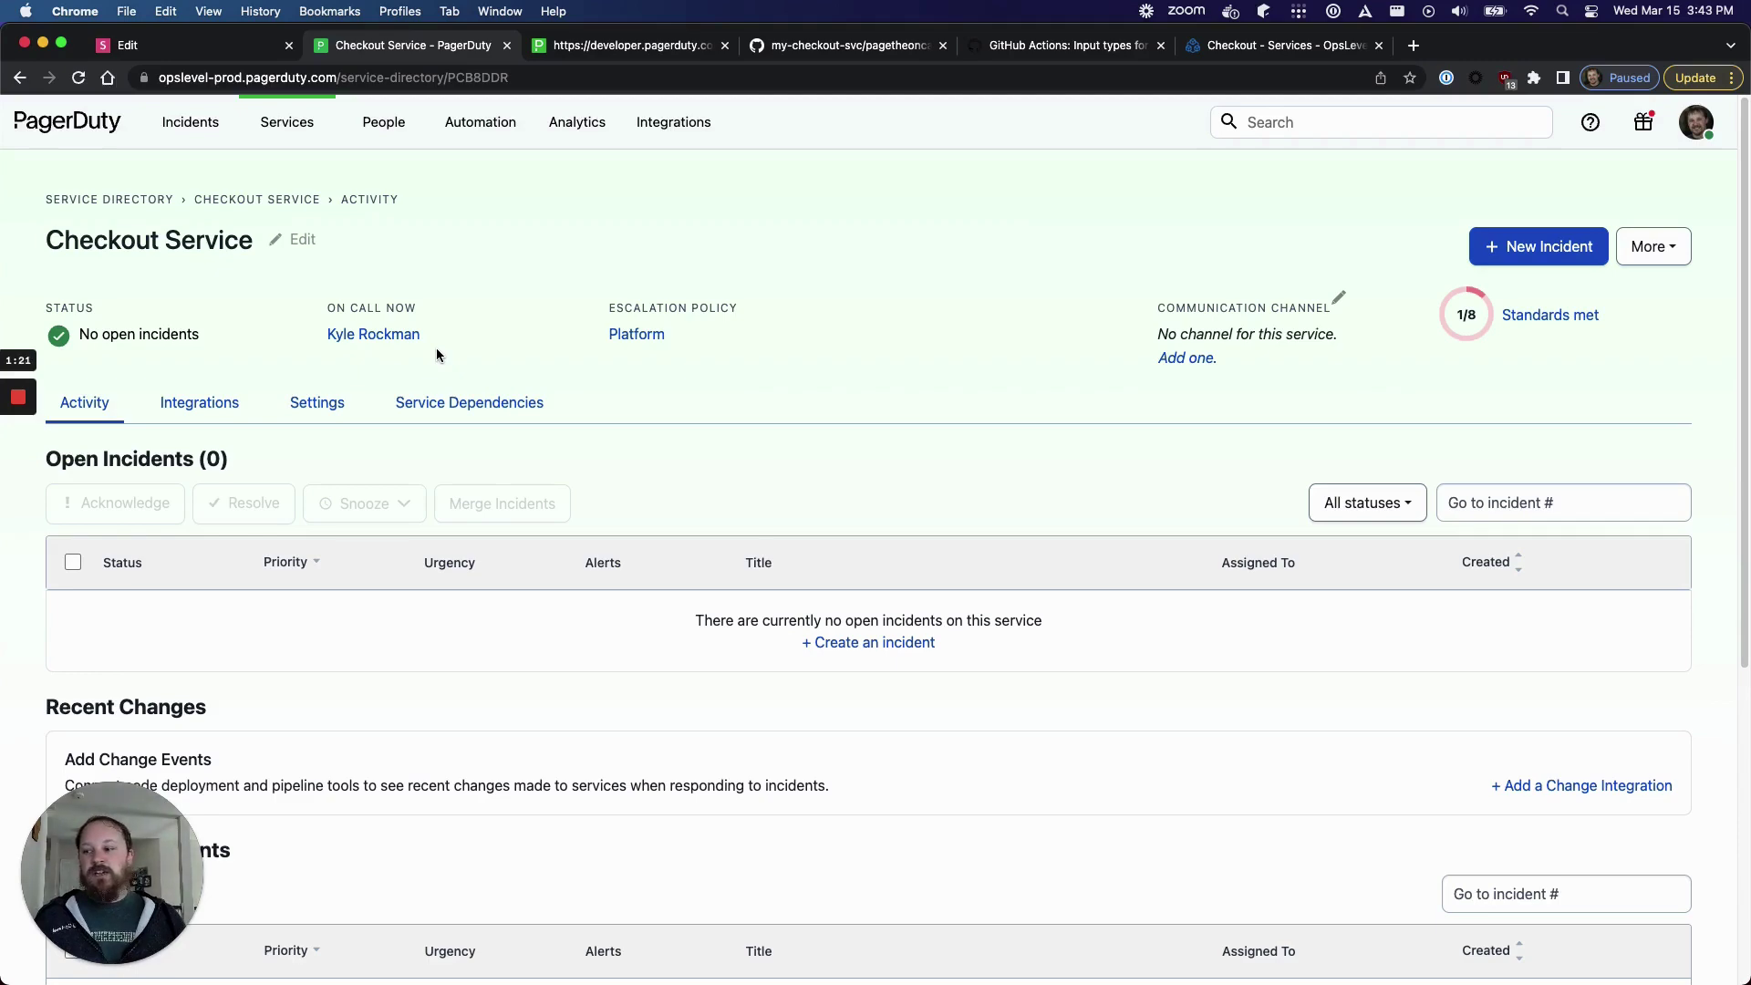
- Scroll through PagerDuty's Incident Creation API page to review its required headers and example request bodies
left_click(605, 50)
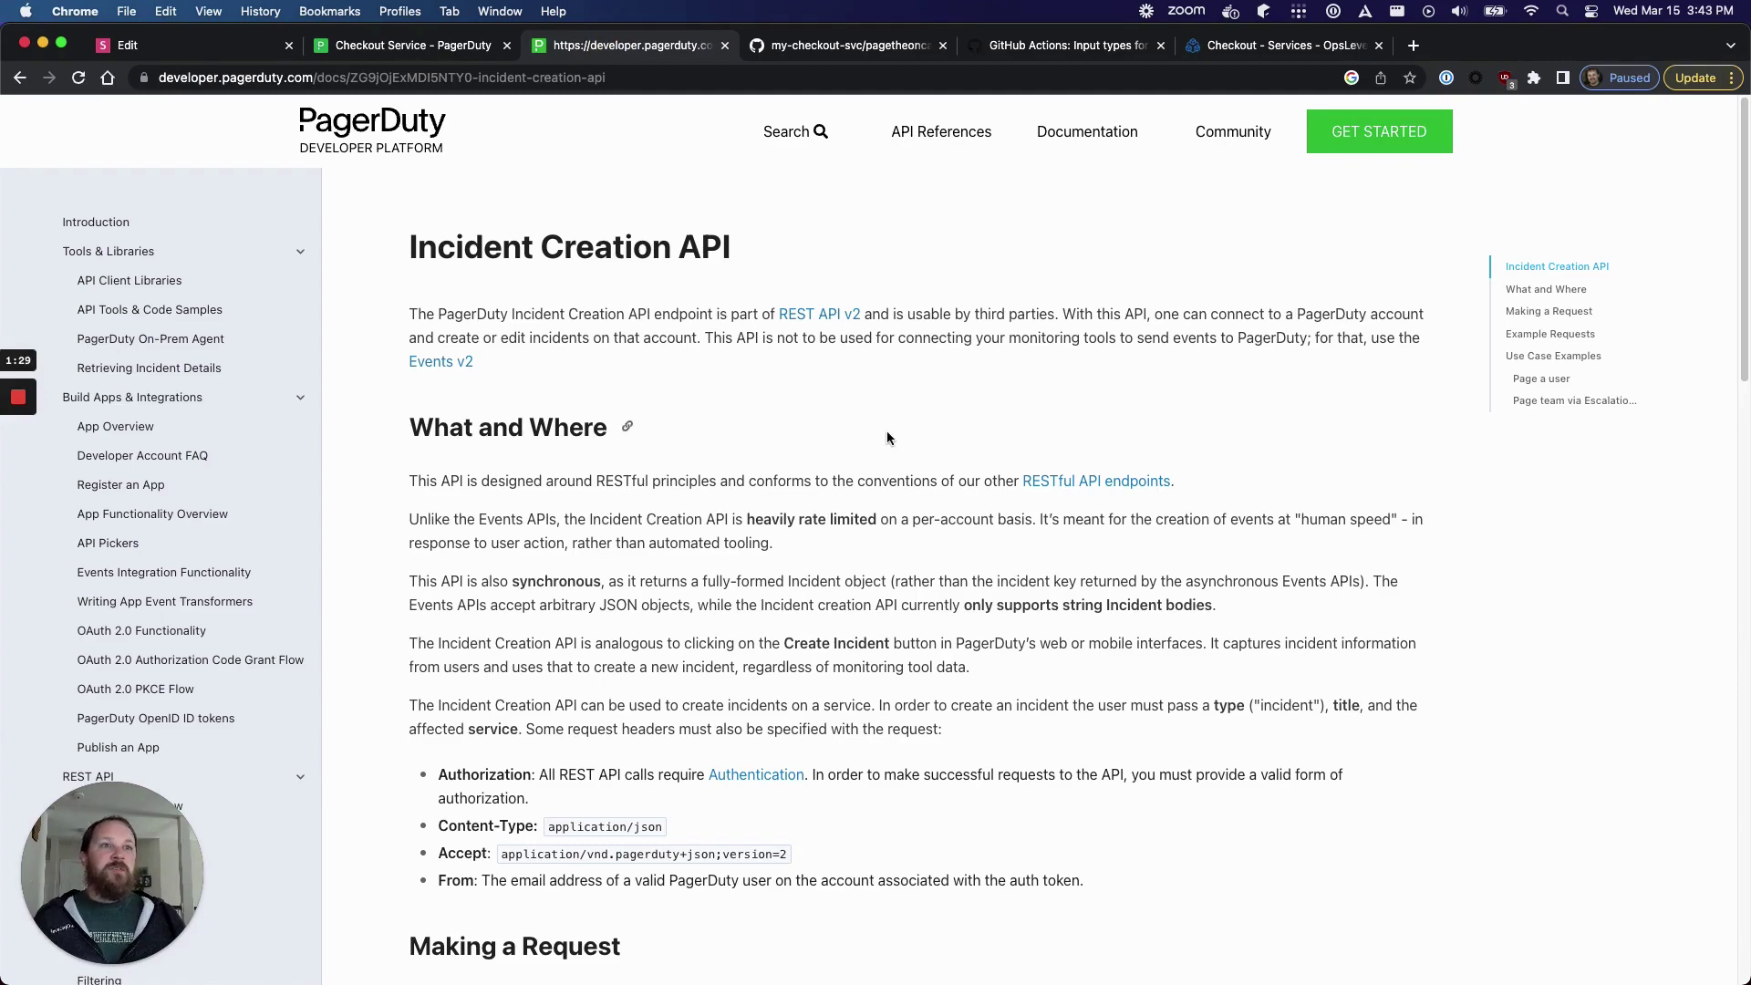
scroll(887, 432, "down", 1)
scroll(886, 437, "down", 10)
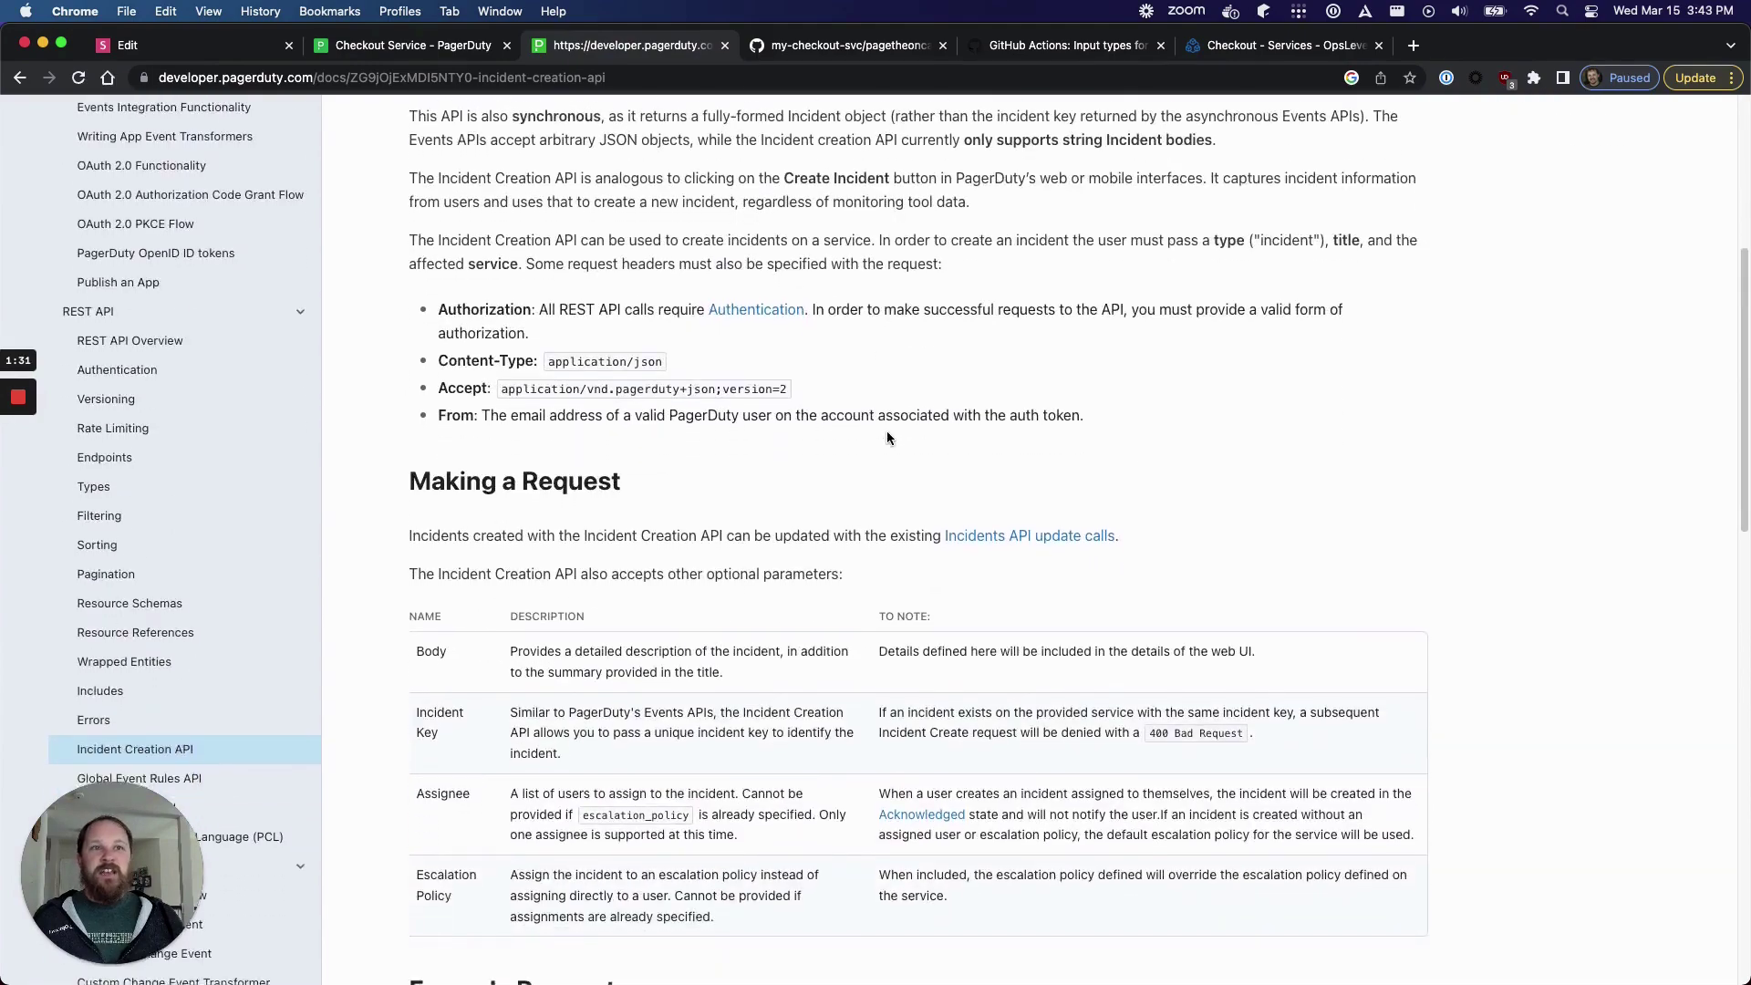
scroll(887, 437, "down", 6)
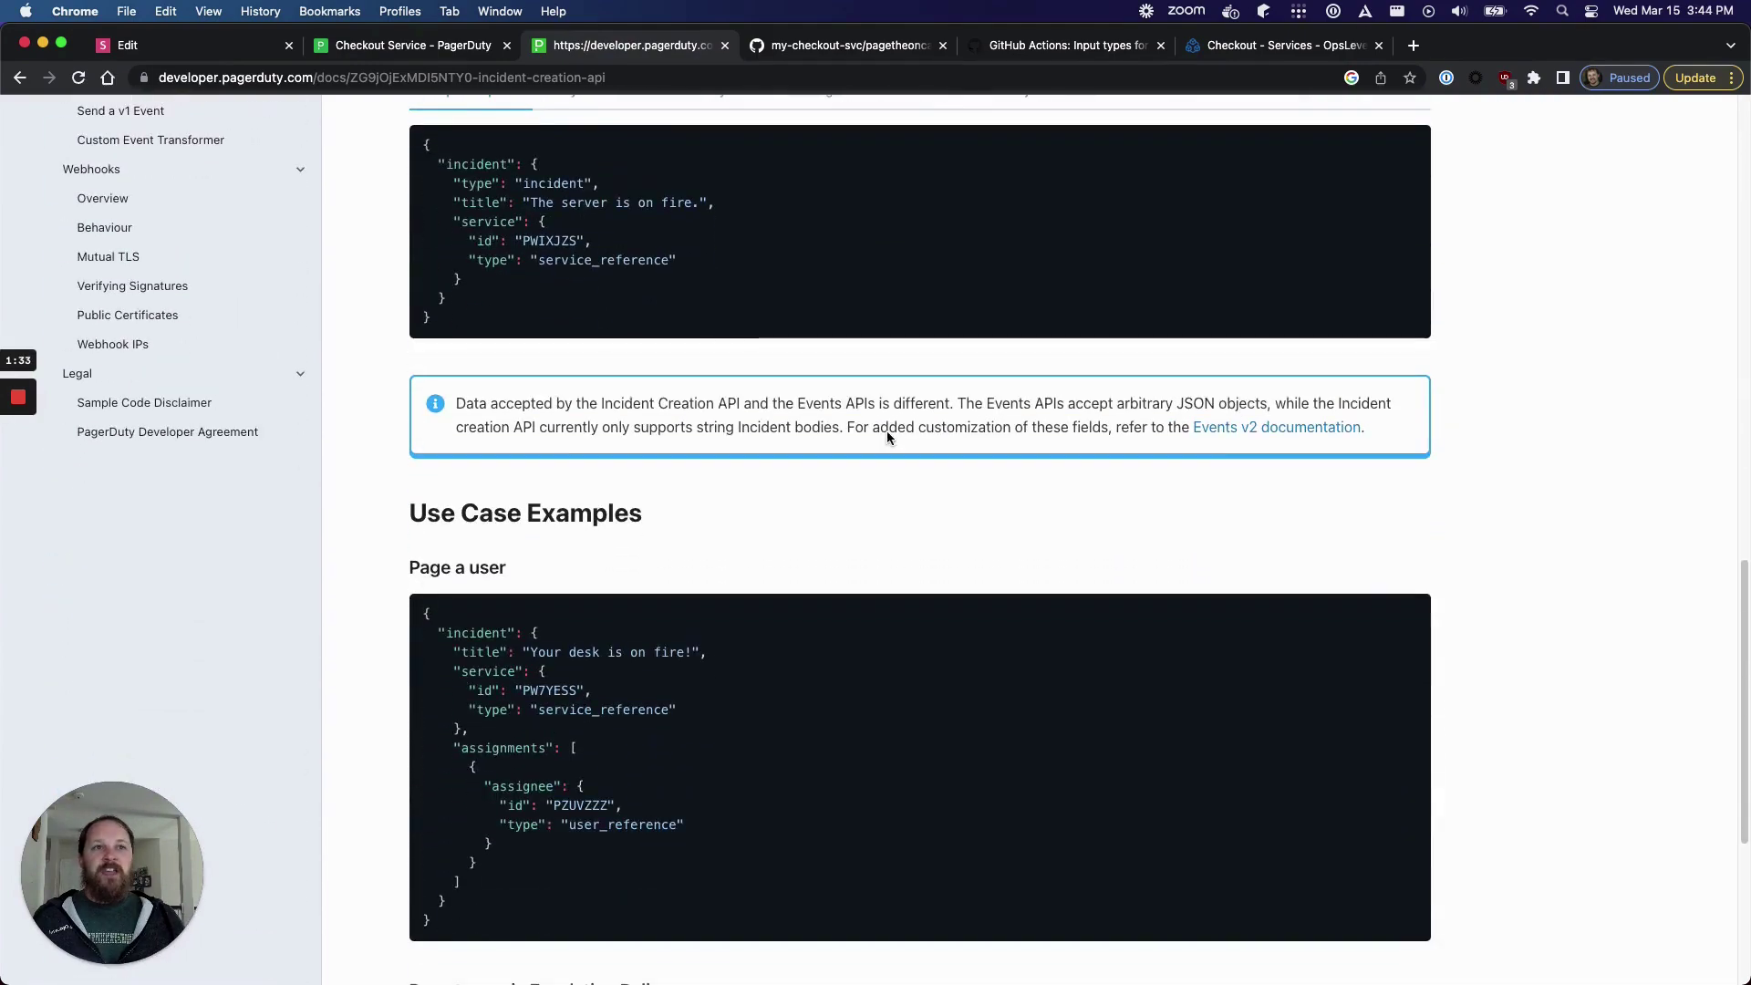
scroll(886, 432, "down", 5)
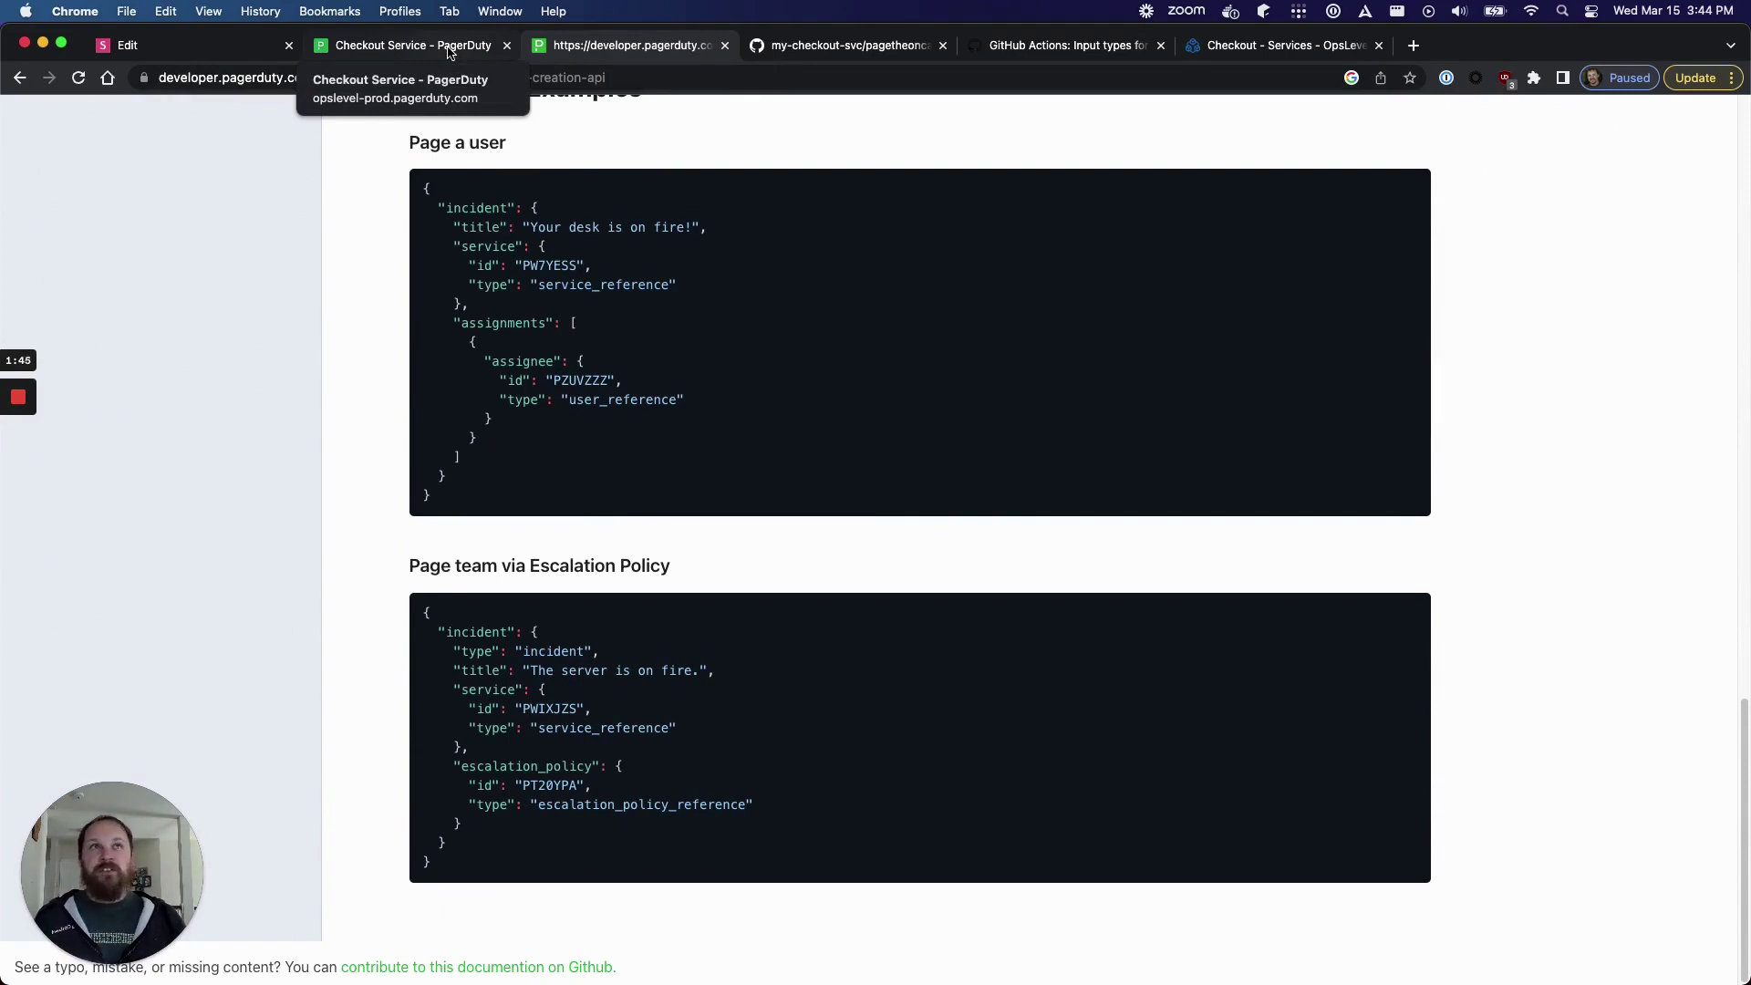
scroll(839, 315, "up", 20)
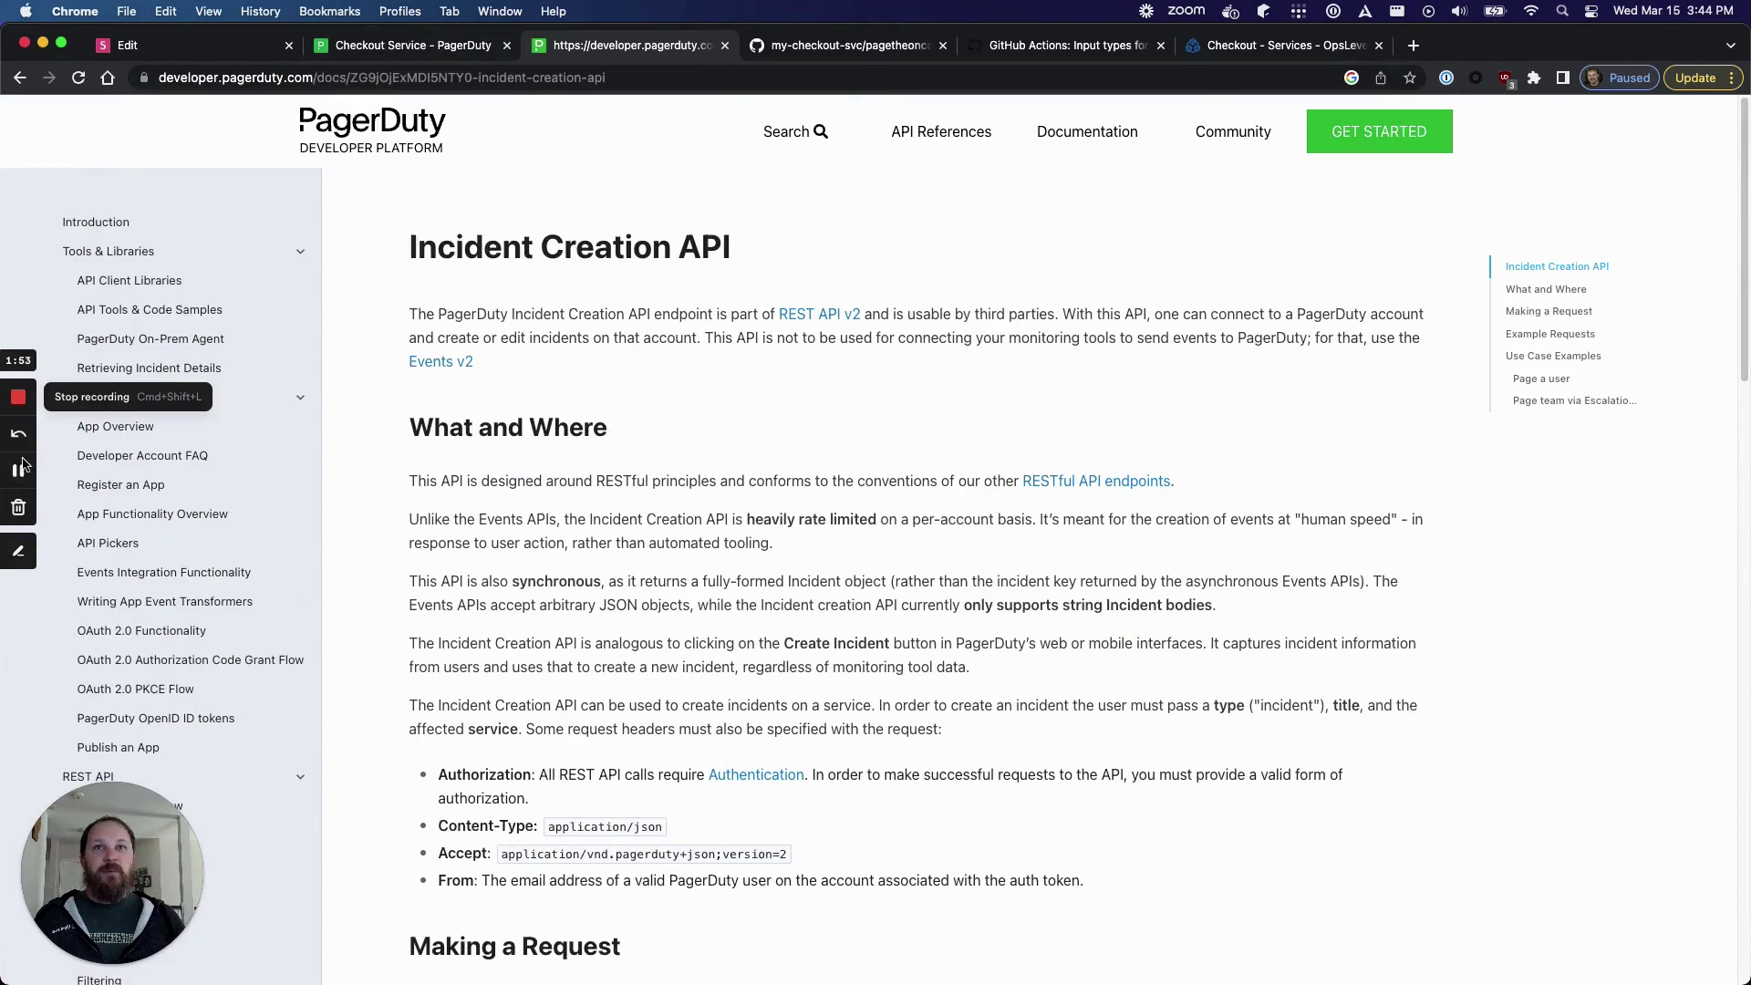
left_click(18, 472)
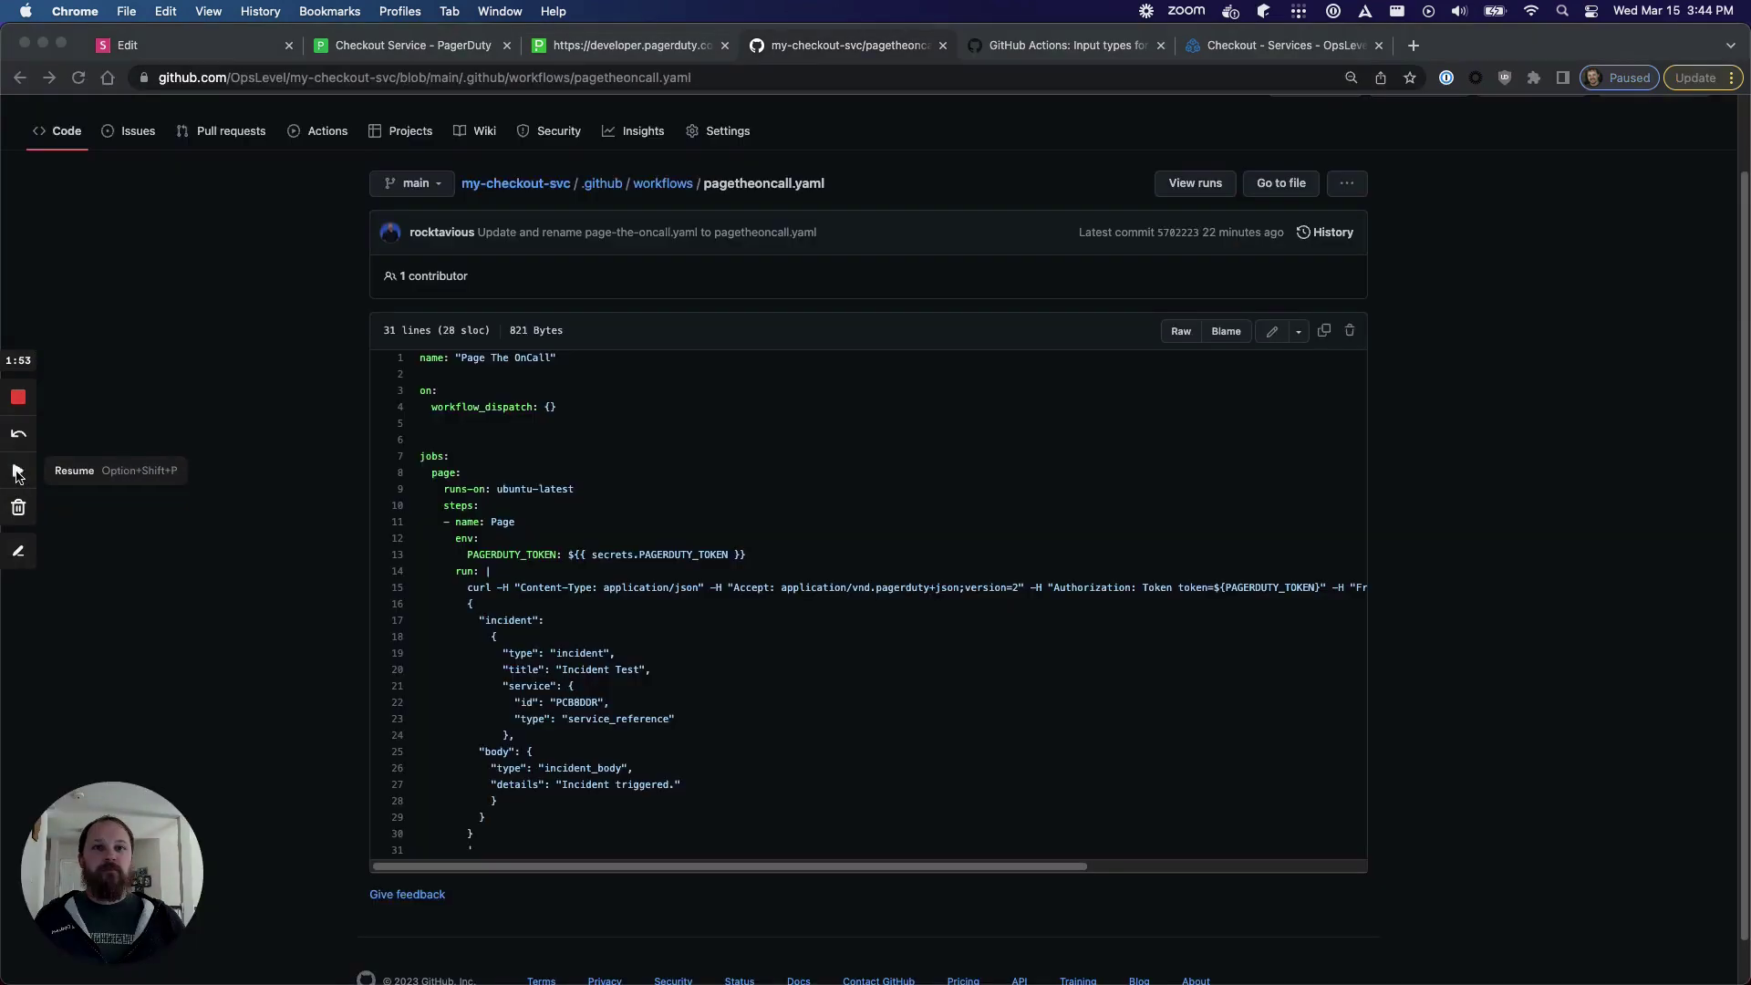
left_click(18, 472)
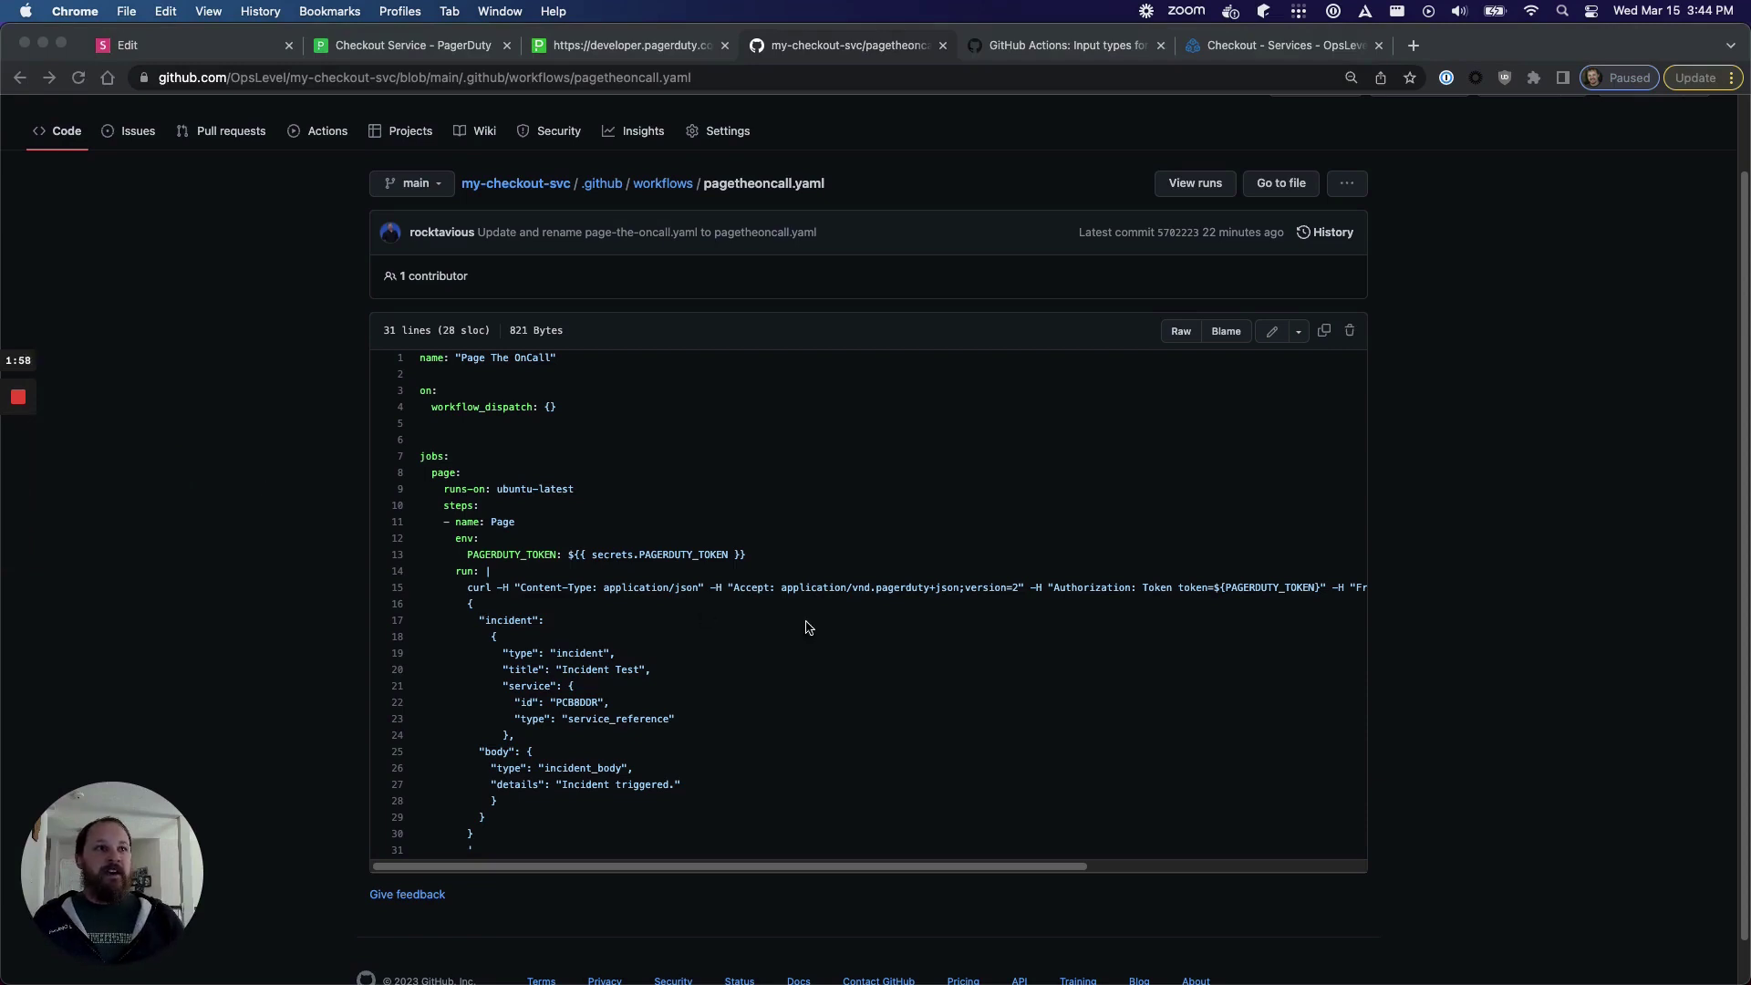
- Review the curl command's headers and incidents URL in pagetheoncall.yaml
left_click(470, 591)
left_click_drag(469, 590, 762, 587)
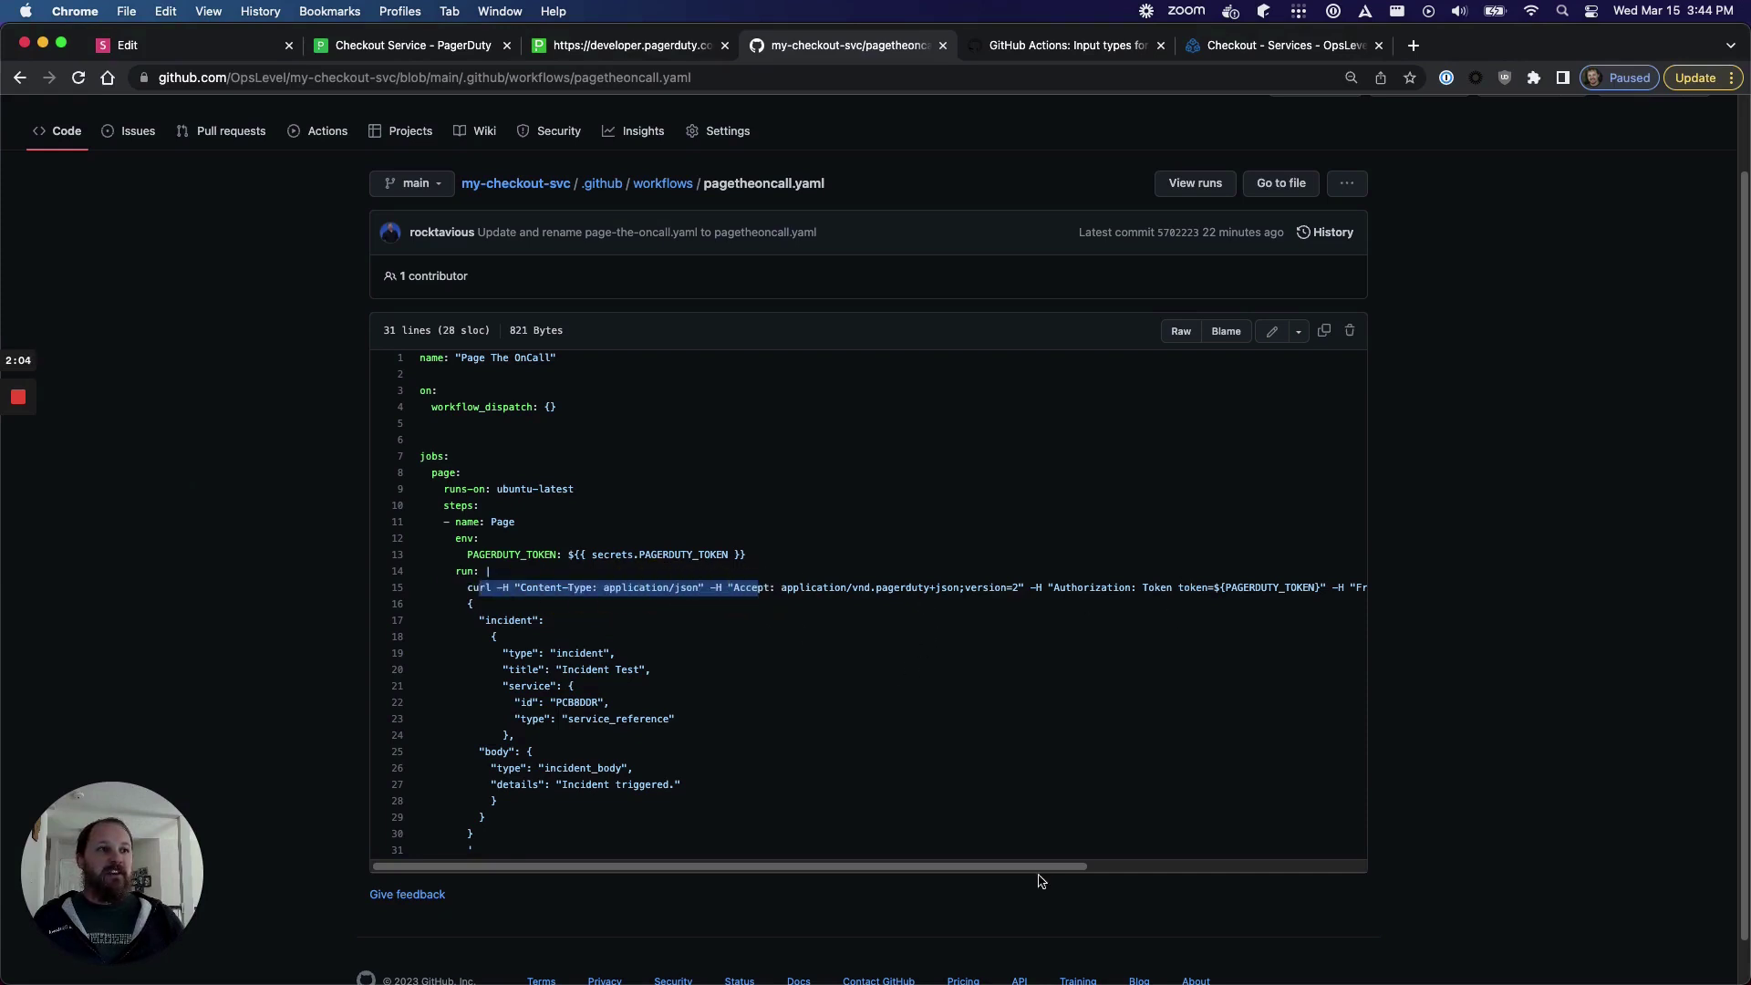
left_click_drag(1049, 866, 1355, 873)
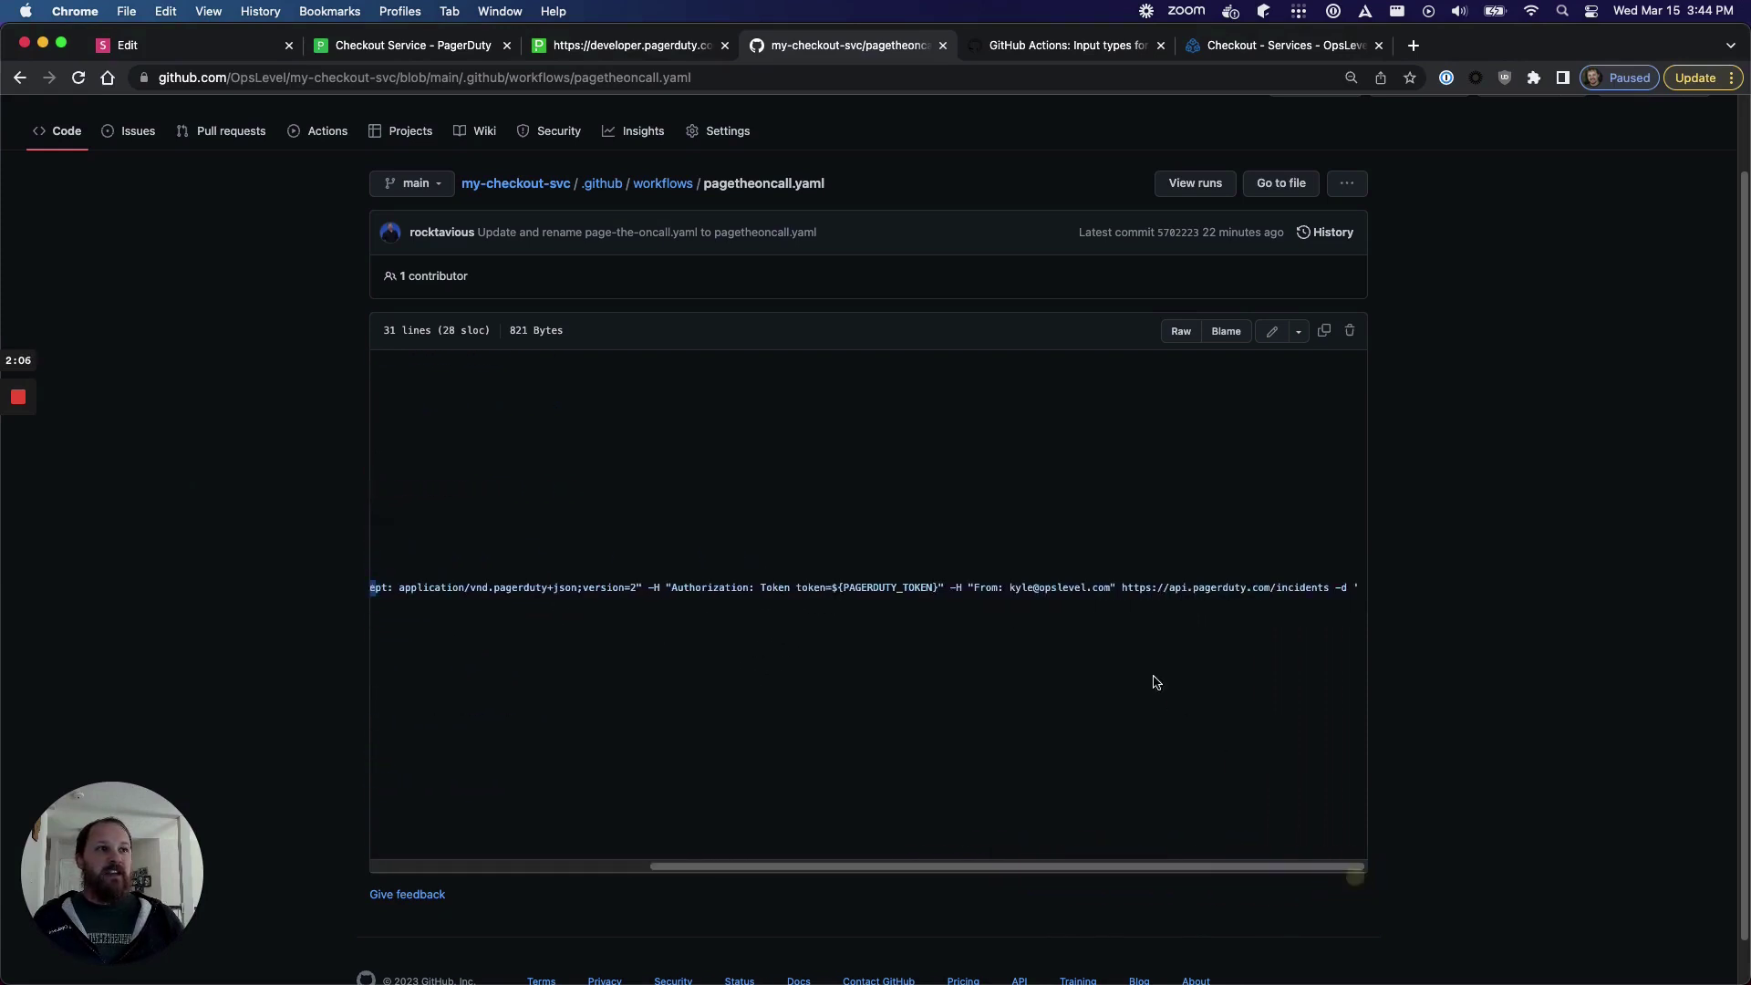
left_click_drag(1122, 588, 1334, 588)
left_click_drag(1227, 867, 793, 860)
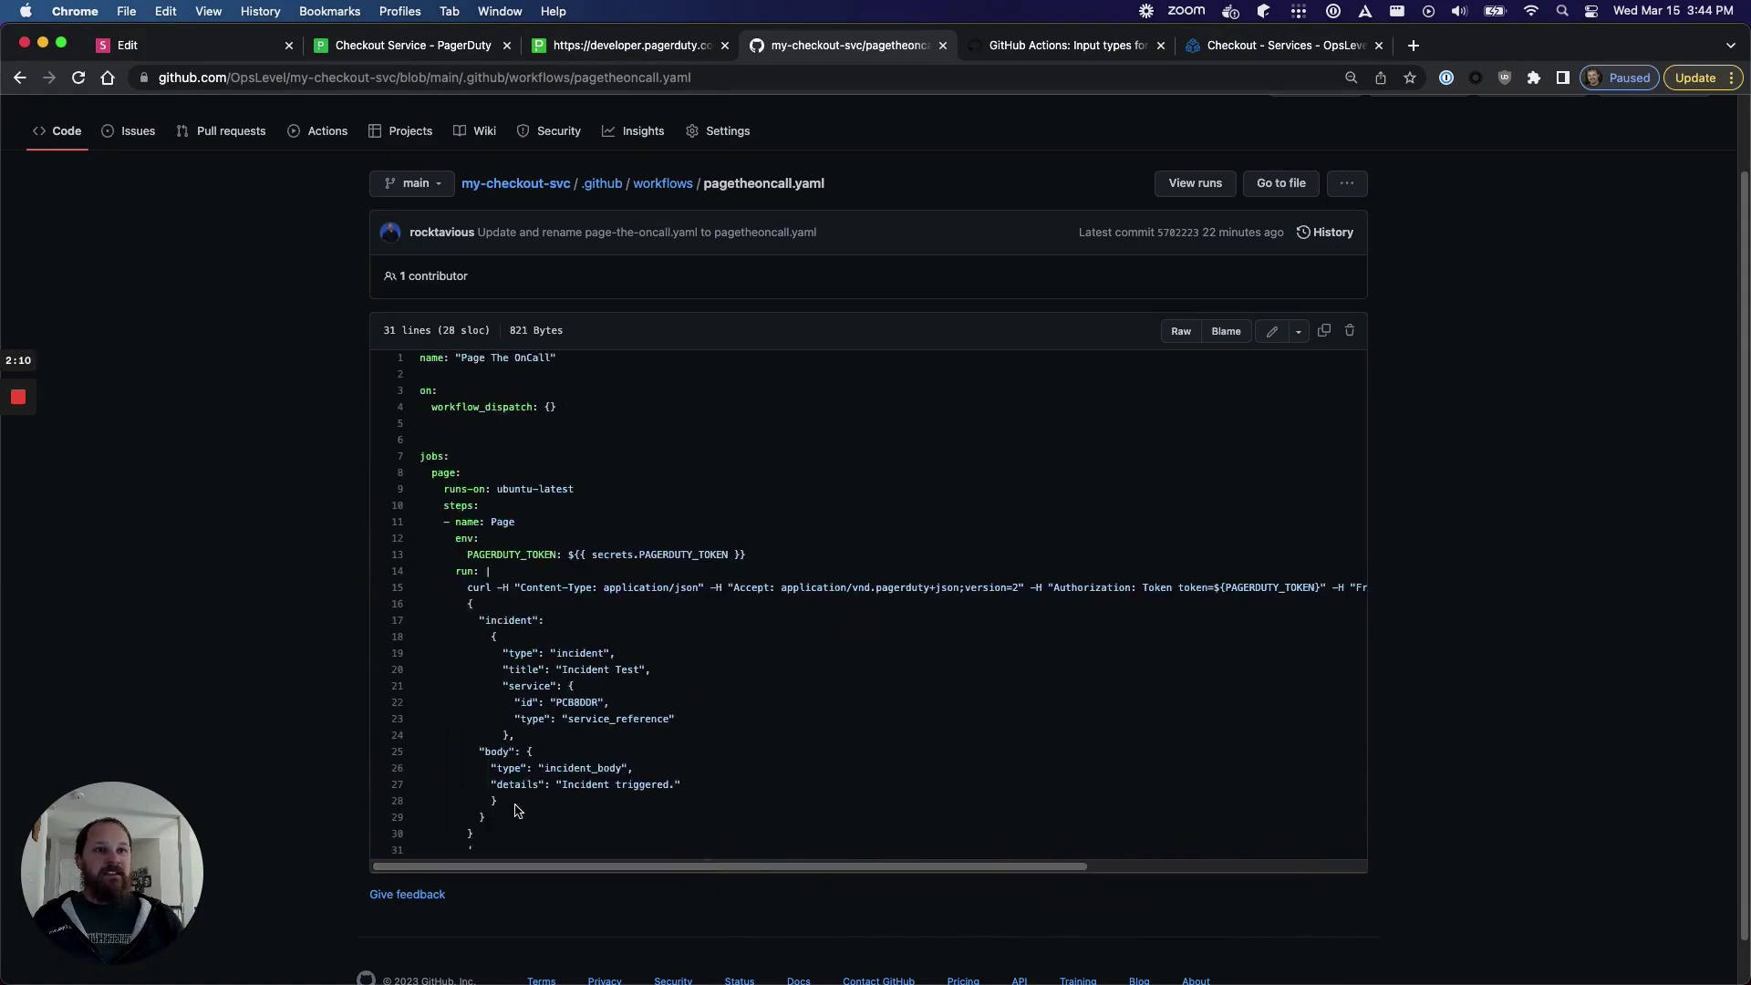
left_click(484, 798)
- Review the payload's incident title, details and service id lines, then open the repository's workflow runs
left_click_drag(484, 798, 413, 608)
left_click(569, 659)
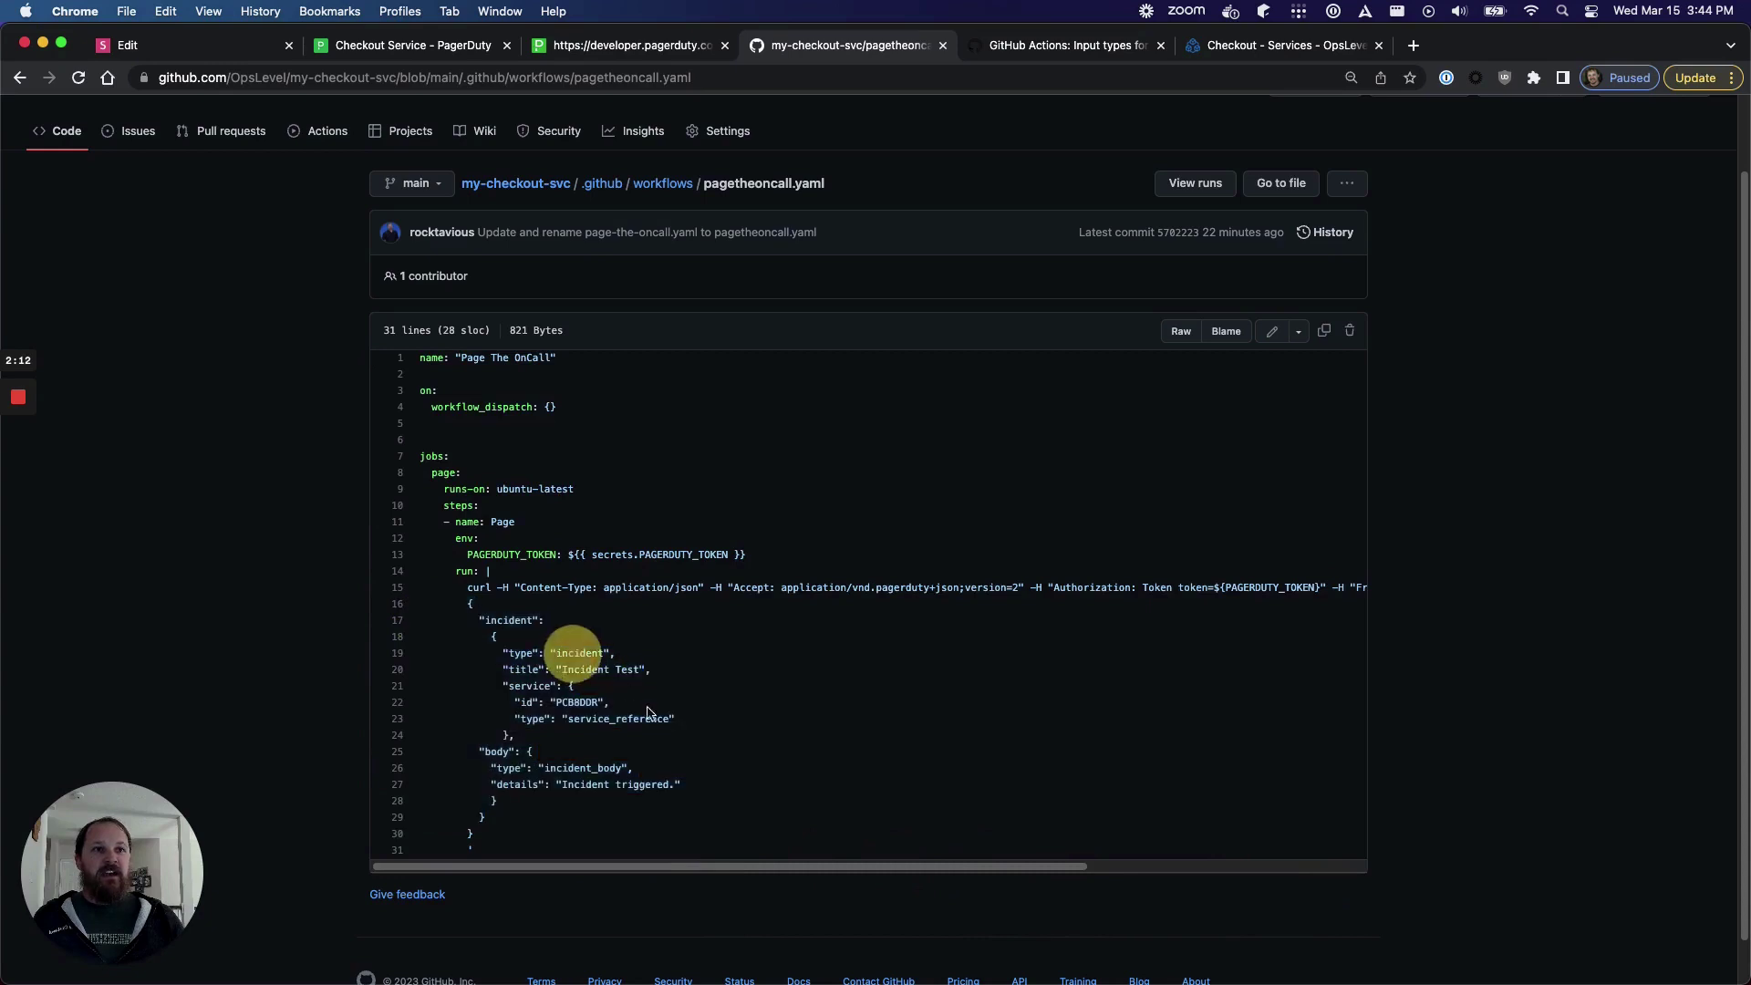
left_click_drag(673, 671, 489, 672)
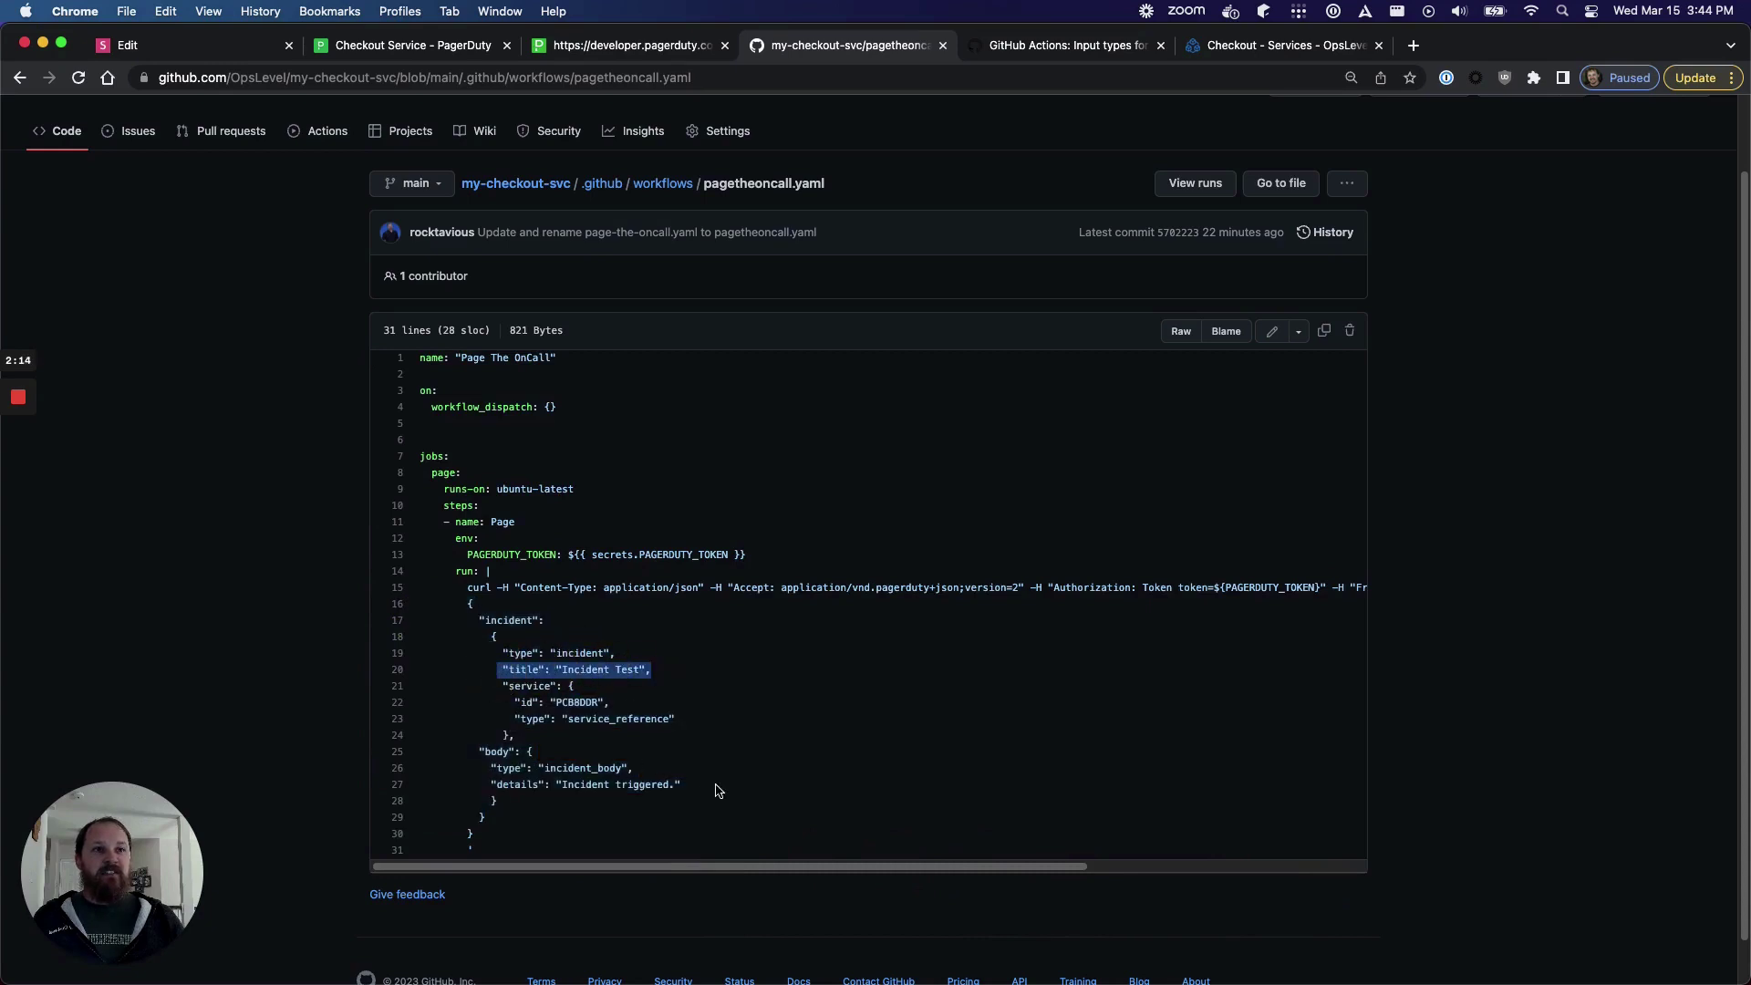
left_click_drag(686, 787, 484, 780)
left_click_drag(641, 702, 510, 703)
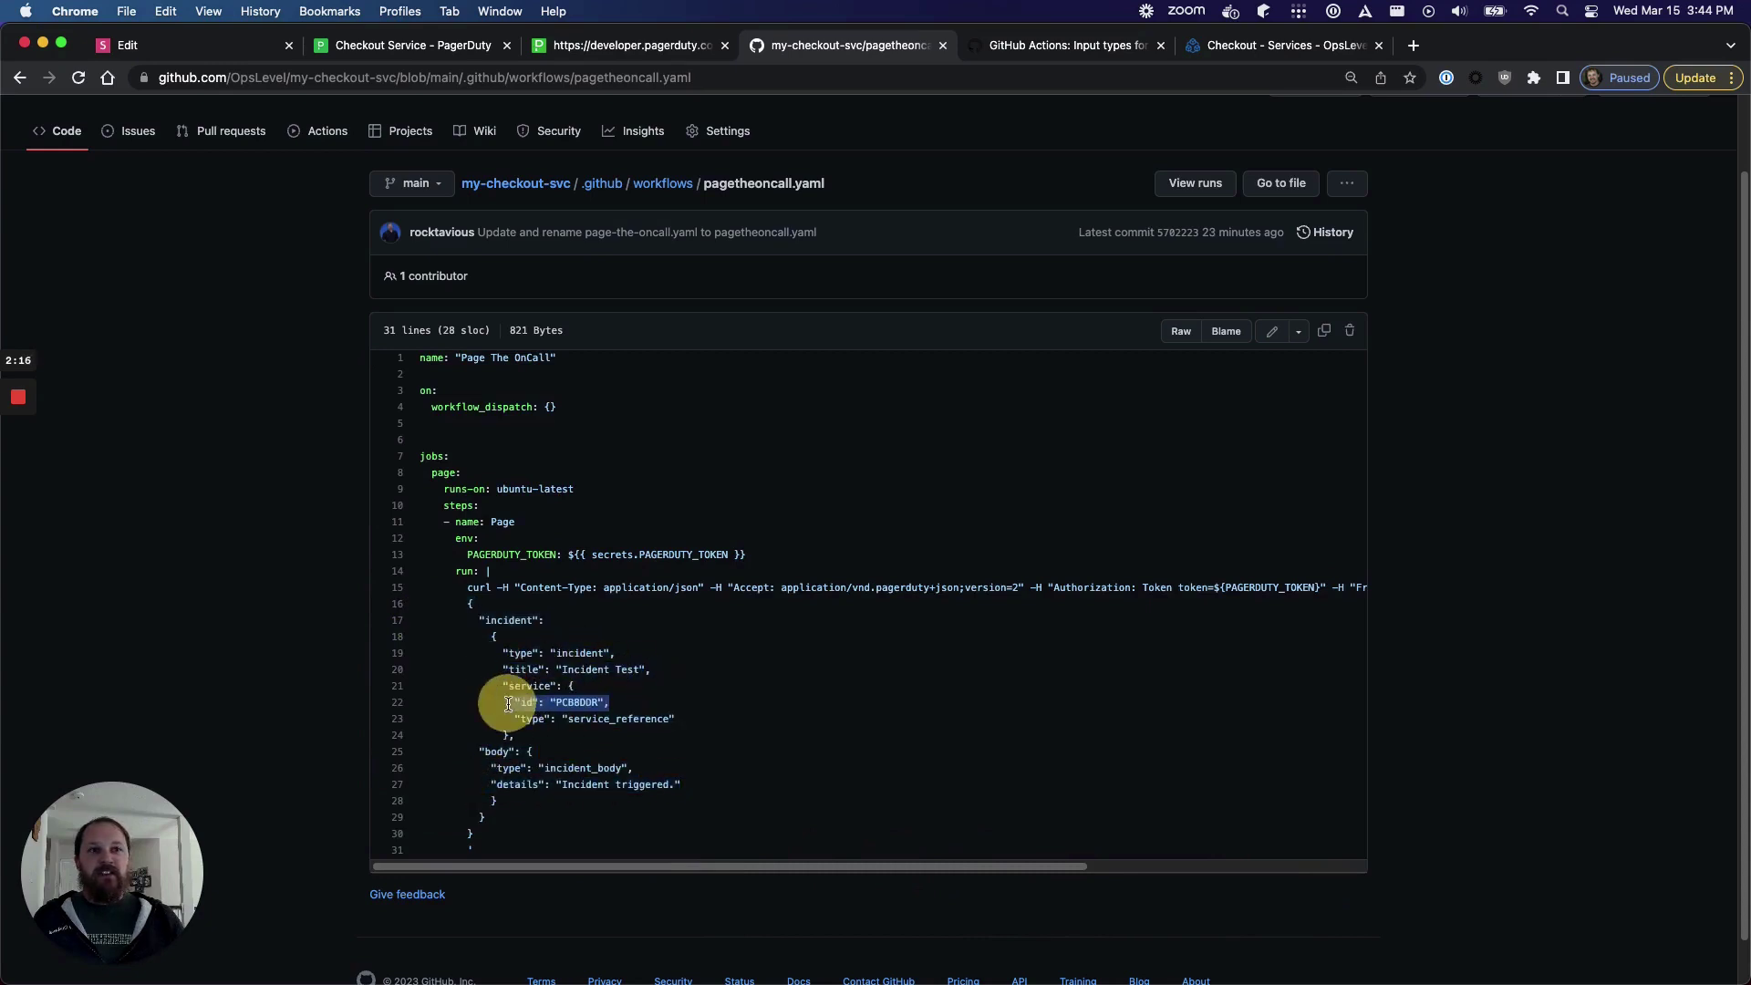
left_click(725, 720)
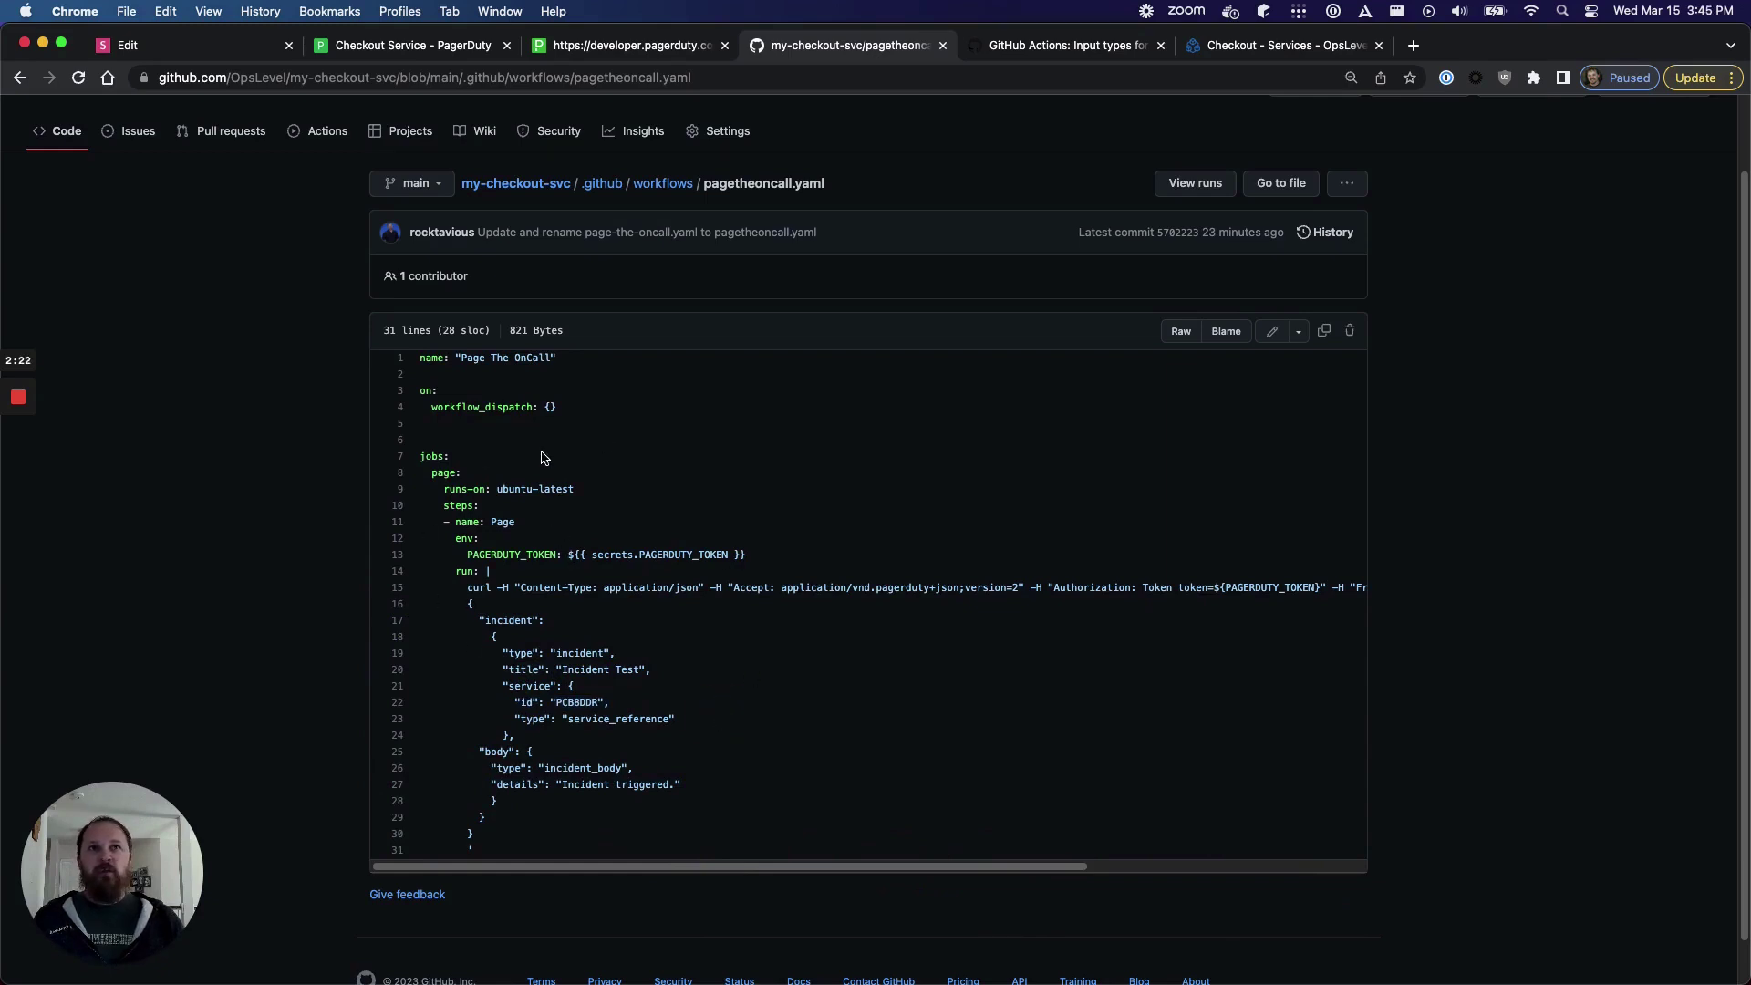
left_click(318, 135)
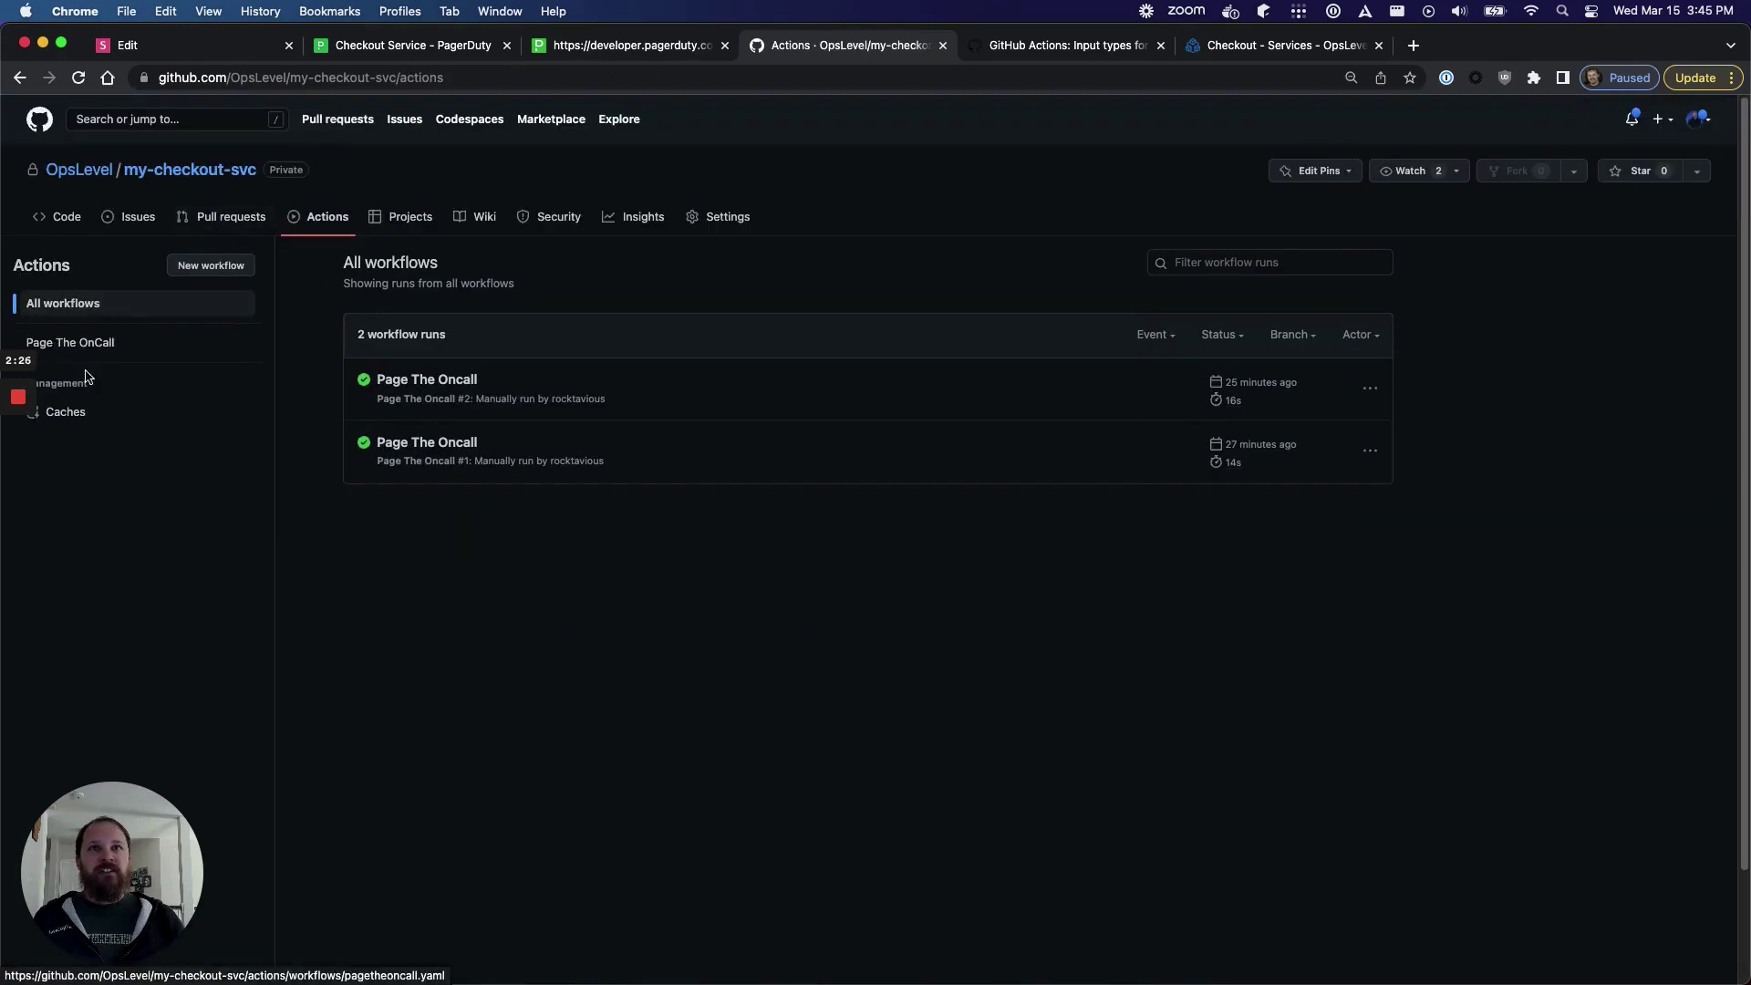
- Run the Page The OnCall workflow on main, then switch to PagerDuty's Checkout Service page
left_click(75, 346)
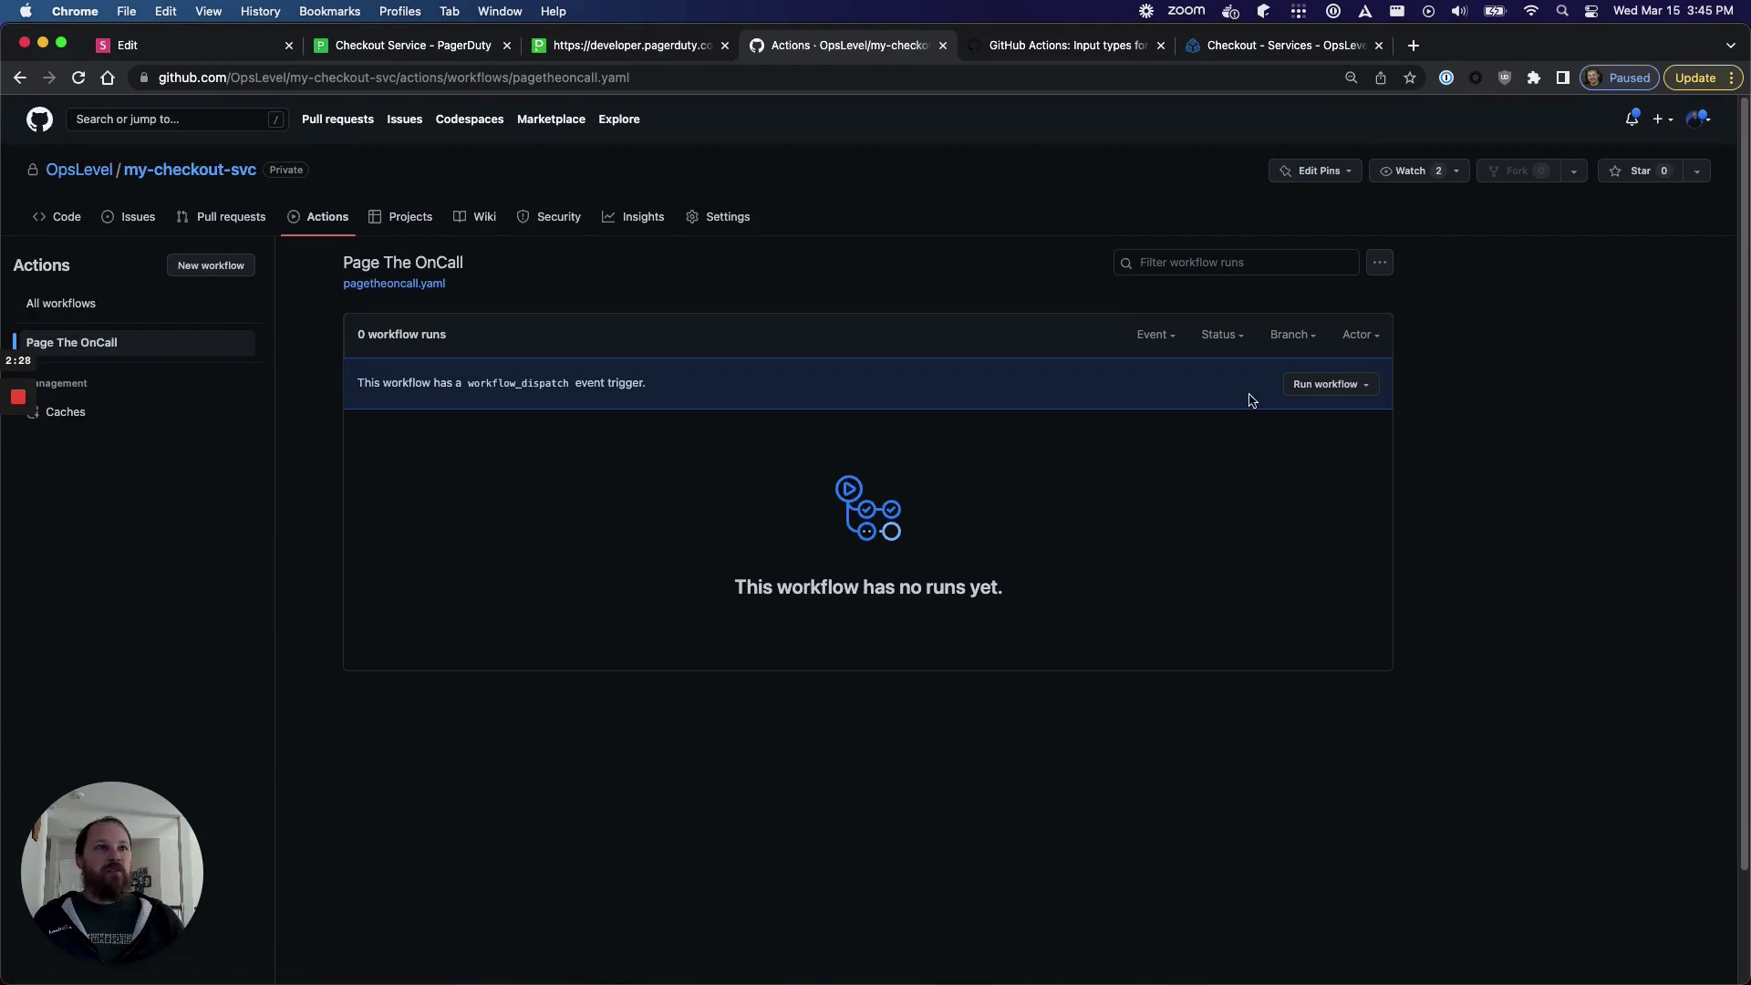
left_click(1346, 387)
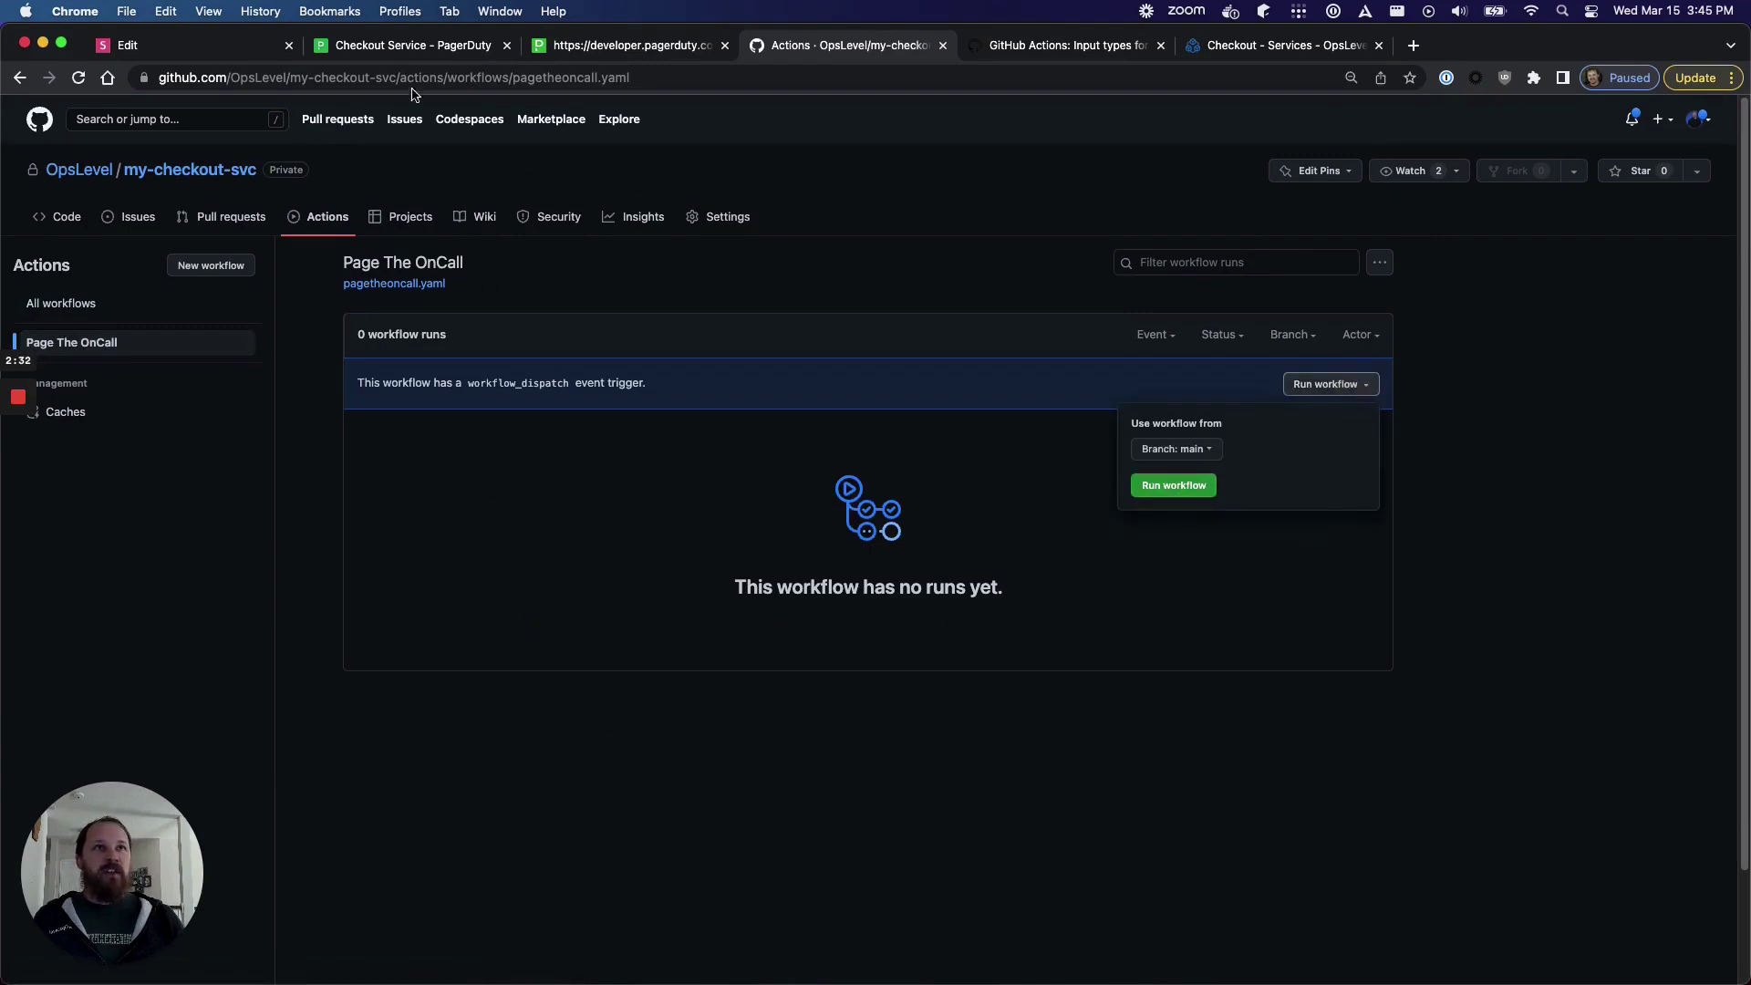
left_click(411, 50)
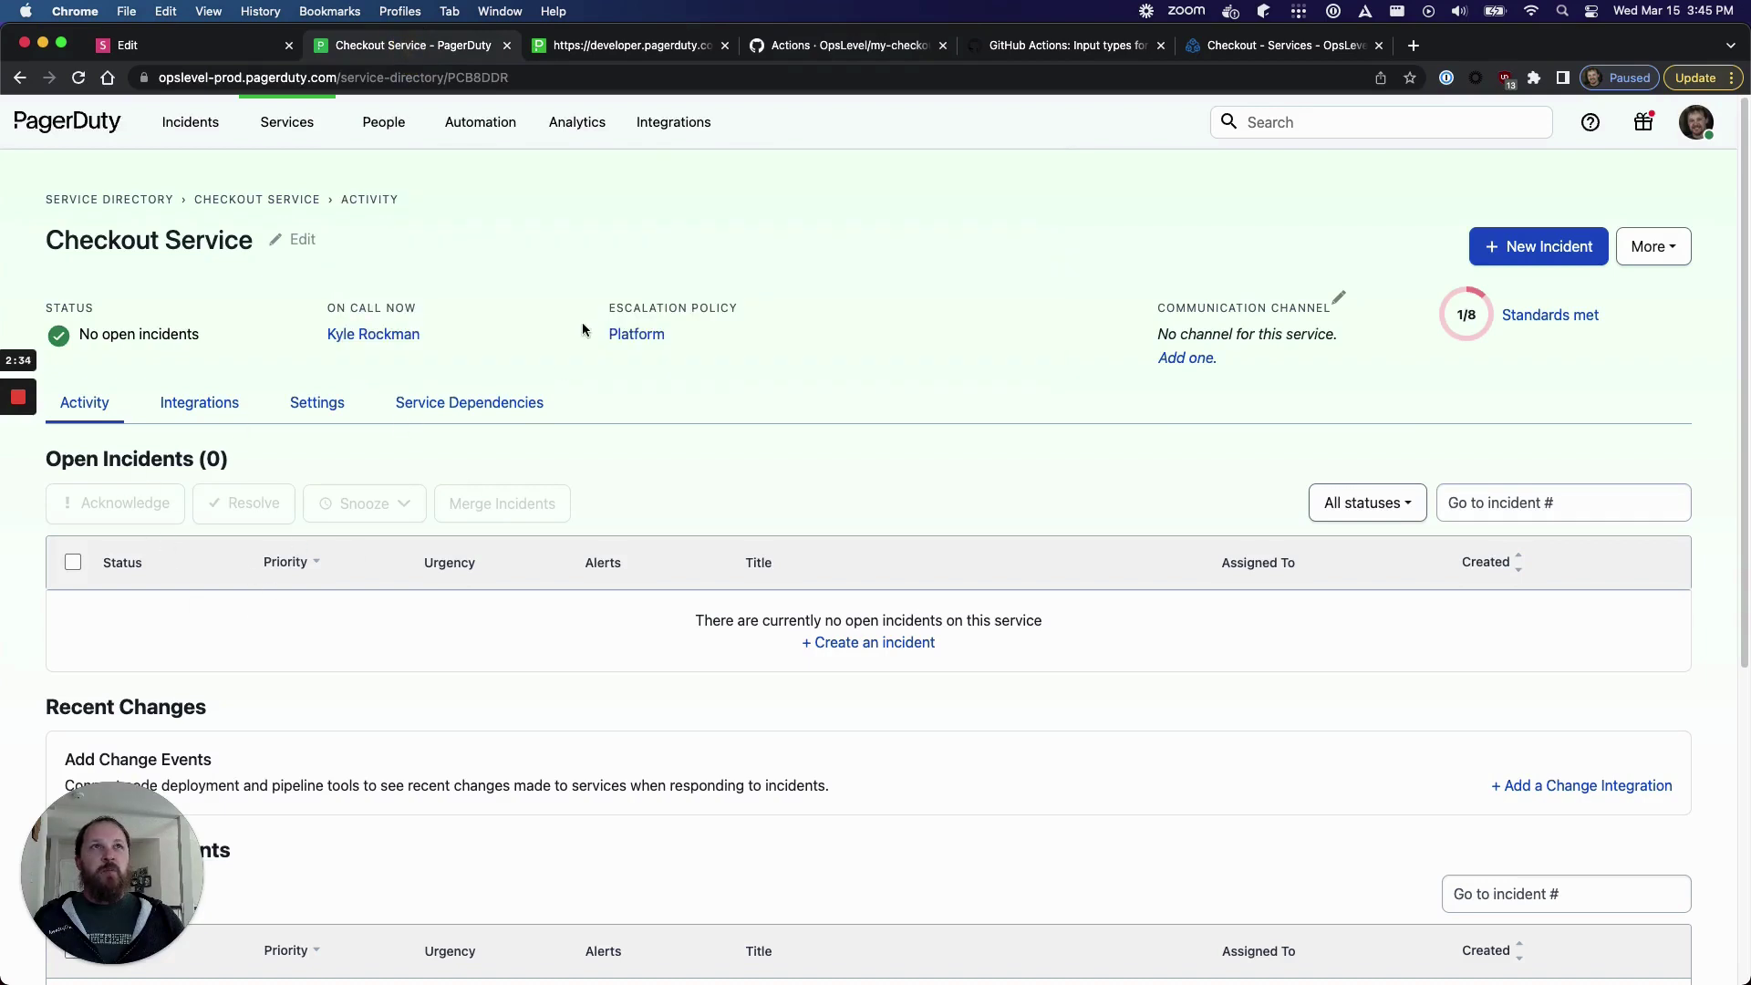
left_click(893, 47)
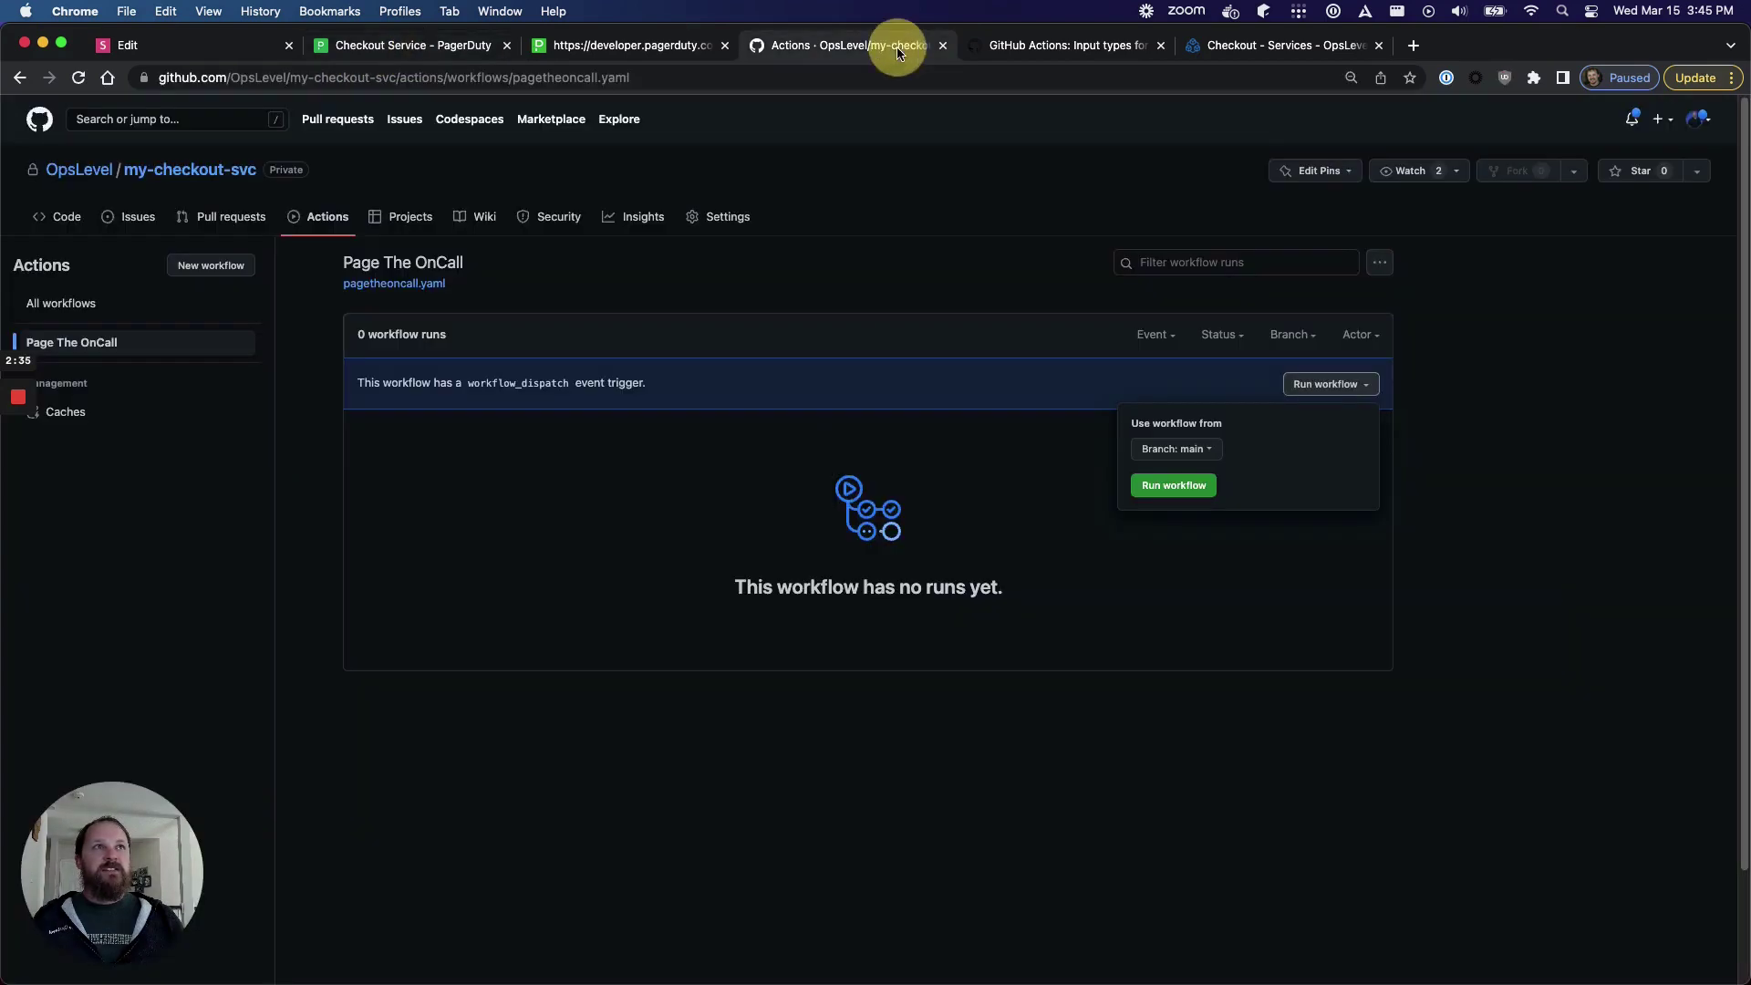
left_click(1189, 496)
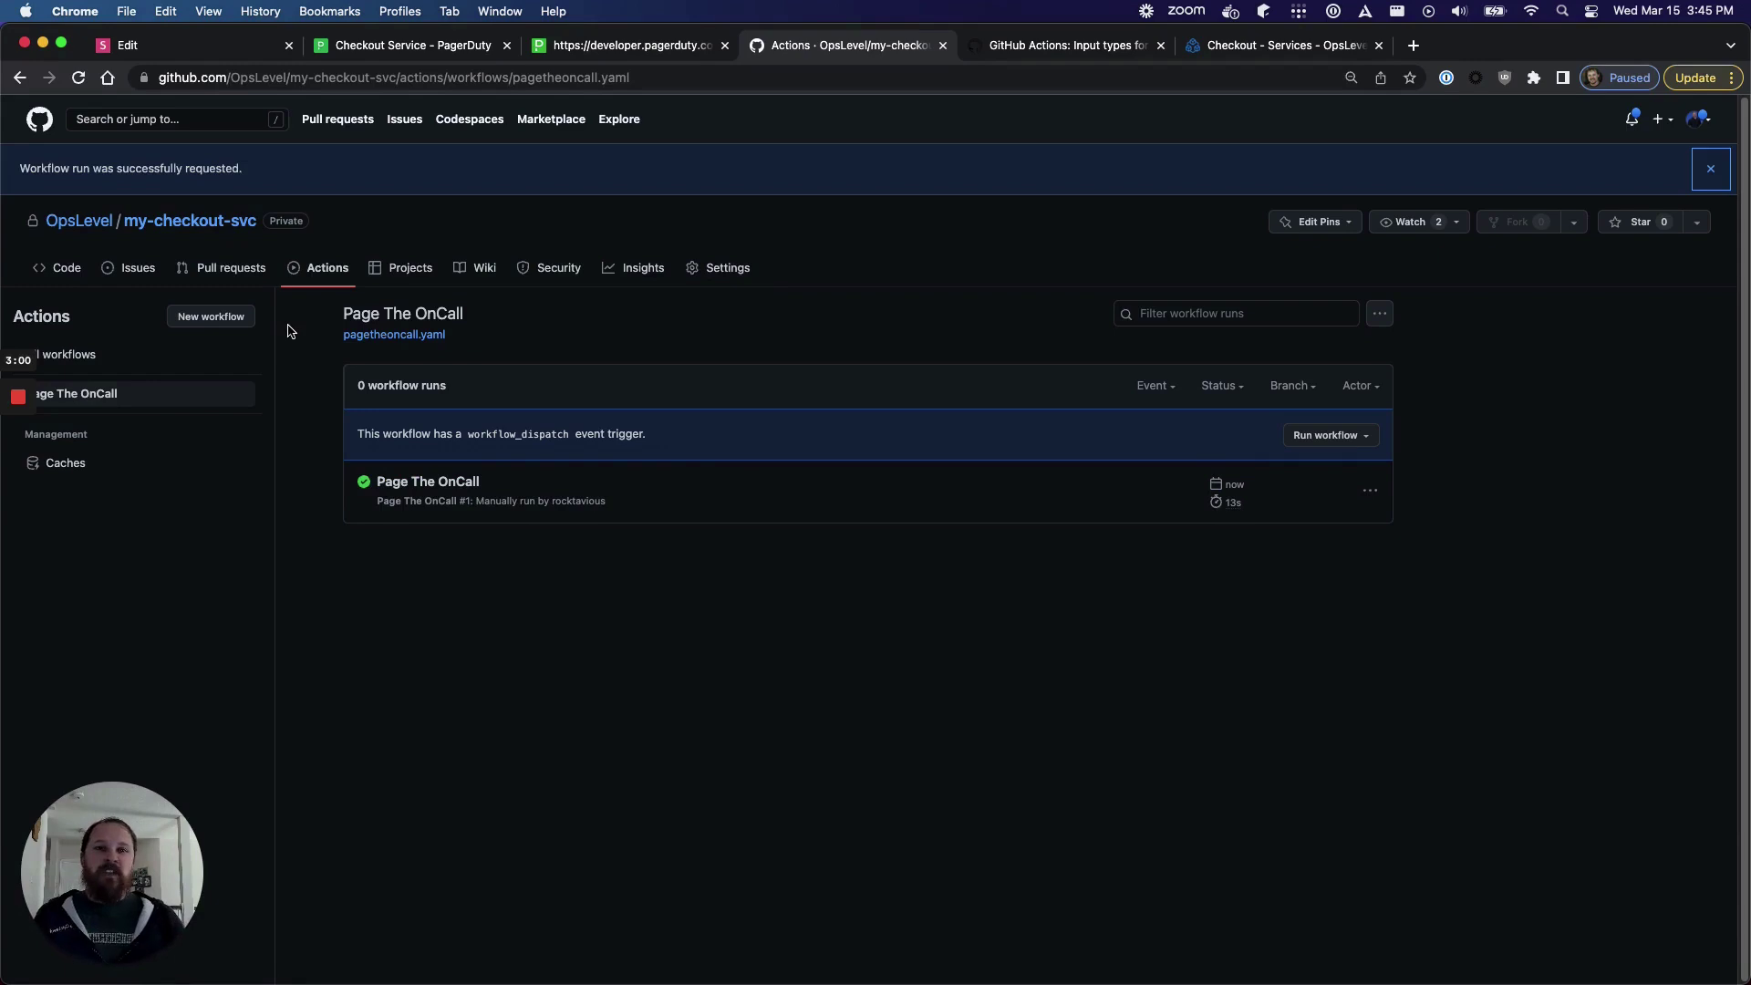
left_click(399, 49)
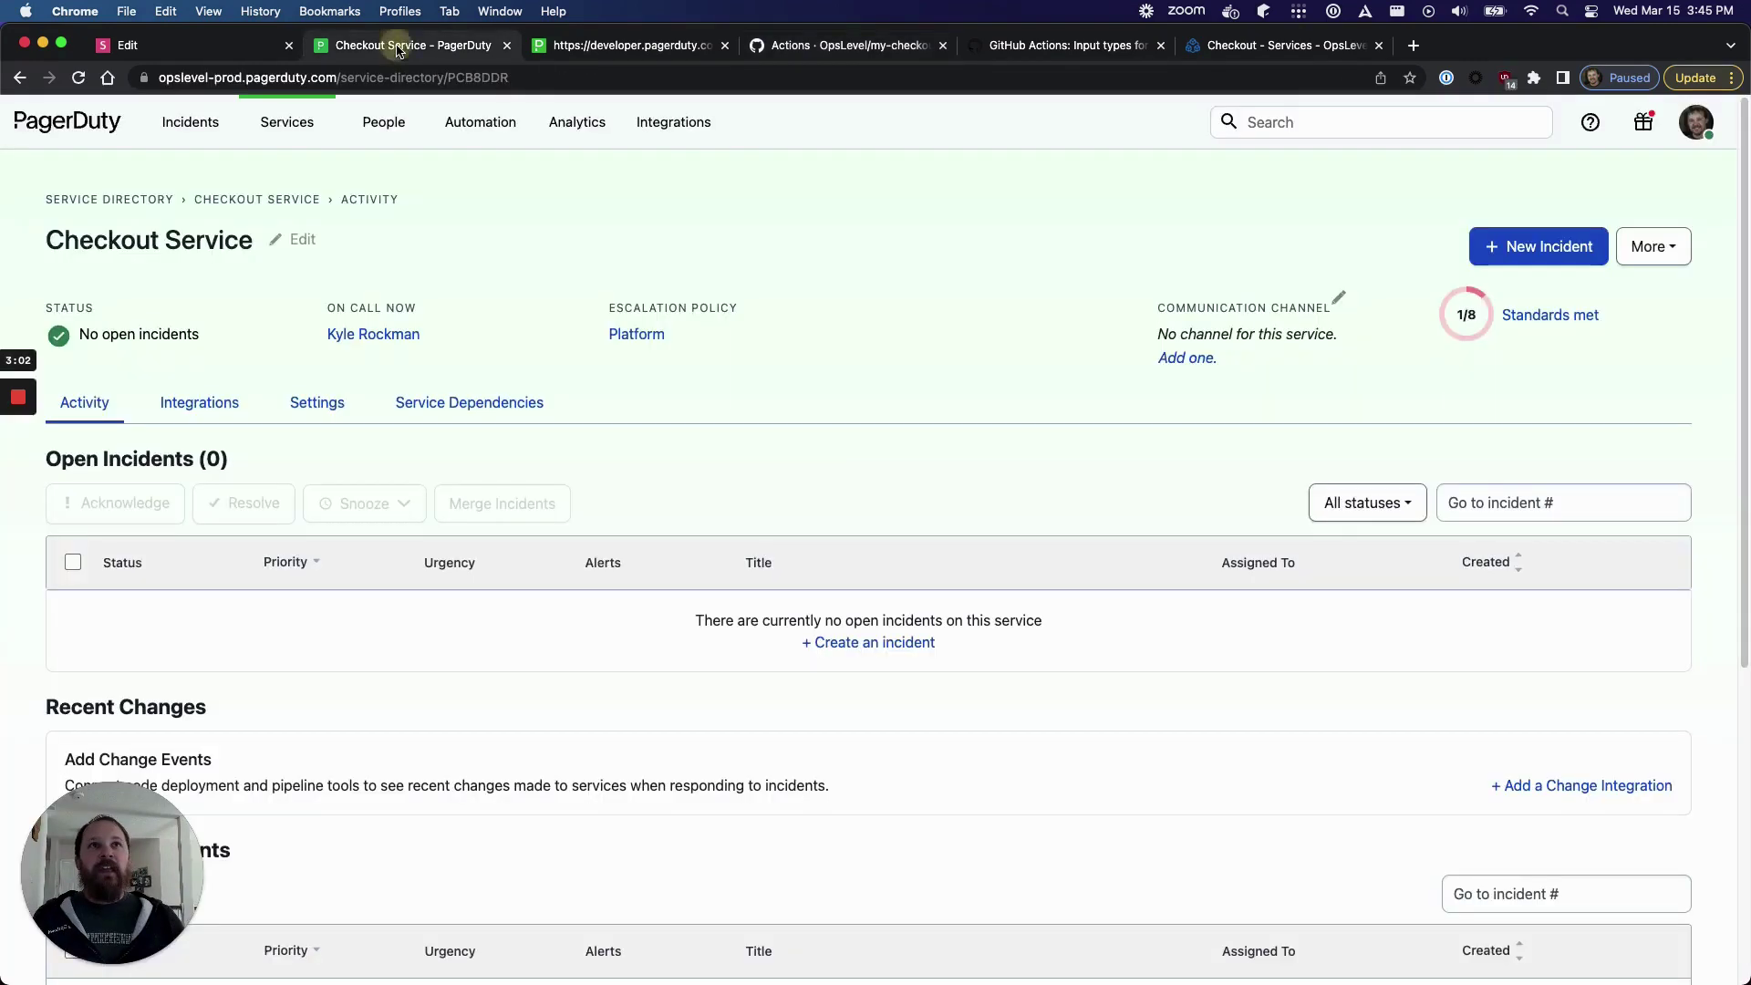
- Reload Checkout Service, resolve the new triggered Incident Test, and return to GitHub
left_click(79, 78)
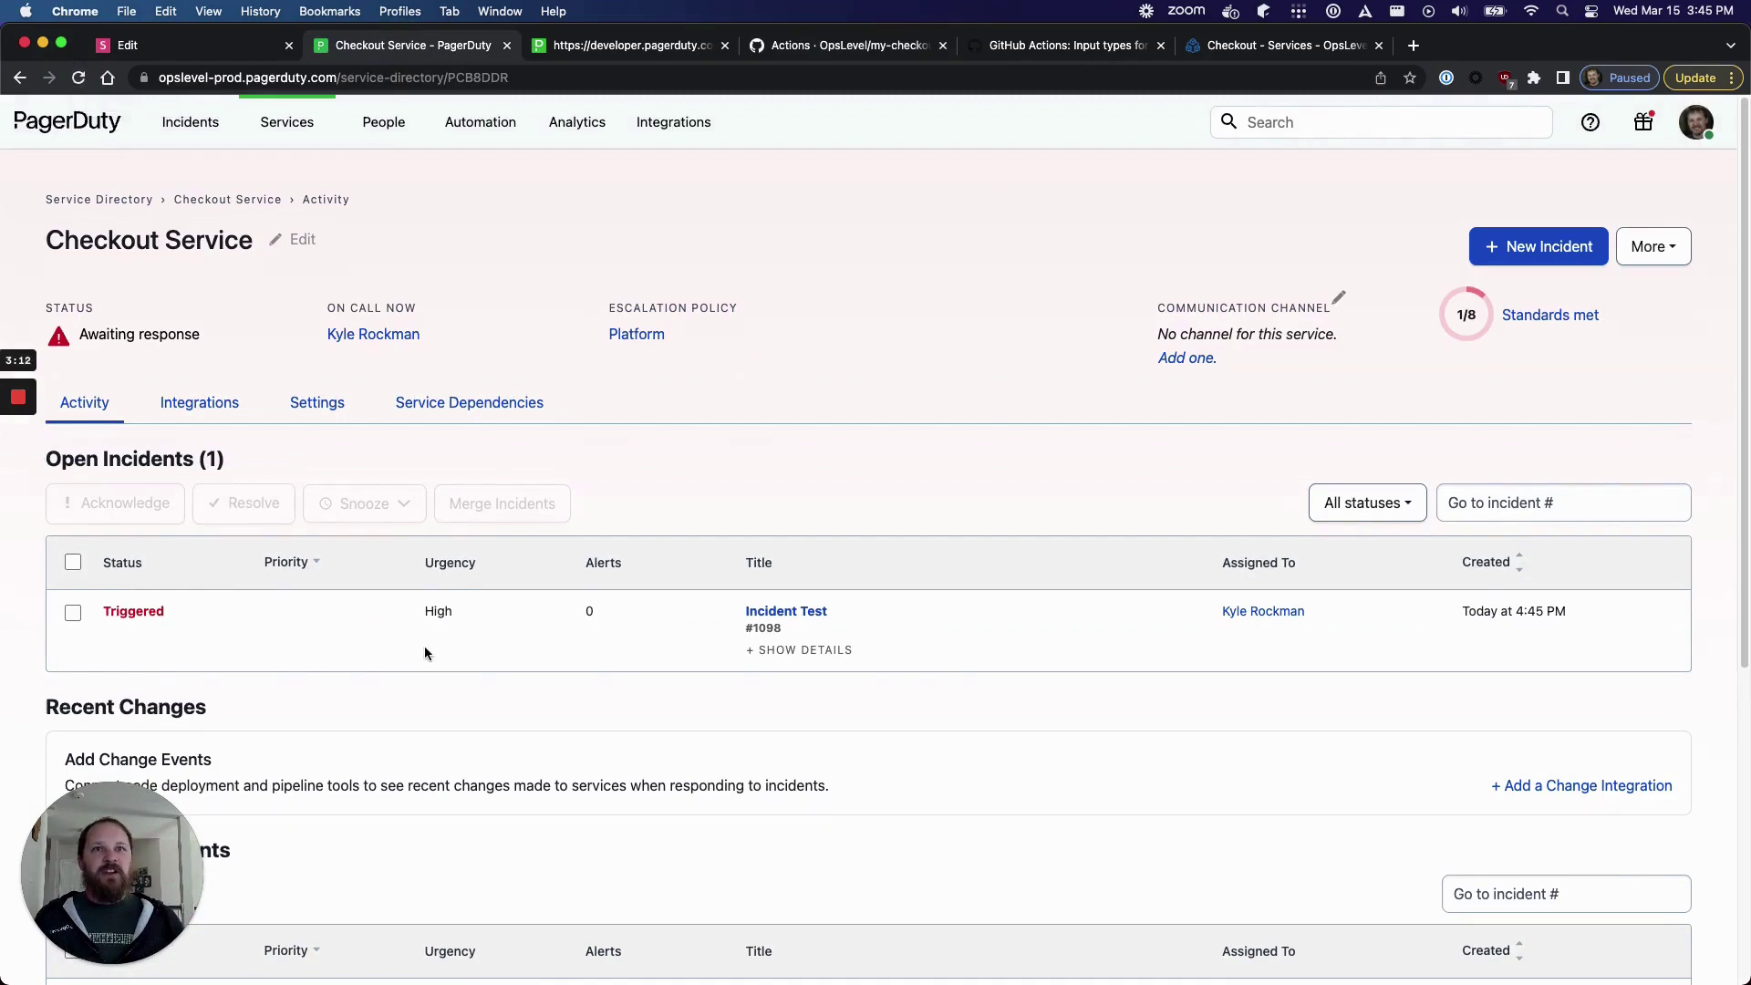
left_click(76, 614)
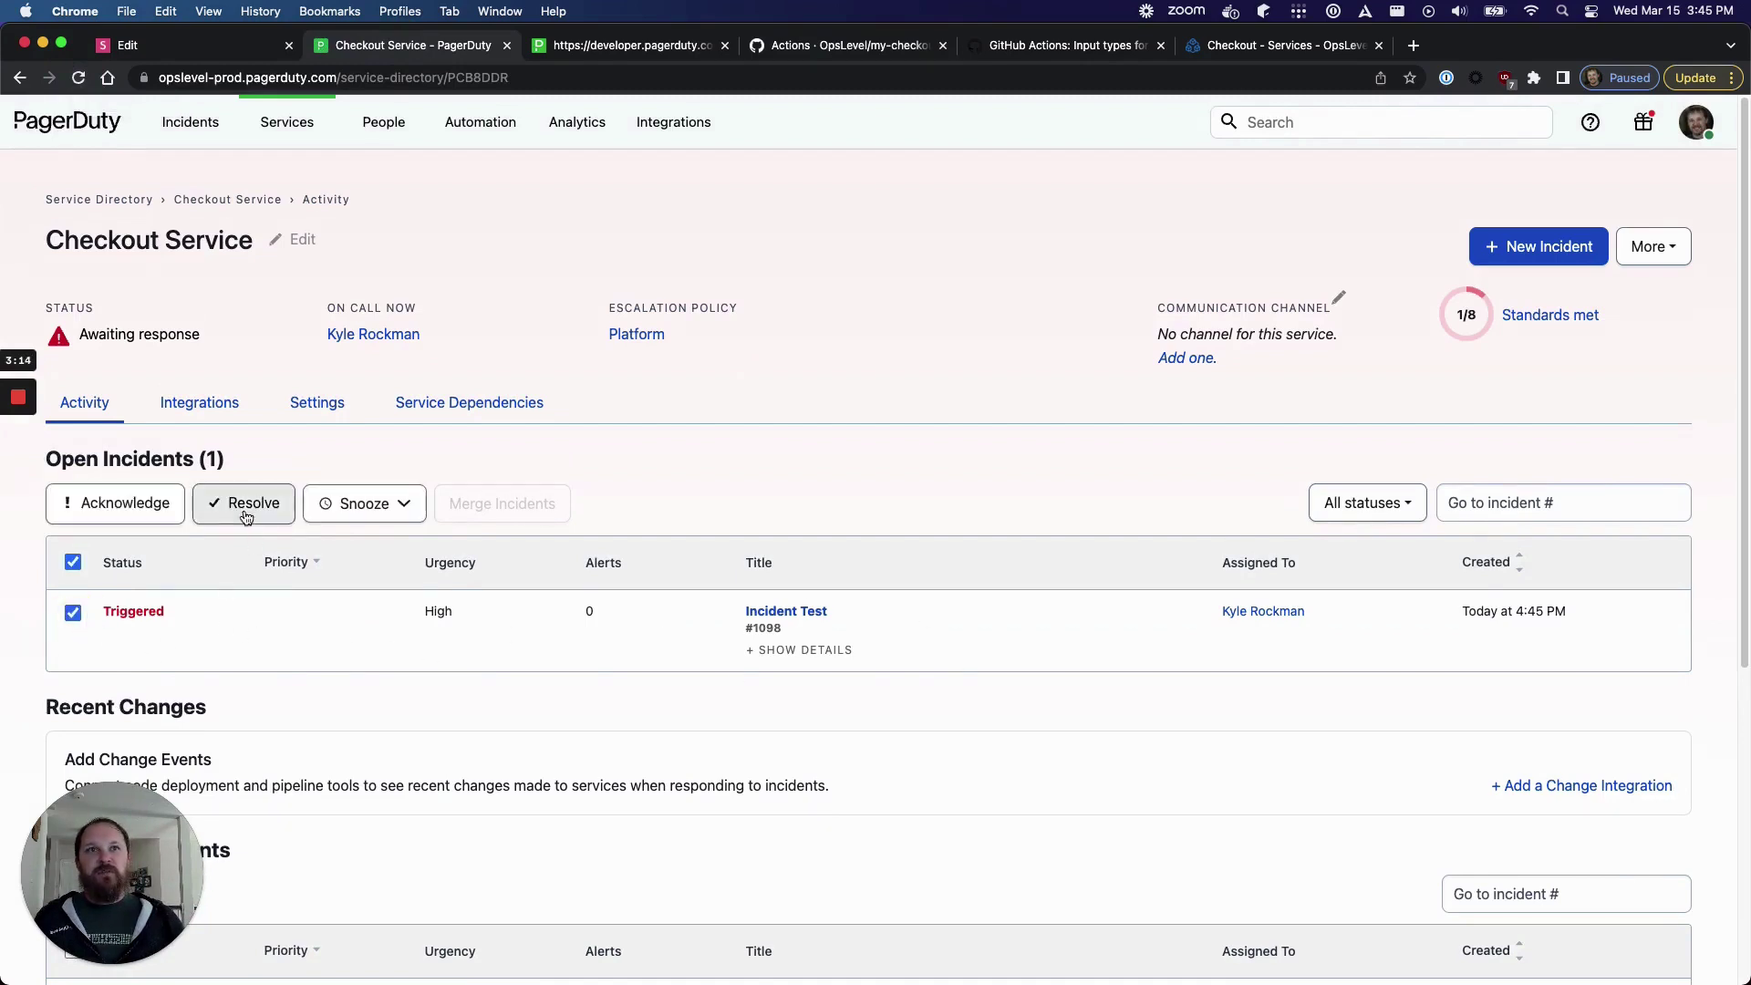
left_click(245, 516)
left_click(674, 641)
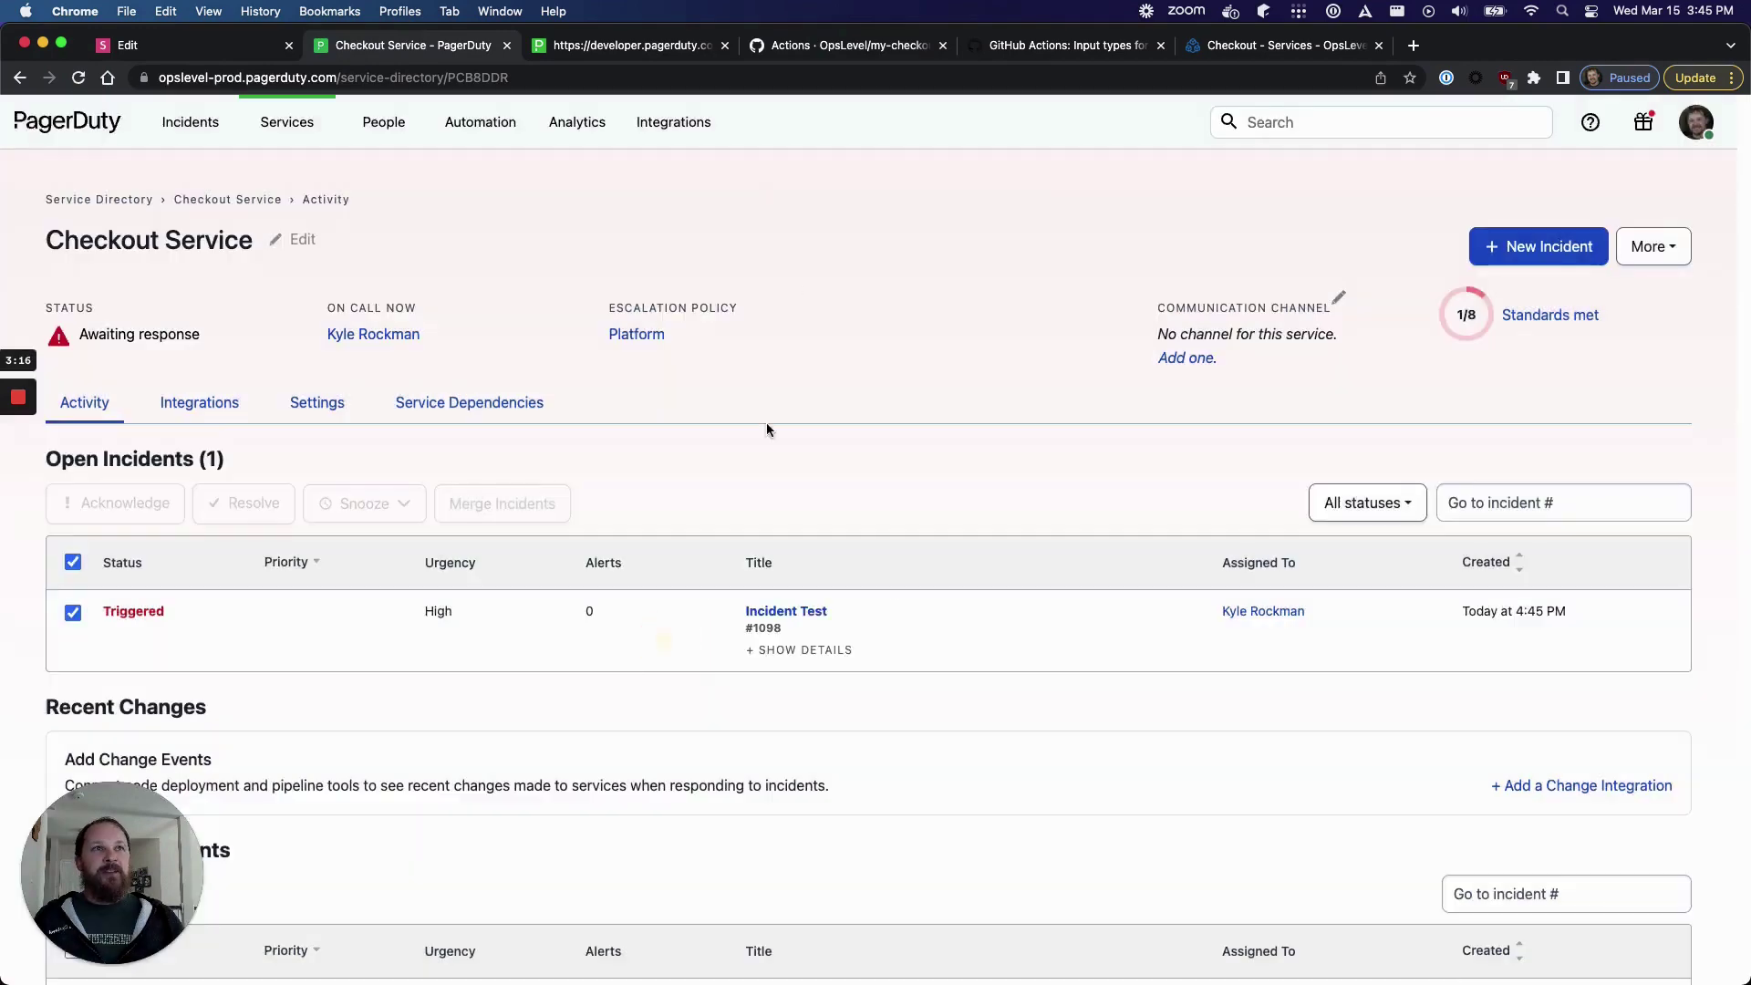
left_click(803, 45)
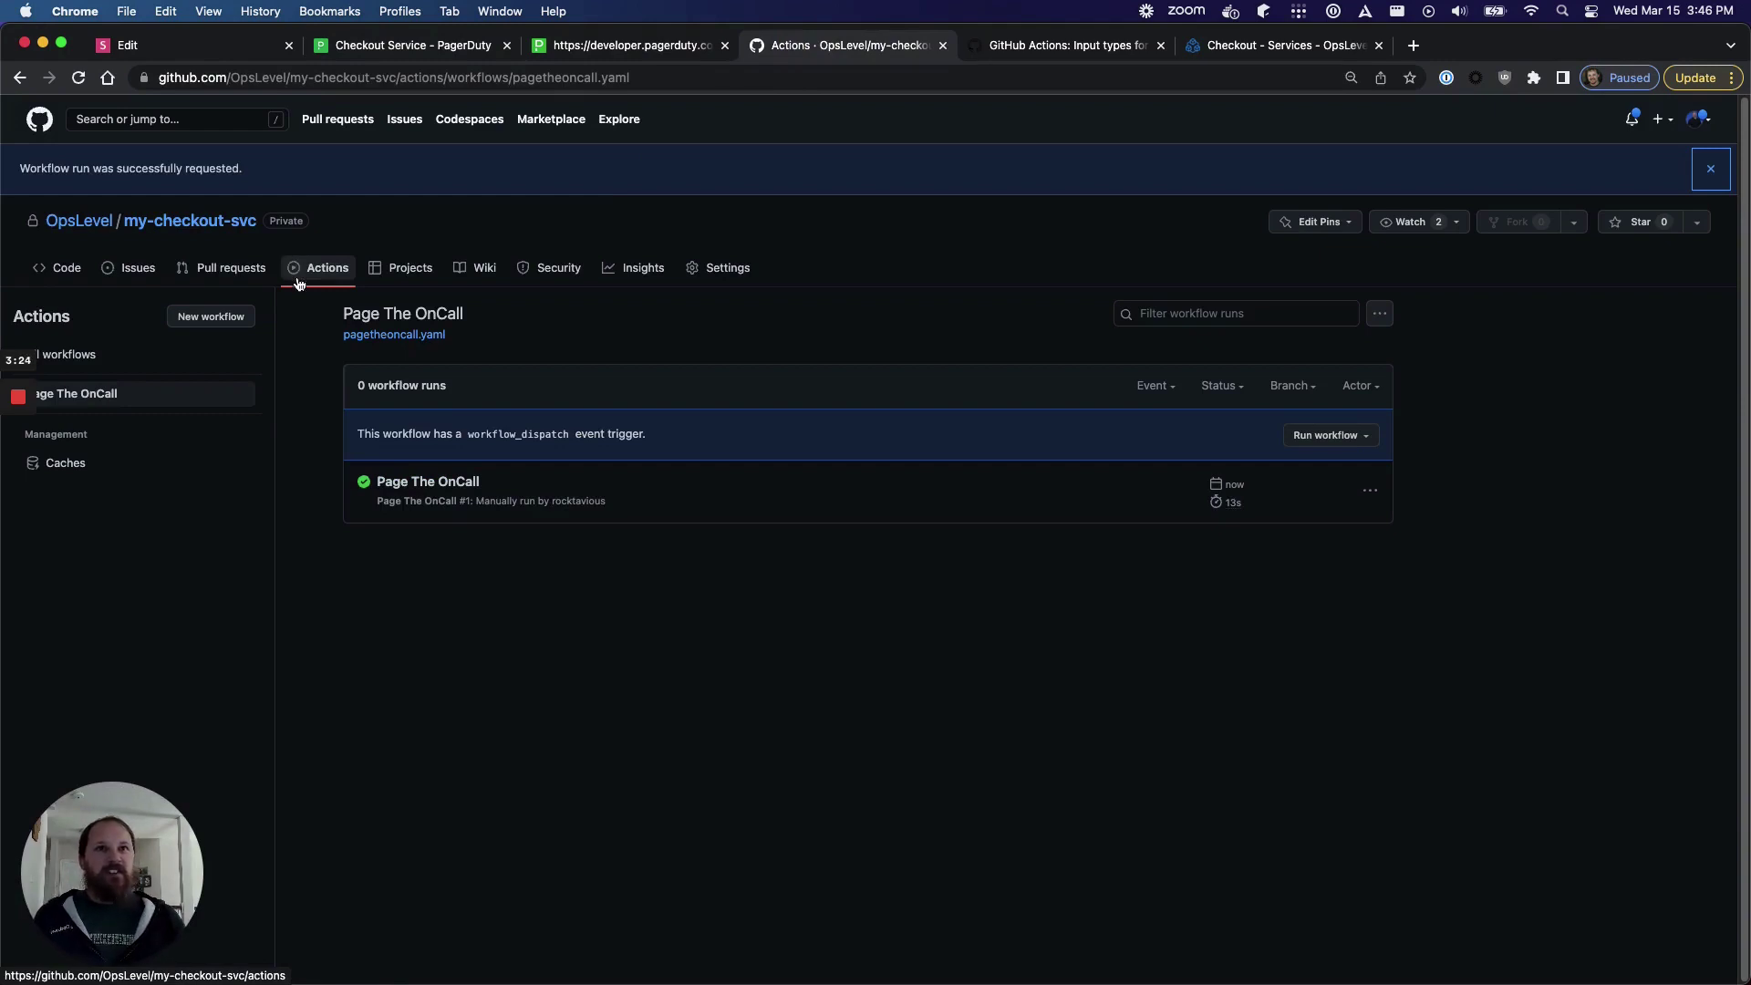
- Navigate from the workflow runs to .github/workflows/pagetheoncall.yaml in my-checkout-svc
left_click(319, 270)
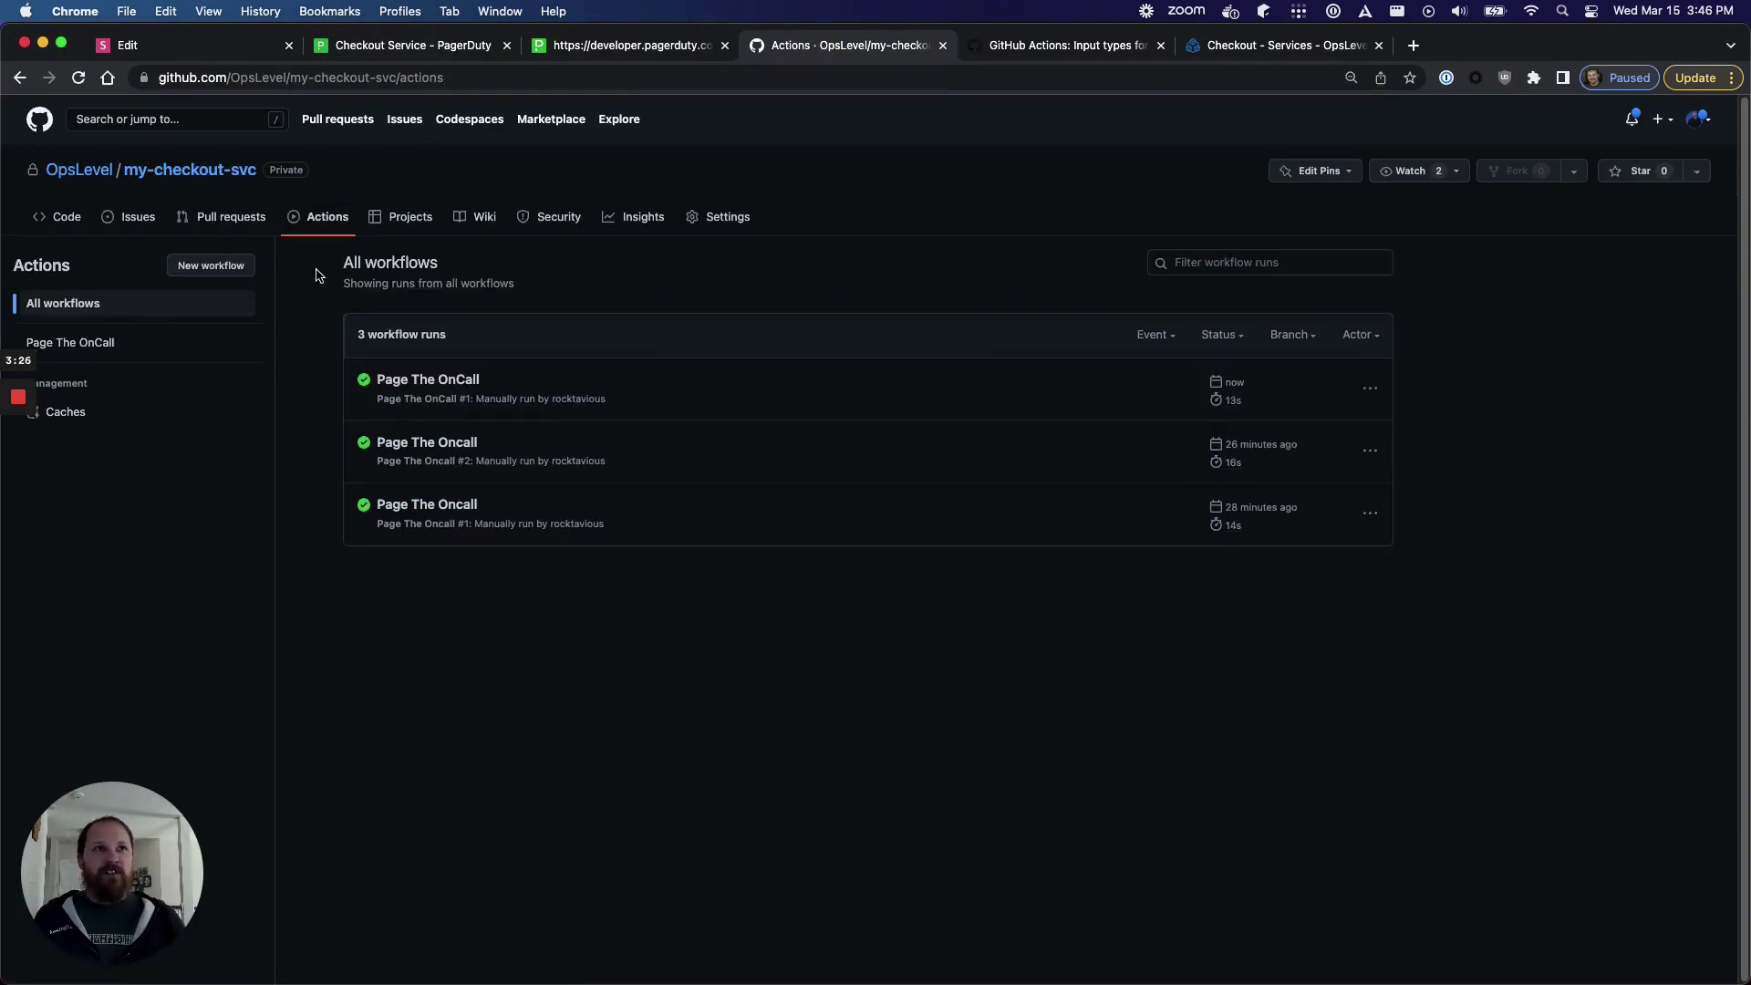
left_click(91, 342)
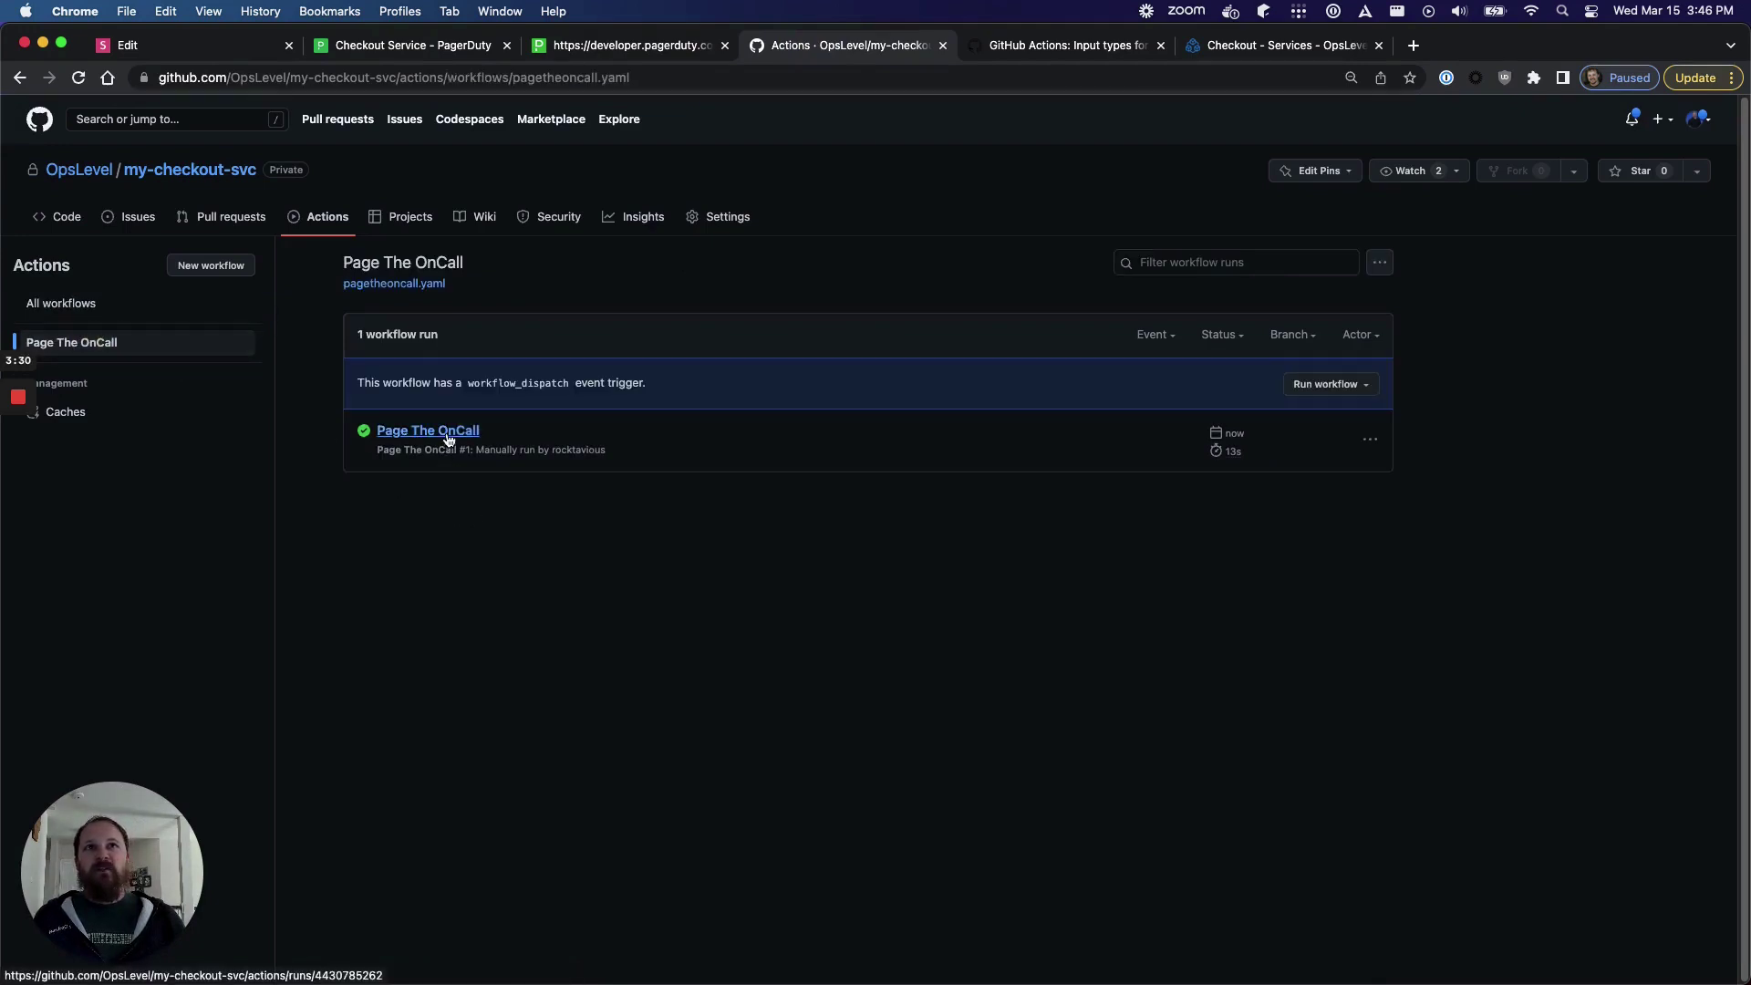
left_click(235, 173)
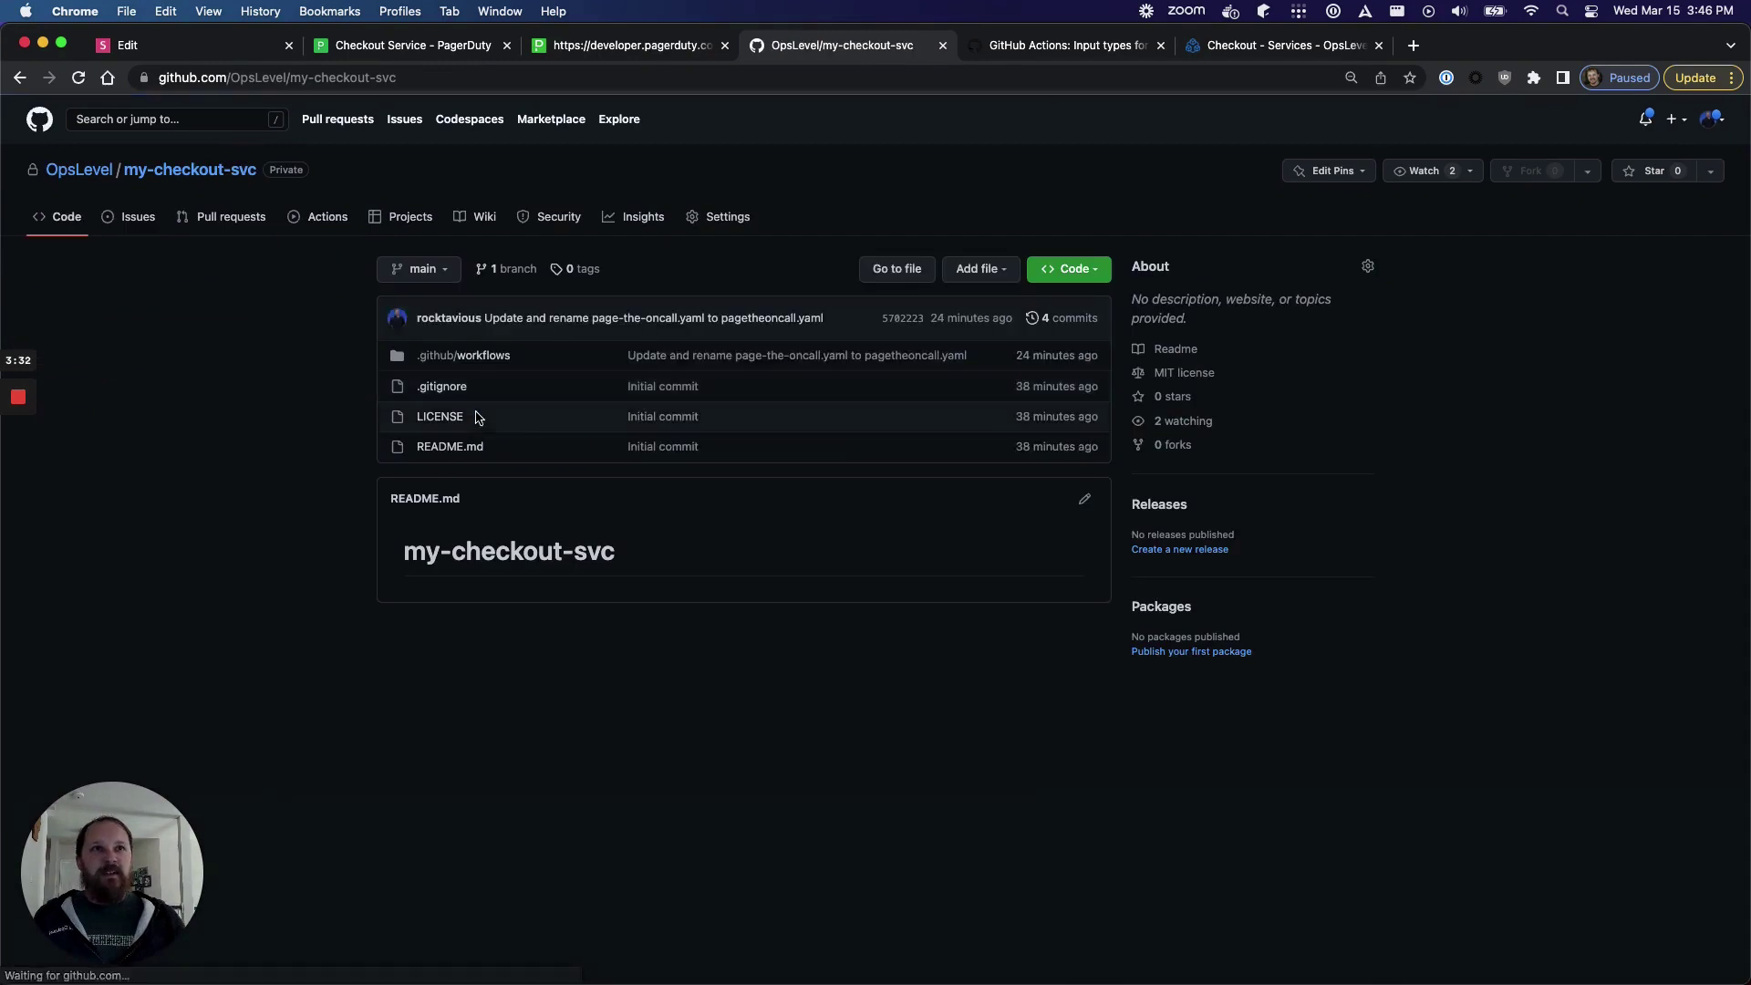
left_click(474, 355)
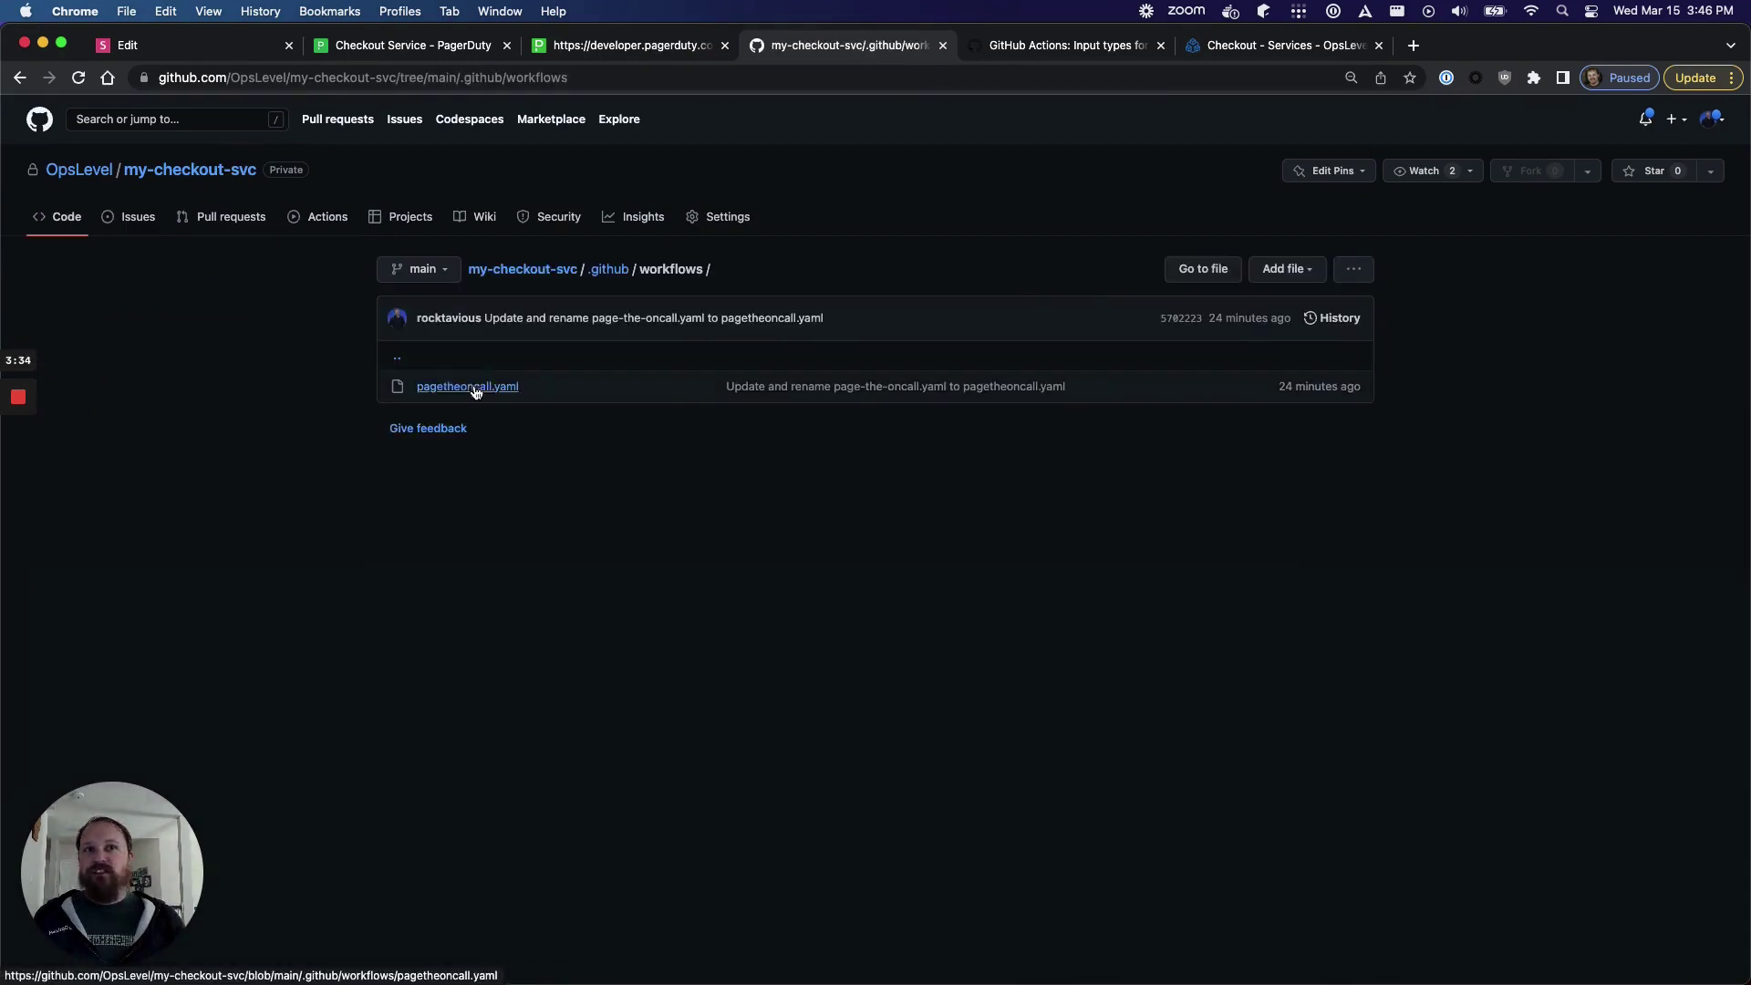
left_click(473, 388)
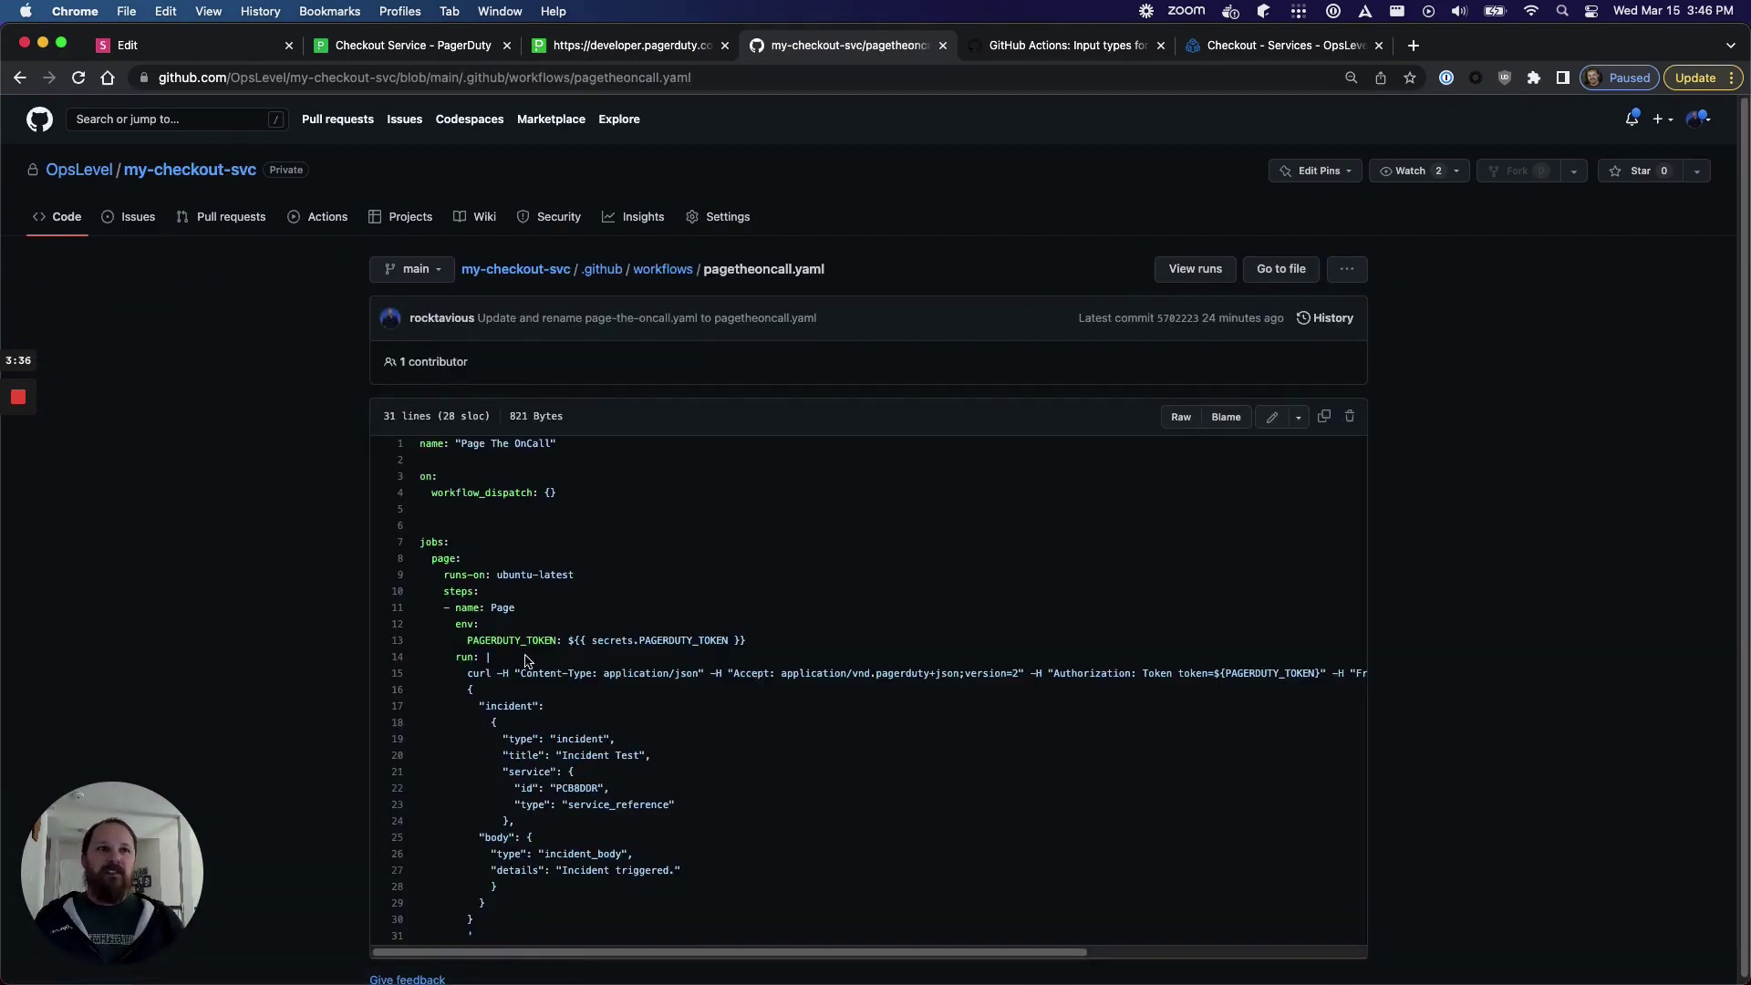
- Highlight the incident title, details and service id lines, then open the input types blog post
left_click_drag(653, 756, 513, 754)
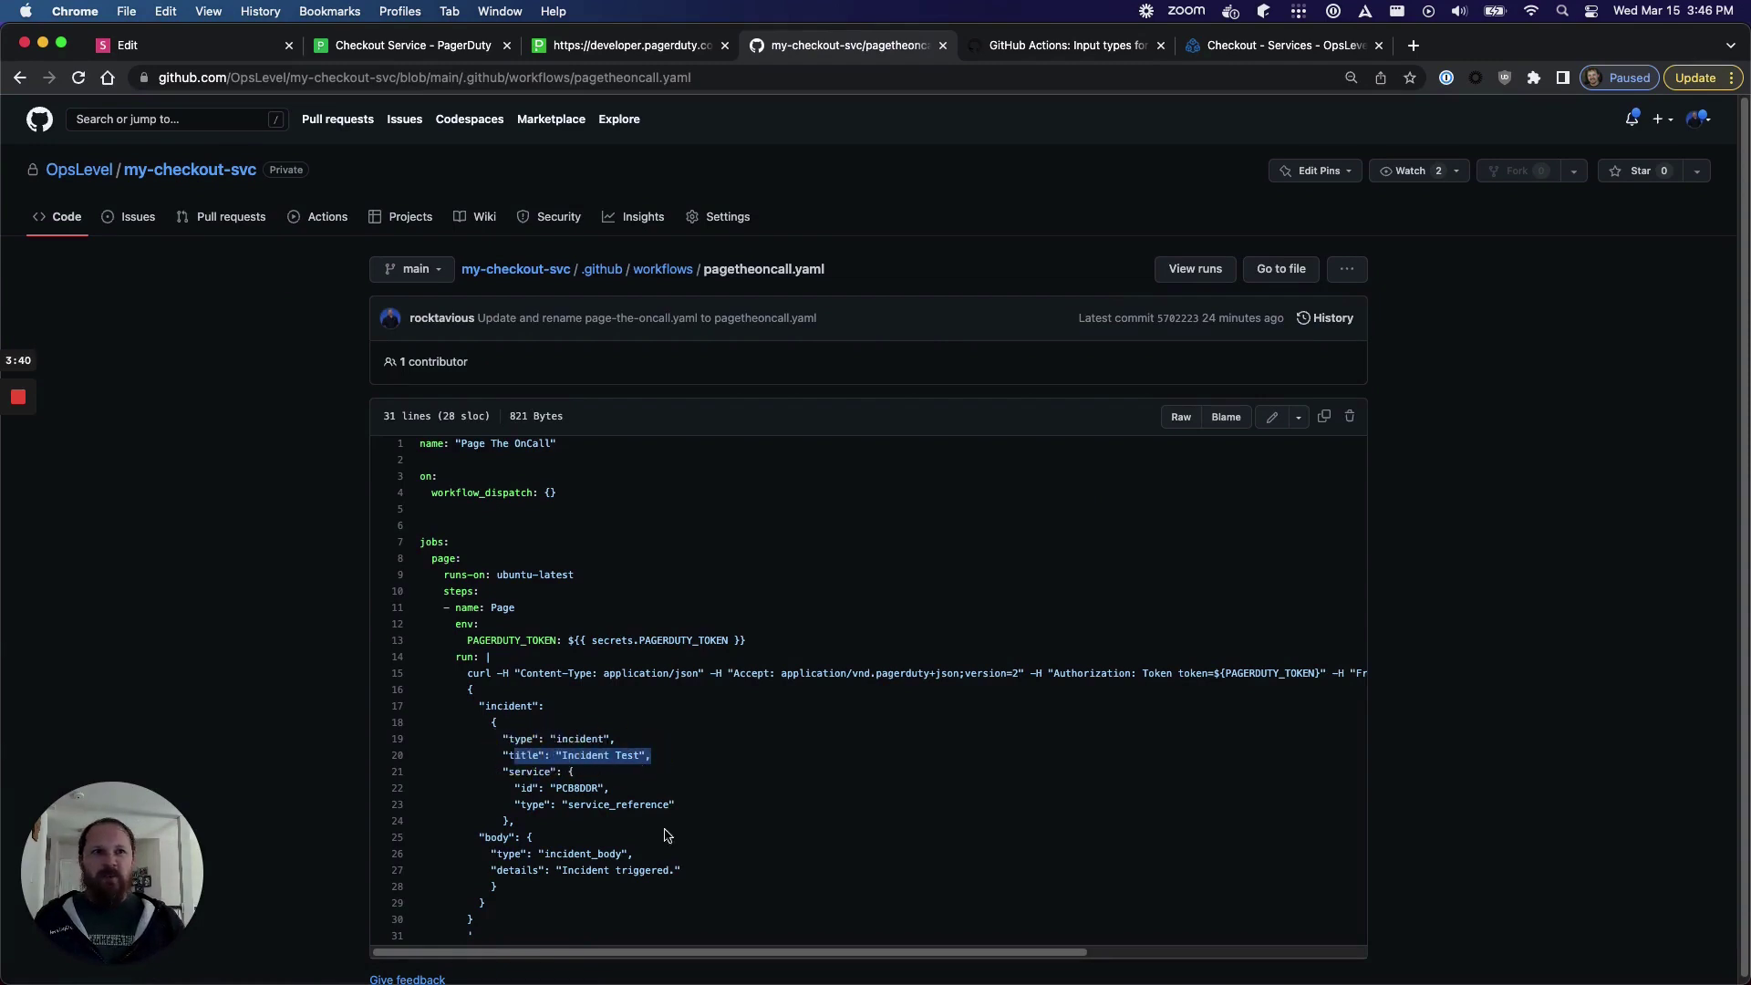
left_click_drag(686, 871, 500, 869)
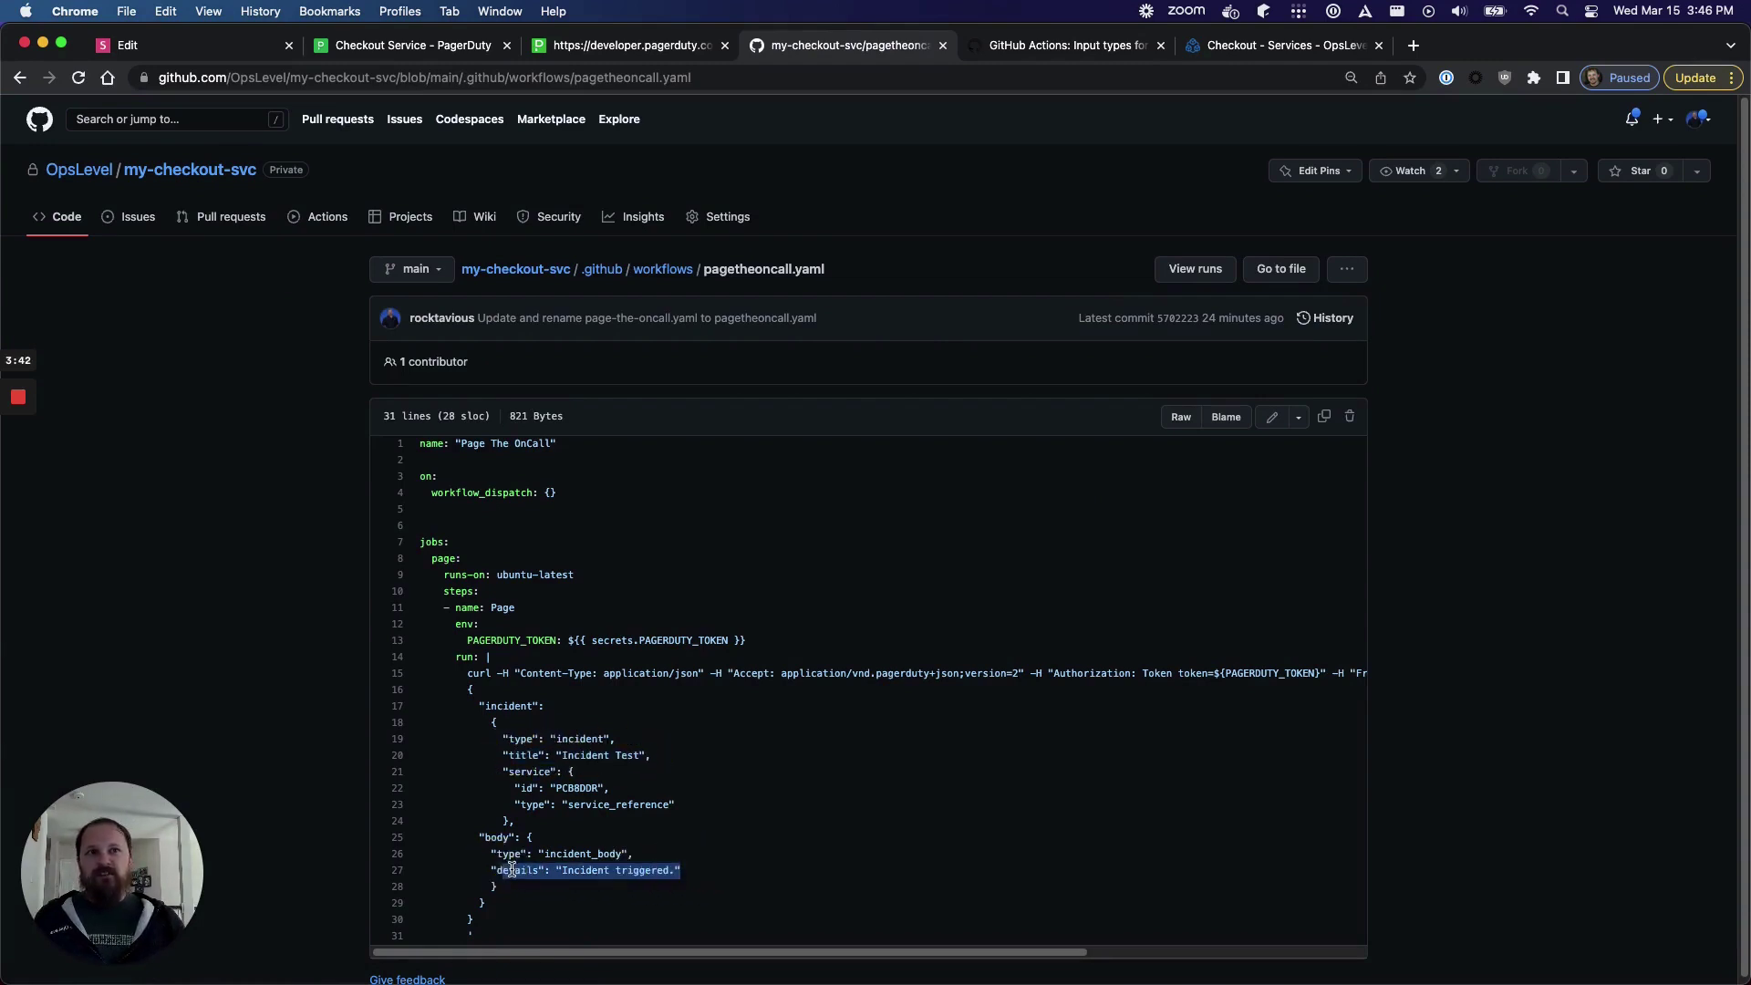
left_click(627, 794)
left_click_drag(627, 793, 564, 789)
left_click(552, 790)
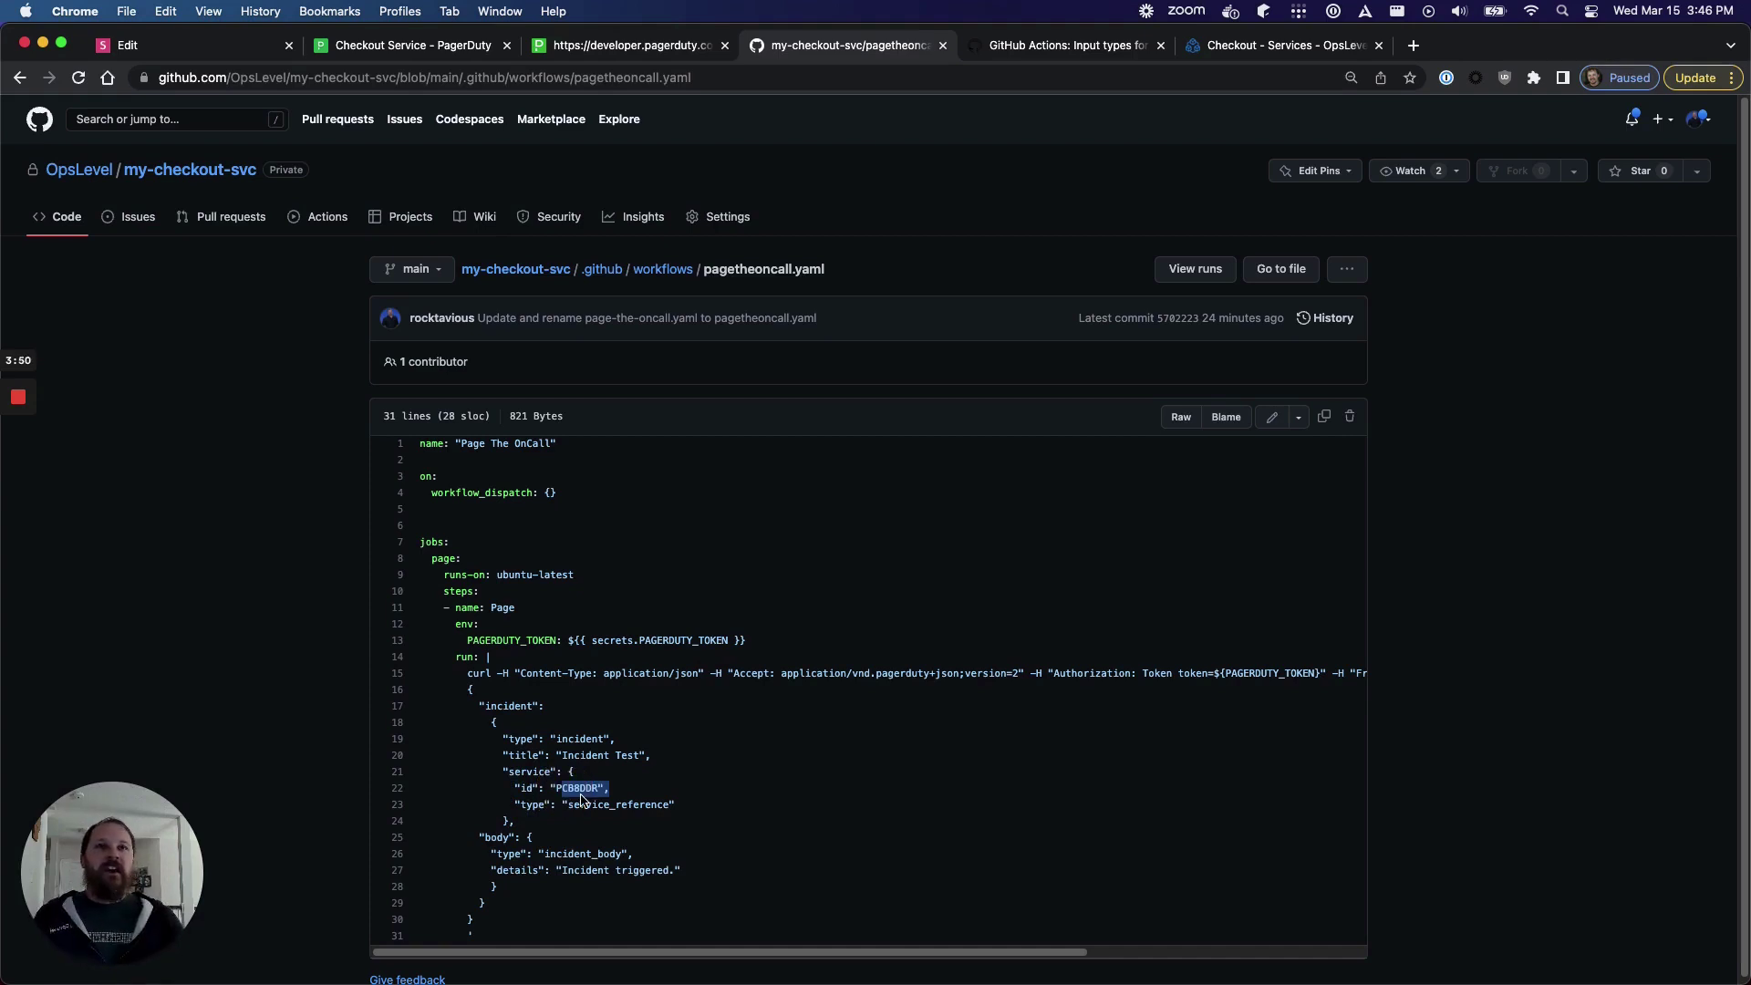
left_click_drag(630, 792, 498, 790)
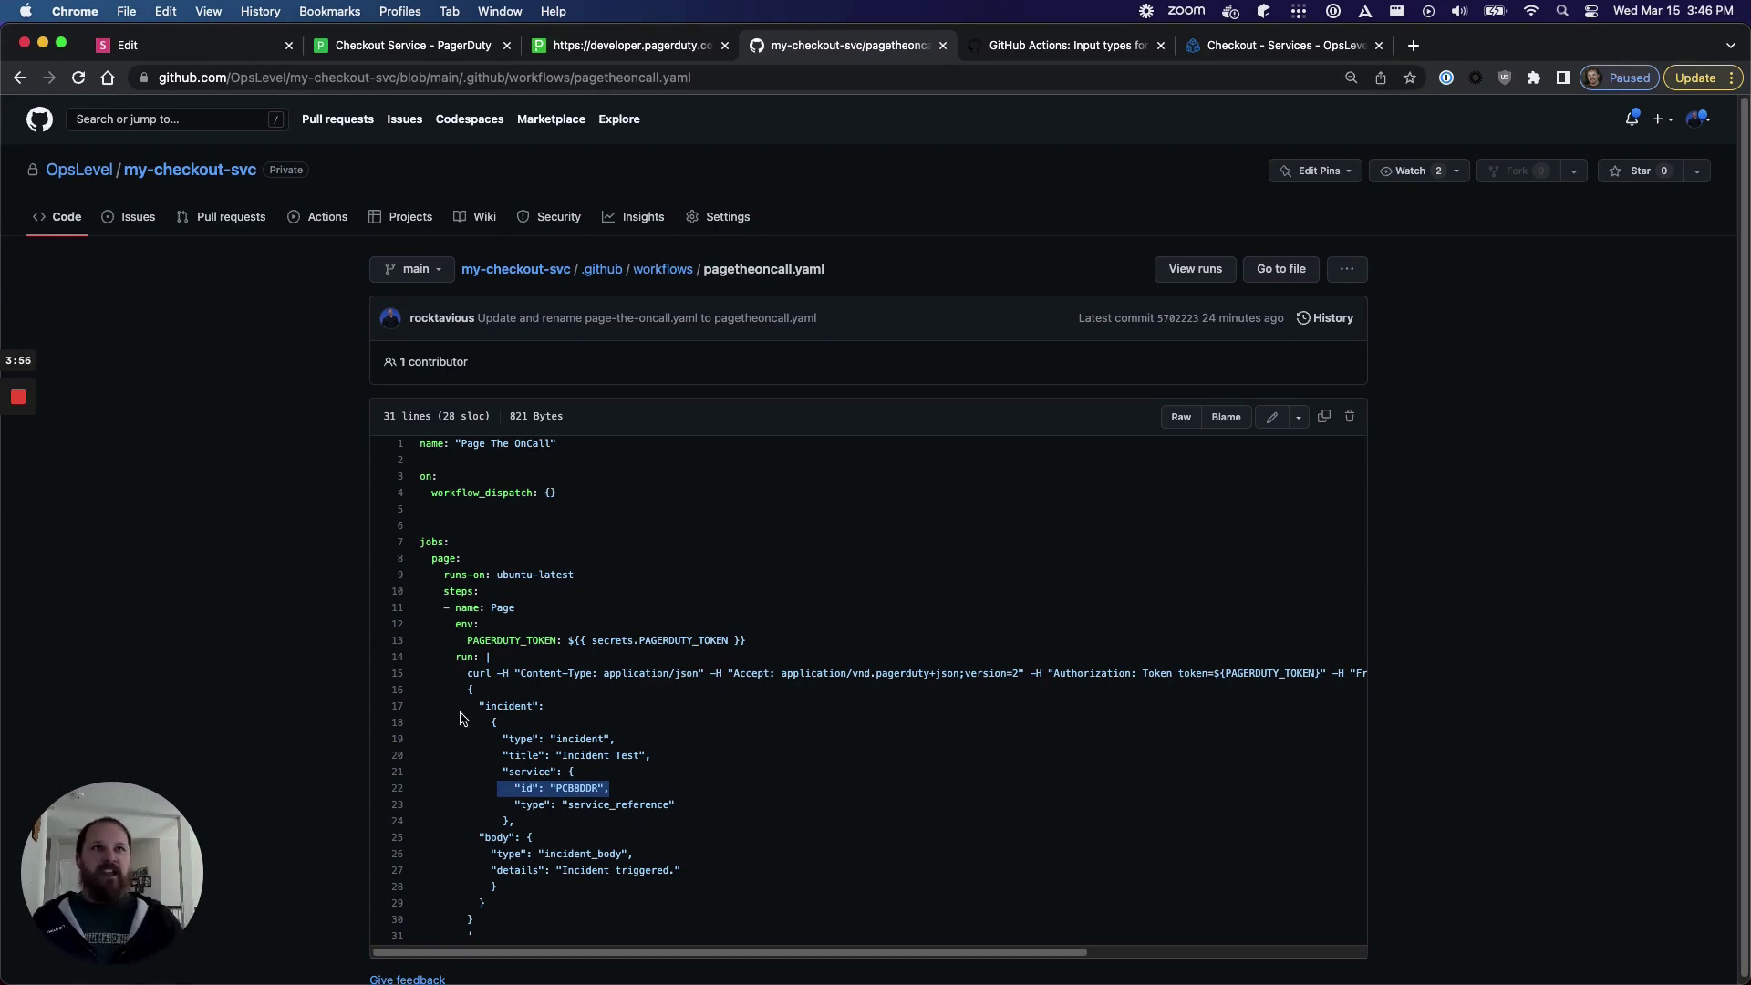
left_click(1040, 50)
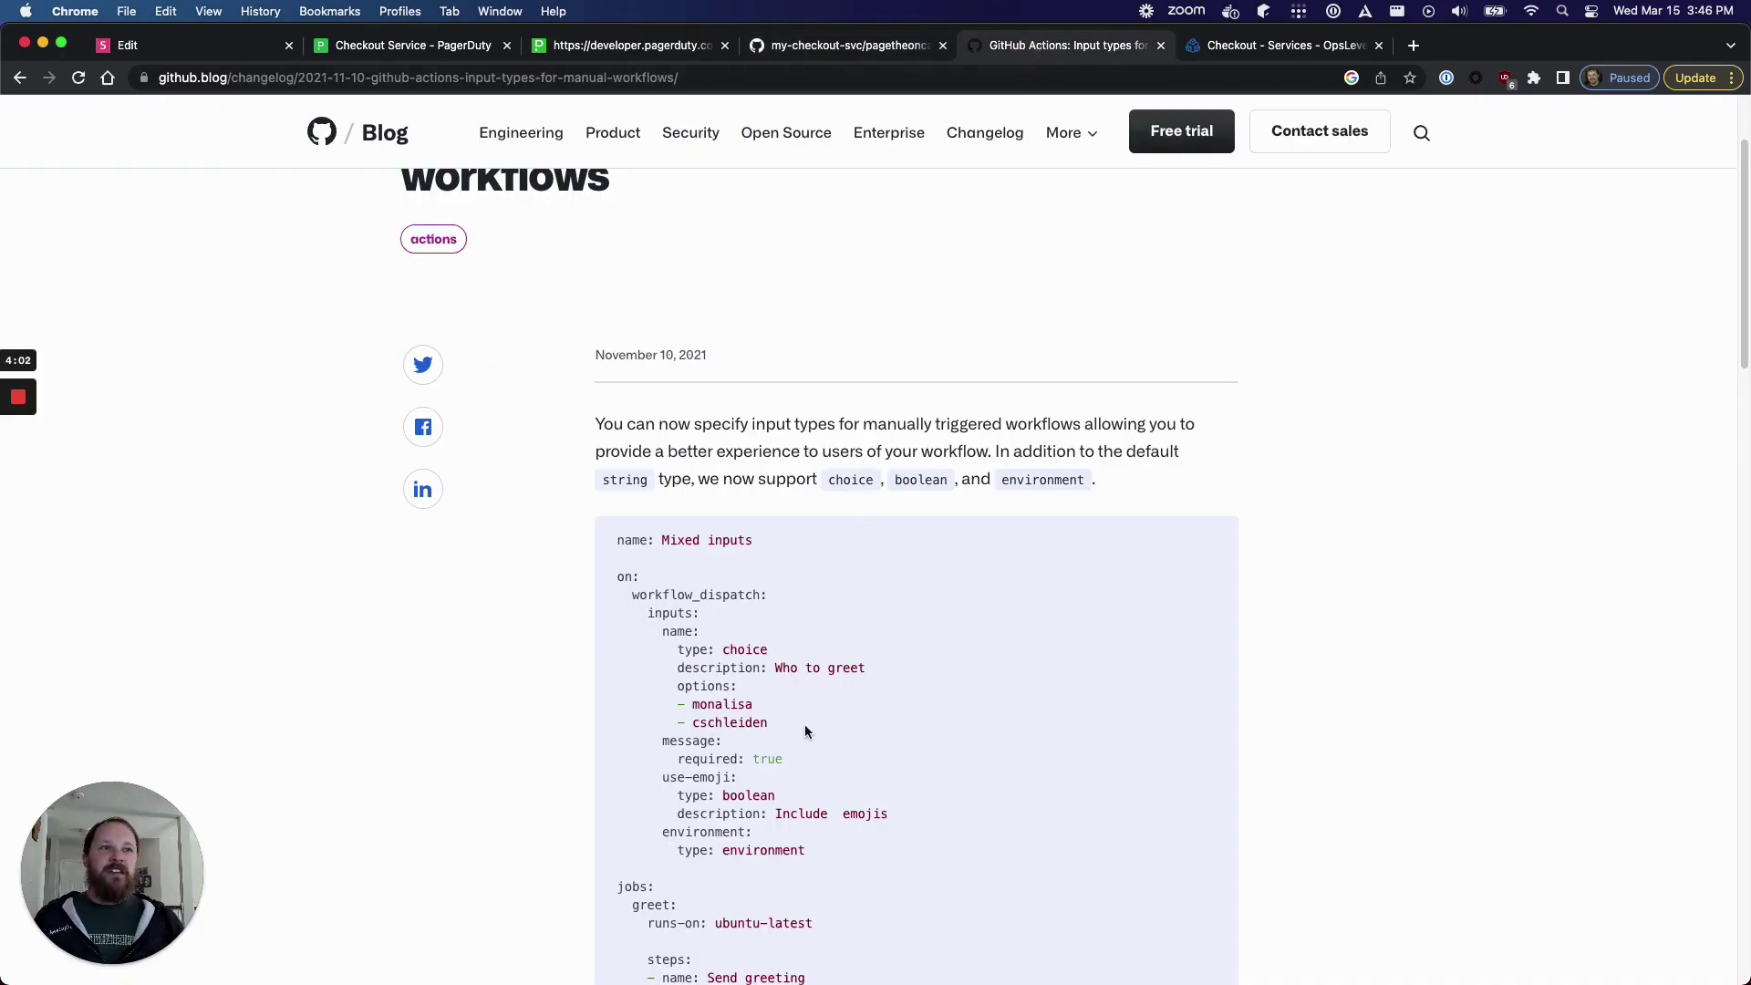
- Highlight the blog post's example workflow input definitions
left_click_drag(805, 731, 644, 613)
left_click(826, 701)
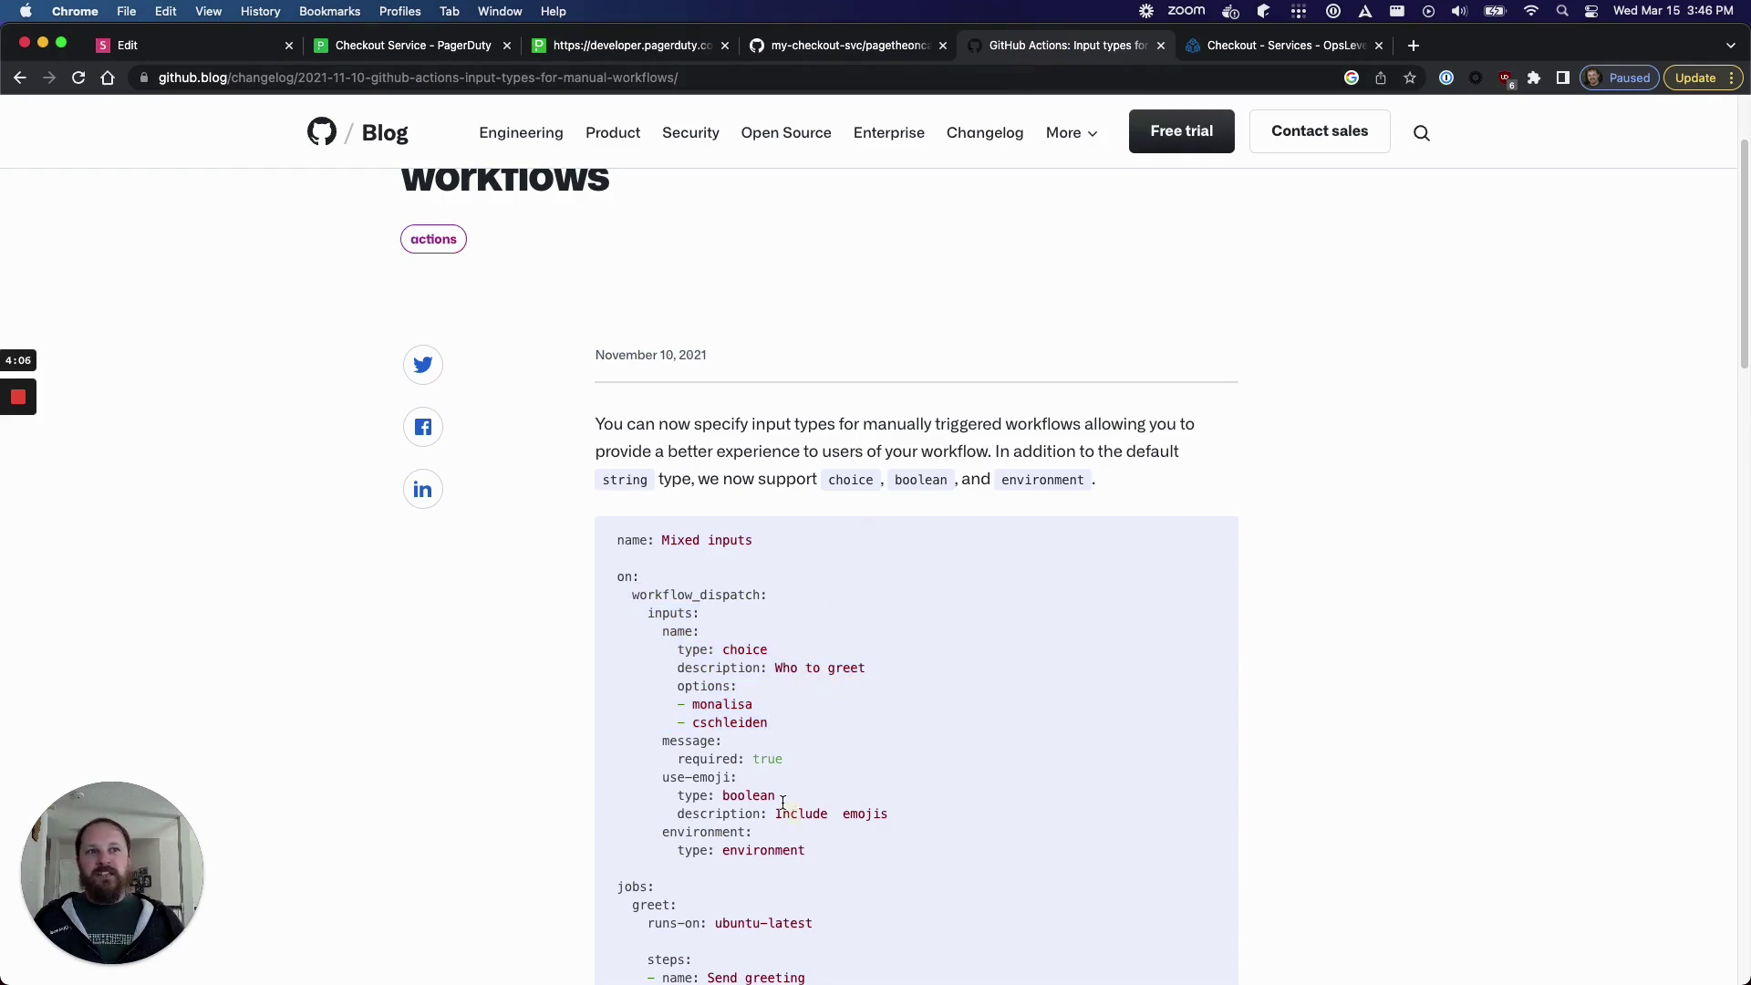
left_click_drag(783, 806, 691, 664)
- Compare the workflow's bare workflow_dispatch trigger against the blog examples, then open OpsLevel's Checkout service
left_click(832, 53)
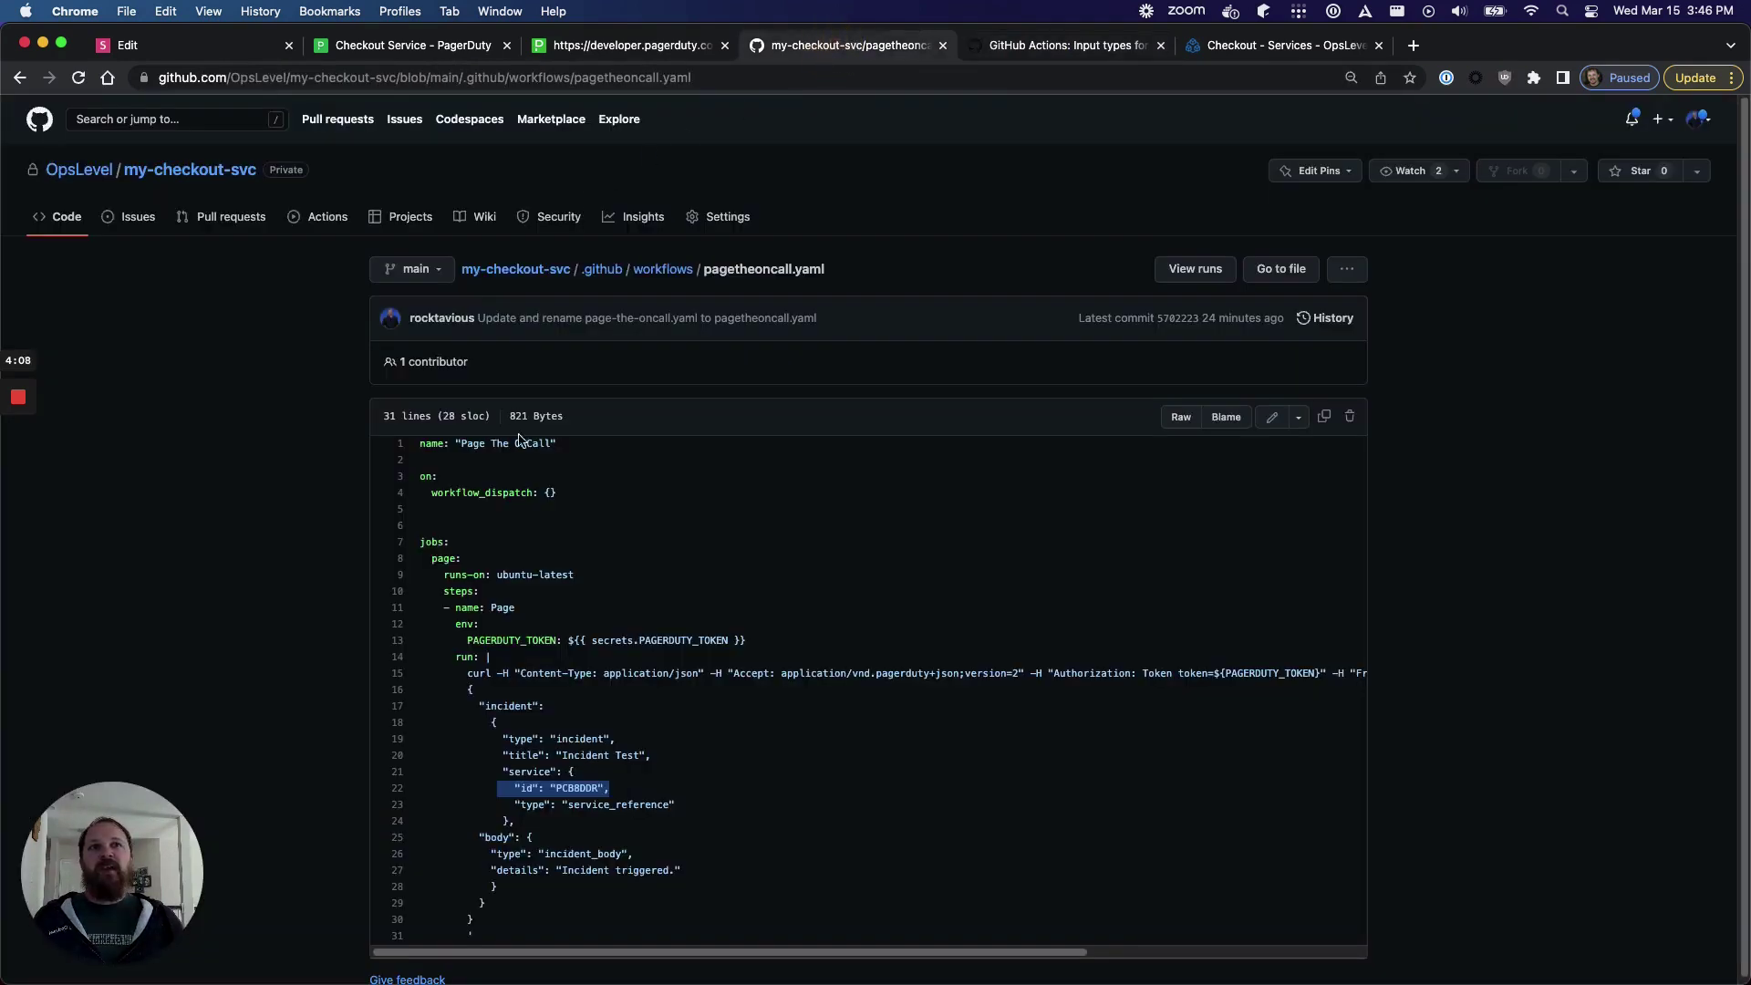
left_click_drag(616, 497, 419, 492)
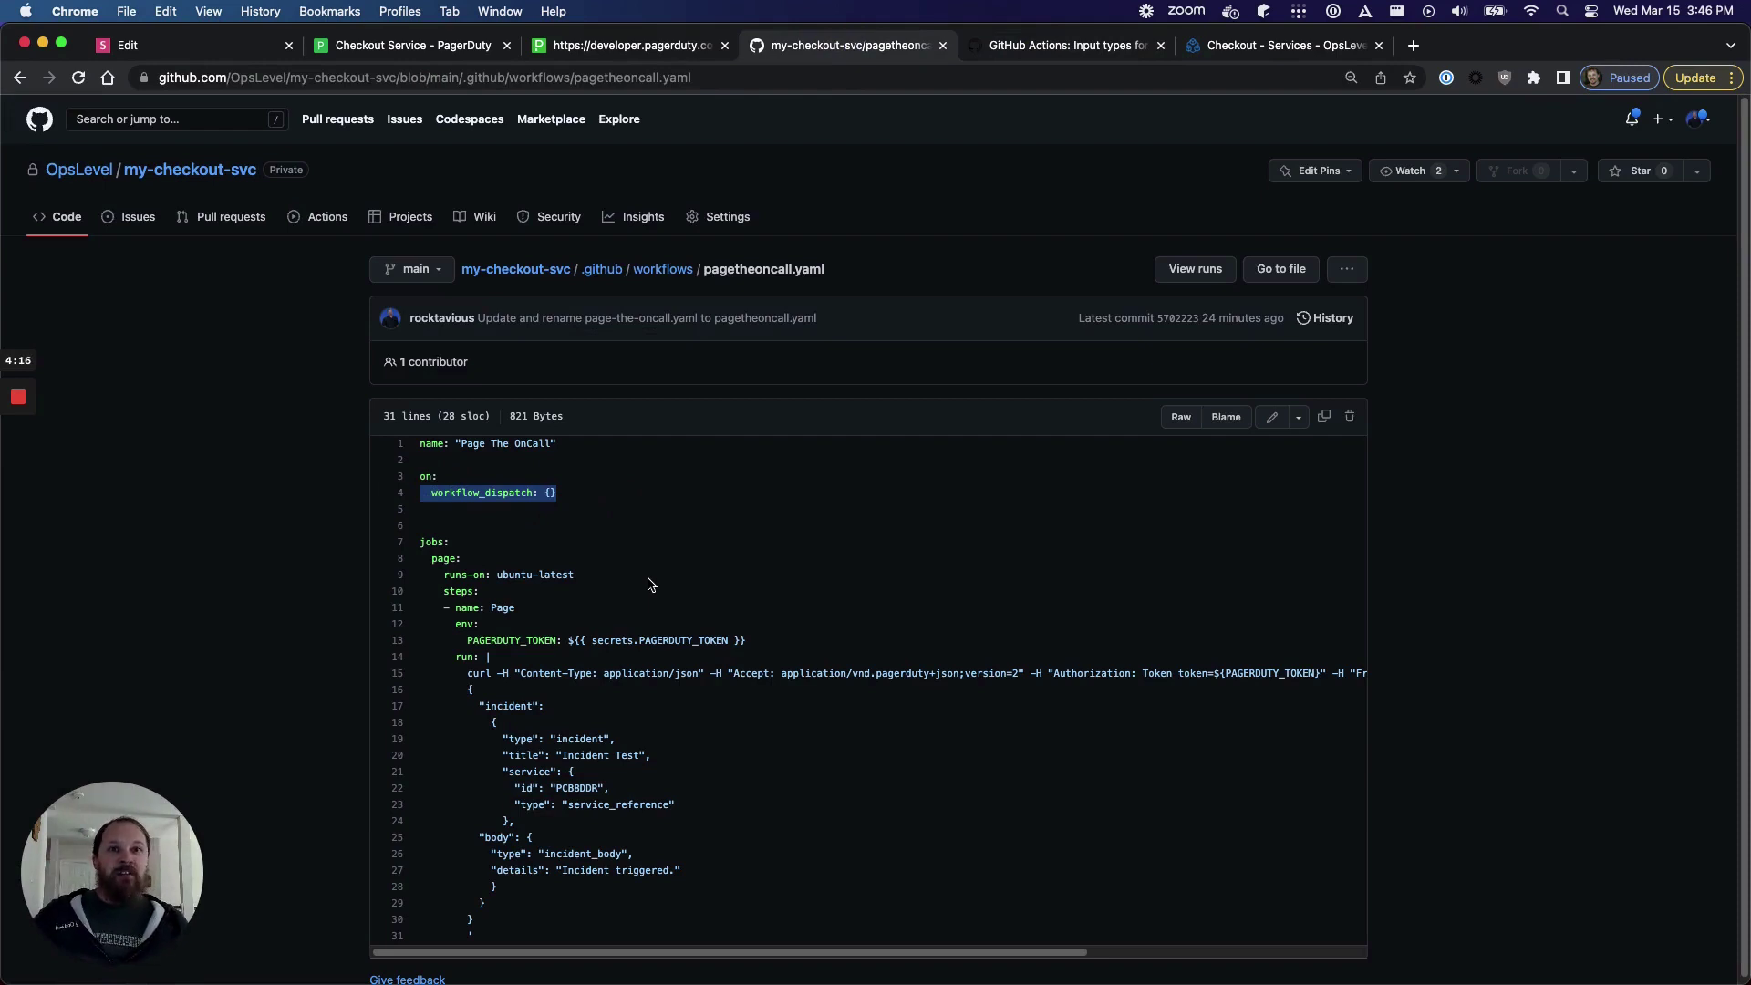
left_click(1067, 44)
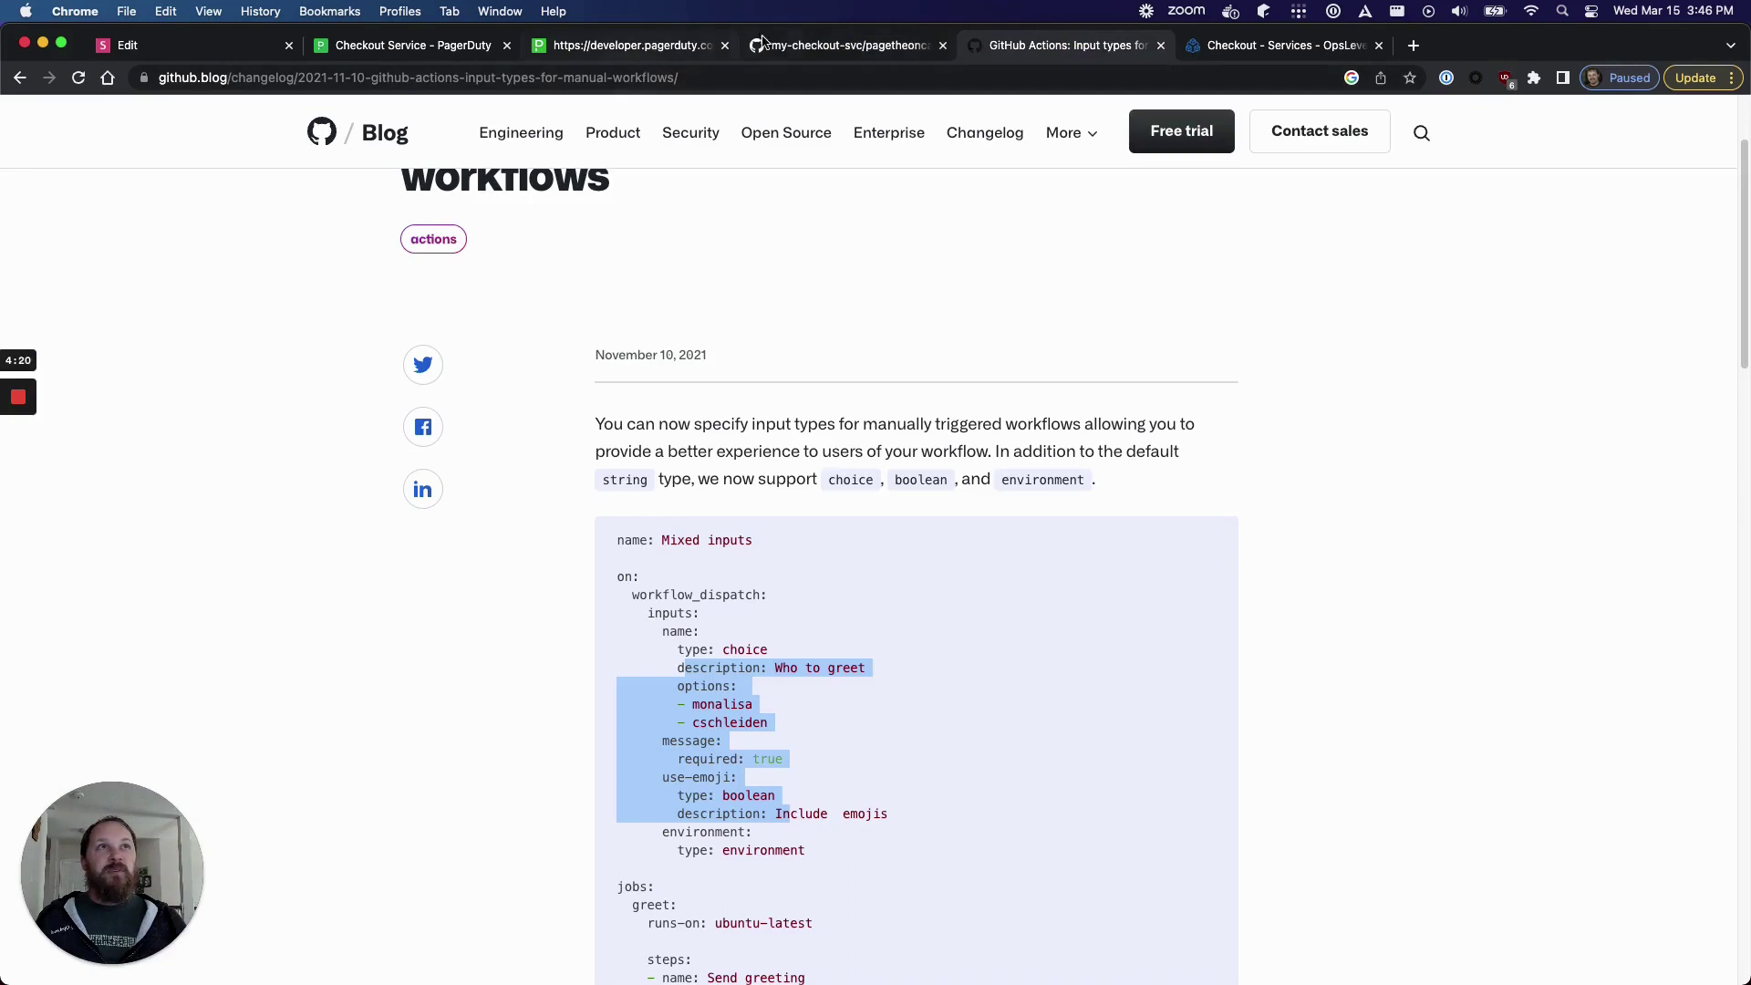
left_click(826, 44)
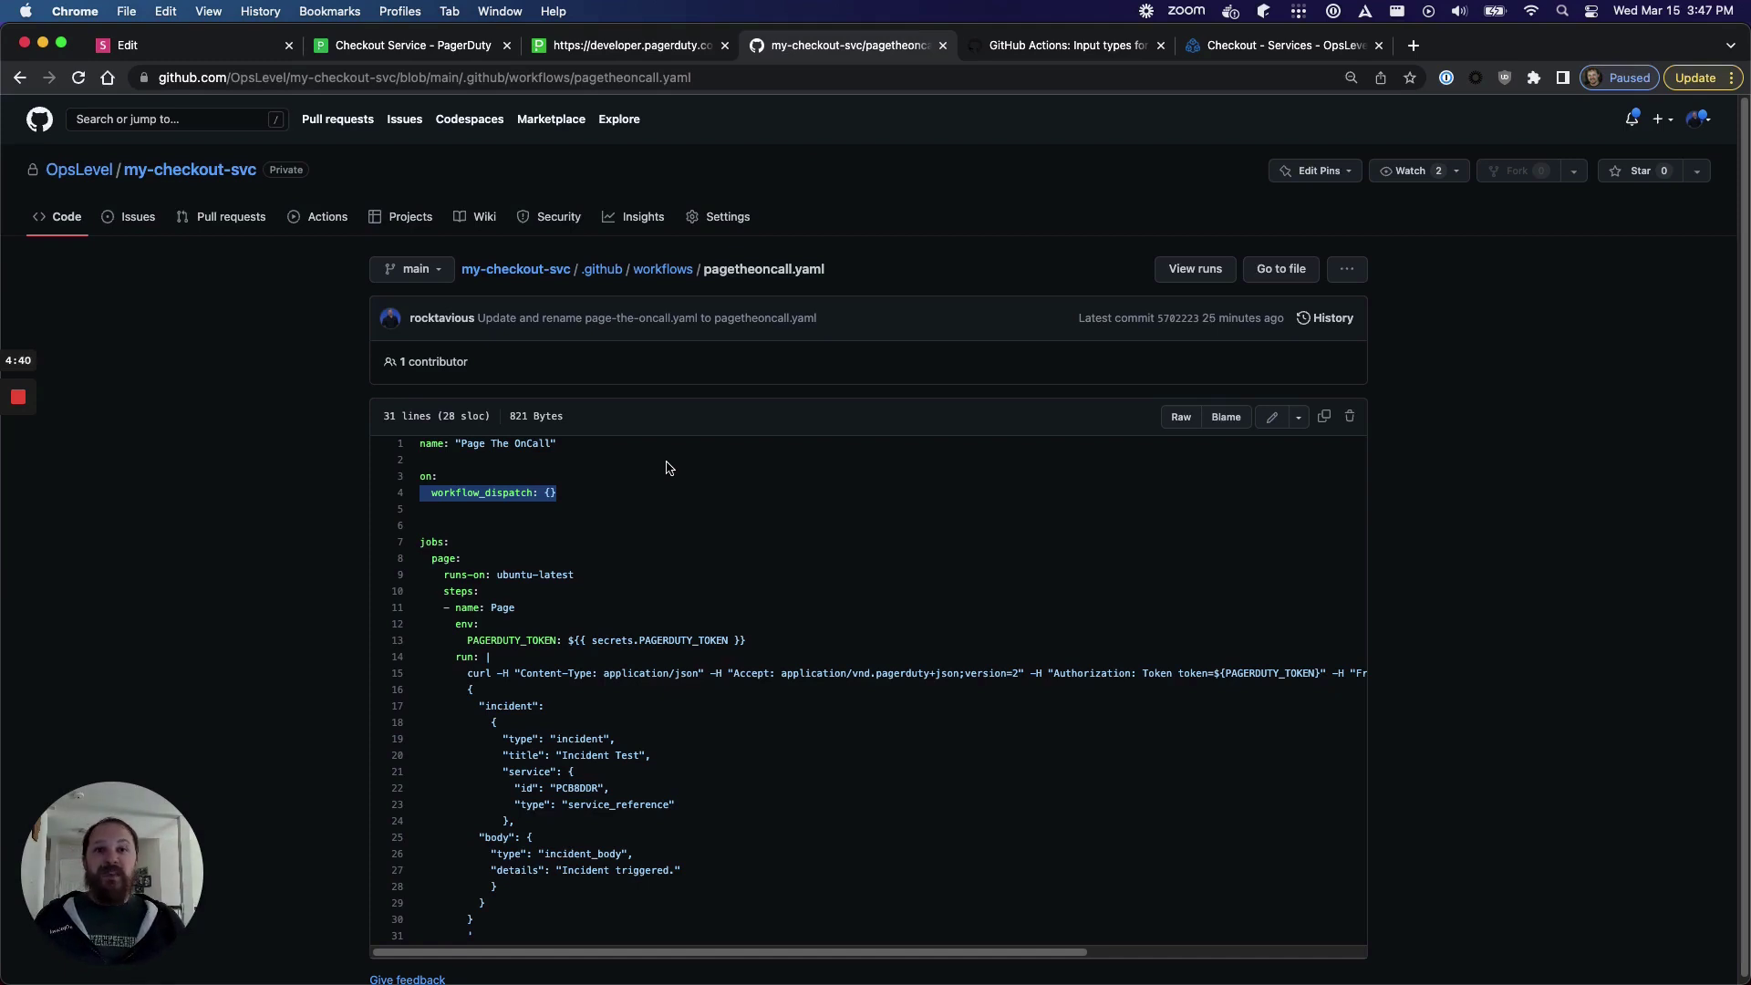
left_click(1214, 55)
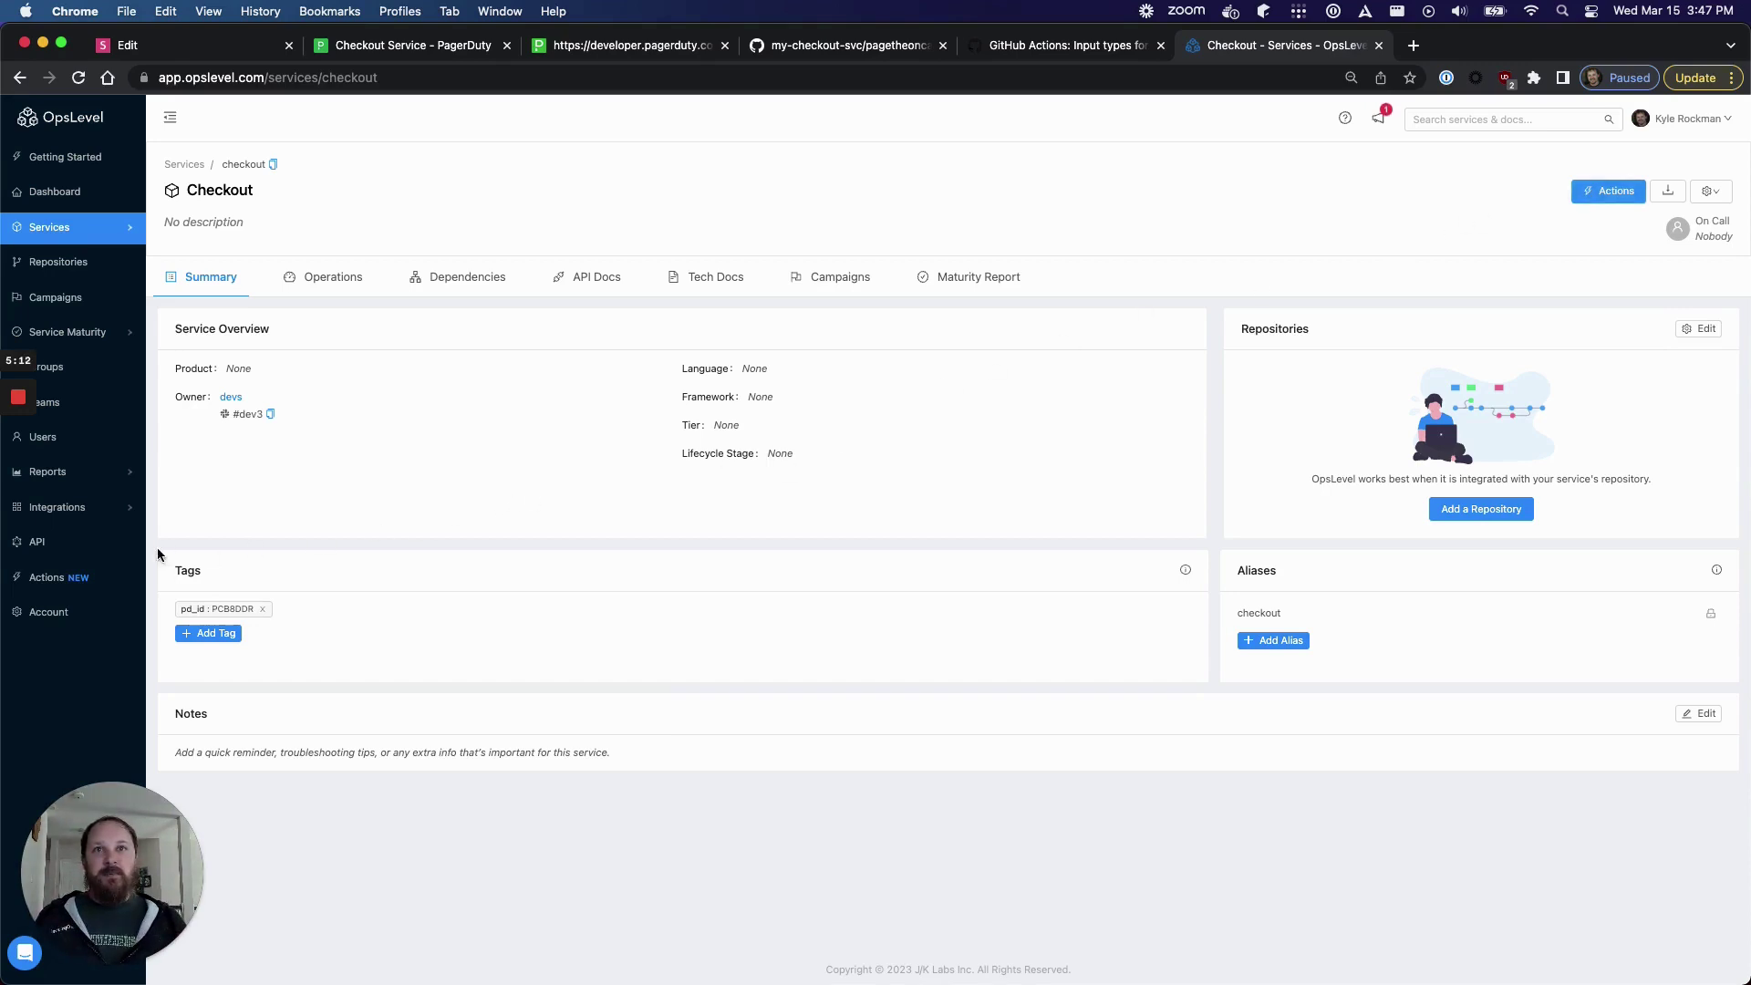
- Go to OpsLevel's Actions page and start a New Action to see the templates
left_click(45, 582)
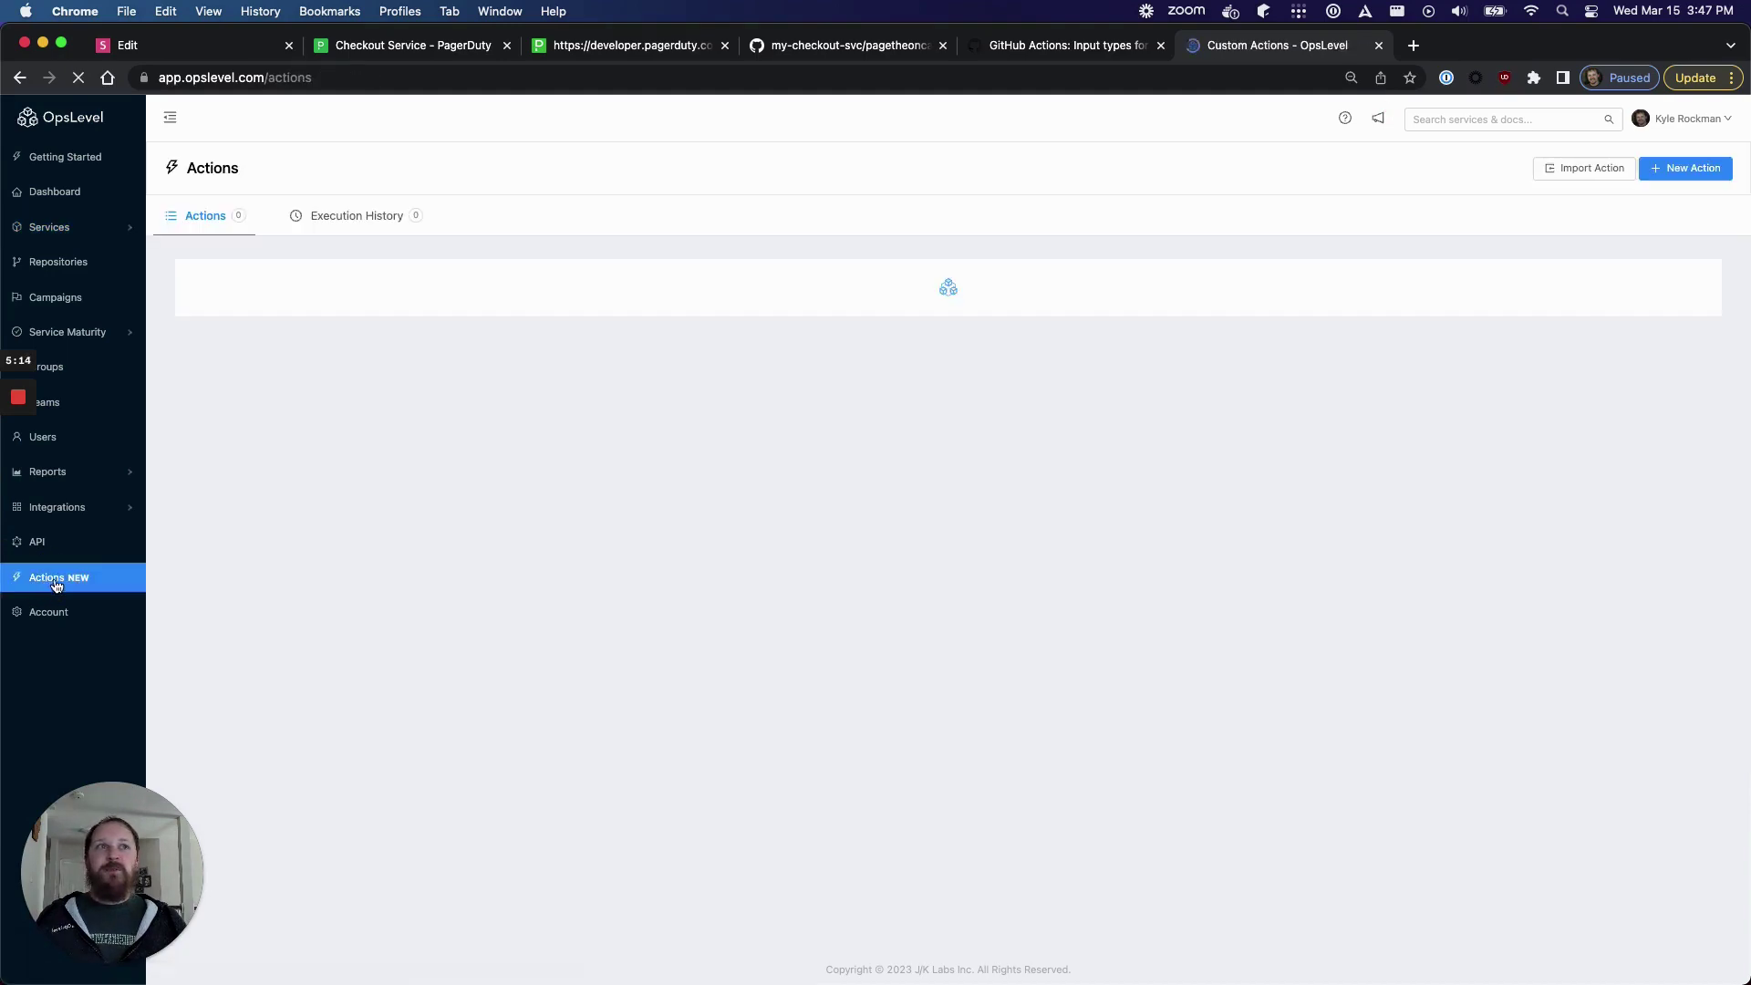
left_click(1692, 168)
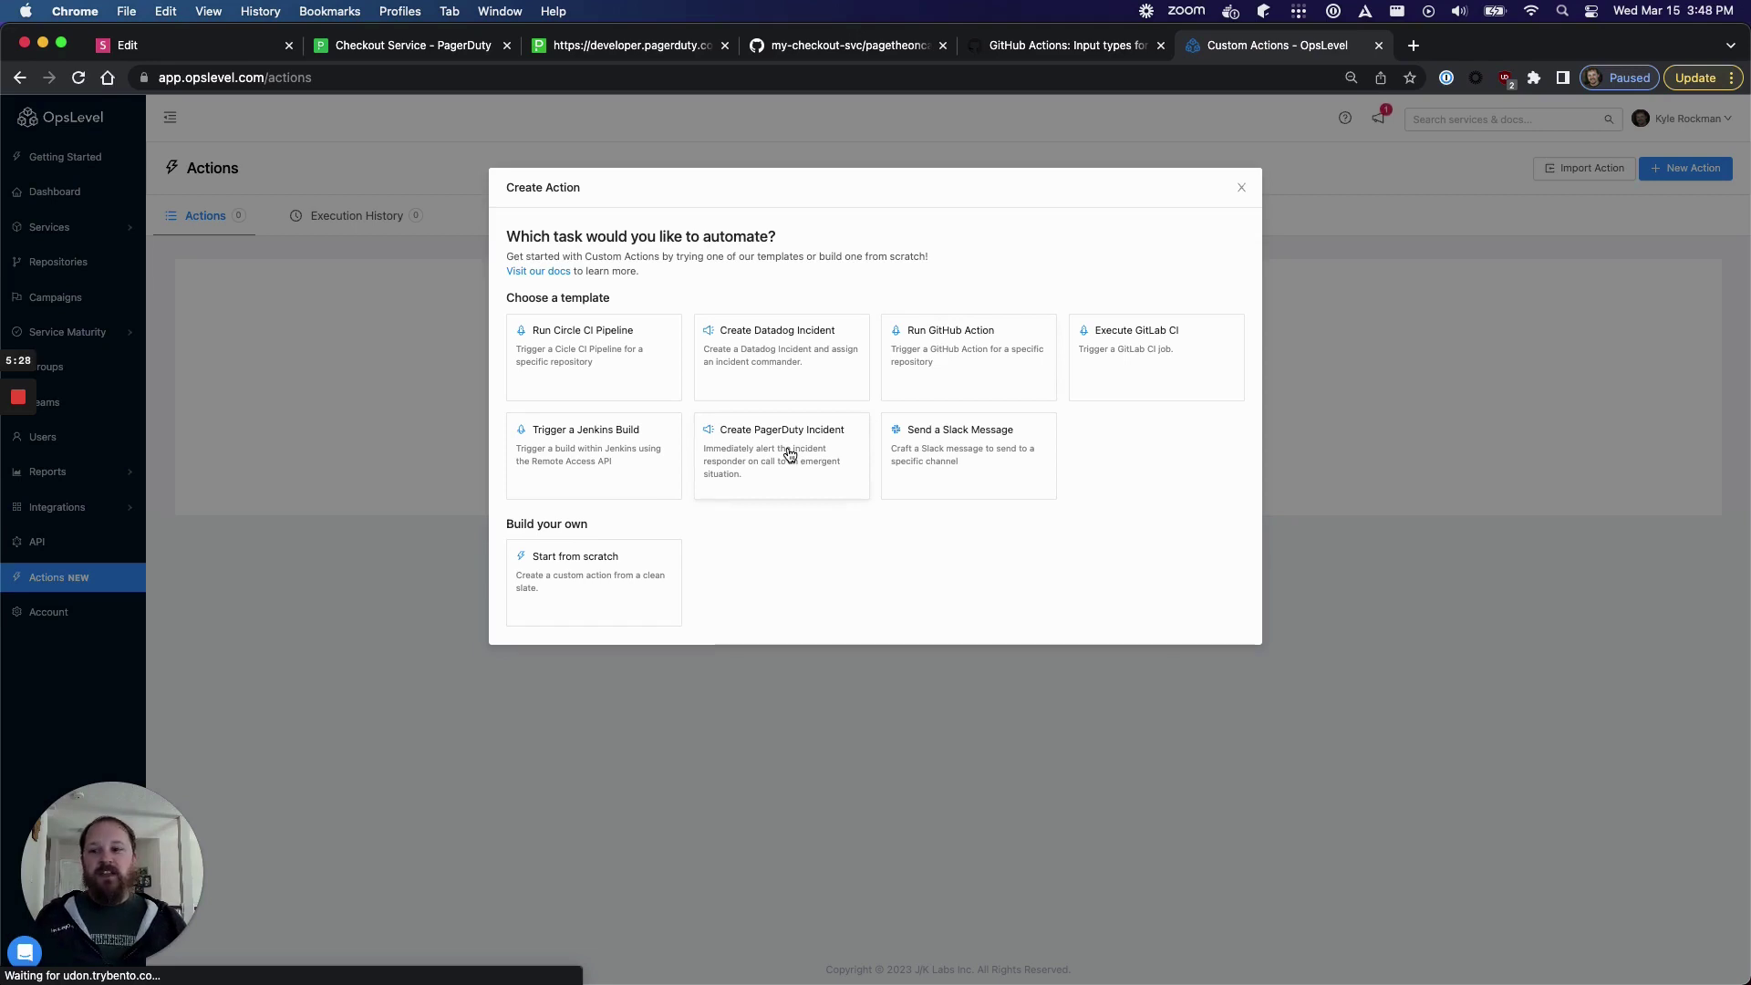
- Pick the Create PagerDuty Incident template and review its title and description form inputs
left_click(790, 454)
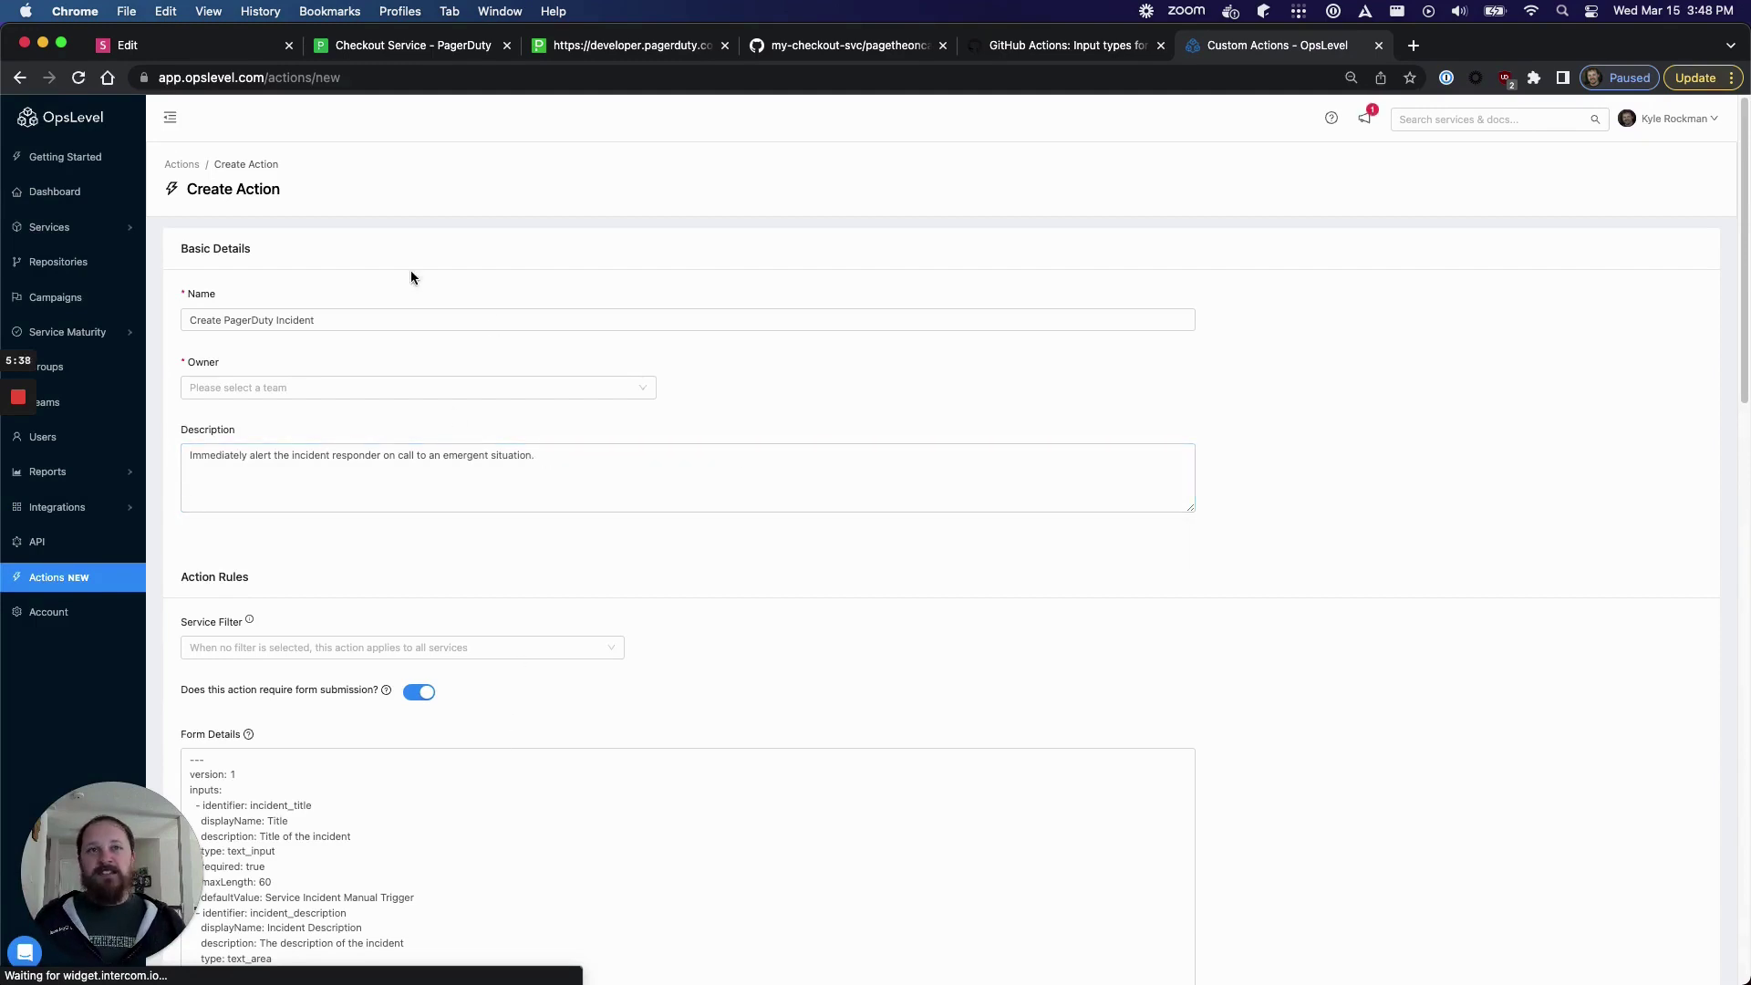
scroll(523, 605, "down", 5)
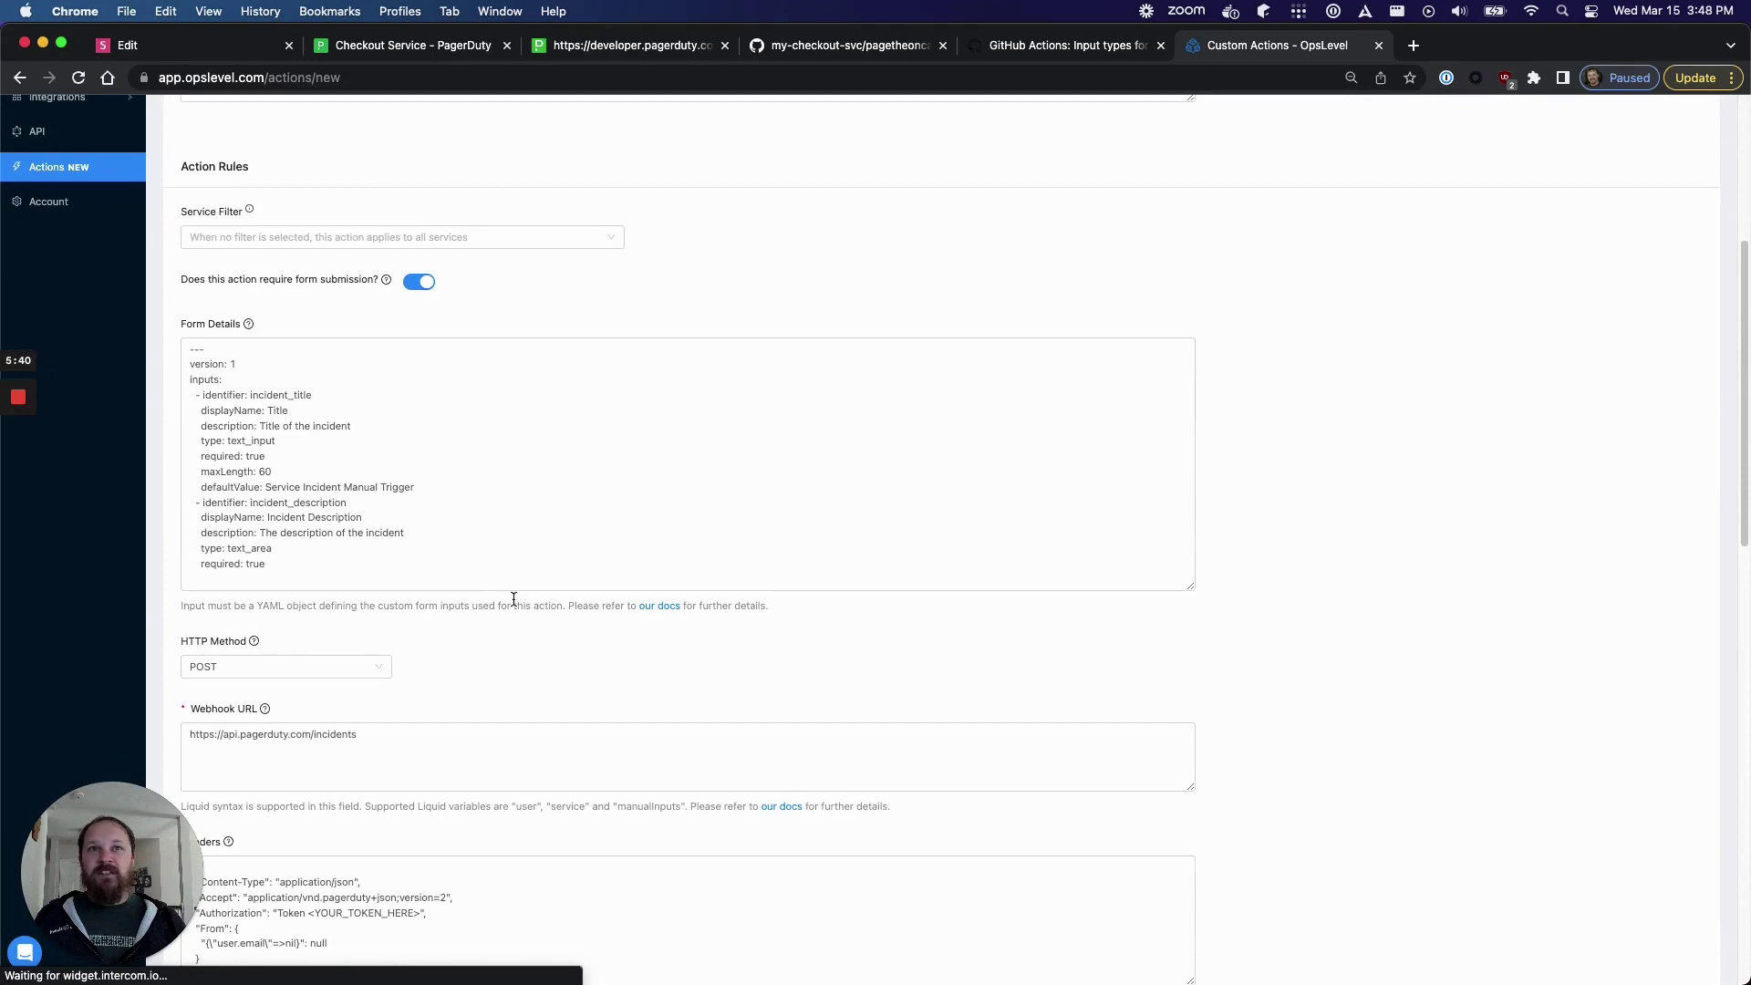
left_click_drag(419, 489, 179, 390)
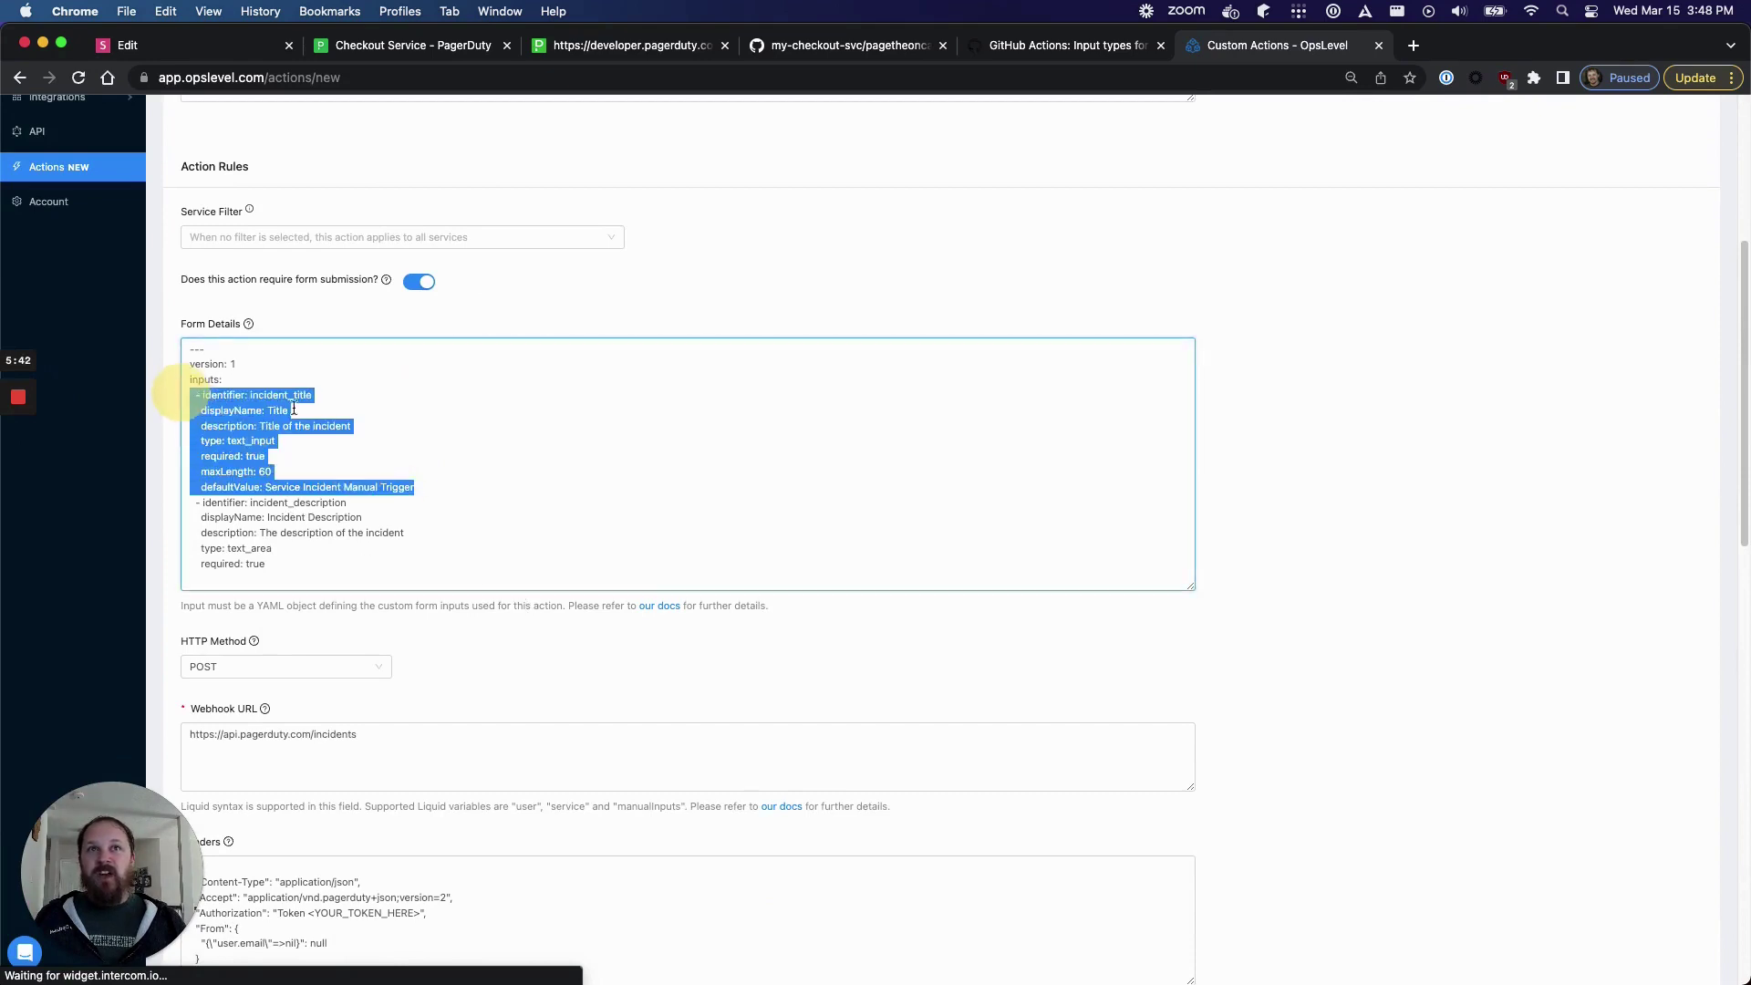
left_click(419, 432)
left_click_drag(294, 557, 157, 500)
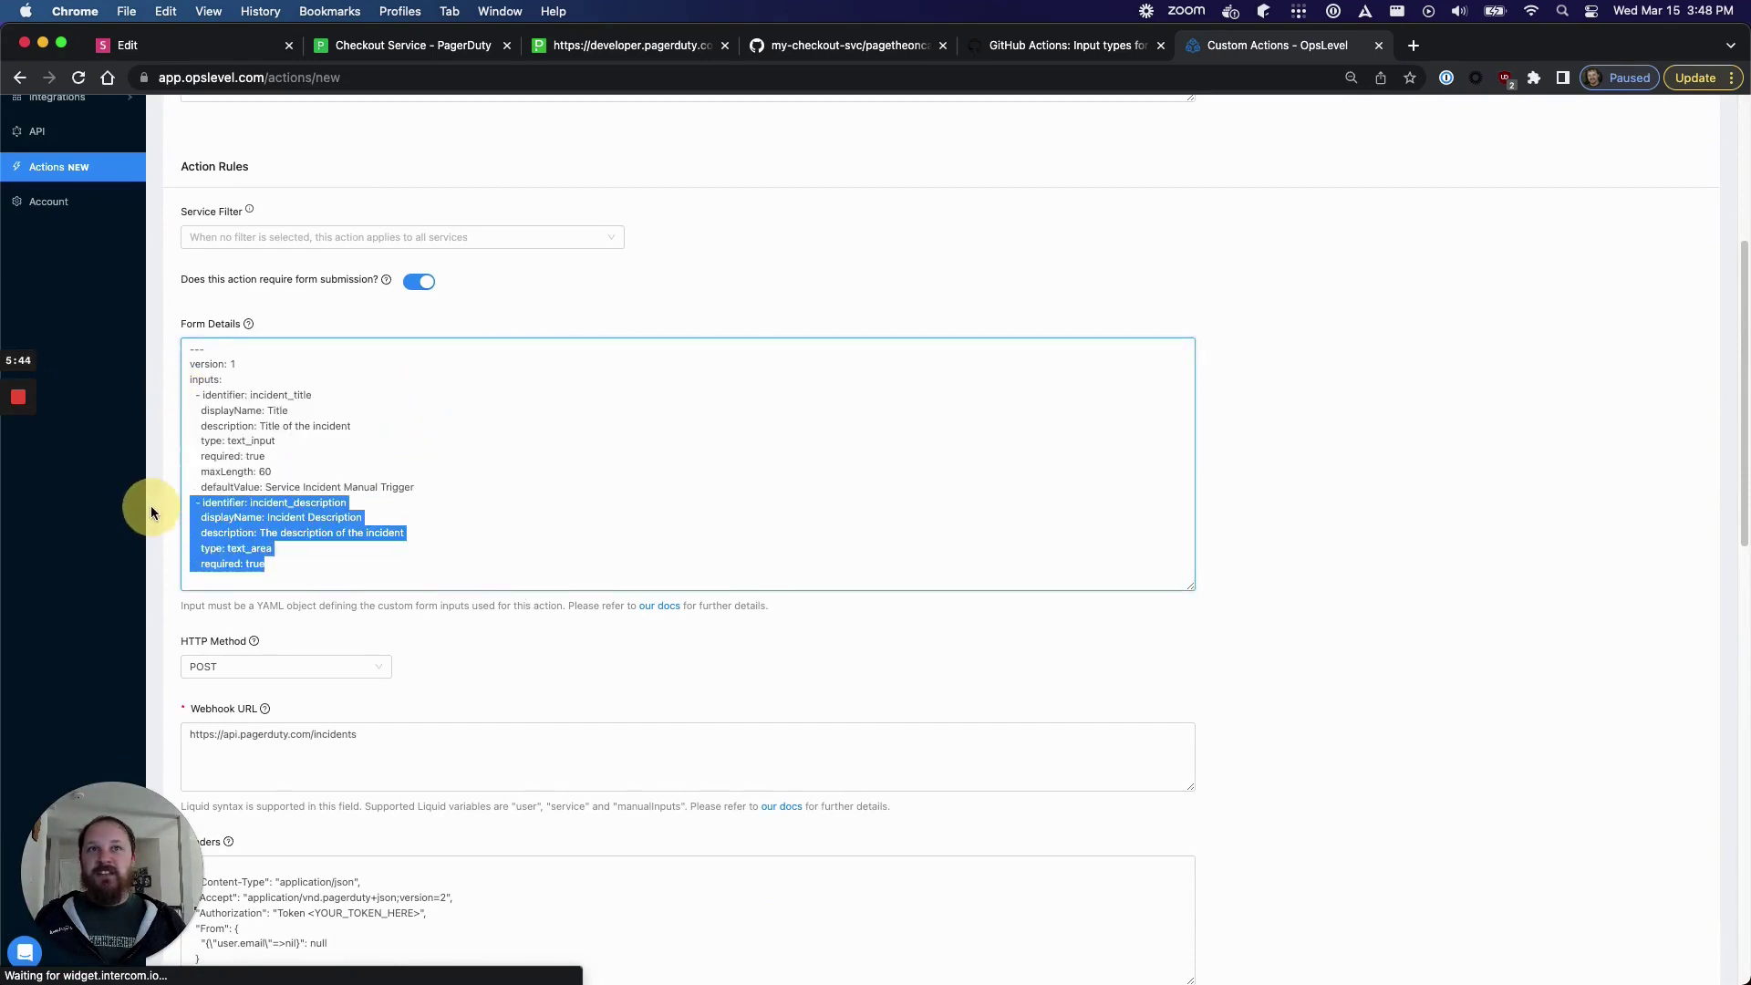
left_click(462, 587)
- Review the incident payload, including the title placeholder and the service id from the pd_id tag
scroll(462, 588, "down", 2)
scroll(463, 587, "down", 5)
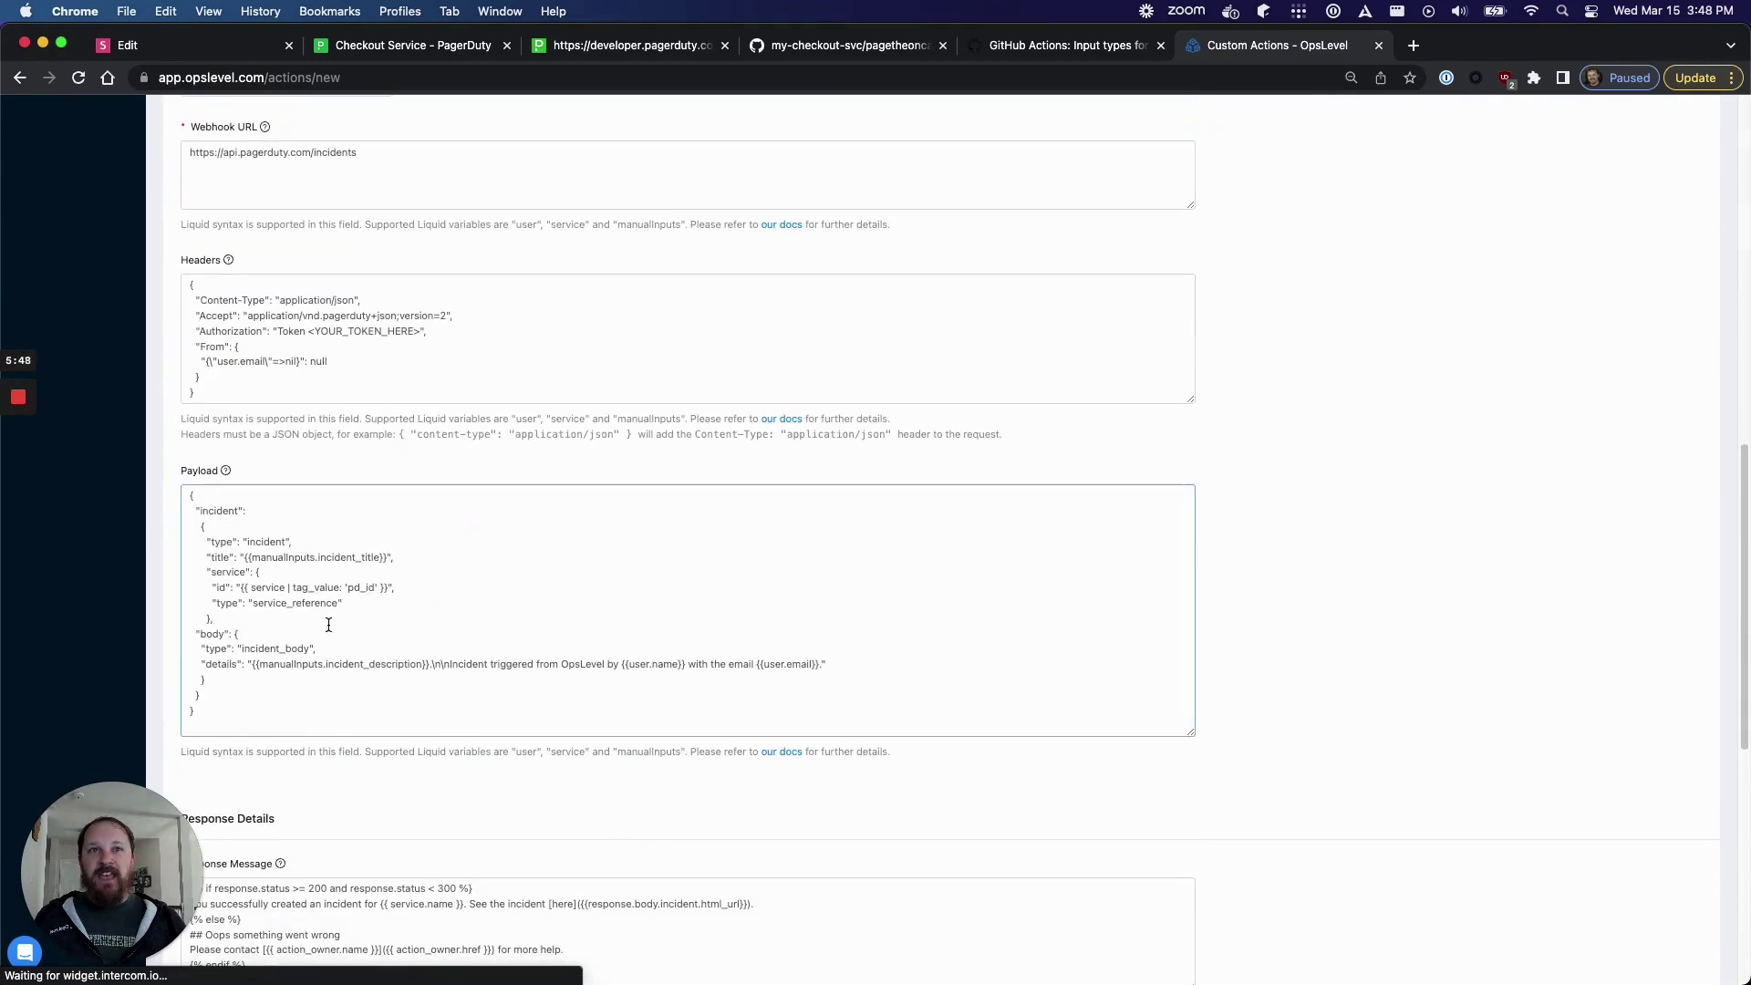
left_click_drag(267, 684, 182, 499)
left_click(359, 573)
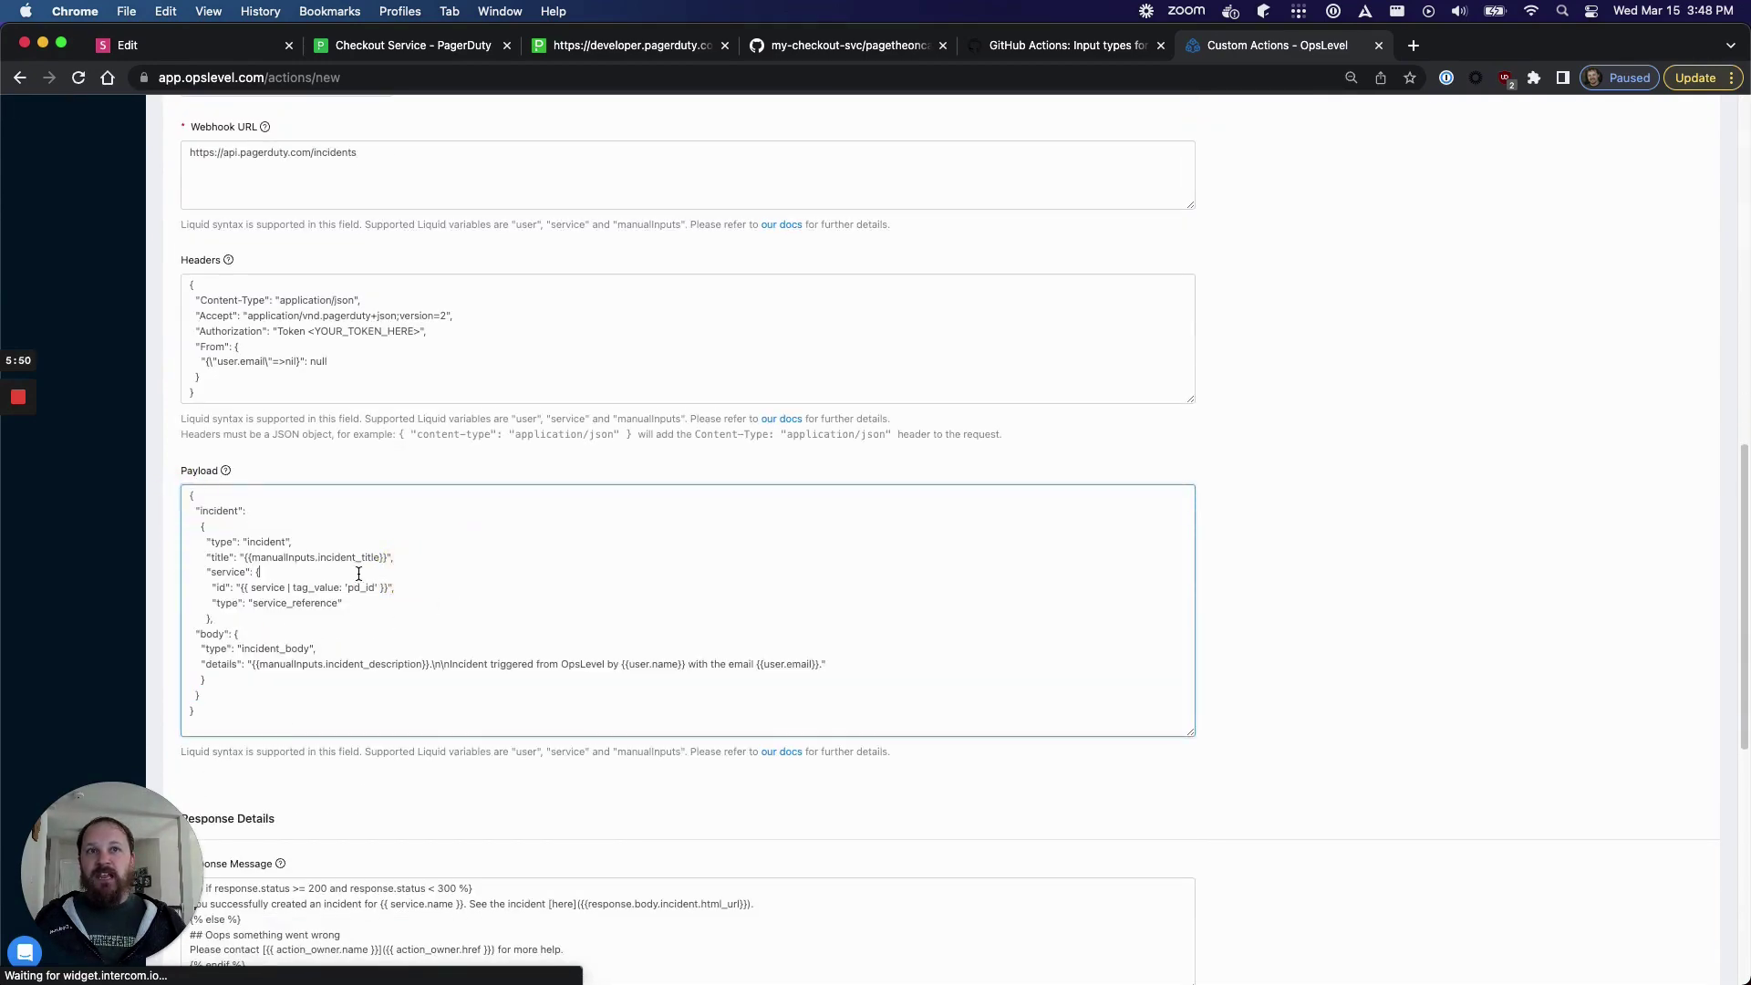
left_click_drag(387, 557, 245, 558)
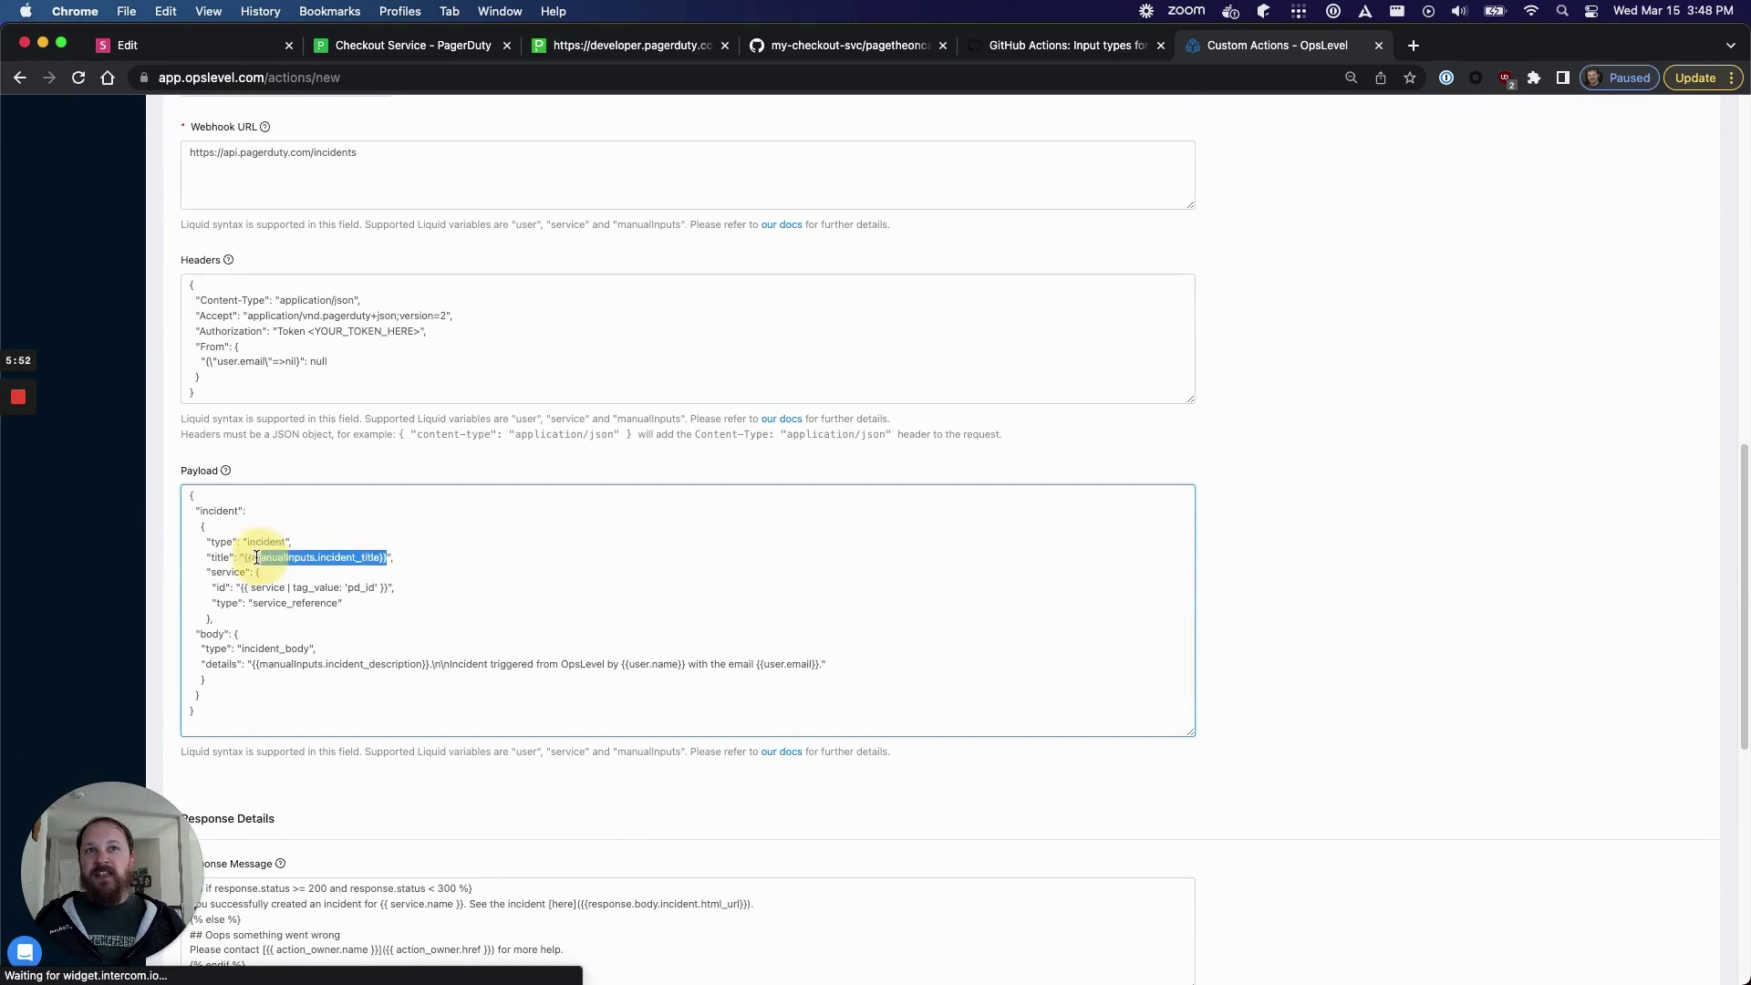
left_click(442, 569)
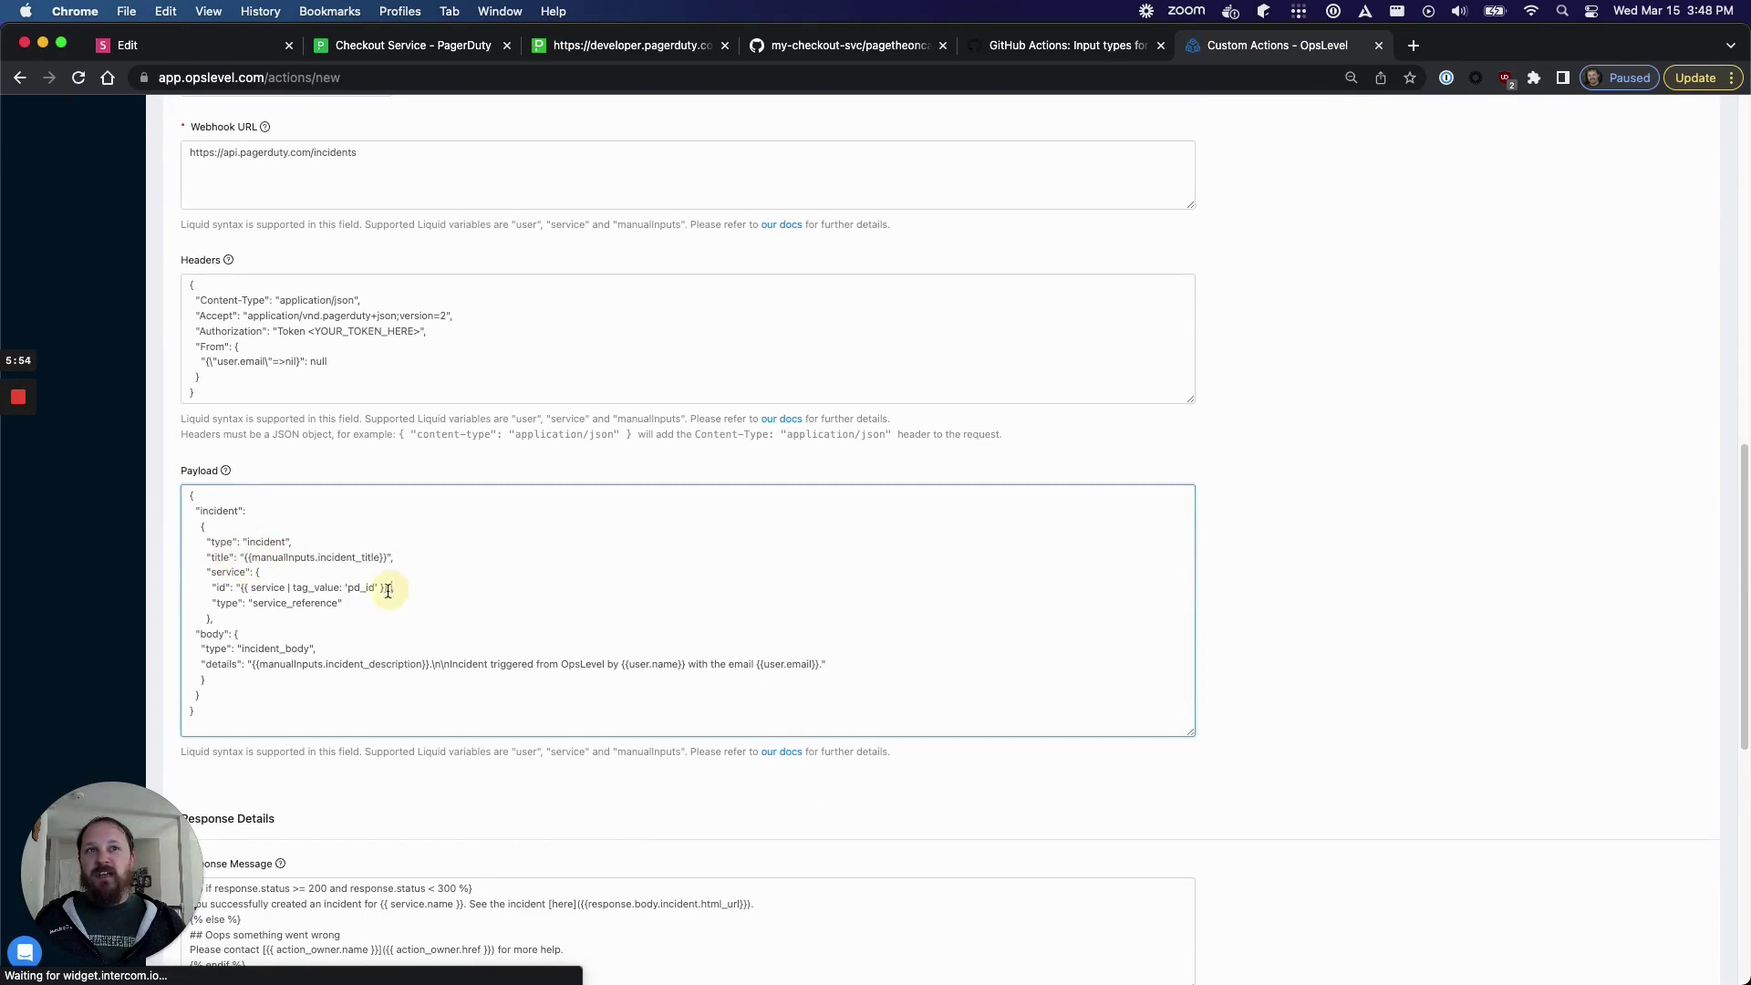
left_click_drag(390, 587, 241, 587)
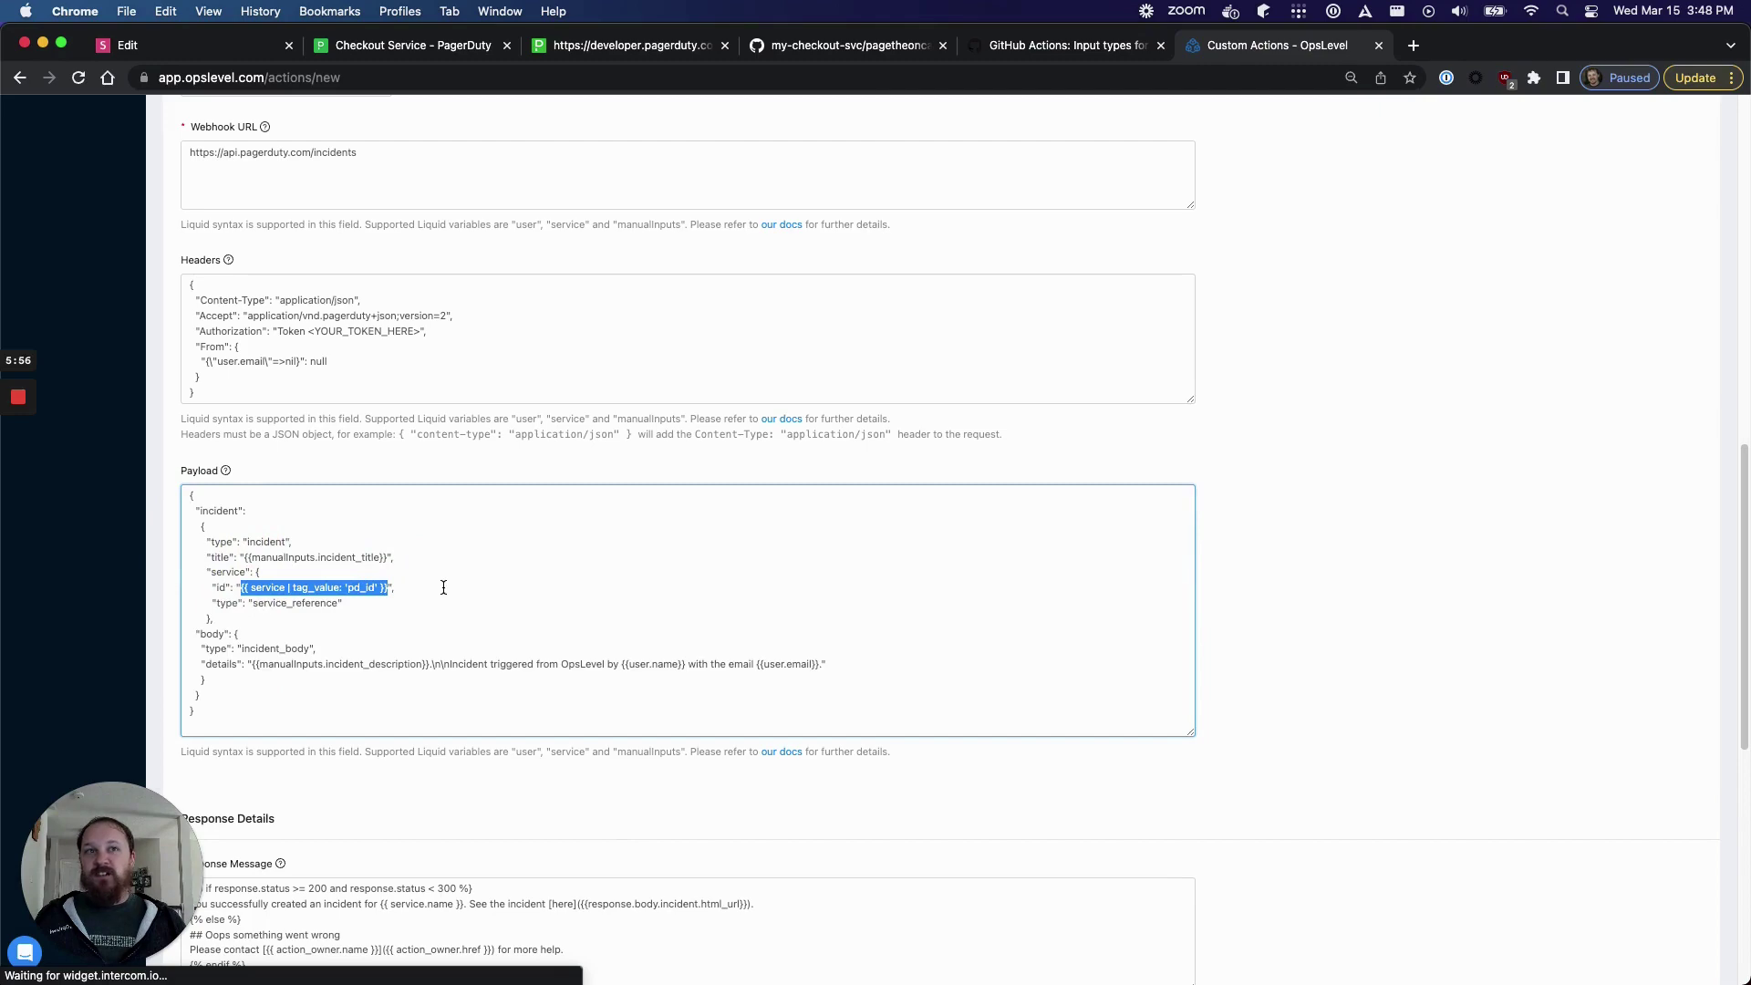
scroll(444, 587, "down", 3)
left_click_drag(293, 708, 175, 634)
scroll(560, 557, "up", 6)
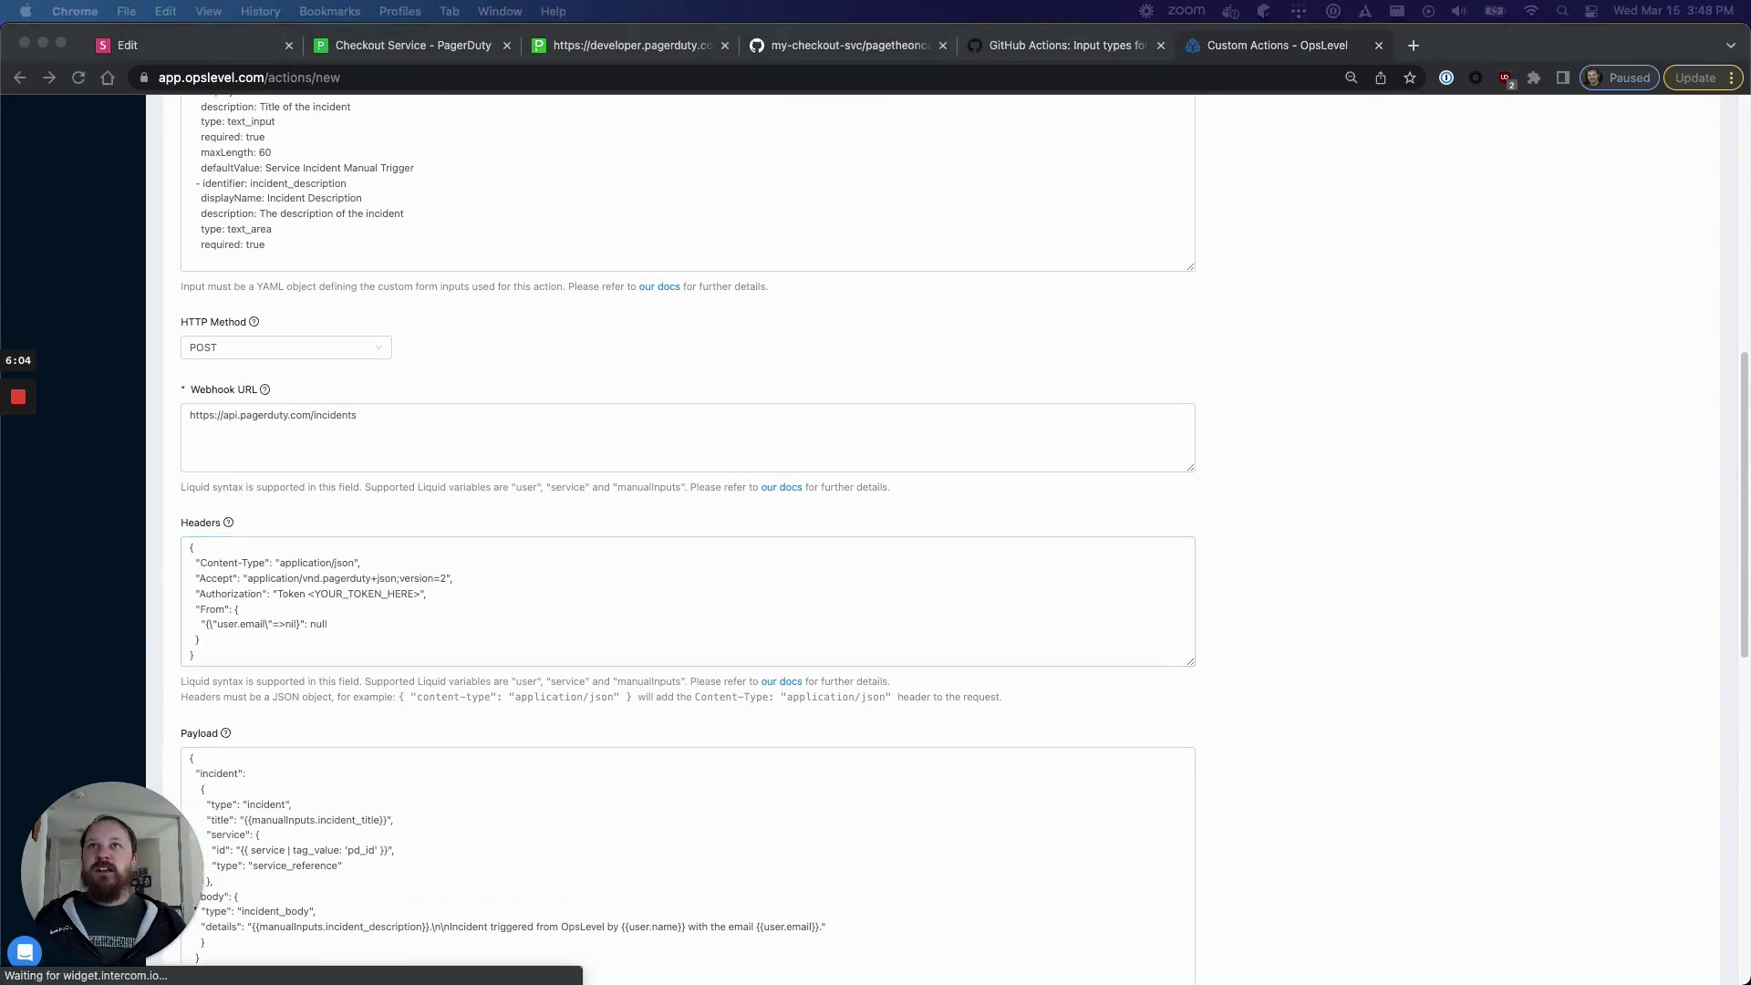
- Set the Authorization header to token= followed by the pasted PagerDuty API key
left_click(446, 593)
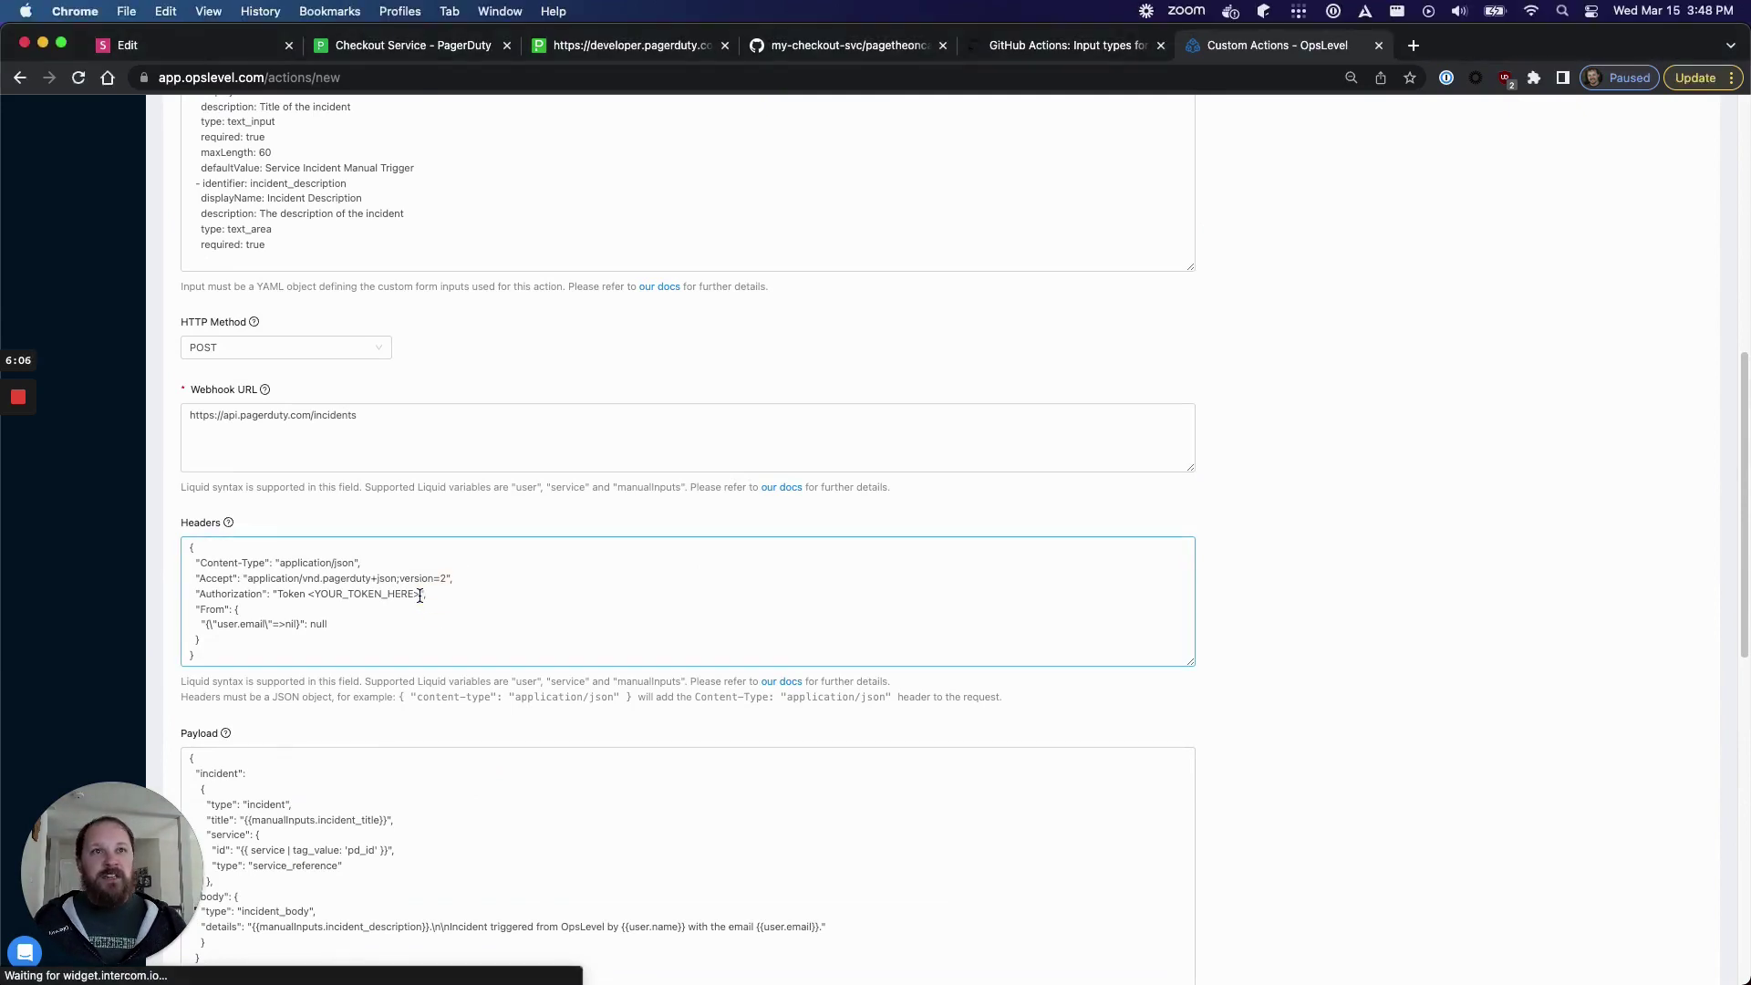
mouse_move(421, 594)
left_mouse_down()
mouse_move(311, 603)
mouse_move(420, 595)
left_mouse_up()
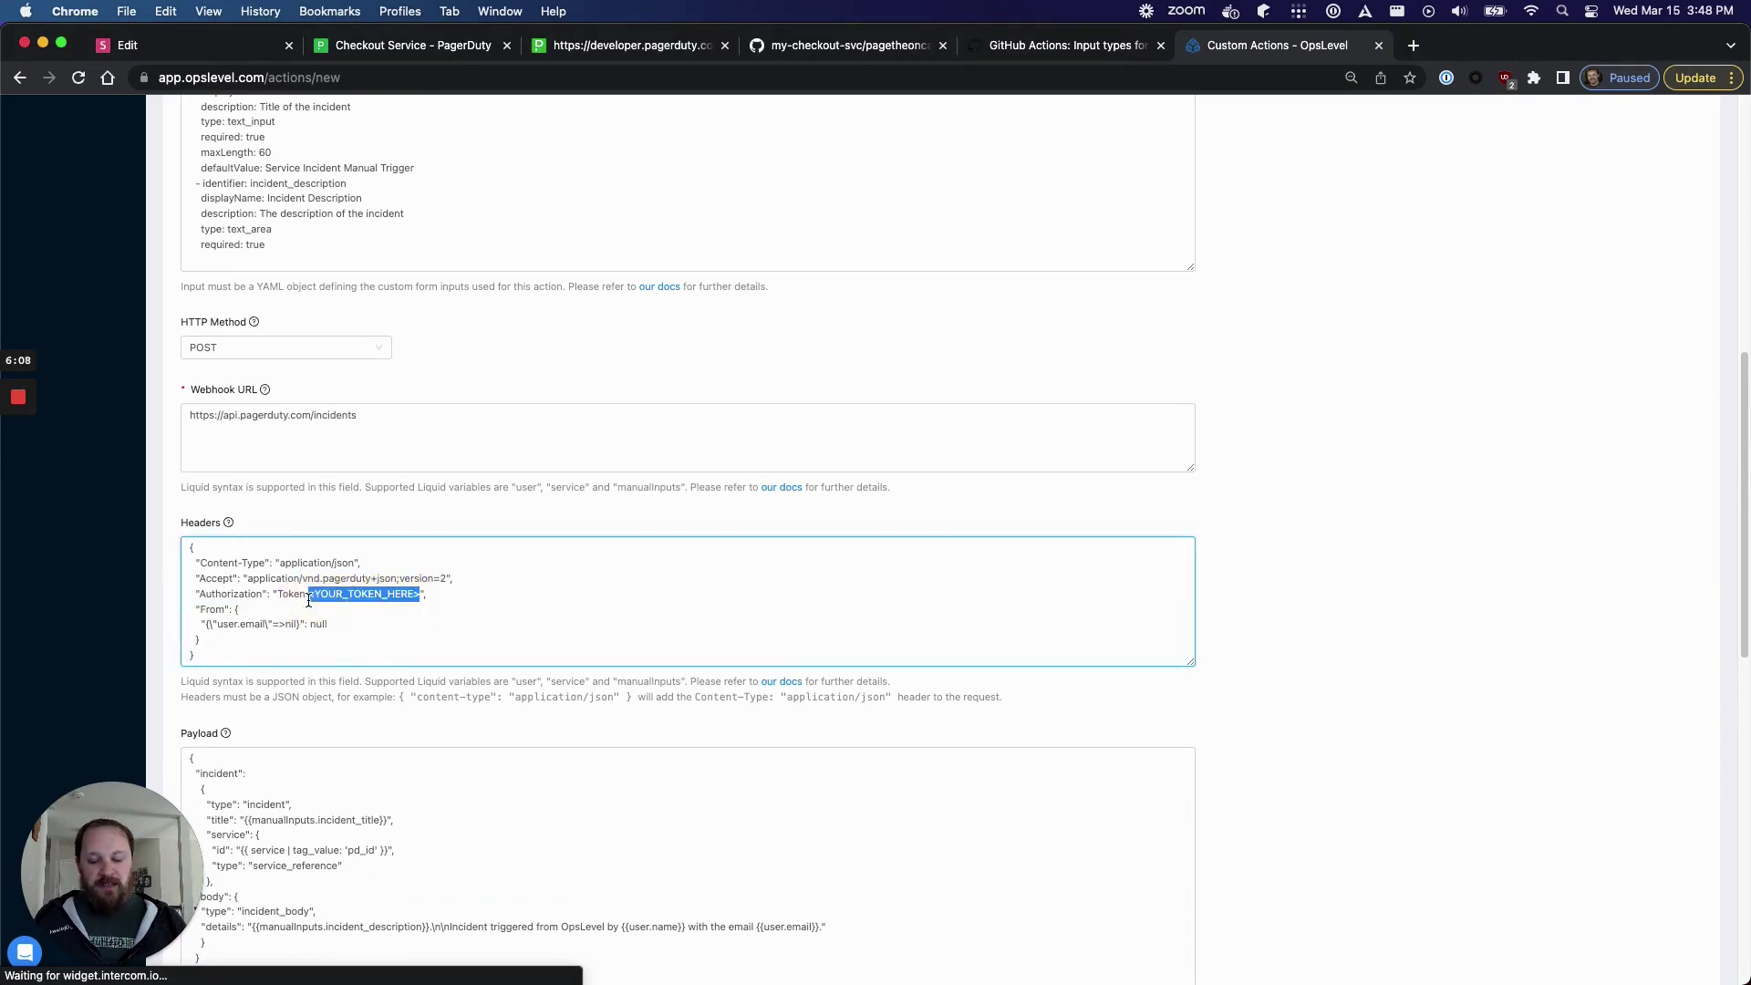
type("token=")
key("cmd+v")
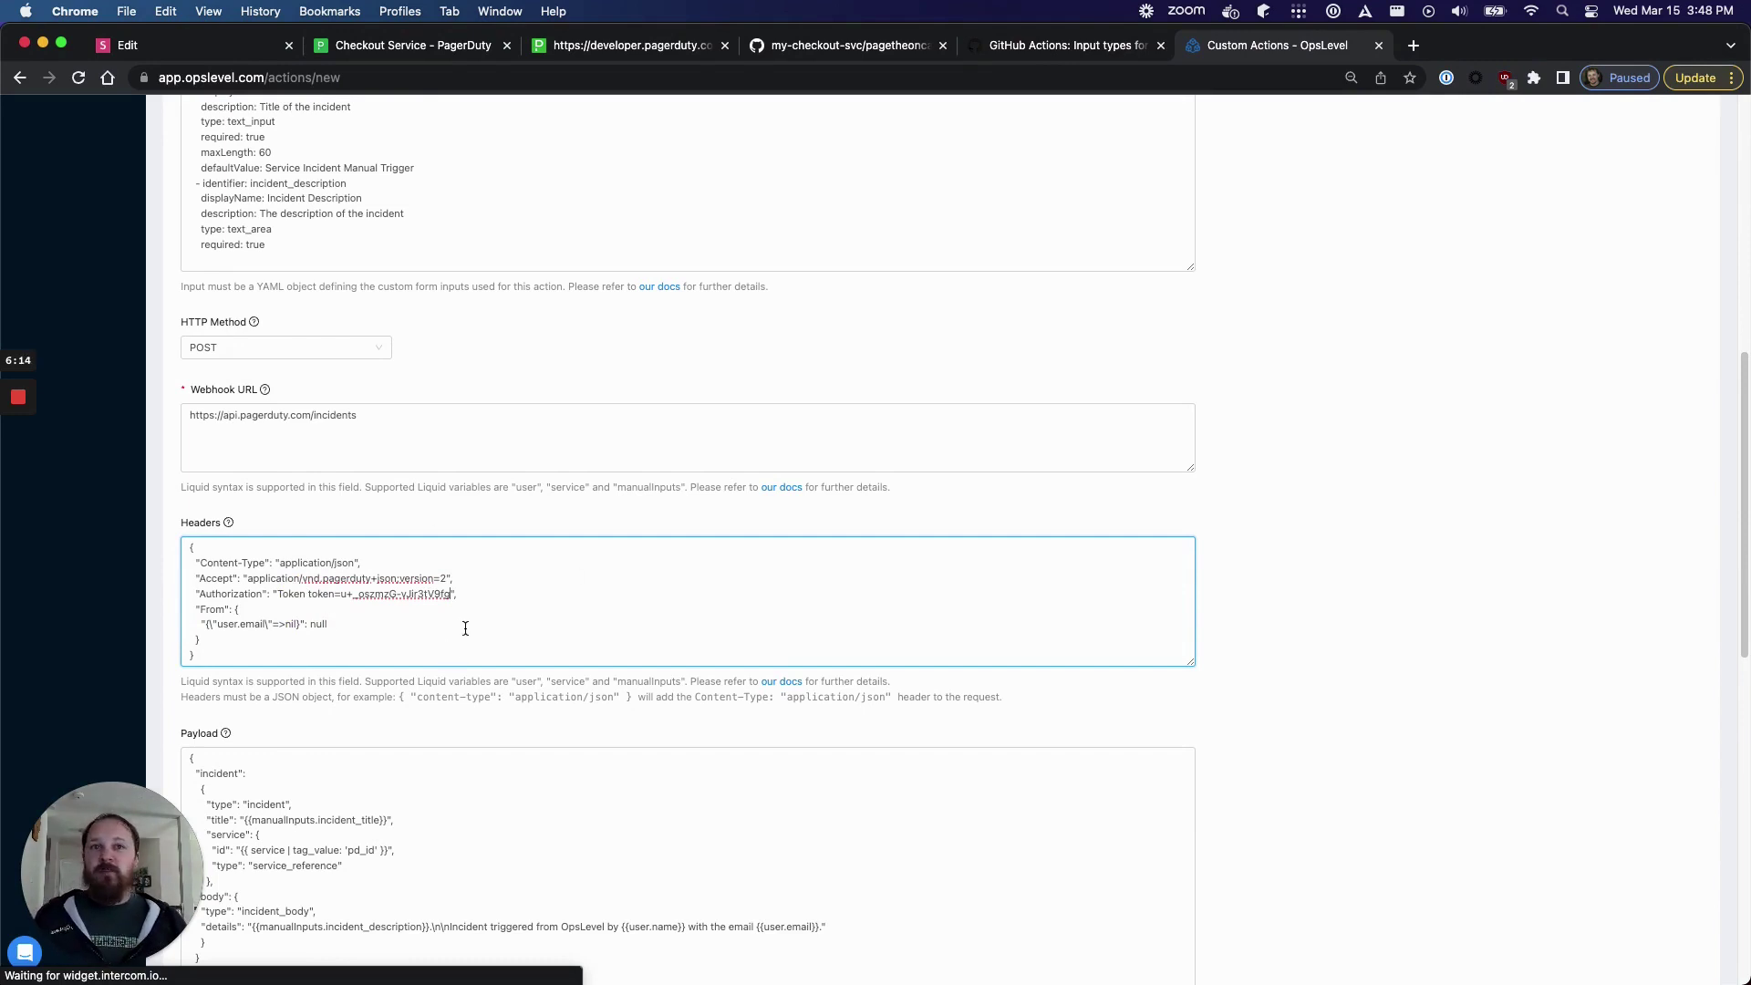
left_click_drag(462, 594, 234, 609)
left_click(352, 628)
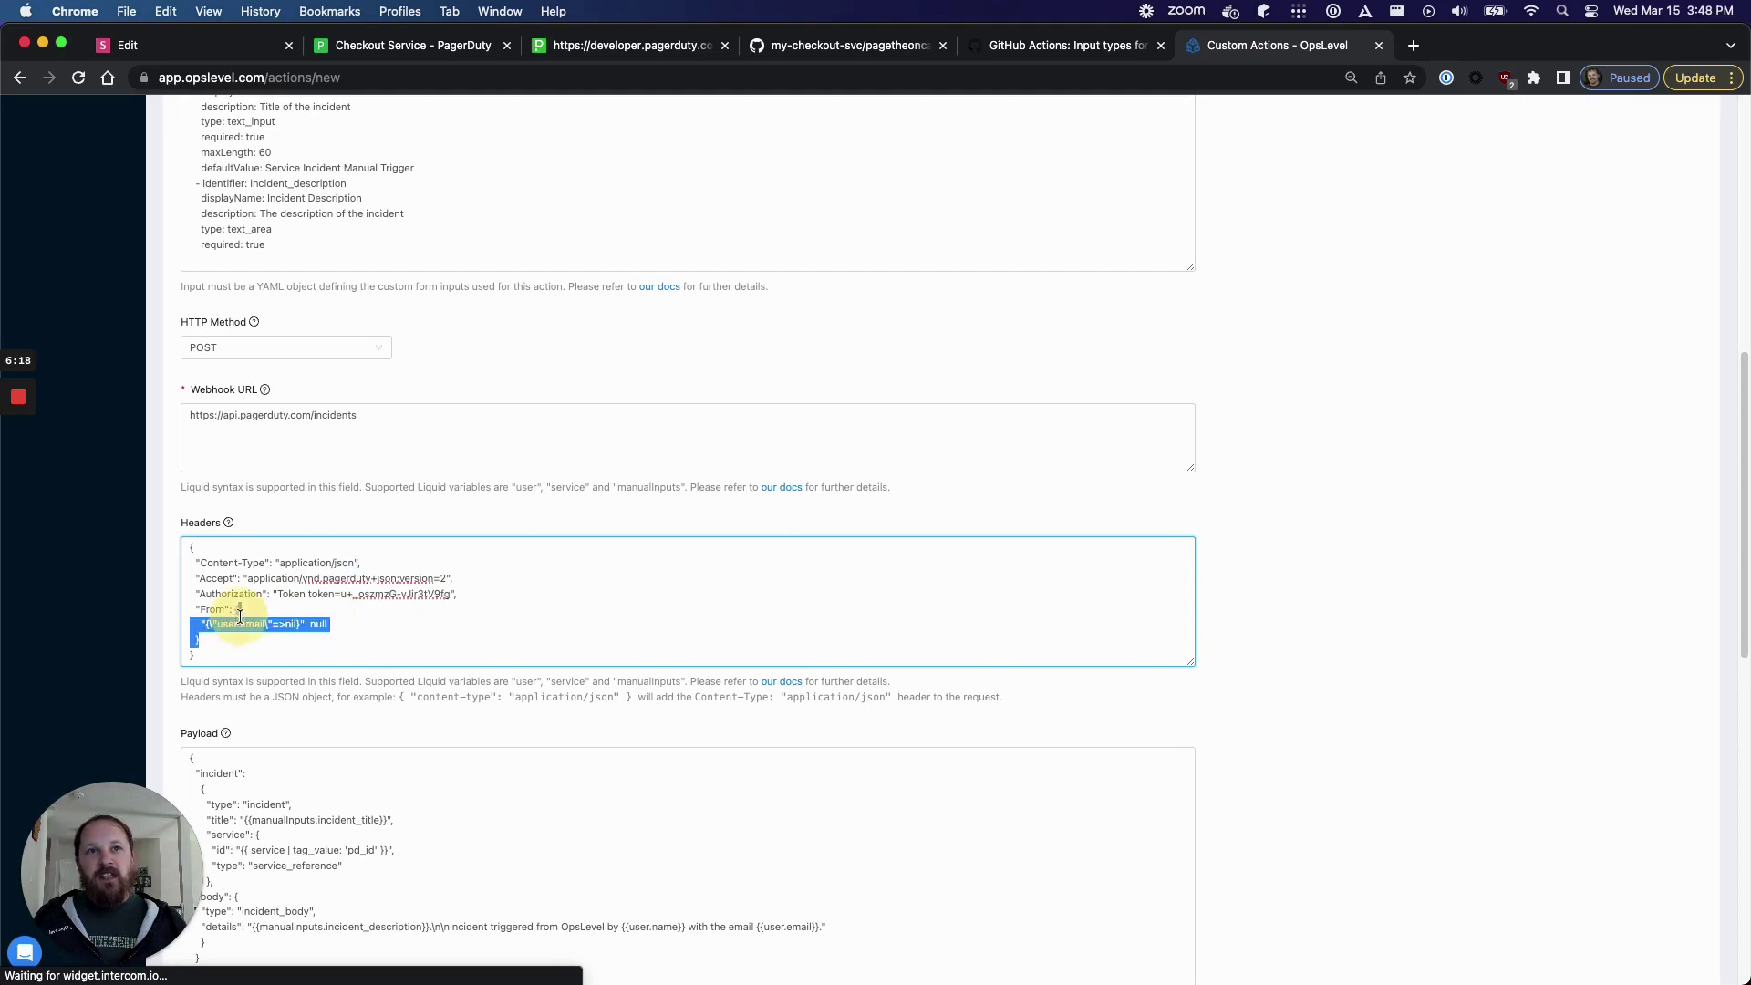
- Replace the From header value with the requester's e-mail address
key("BackSpace")
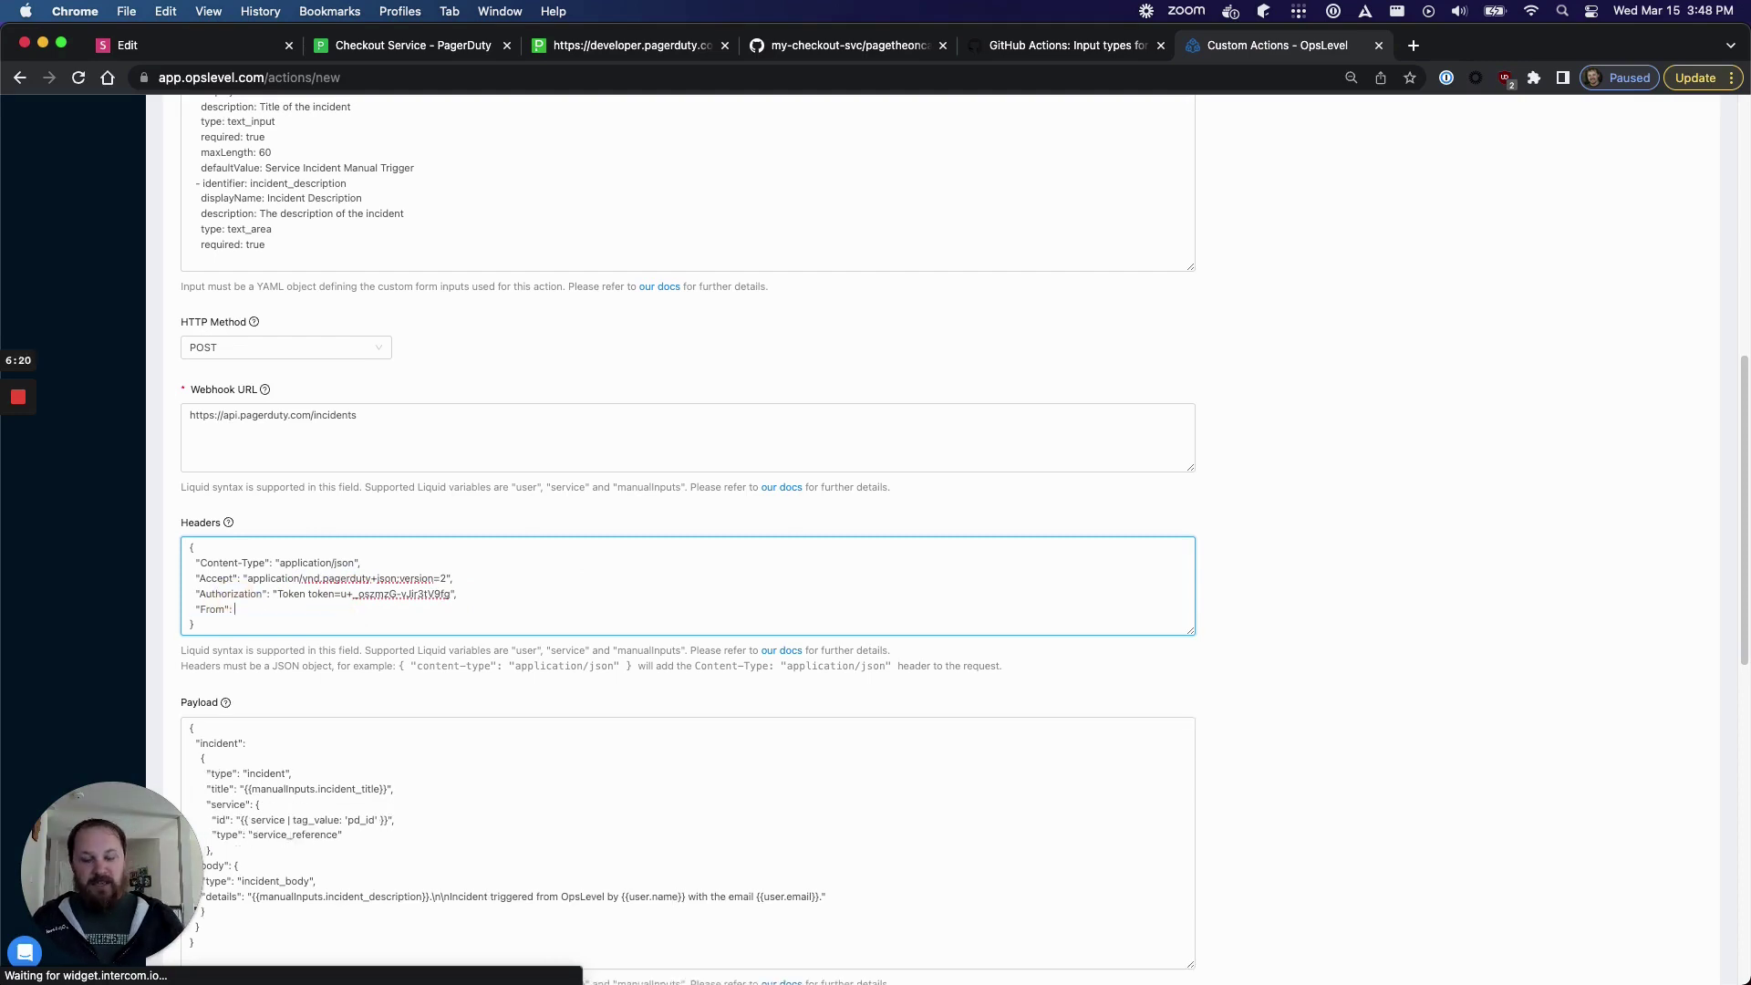
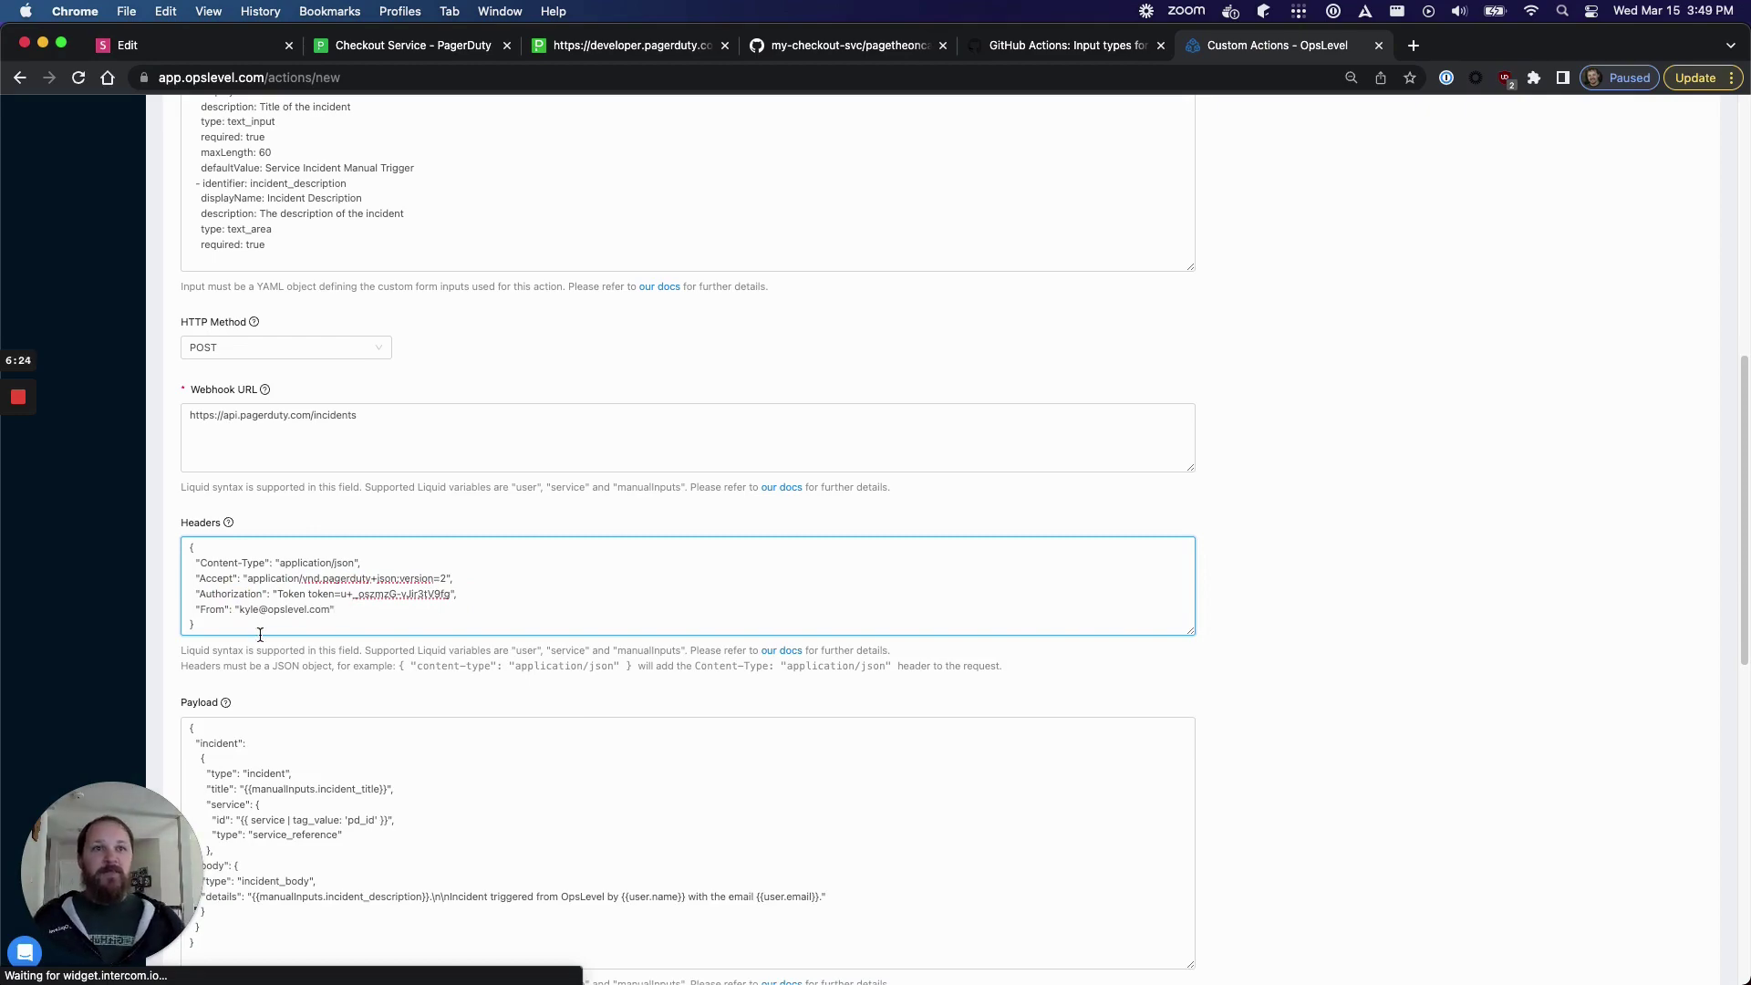
scroll(344, 689, "down", 6)
scroll(342, 690, "down", 5)
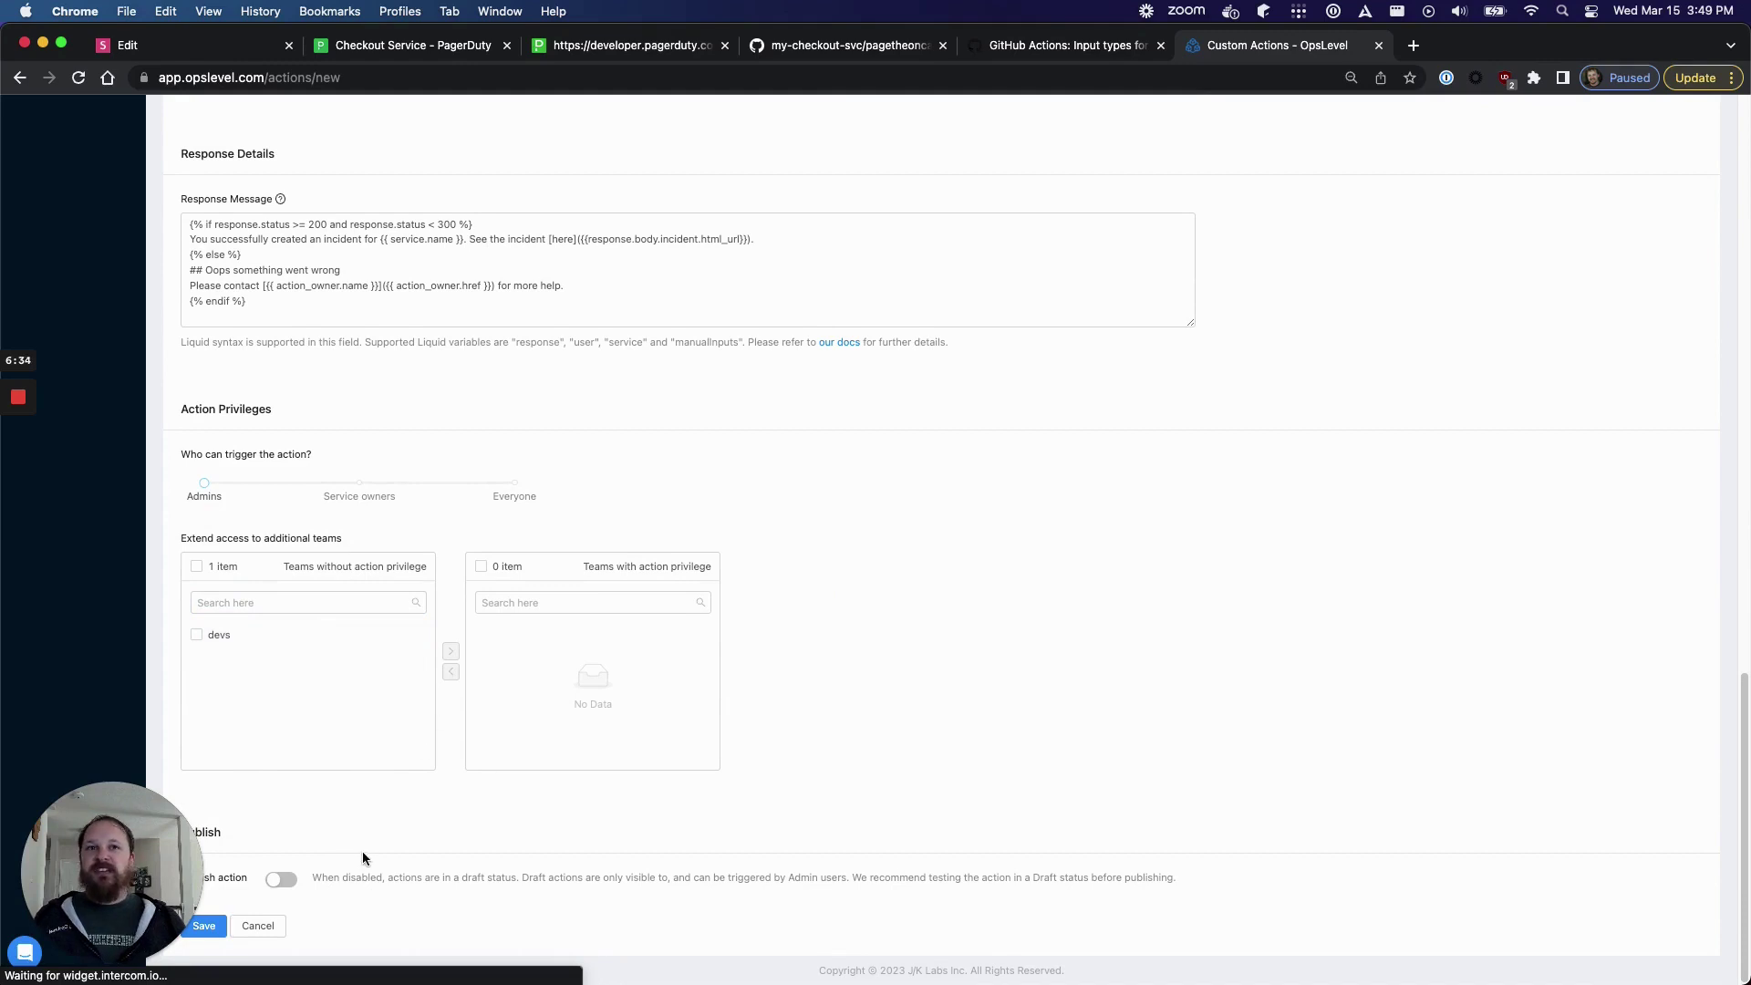
- Switch on Publish action and save the Create PagerDuty Incident action
left_click(278, 880)
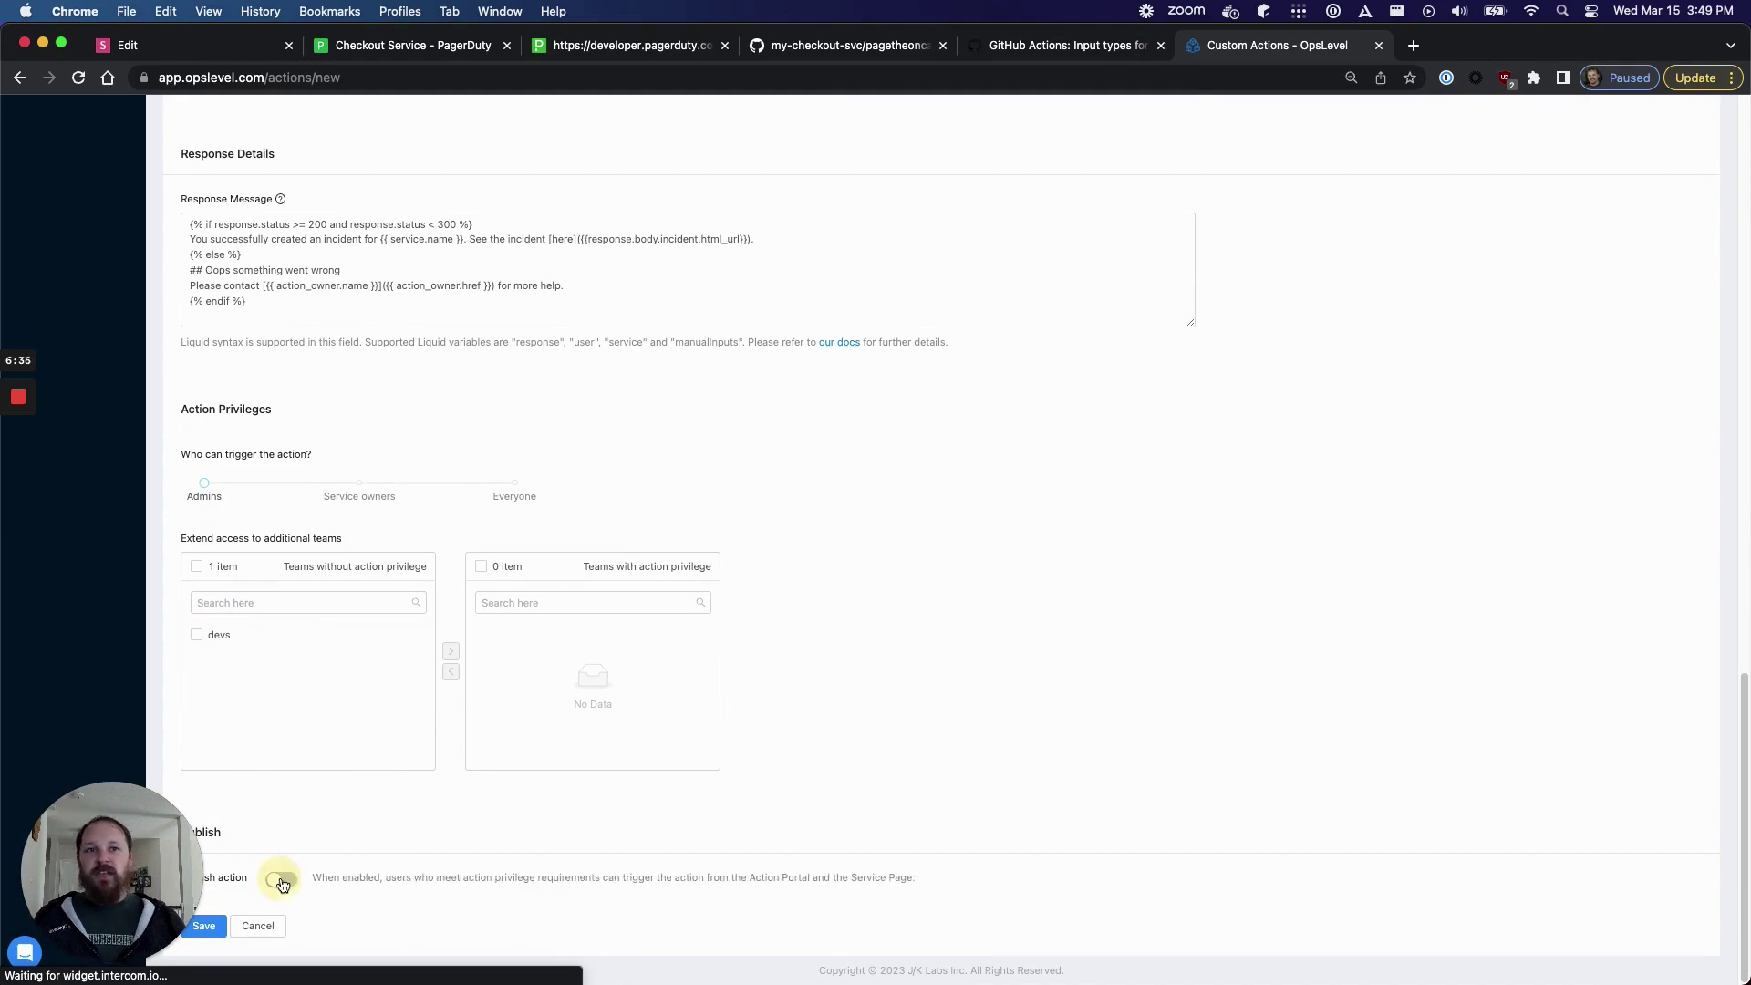
left_click_drag(204, 923, 1692, 873)
left_click(203, 926)
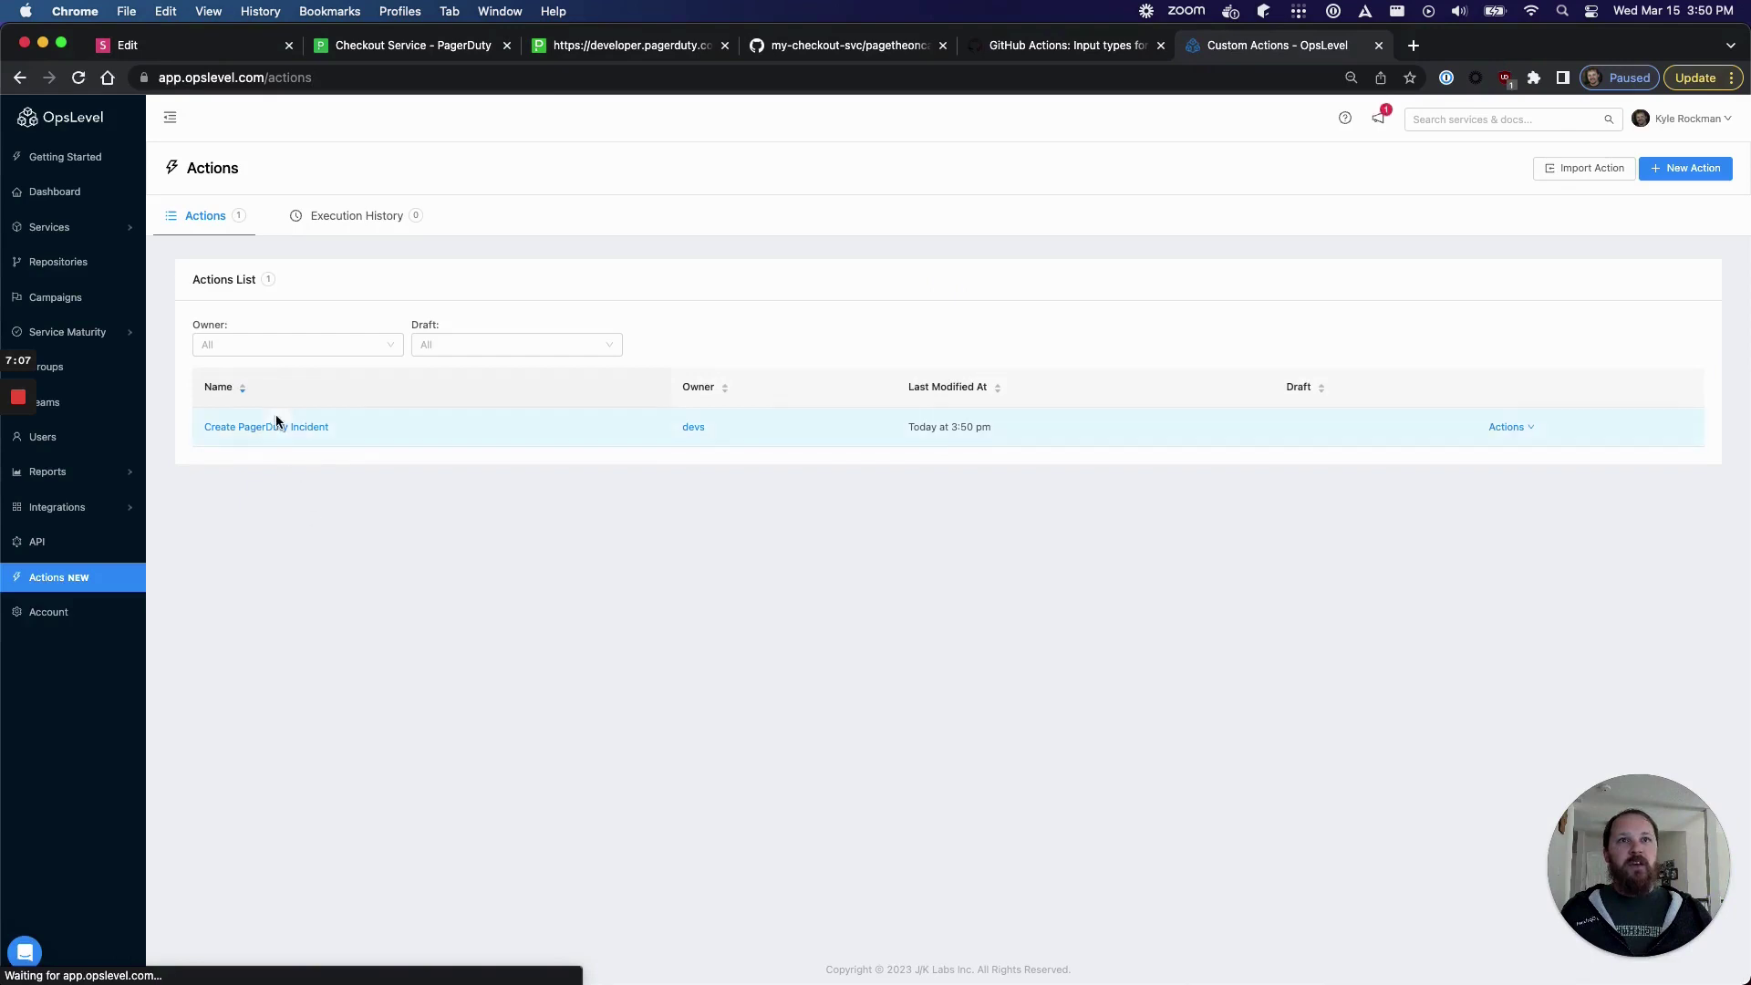
- Leave the action and open the Checkout service from the Services list
left_click(309, 430)
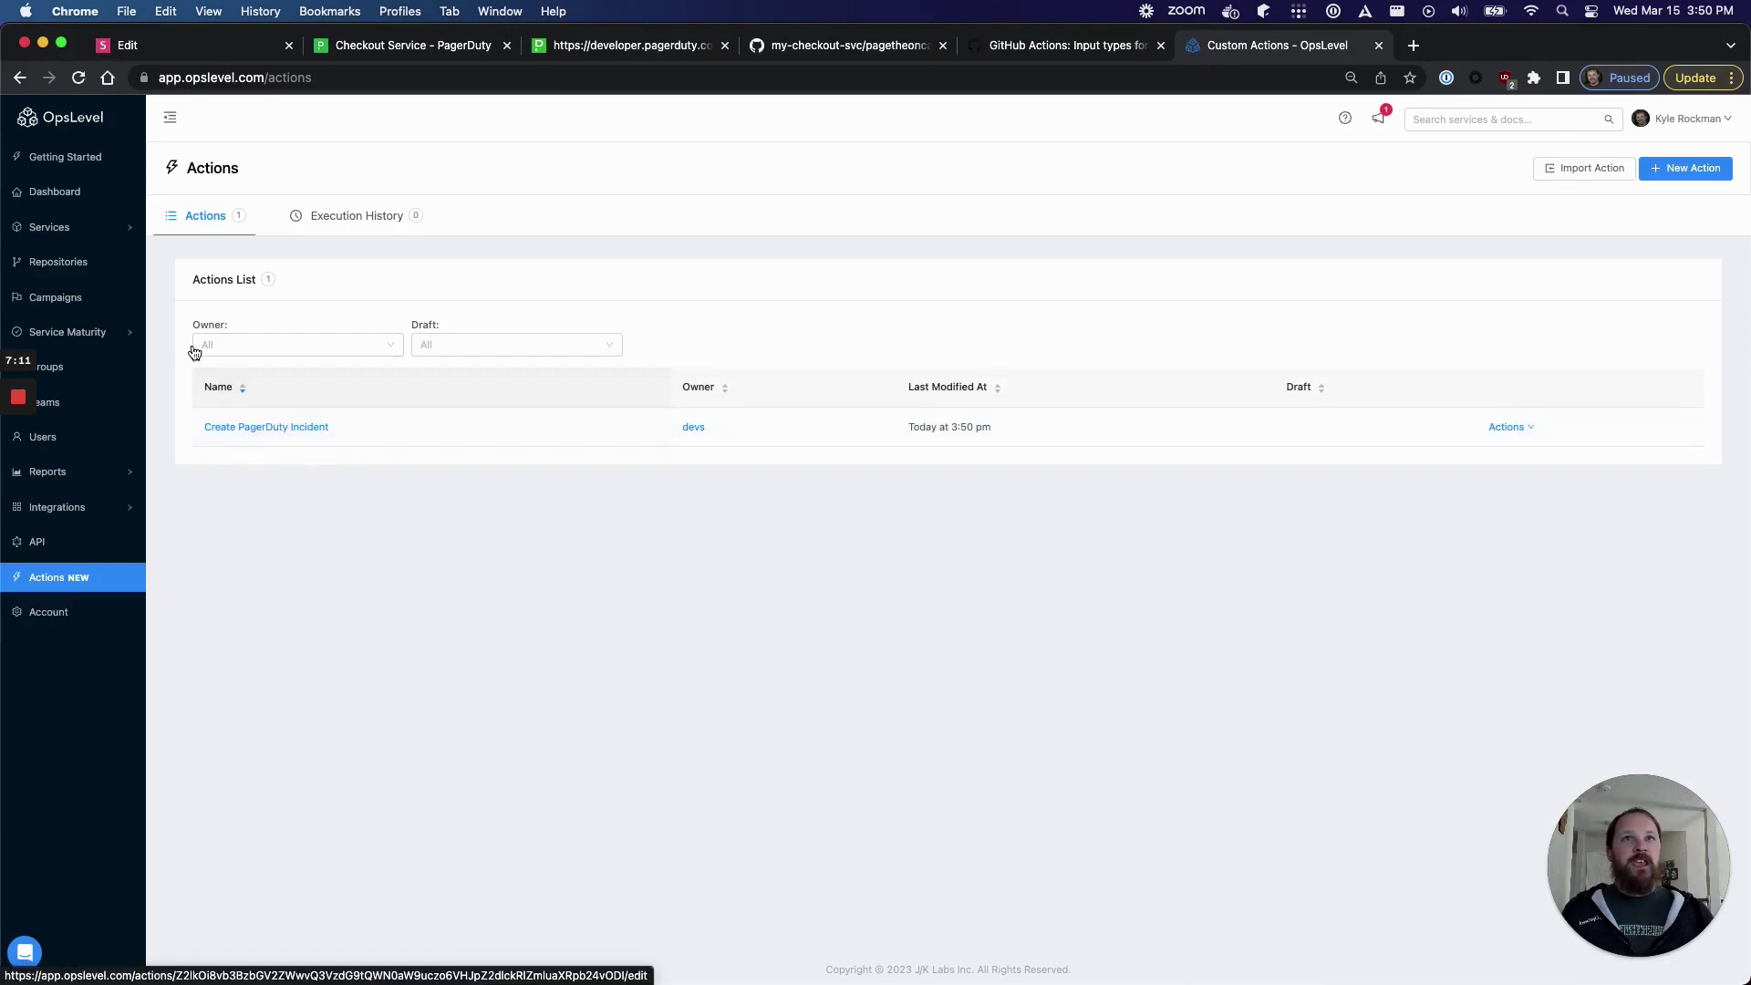
left_click(61, 235)
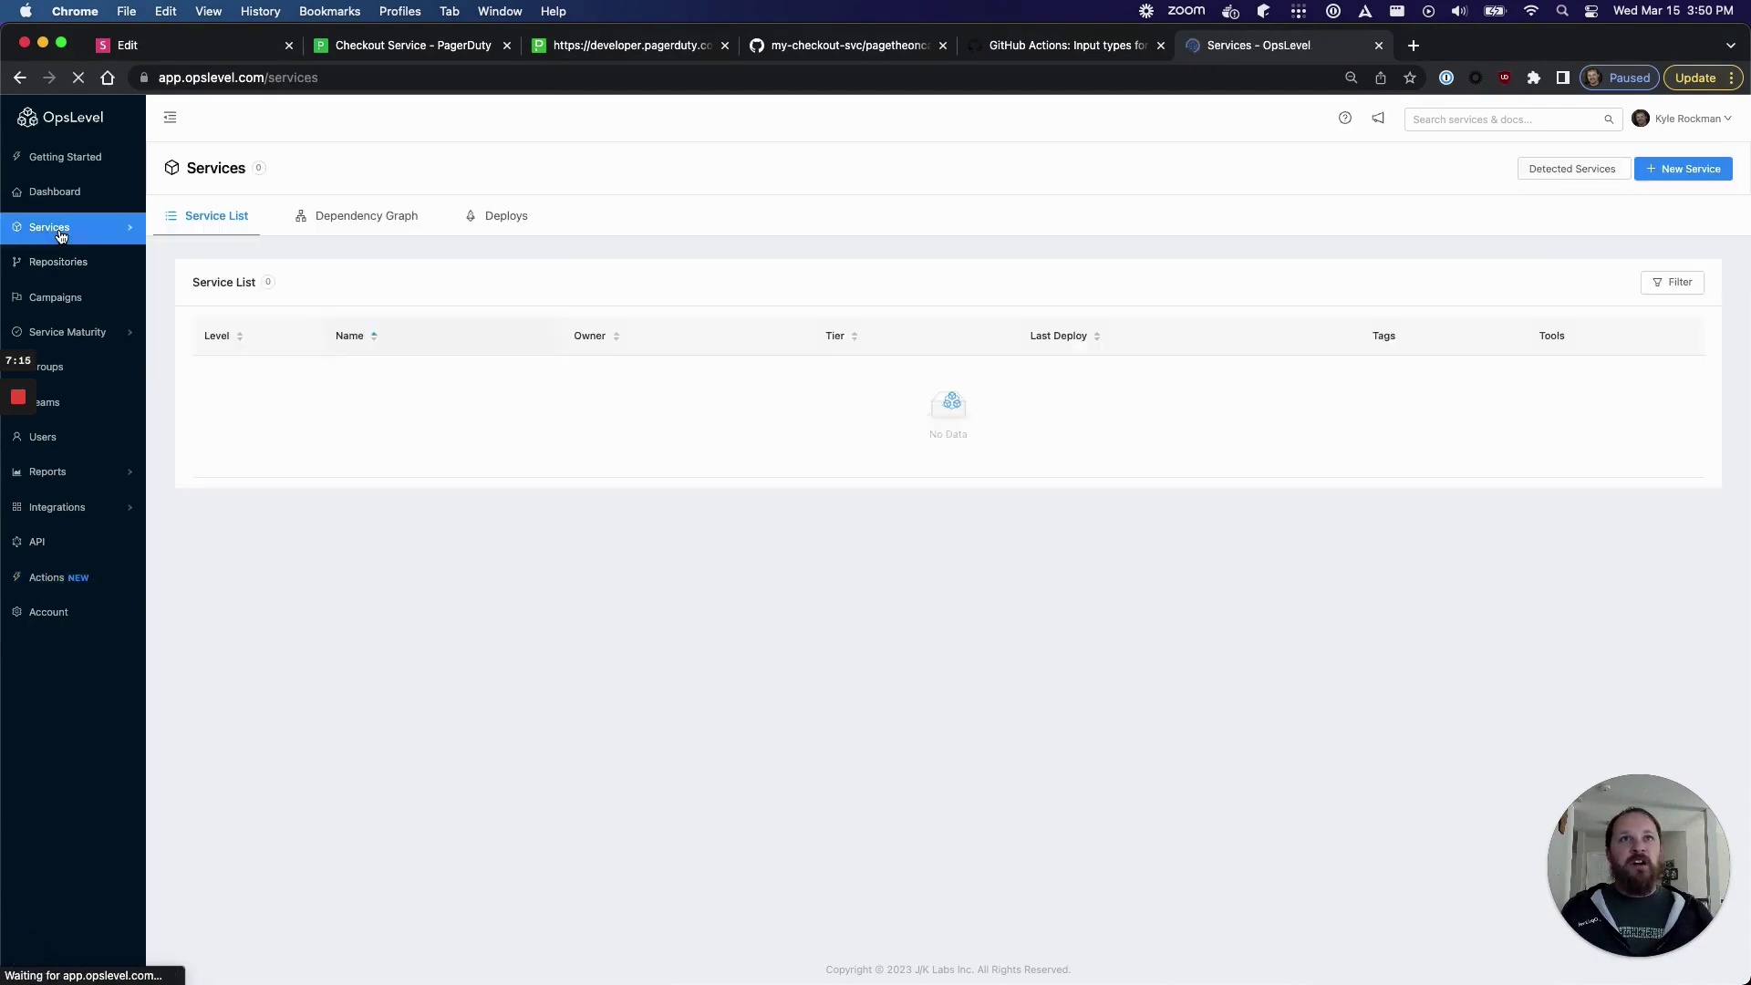
left_click(370, 377)
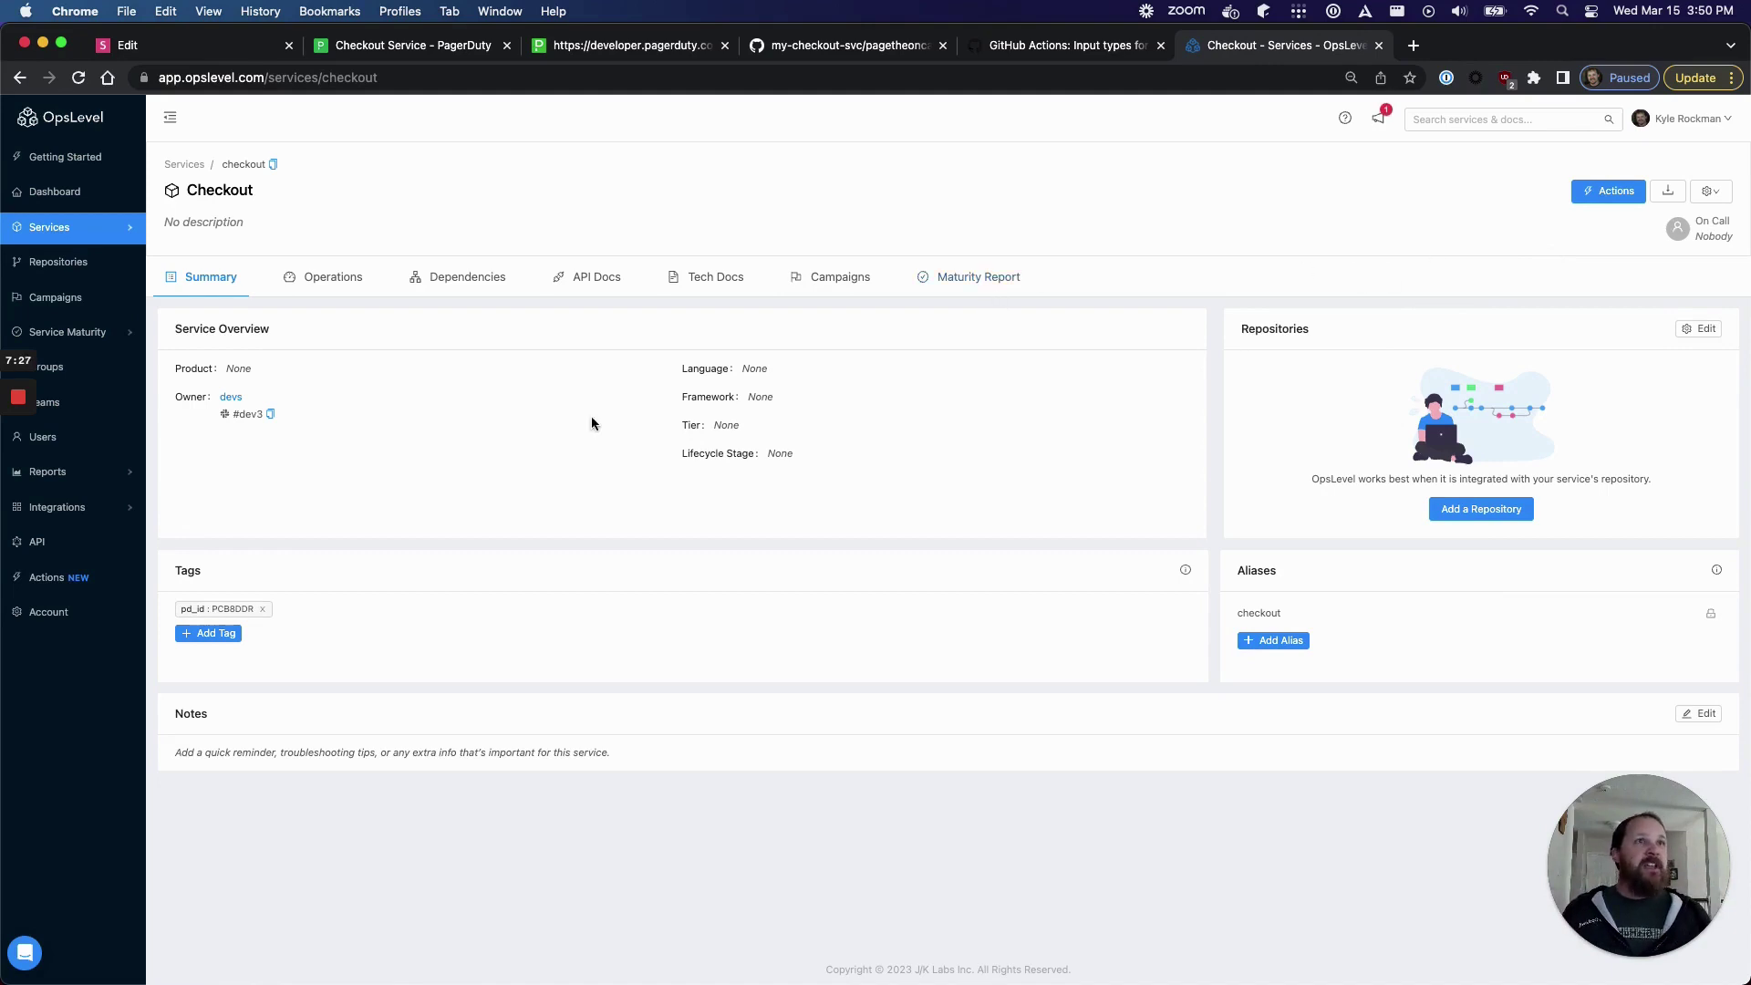
- Execute Create PagerDuty Incident on Checkout with description 'this is a test' and check the success message
left_click(1587, 188)
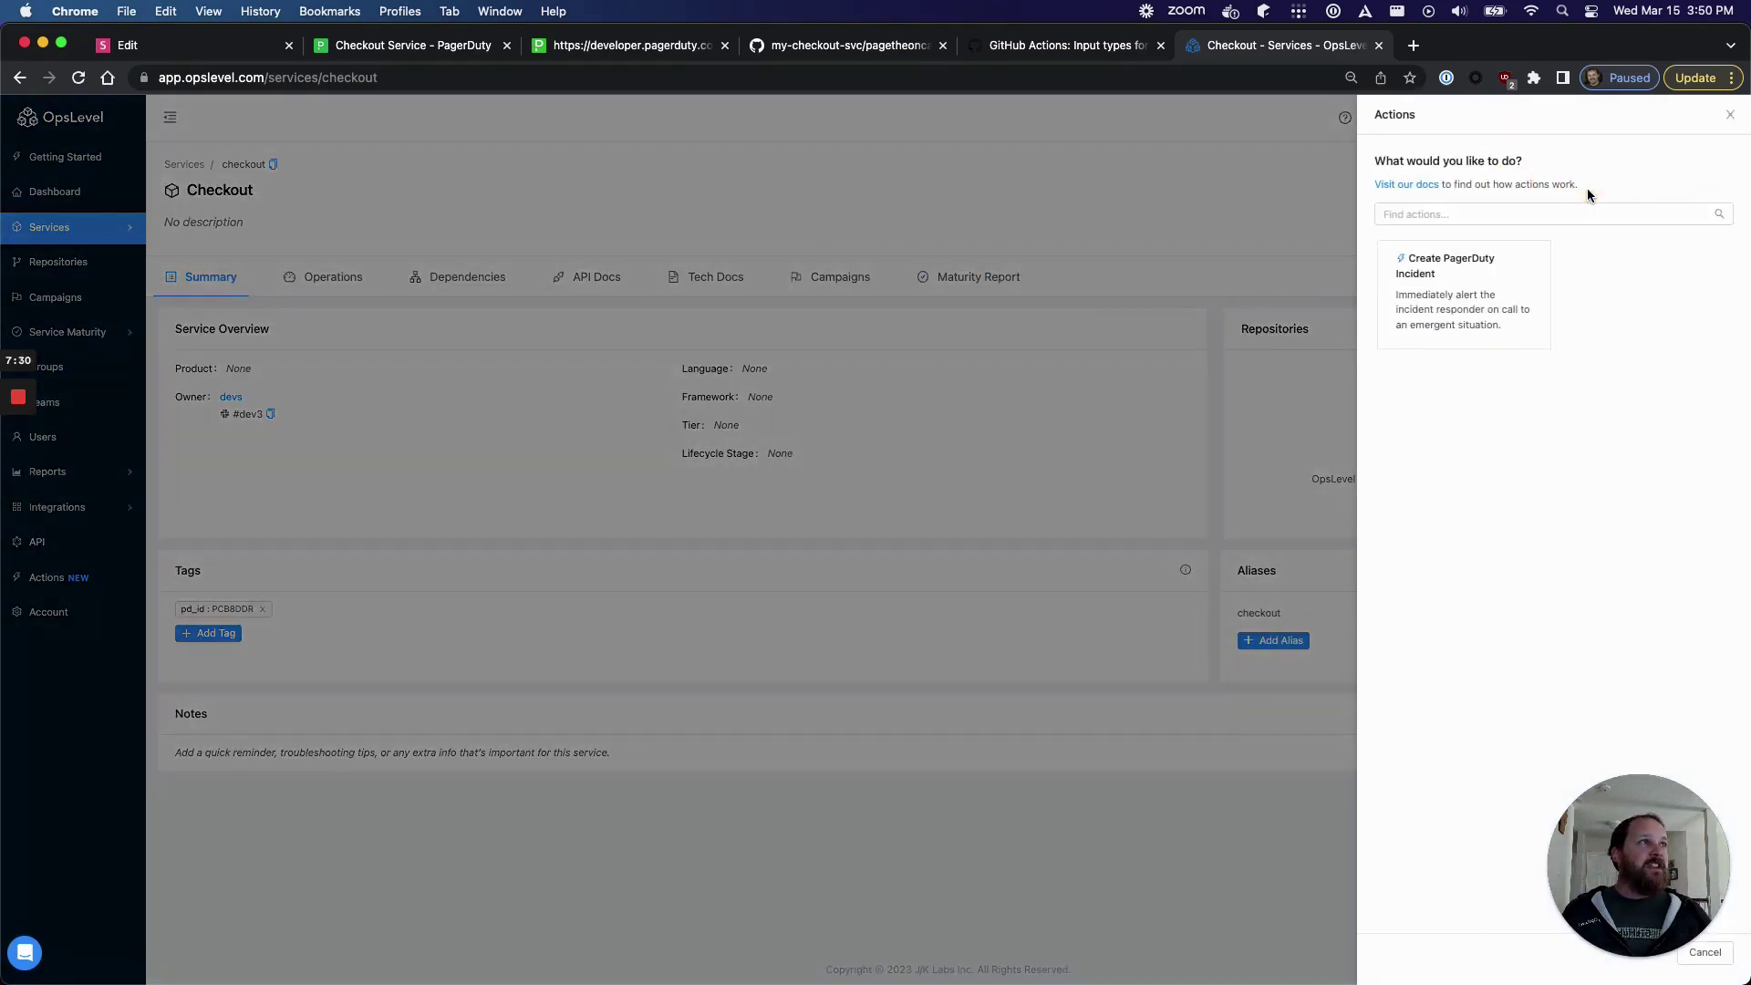
left_click(1439, 298)
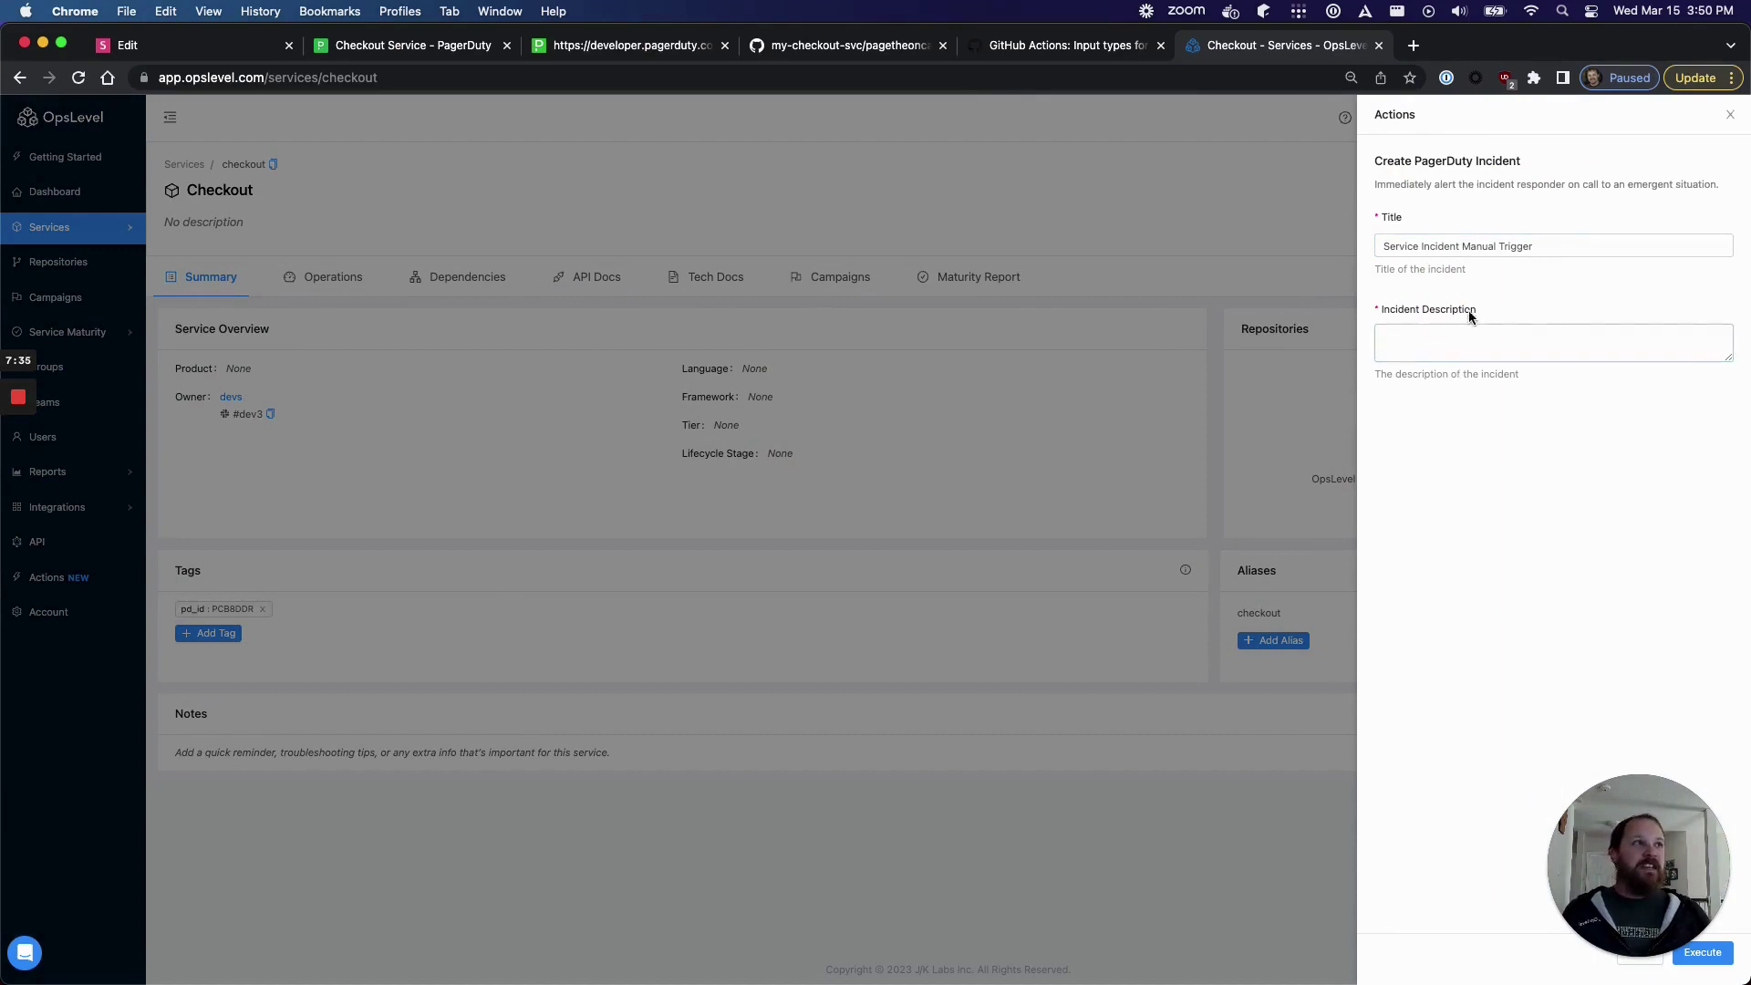
left_click(1463, 334)
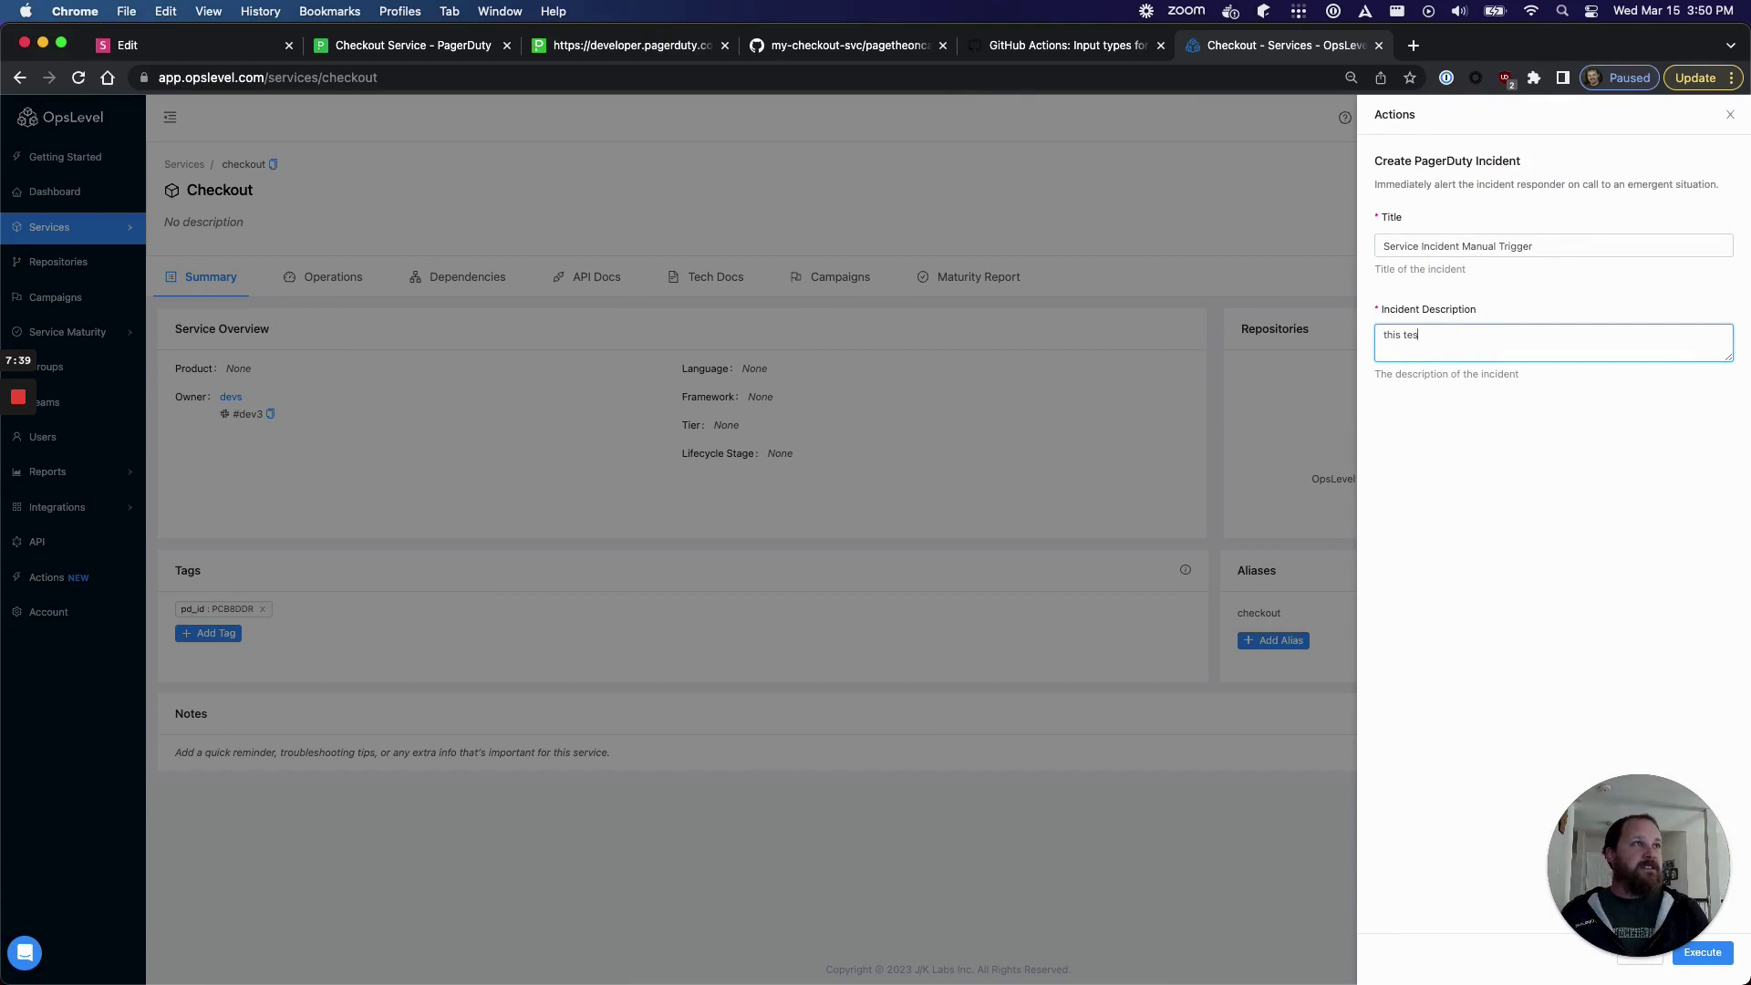
type("this s")
key("BackSpace")
type("is a test")
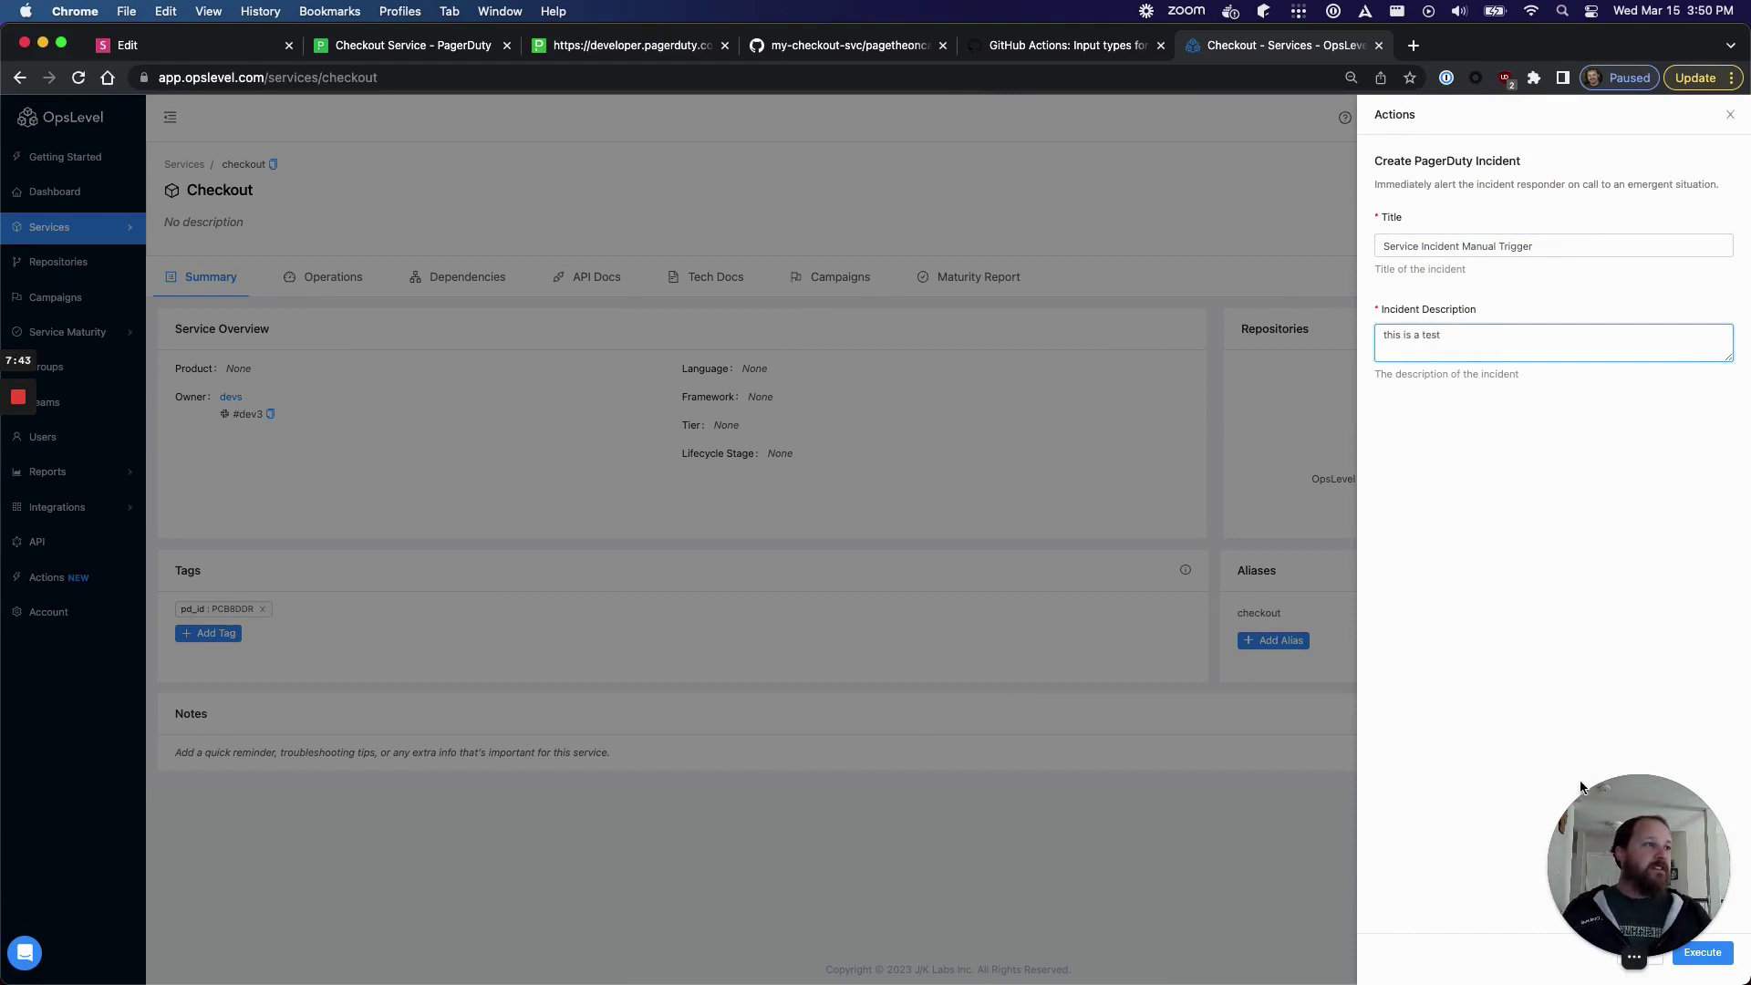
left_click_drag(1628, 810, 43, 799)
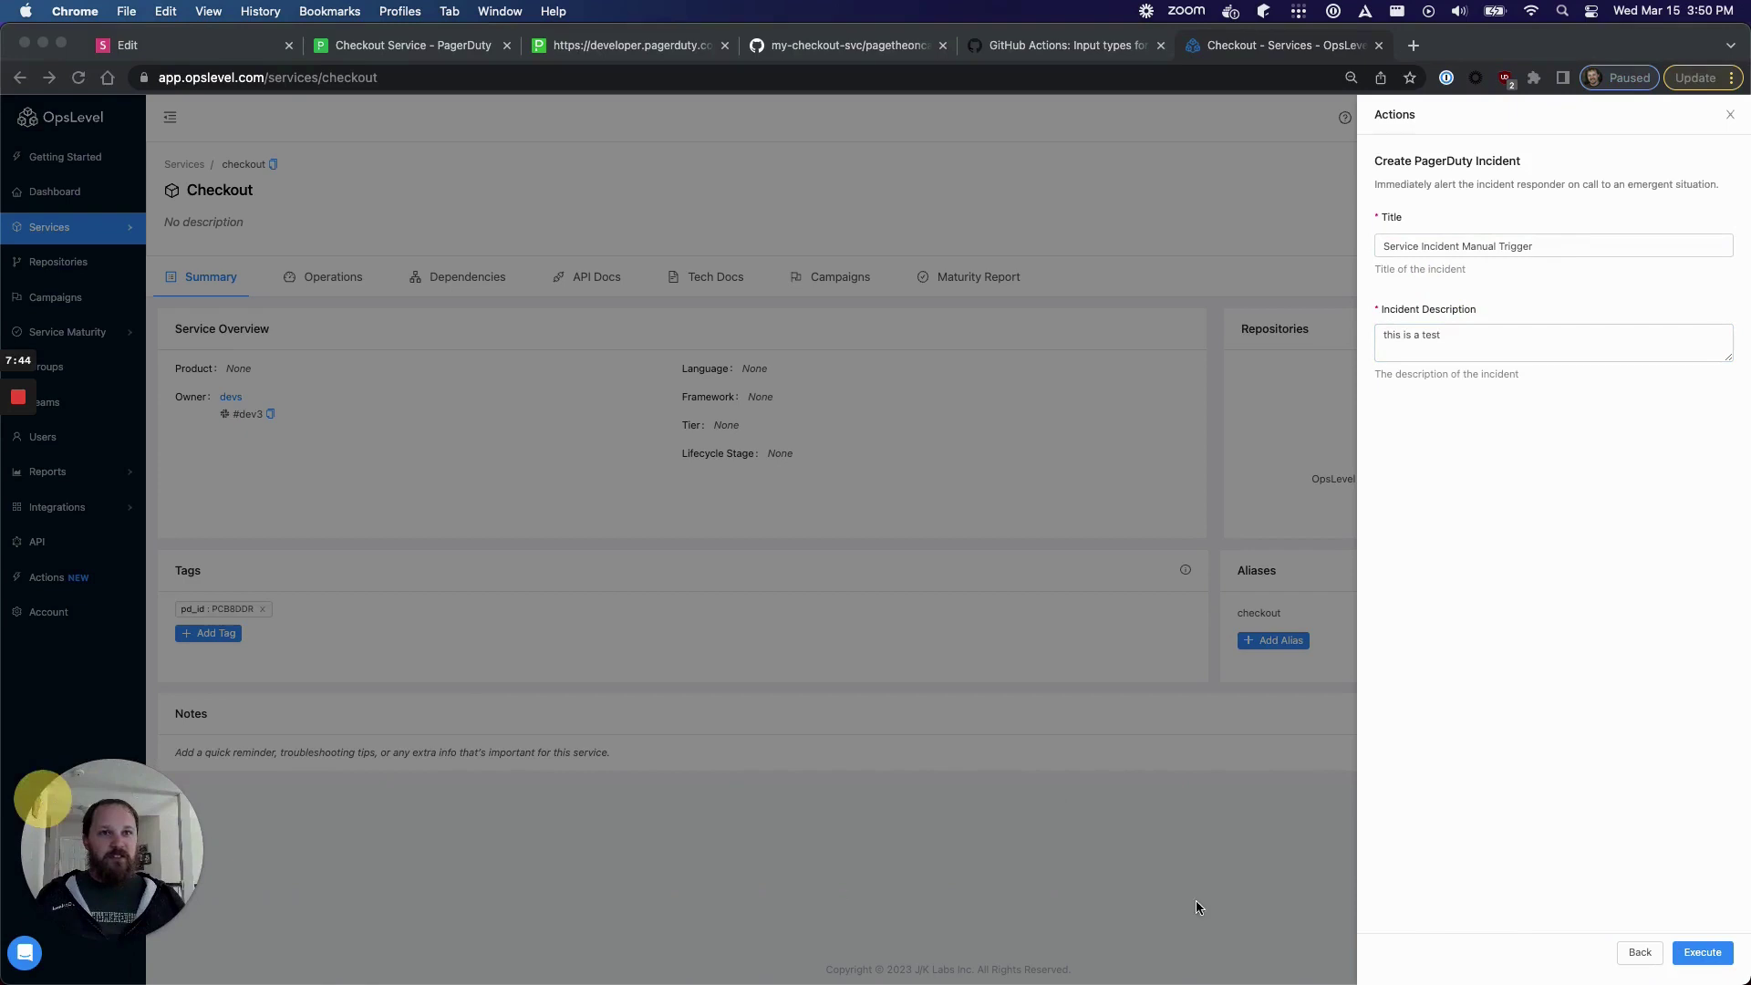
left_click(1709, 954)
left_click(1702, 953)
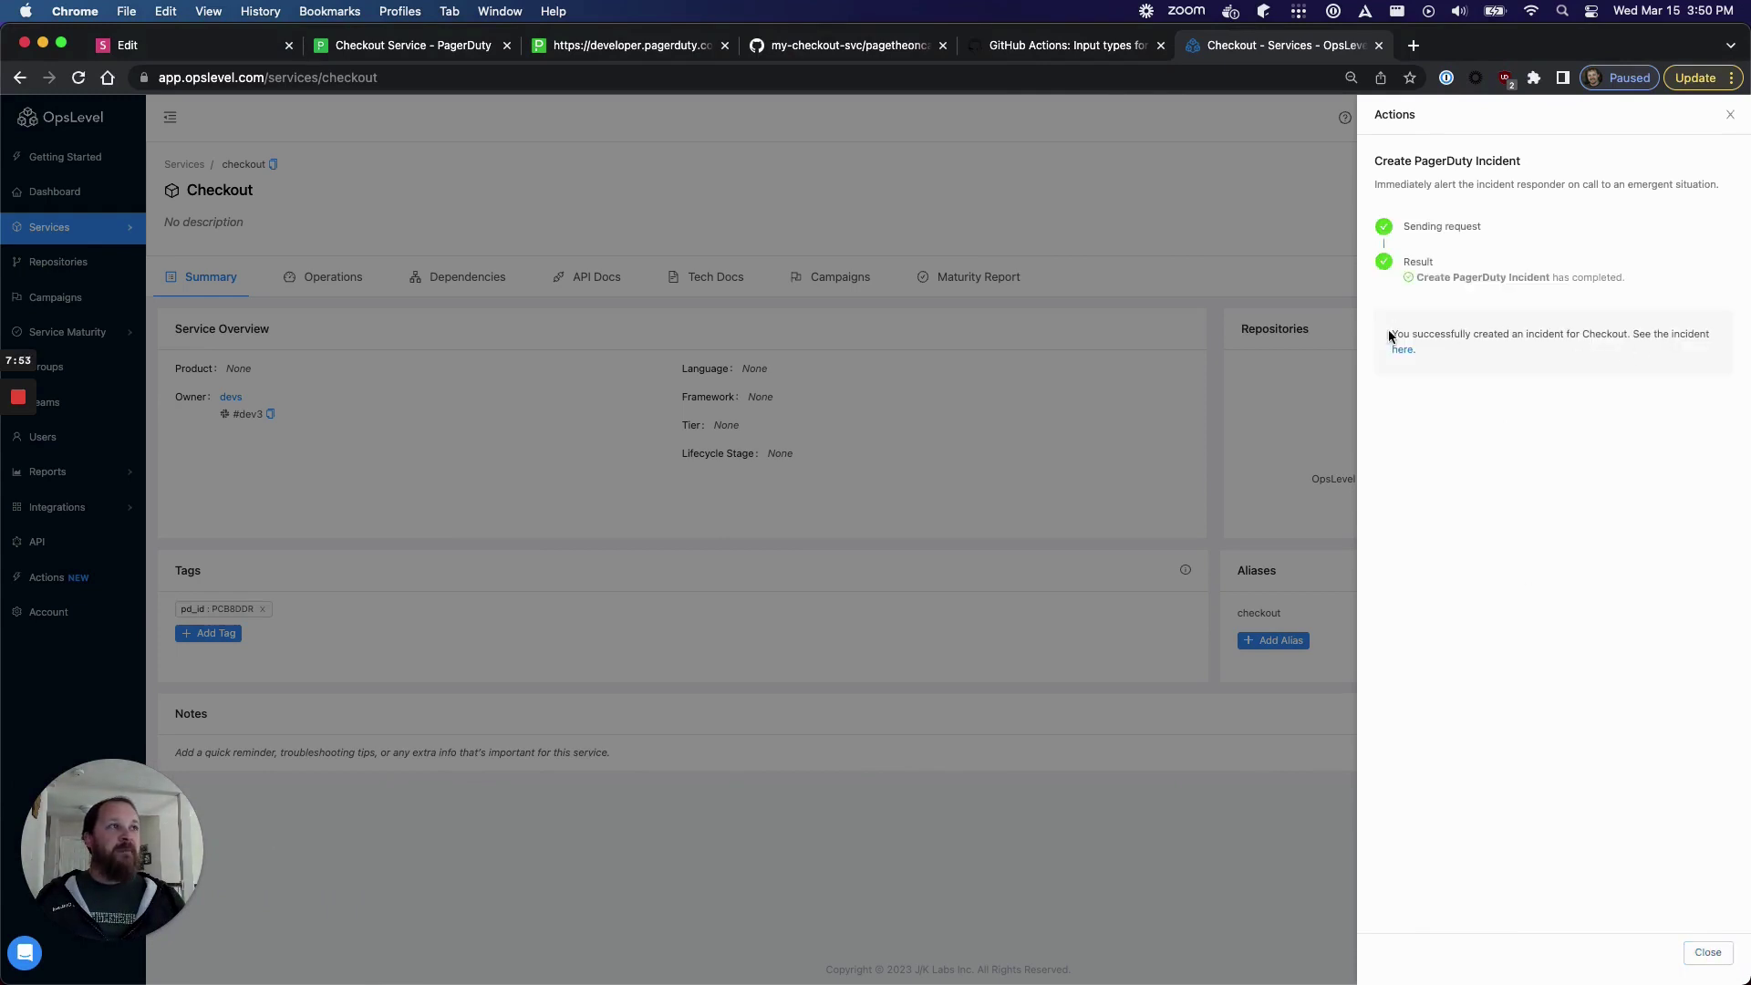
left_click_drag(1390, 333, 1524, 350)
left_click(1470, 394)
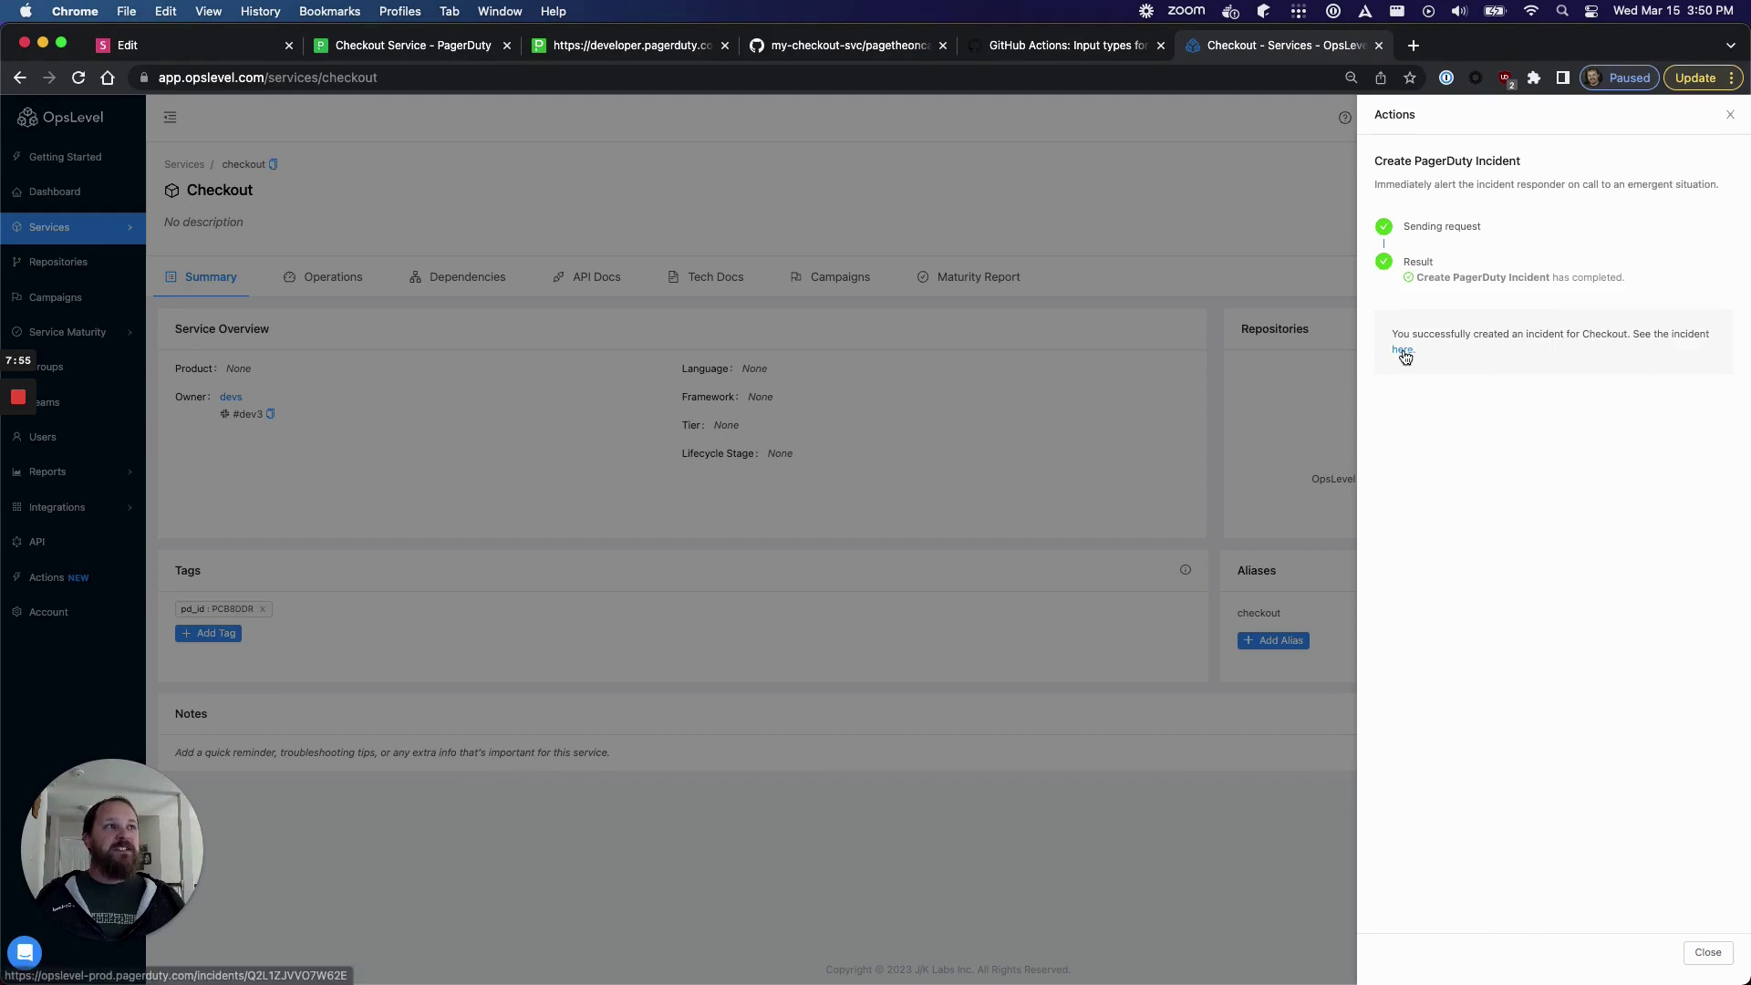
- Review PagerDuty incident #1099 from the success link, then return to OpsLevel's Checkout tab
left_click(1403, 351)
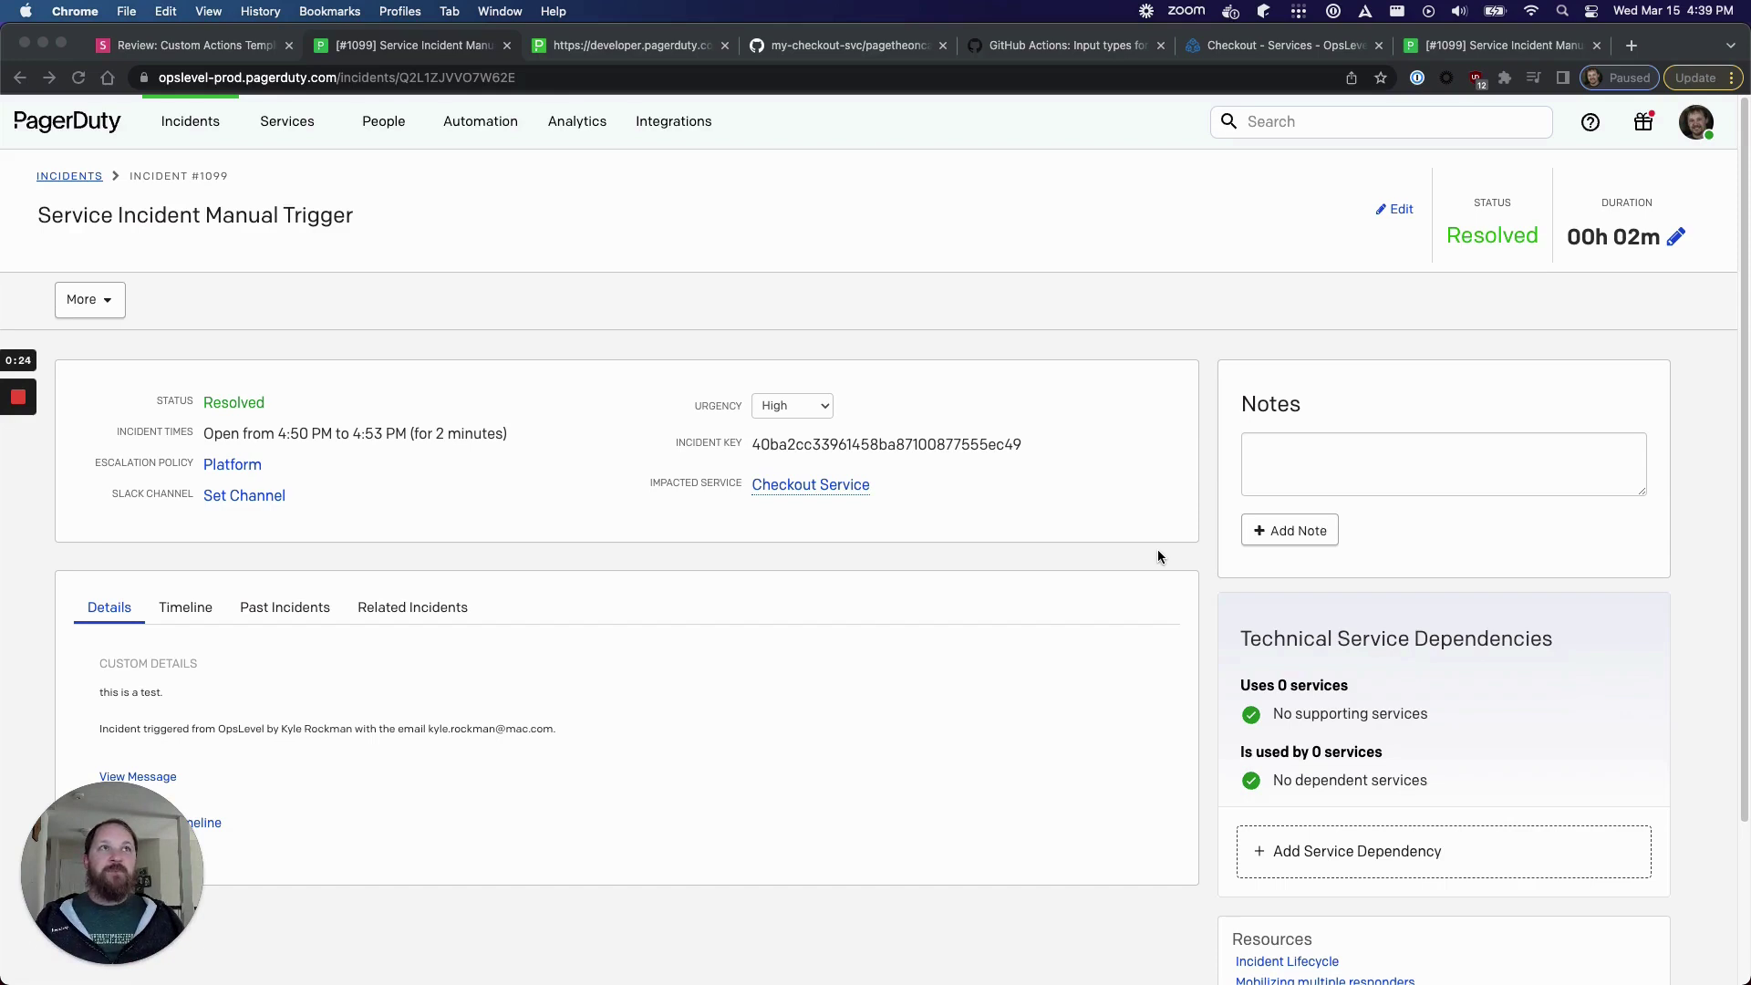
left_click(1242, 42)
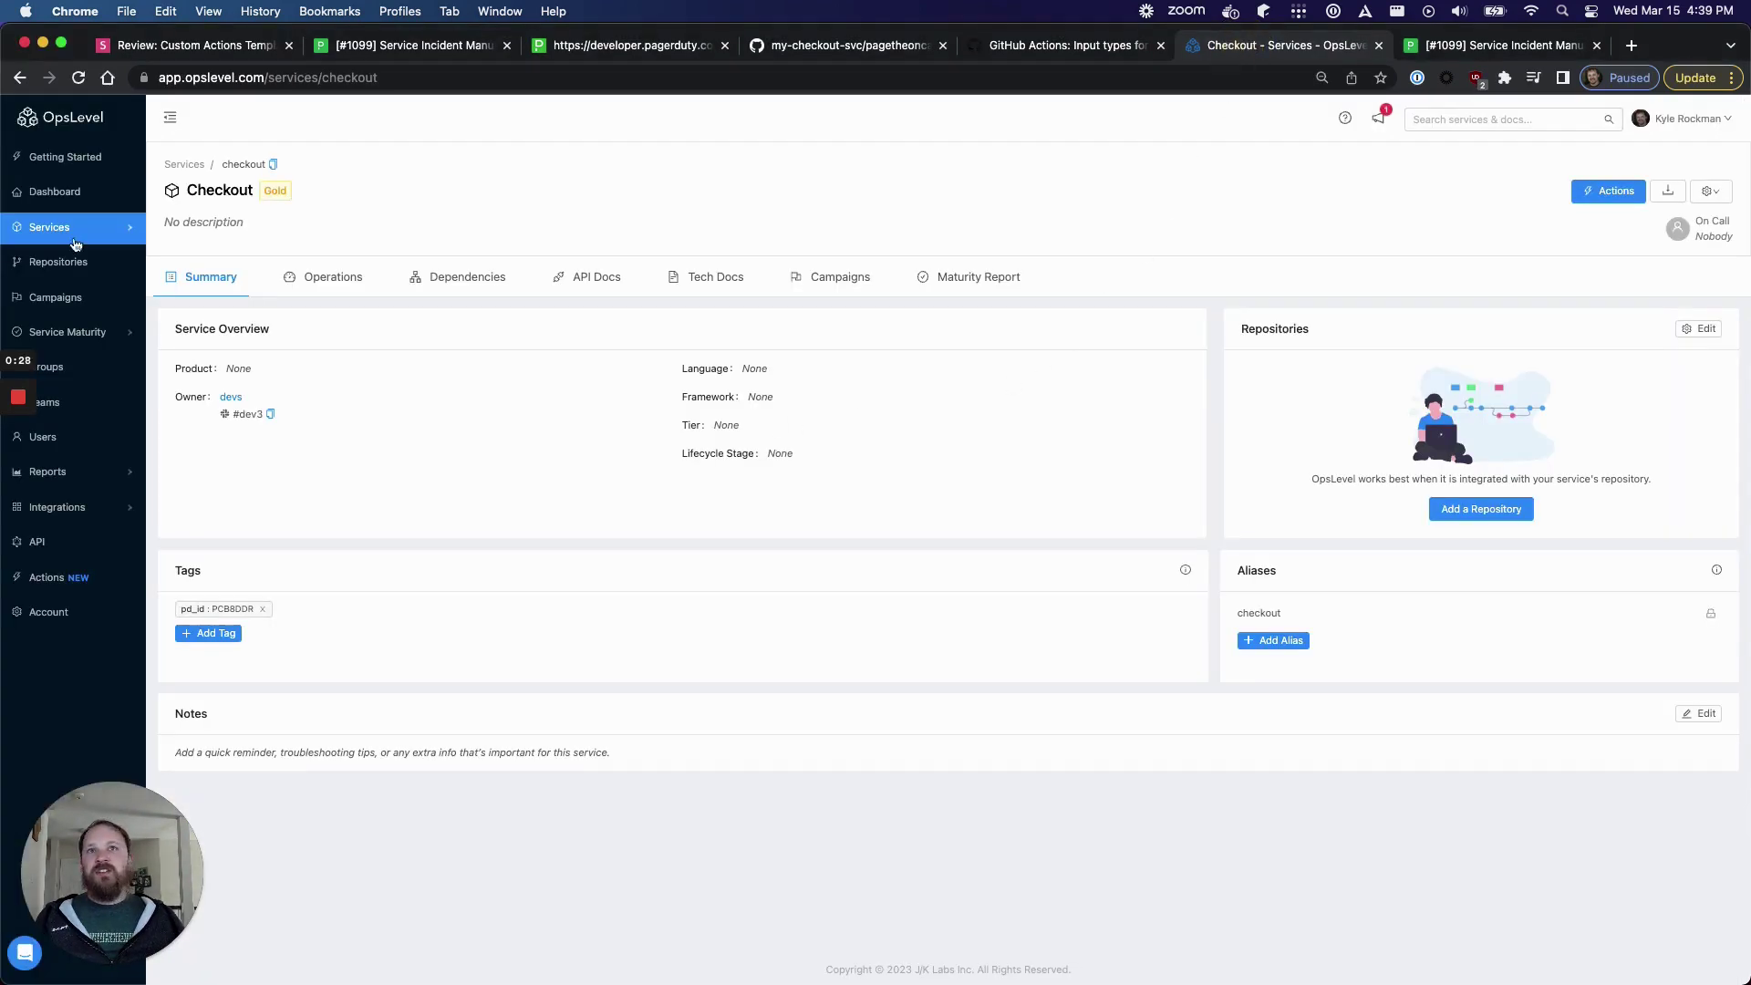
- Register a new service named 'kyle test' with owner devs
mouse_move(74, 237)
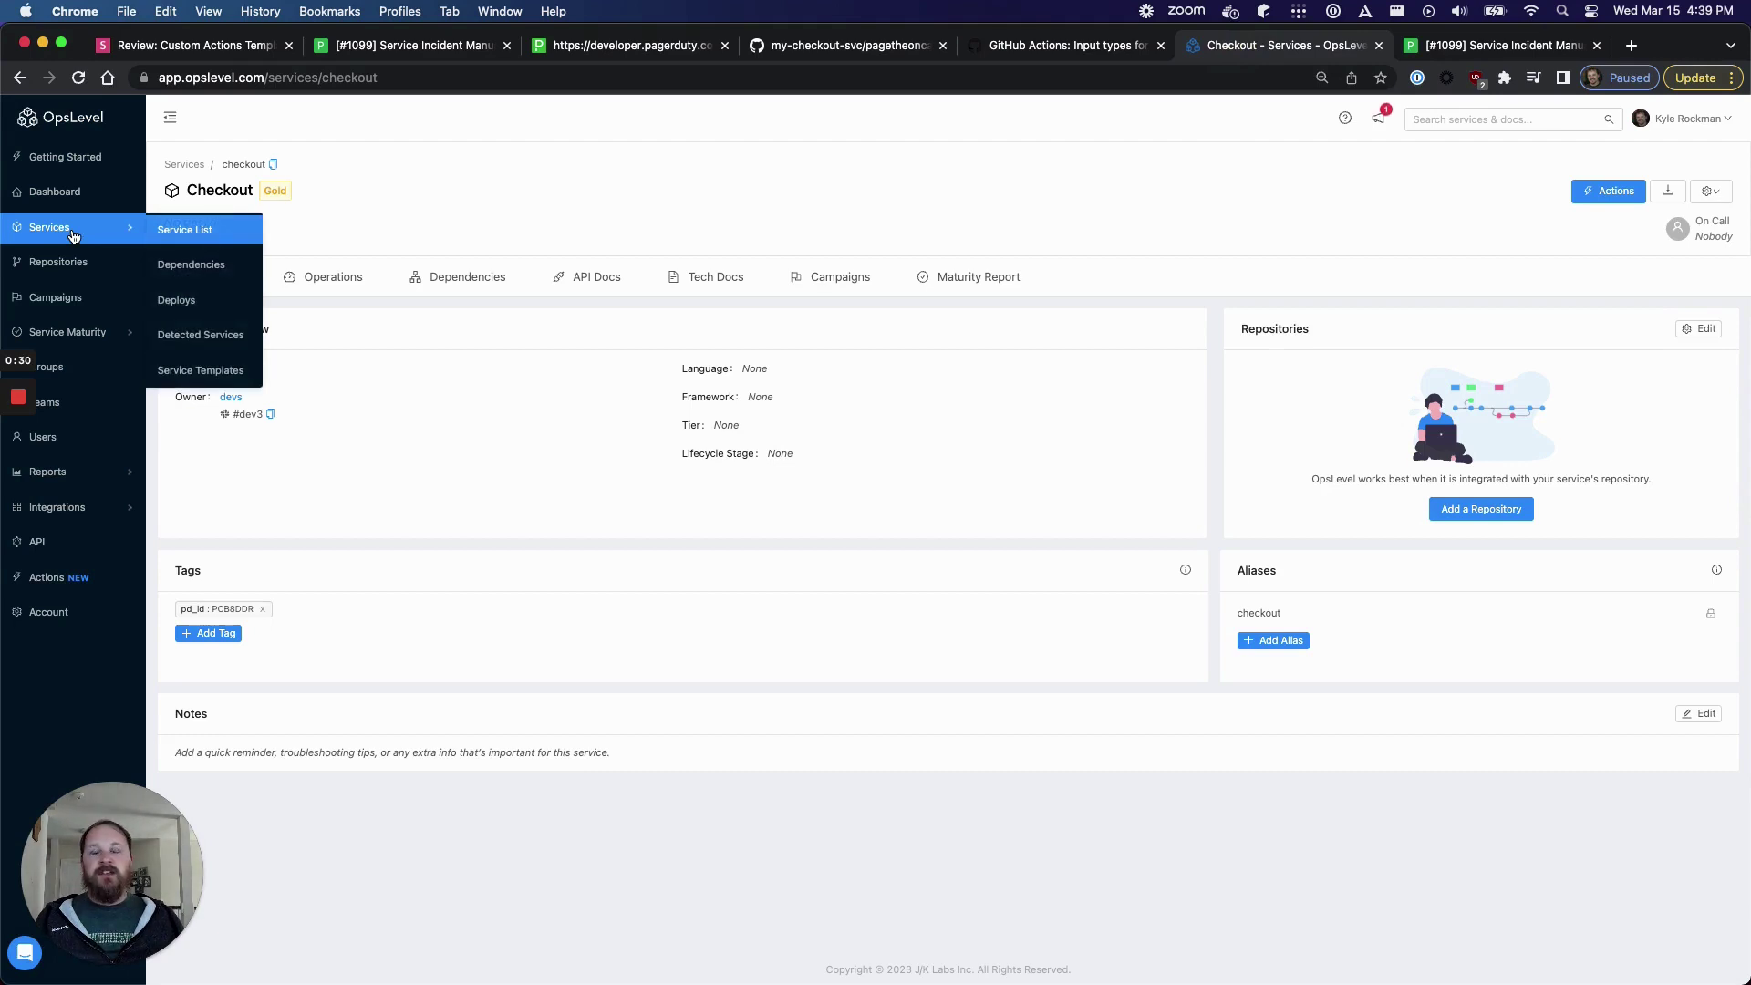
left_click(158, 228)
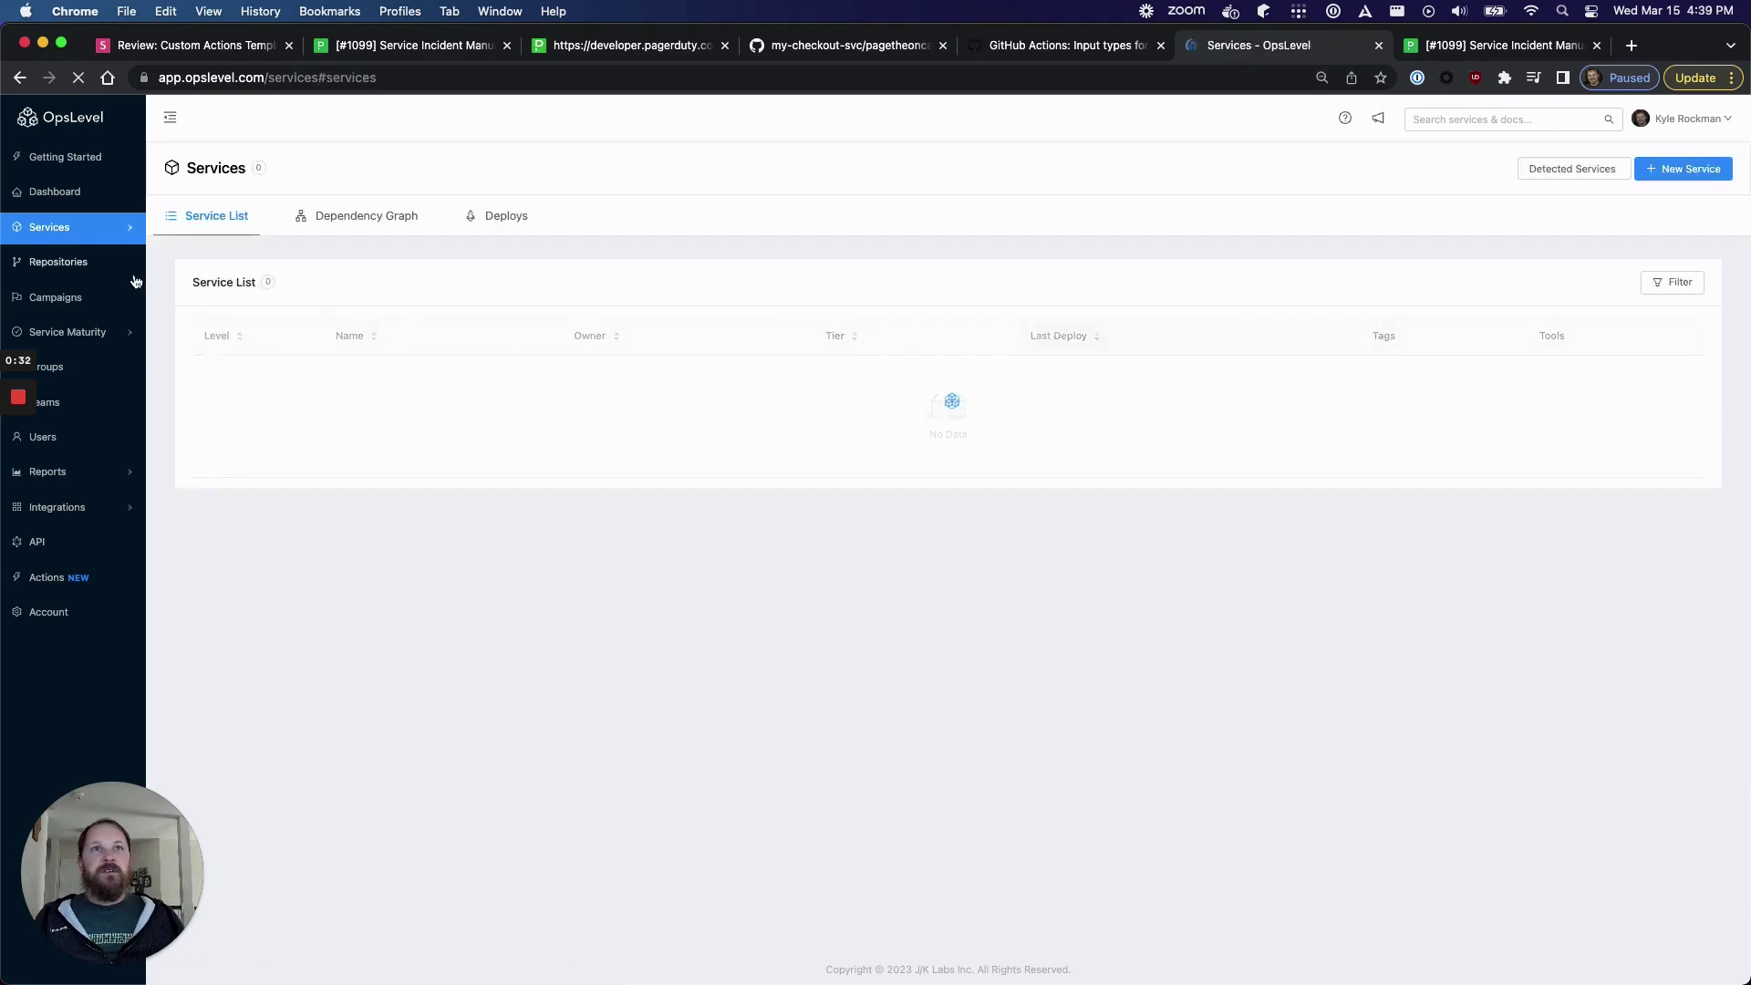
left_click(1691, 171)
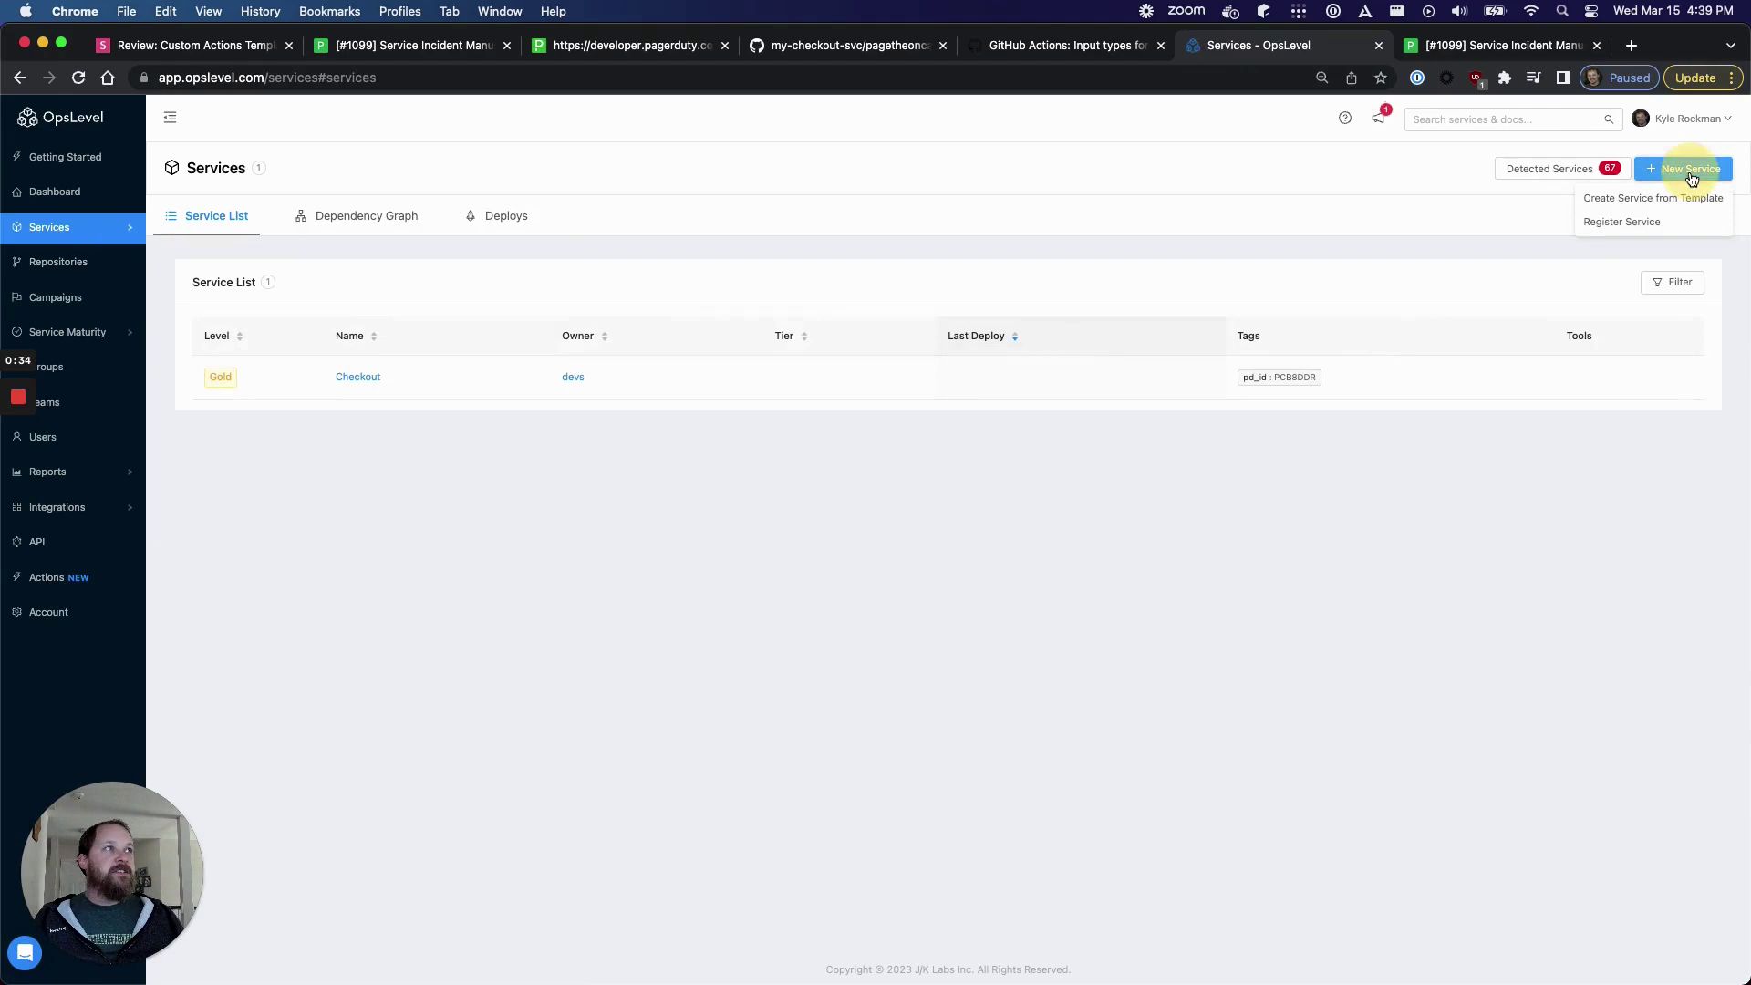
left_click(1642, 222)
left_click(587, 259)
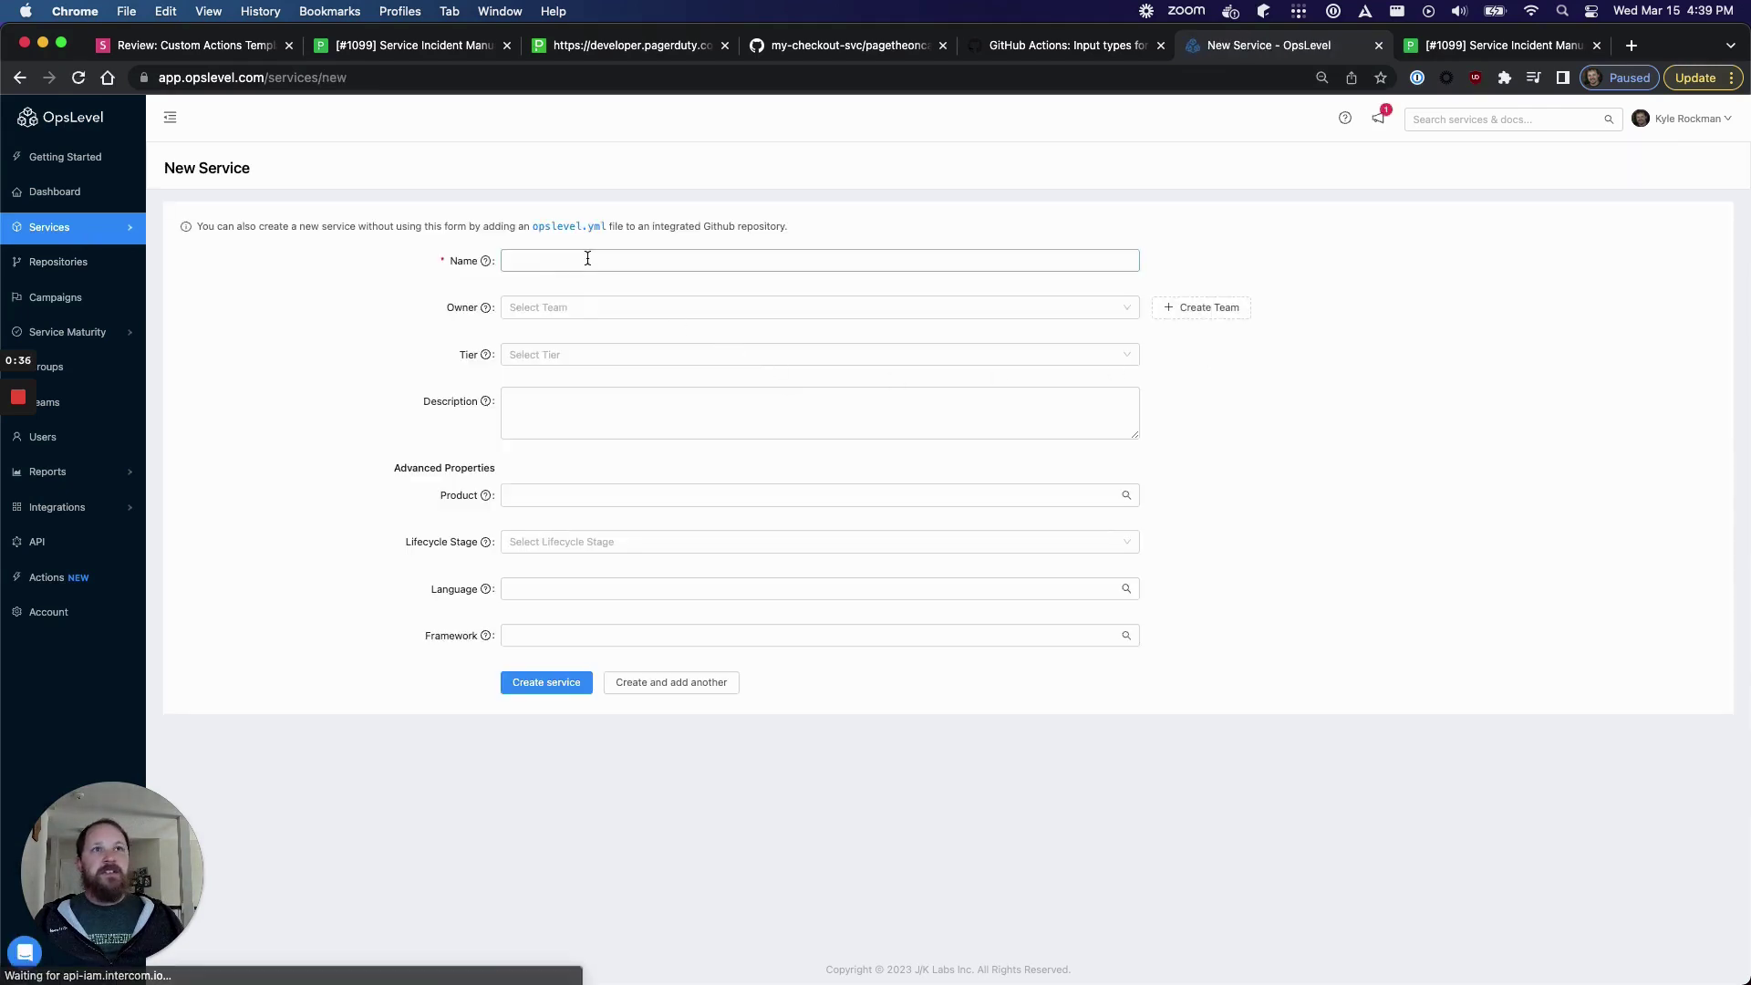
type("kyle ")
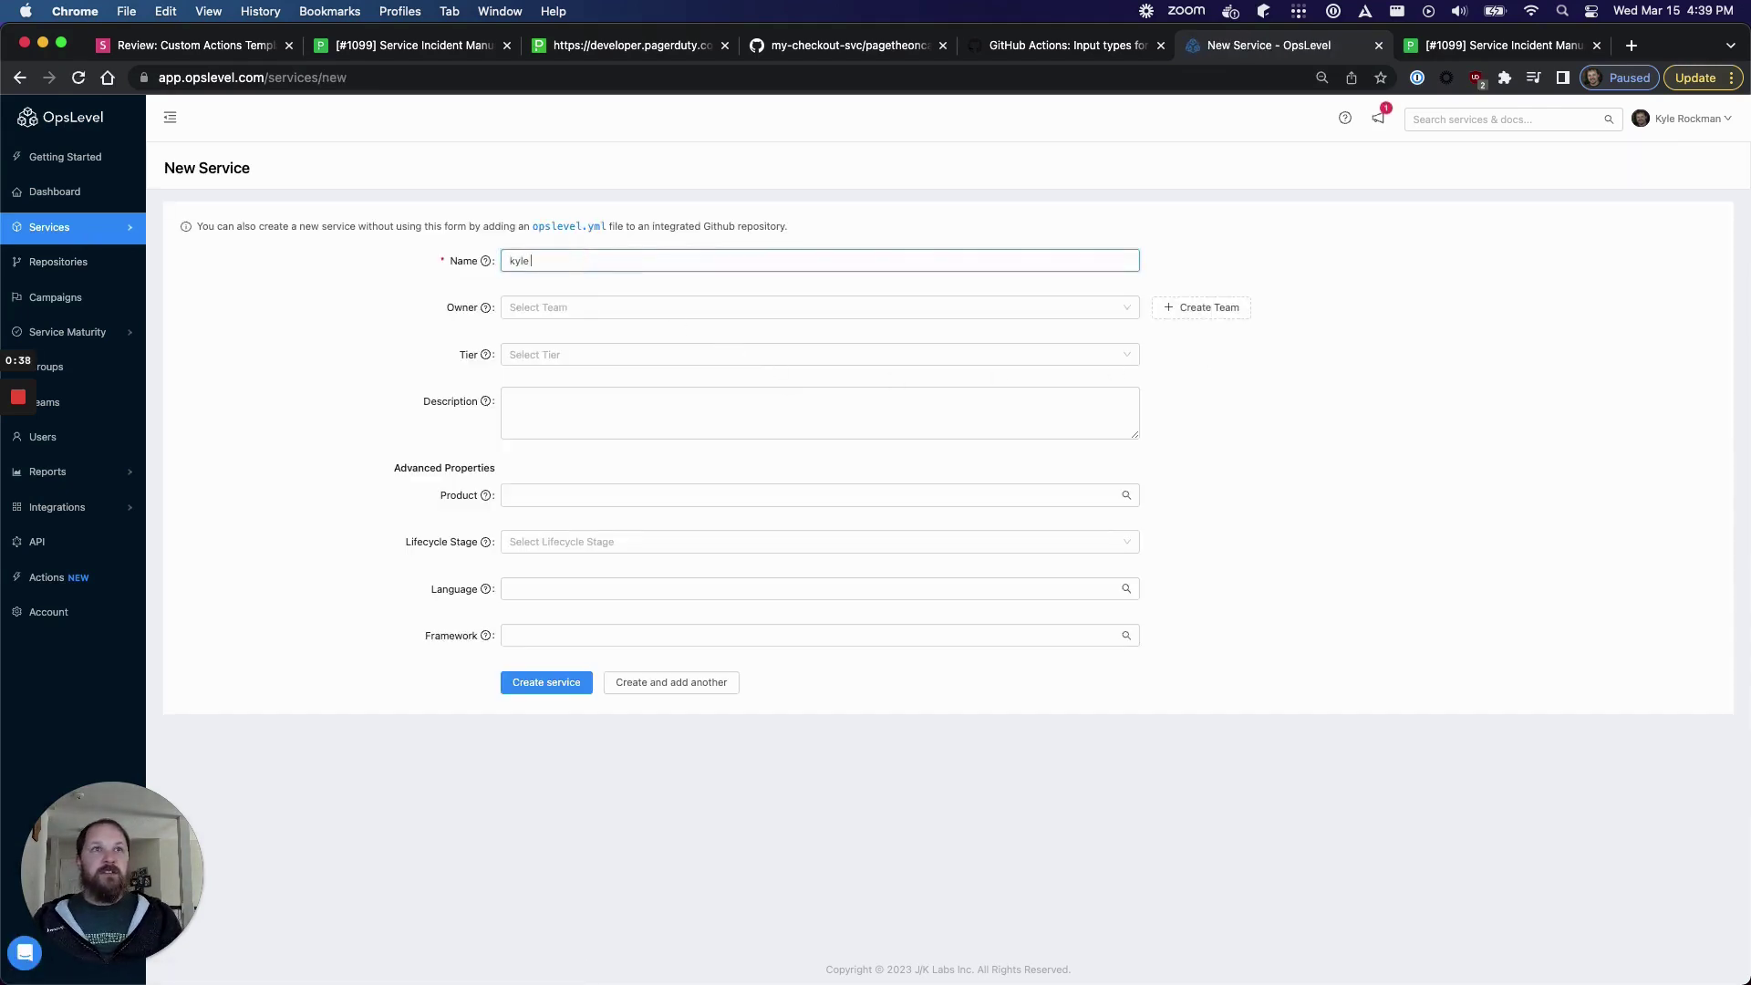
type("test")
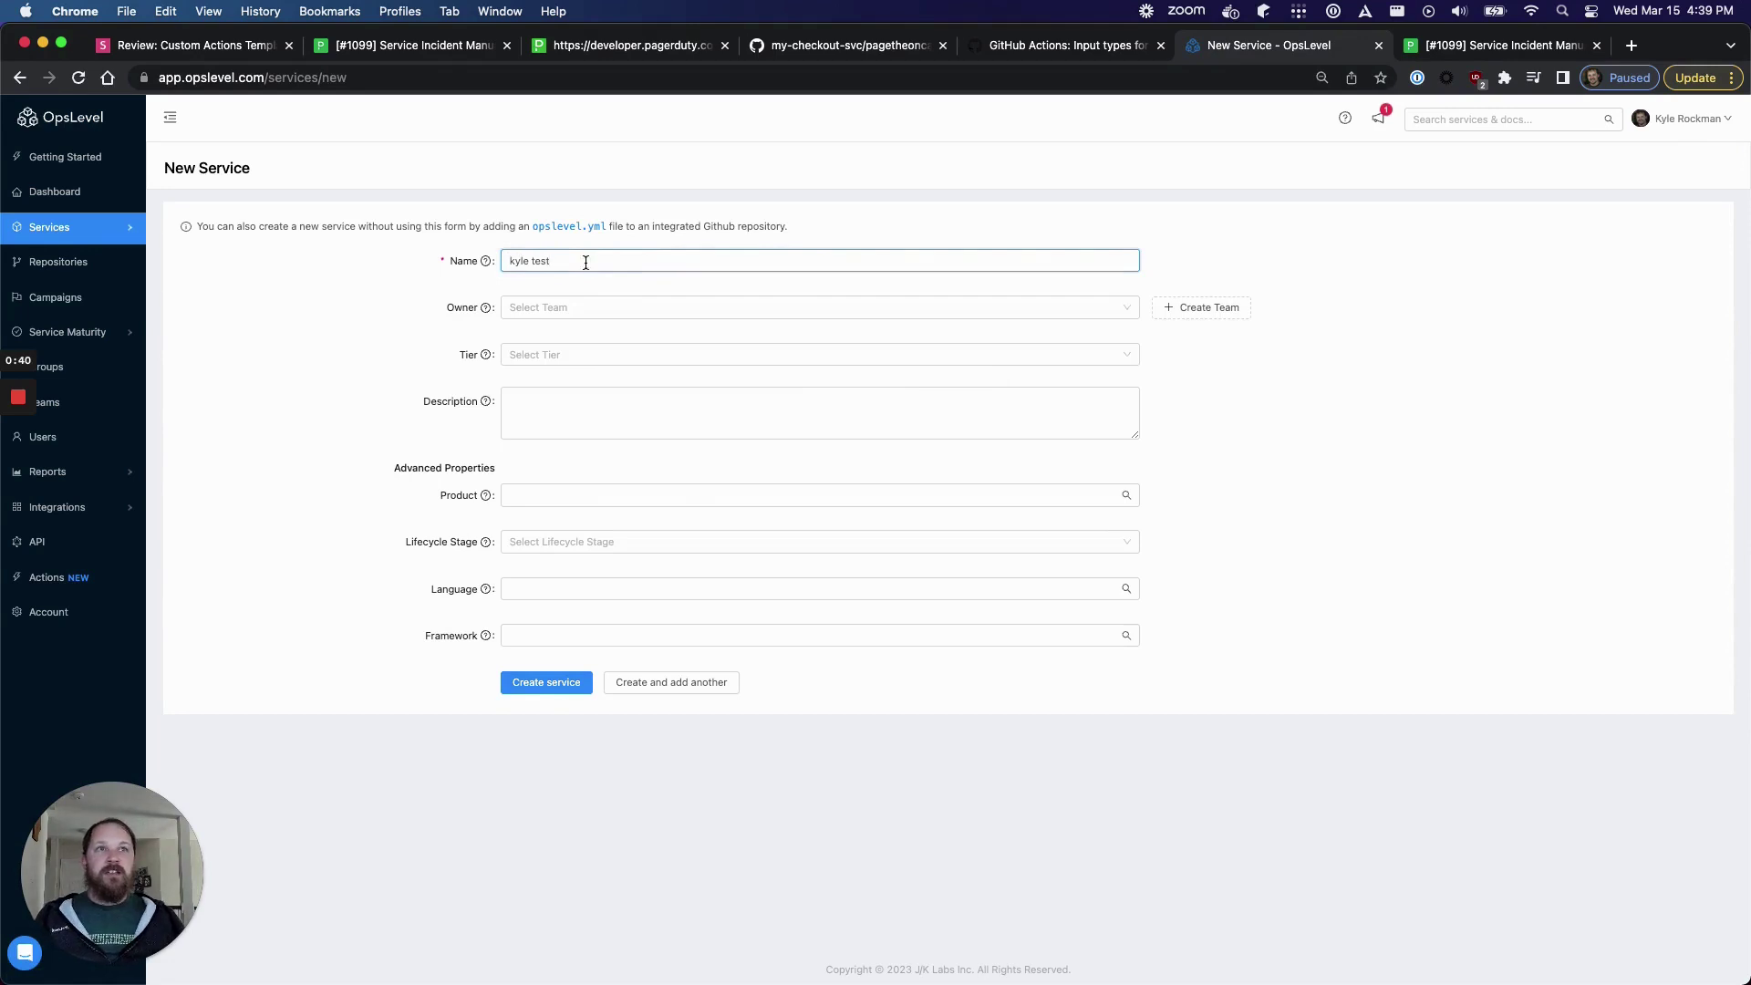
left_click(547, 310)
left_click(546, 337)
left_click(821, 502)
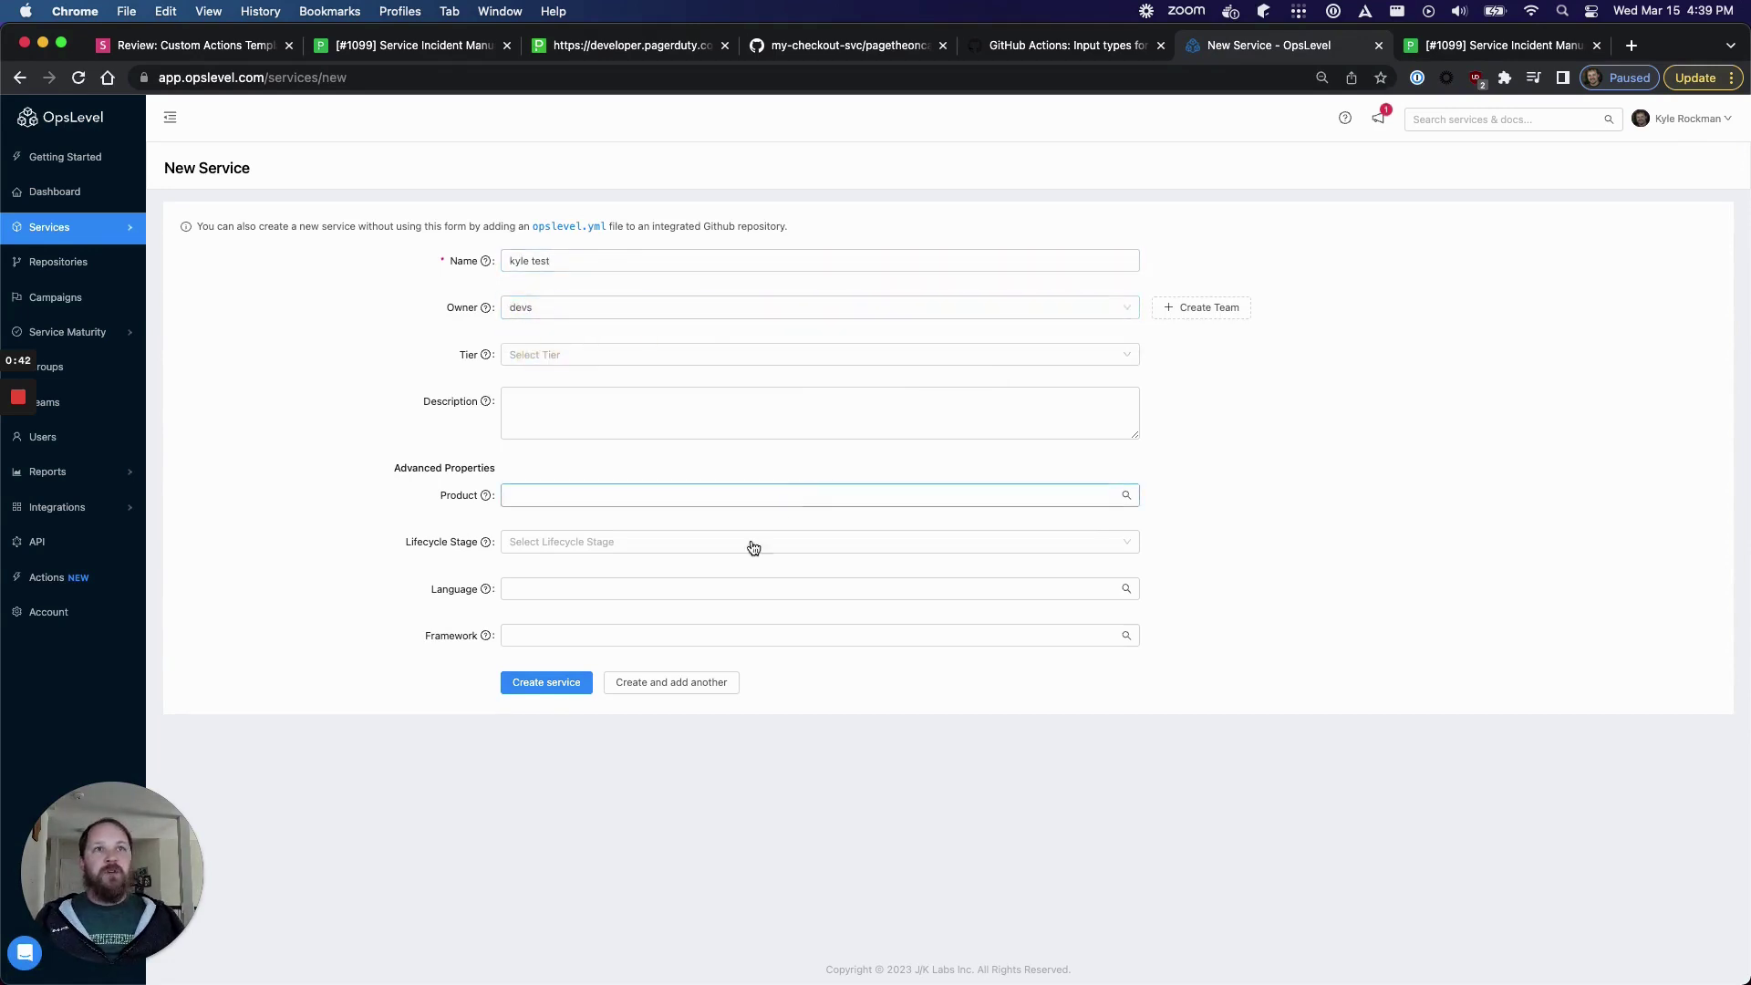
left_click(548, 686)
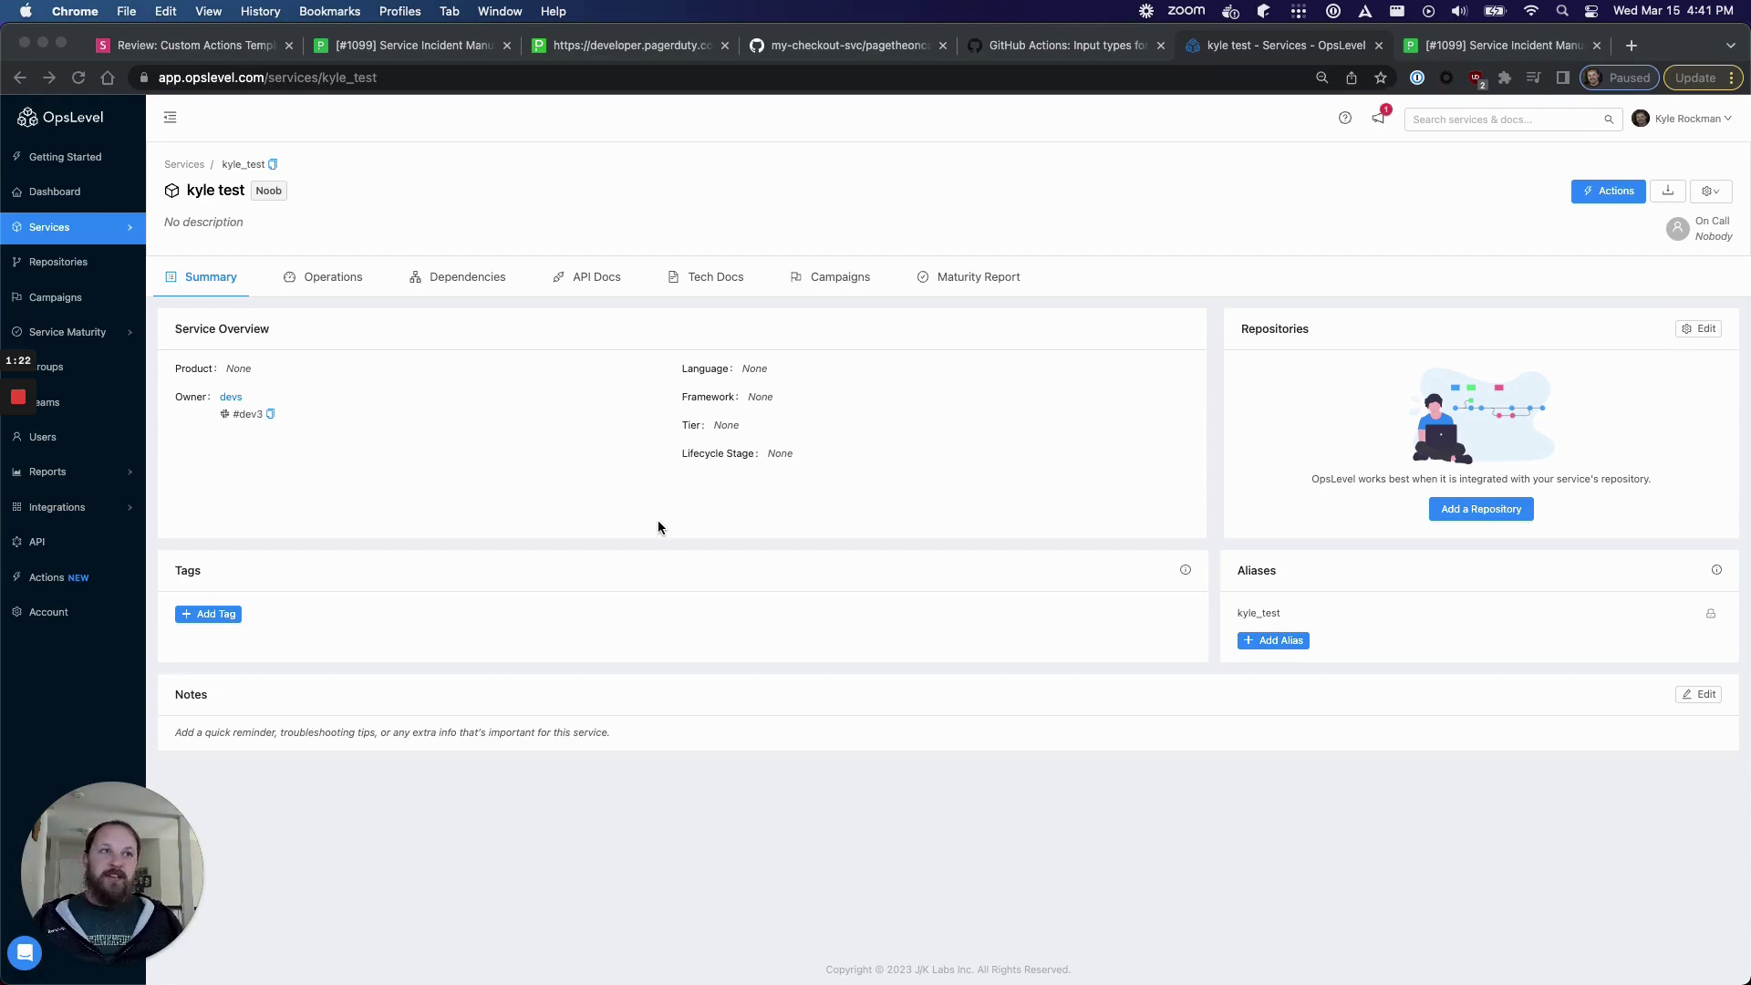
left_click(1600, 194)
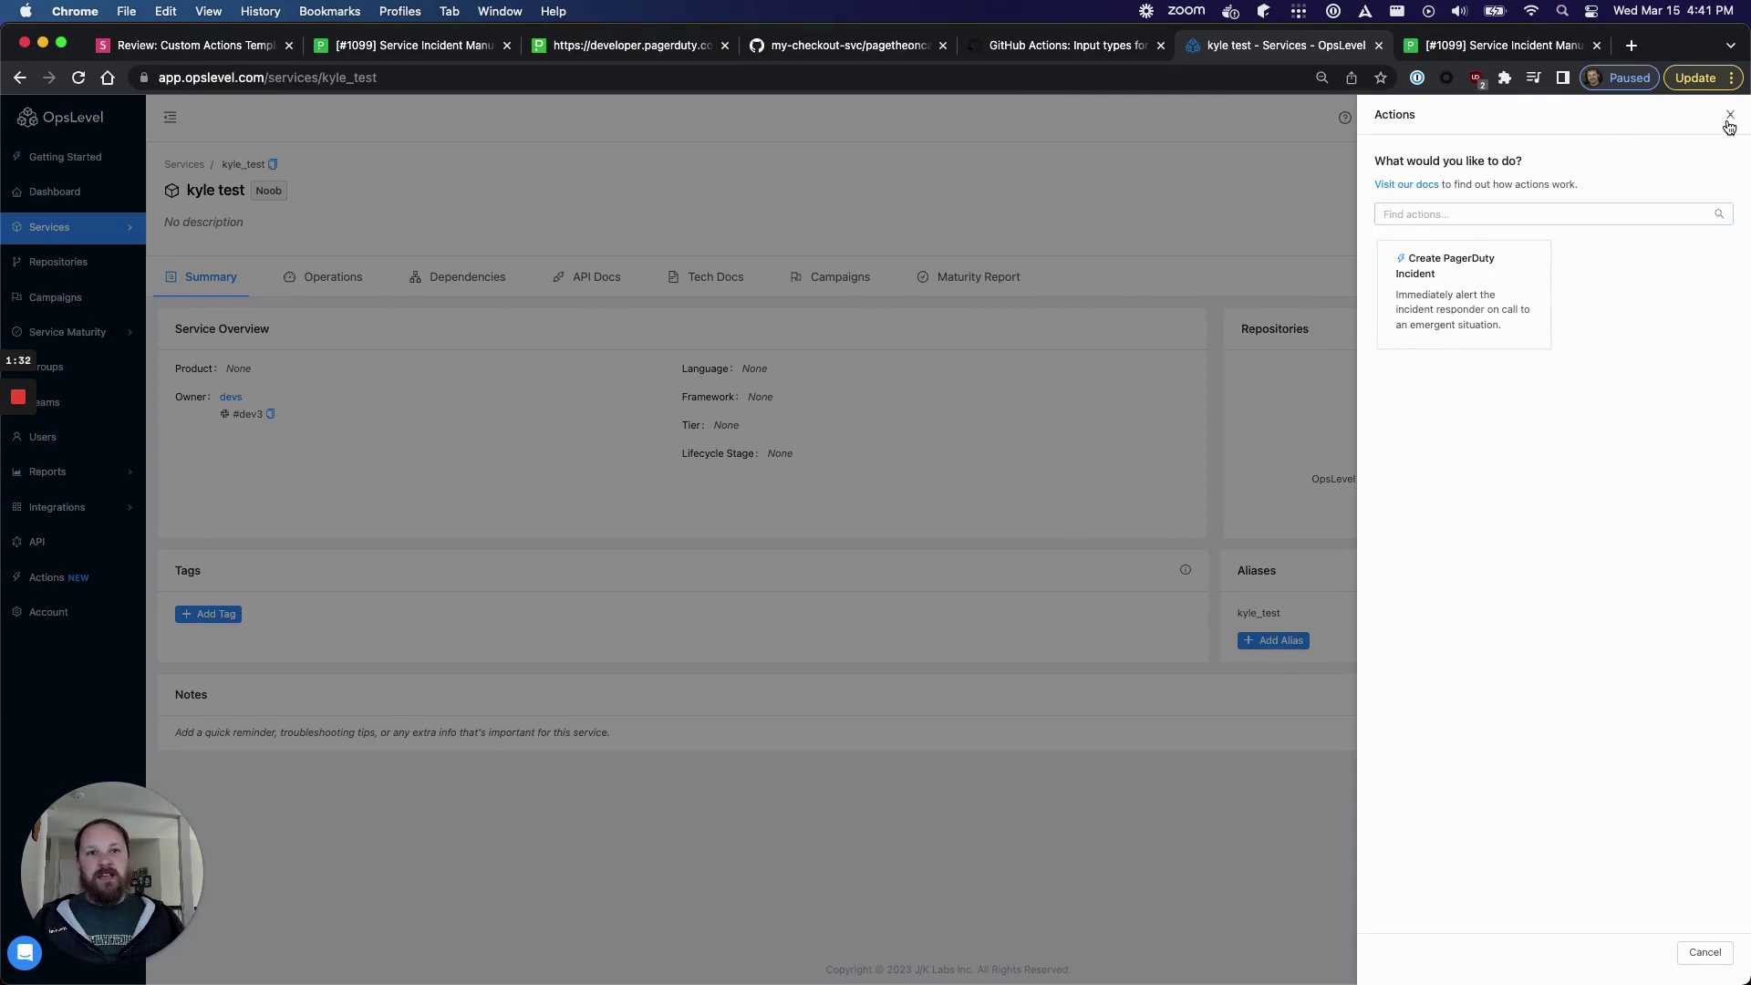
left_click(1730, 119)
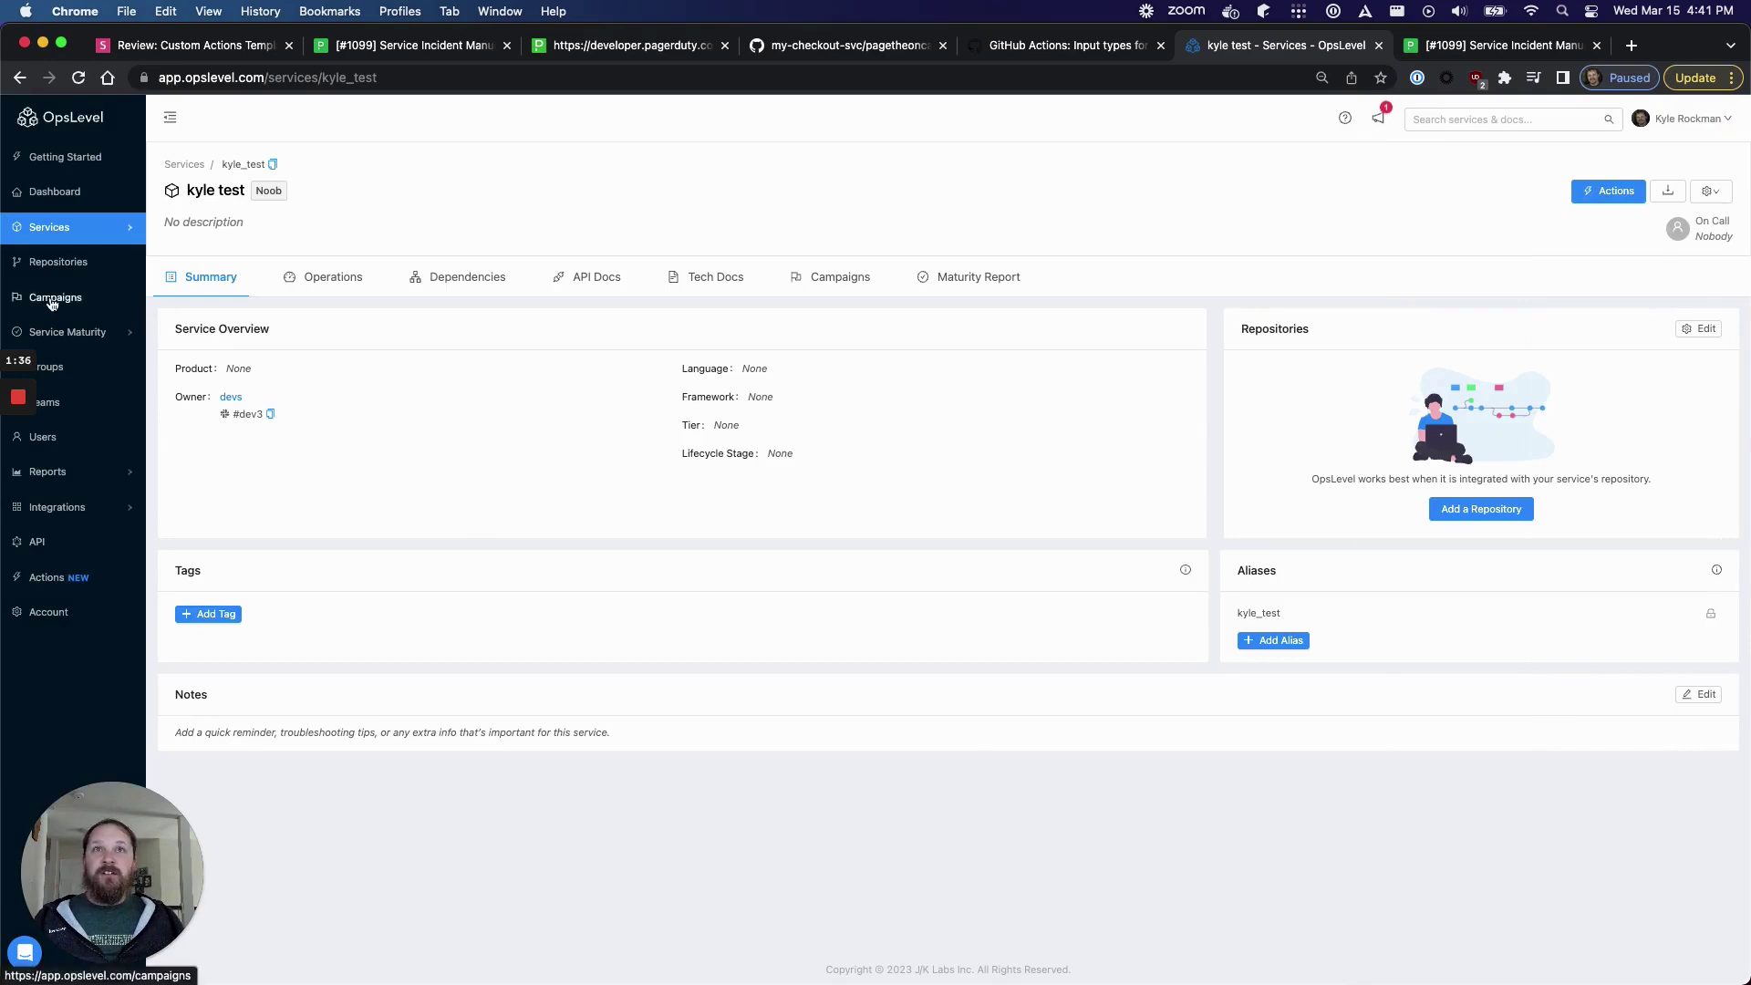
- In the Service Maturity rubric, inspect the Has Pagerduty ID check's pd_id tag key and cancel
mouse_move(64, 334)
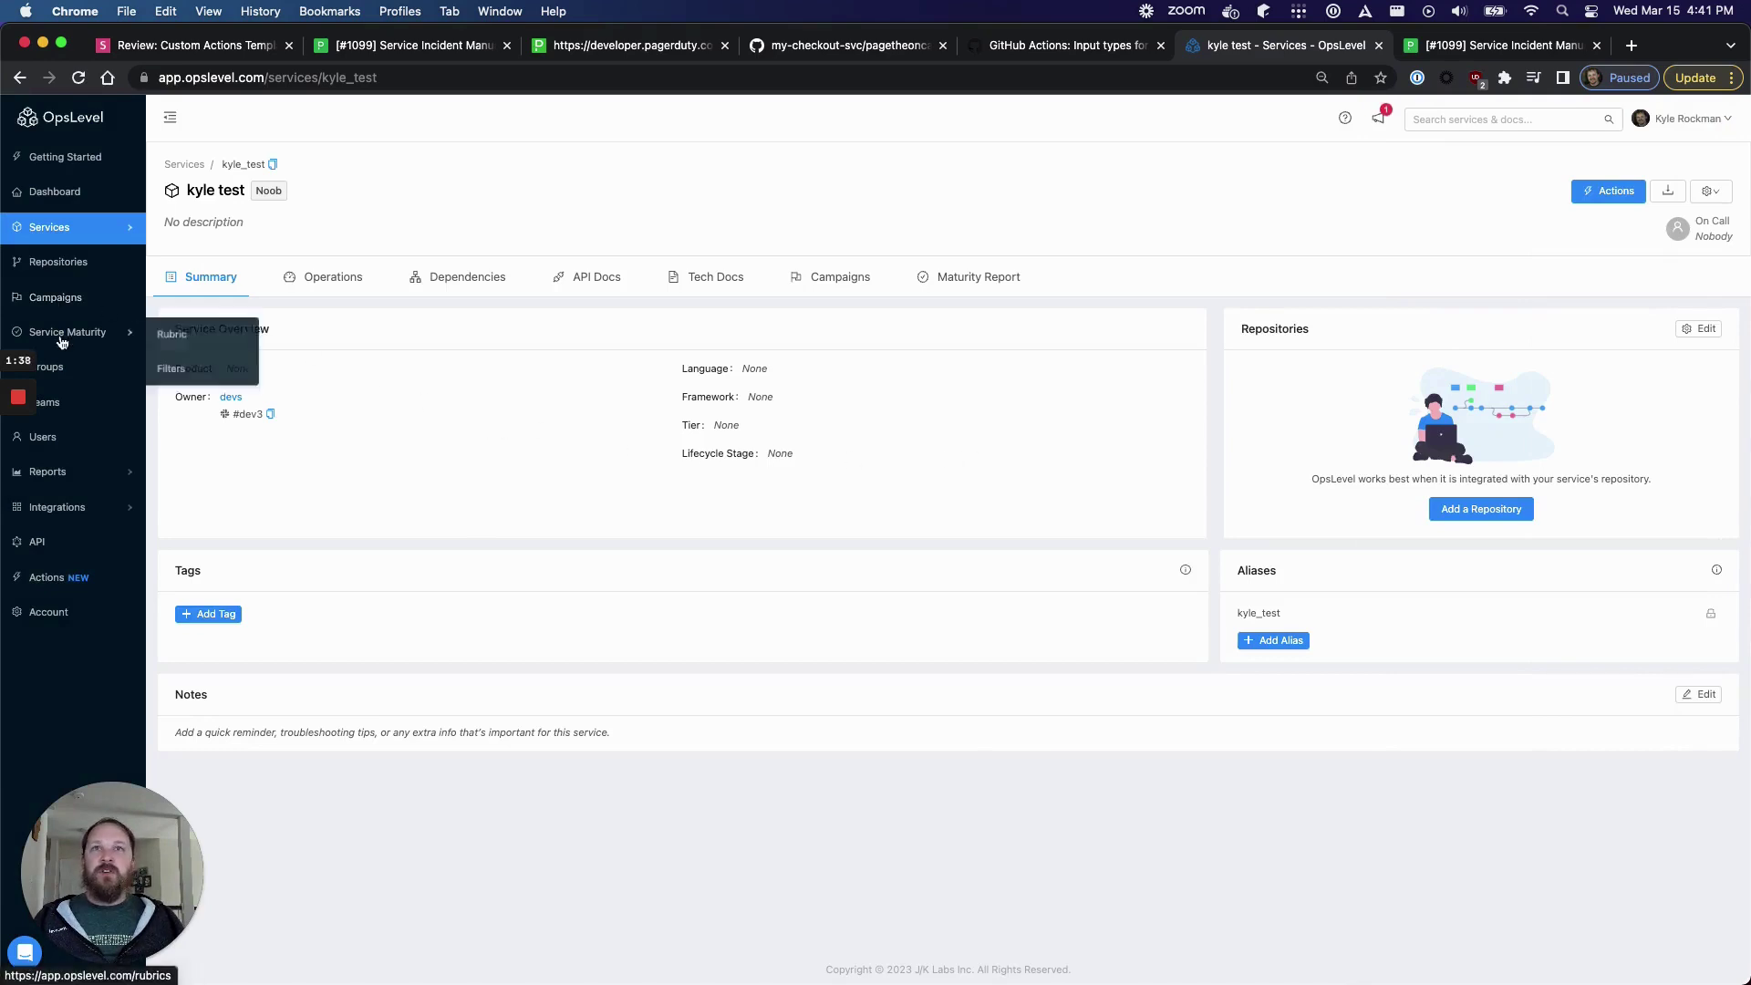
left_click(191, 337)
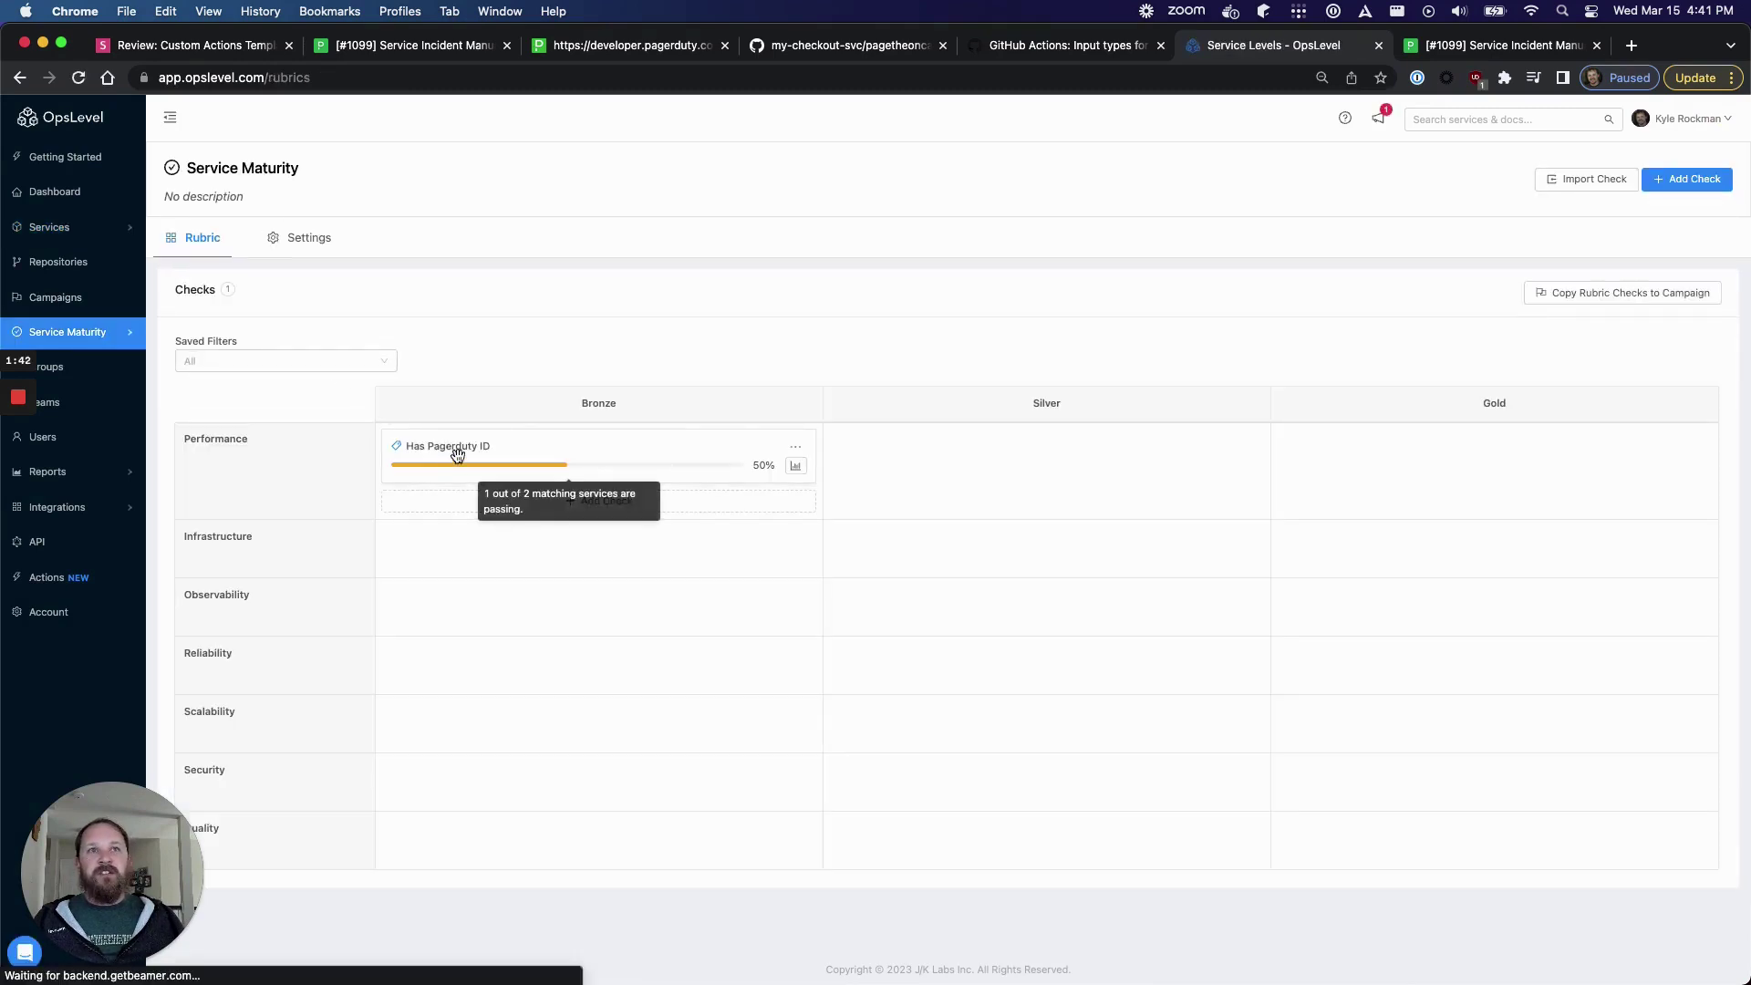
left_click(457, 455)
left_click(723, 429)
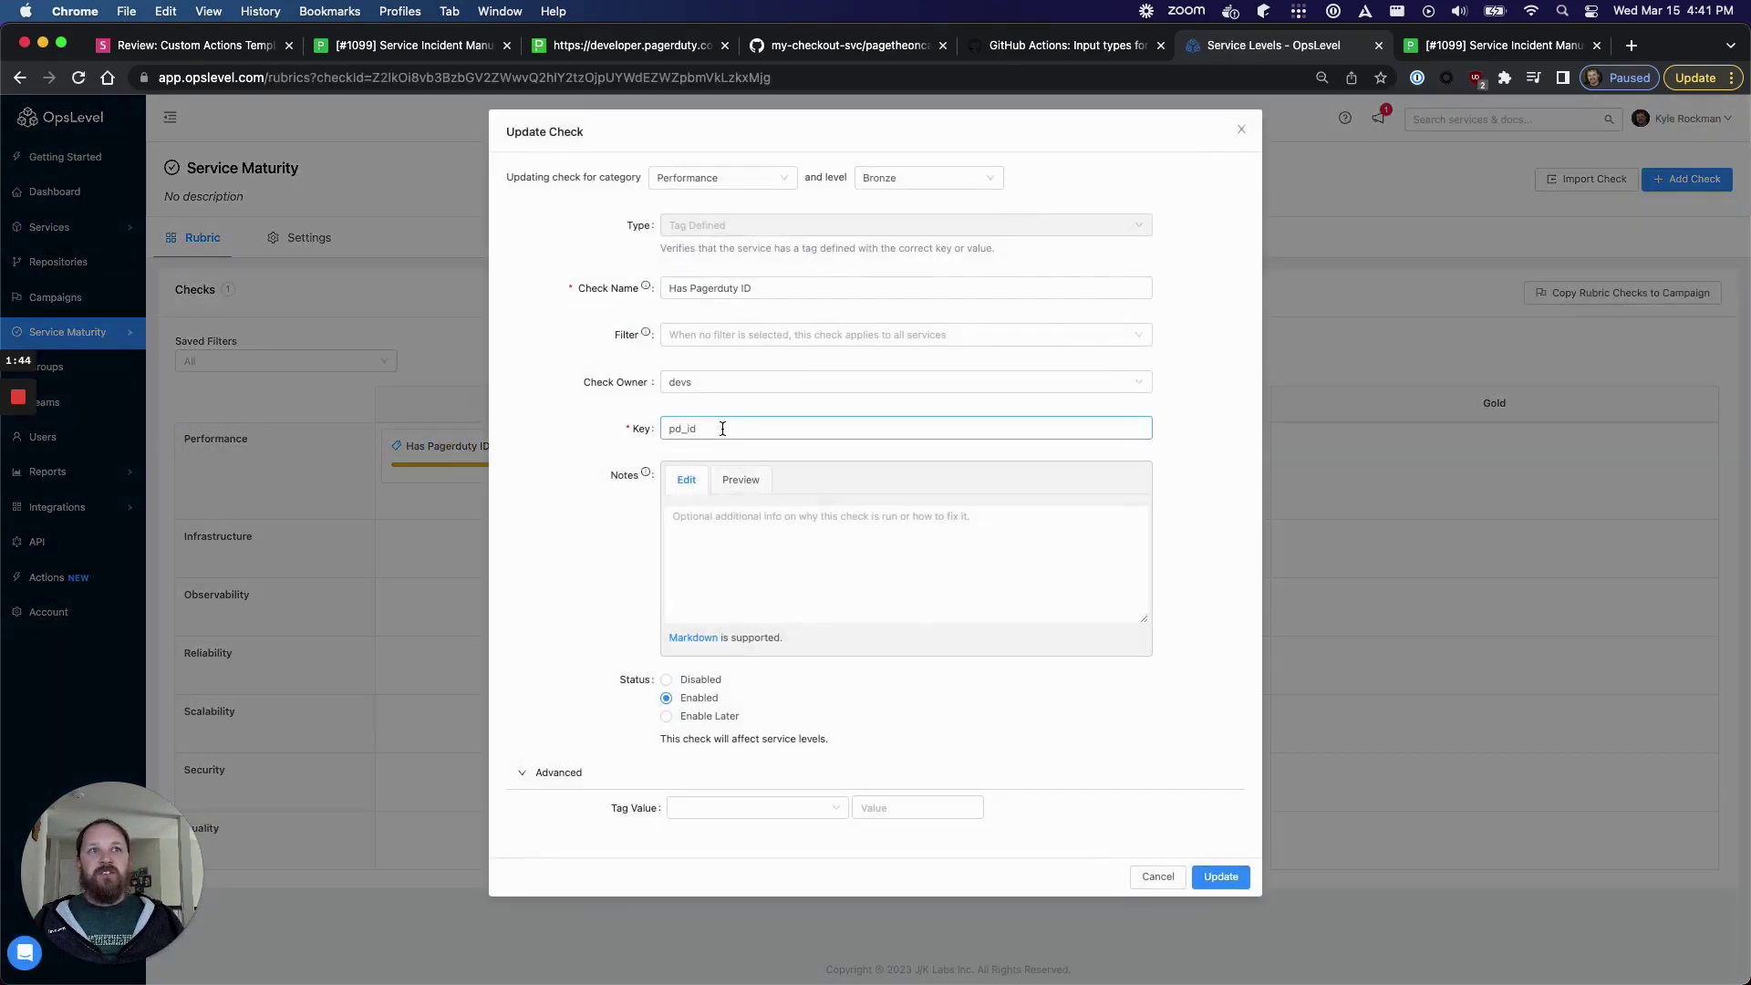
left_click_drag(722, 429, 657, 427)
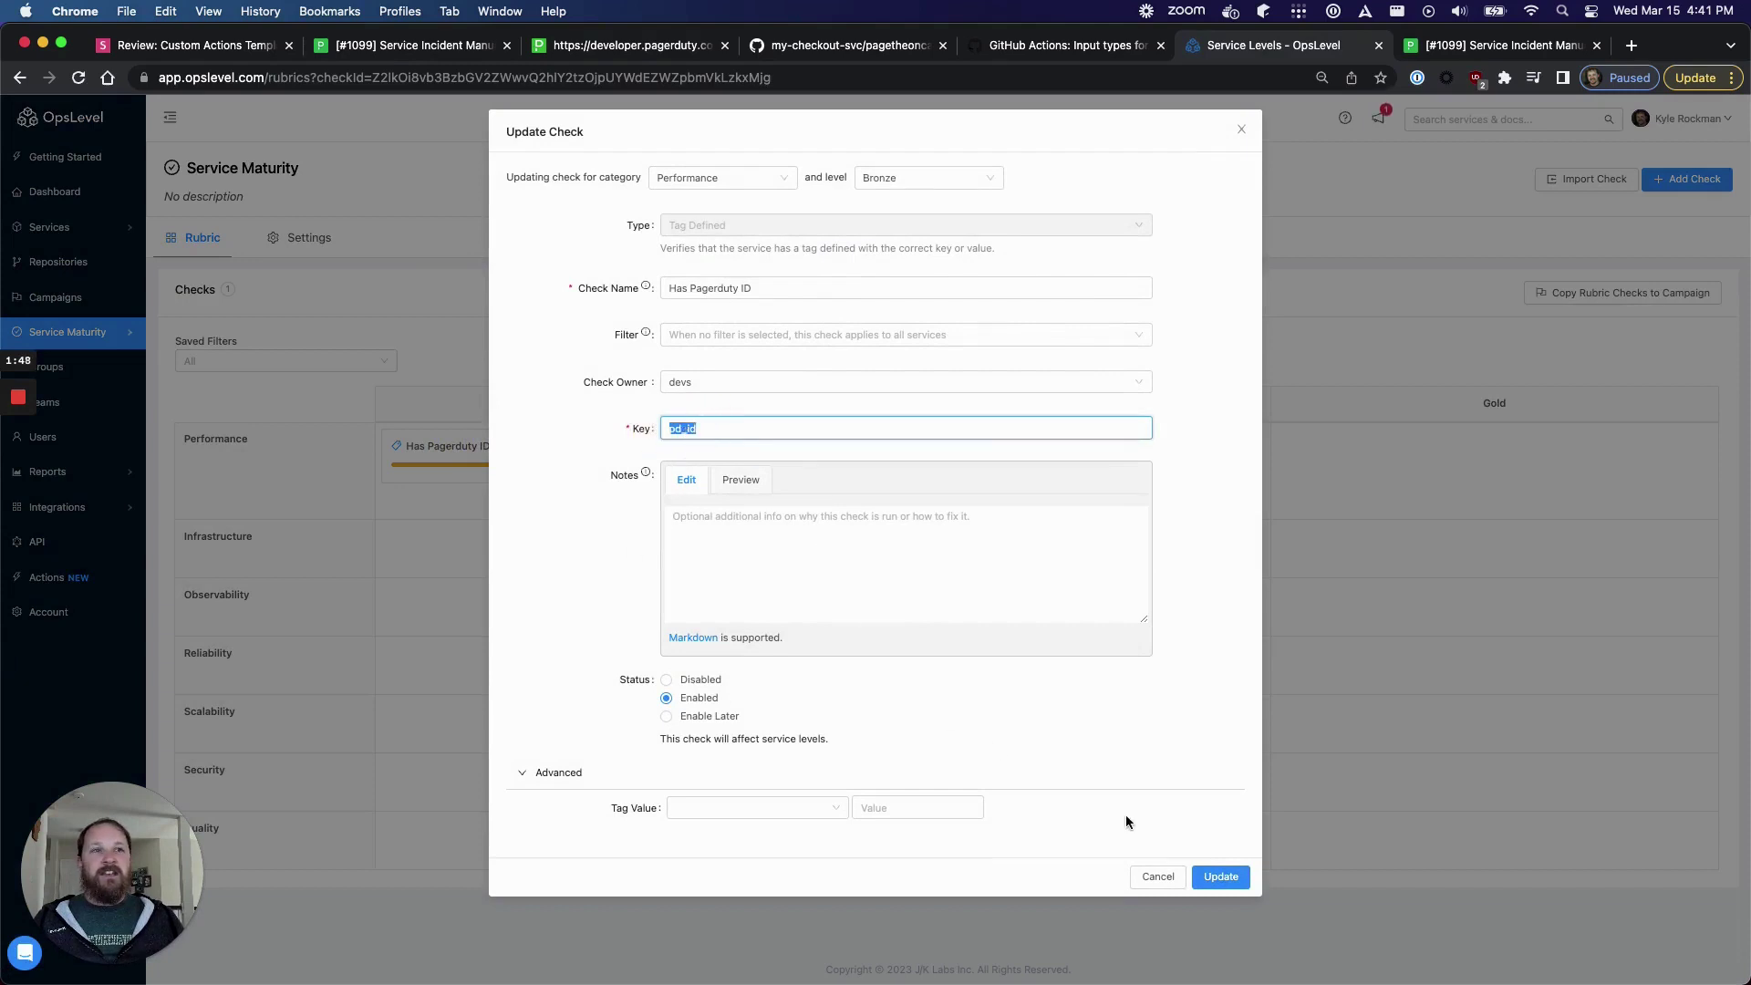
left_click(1175, 883)
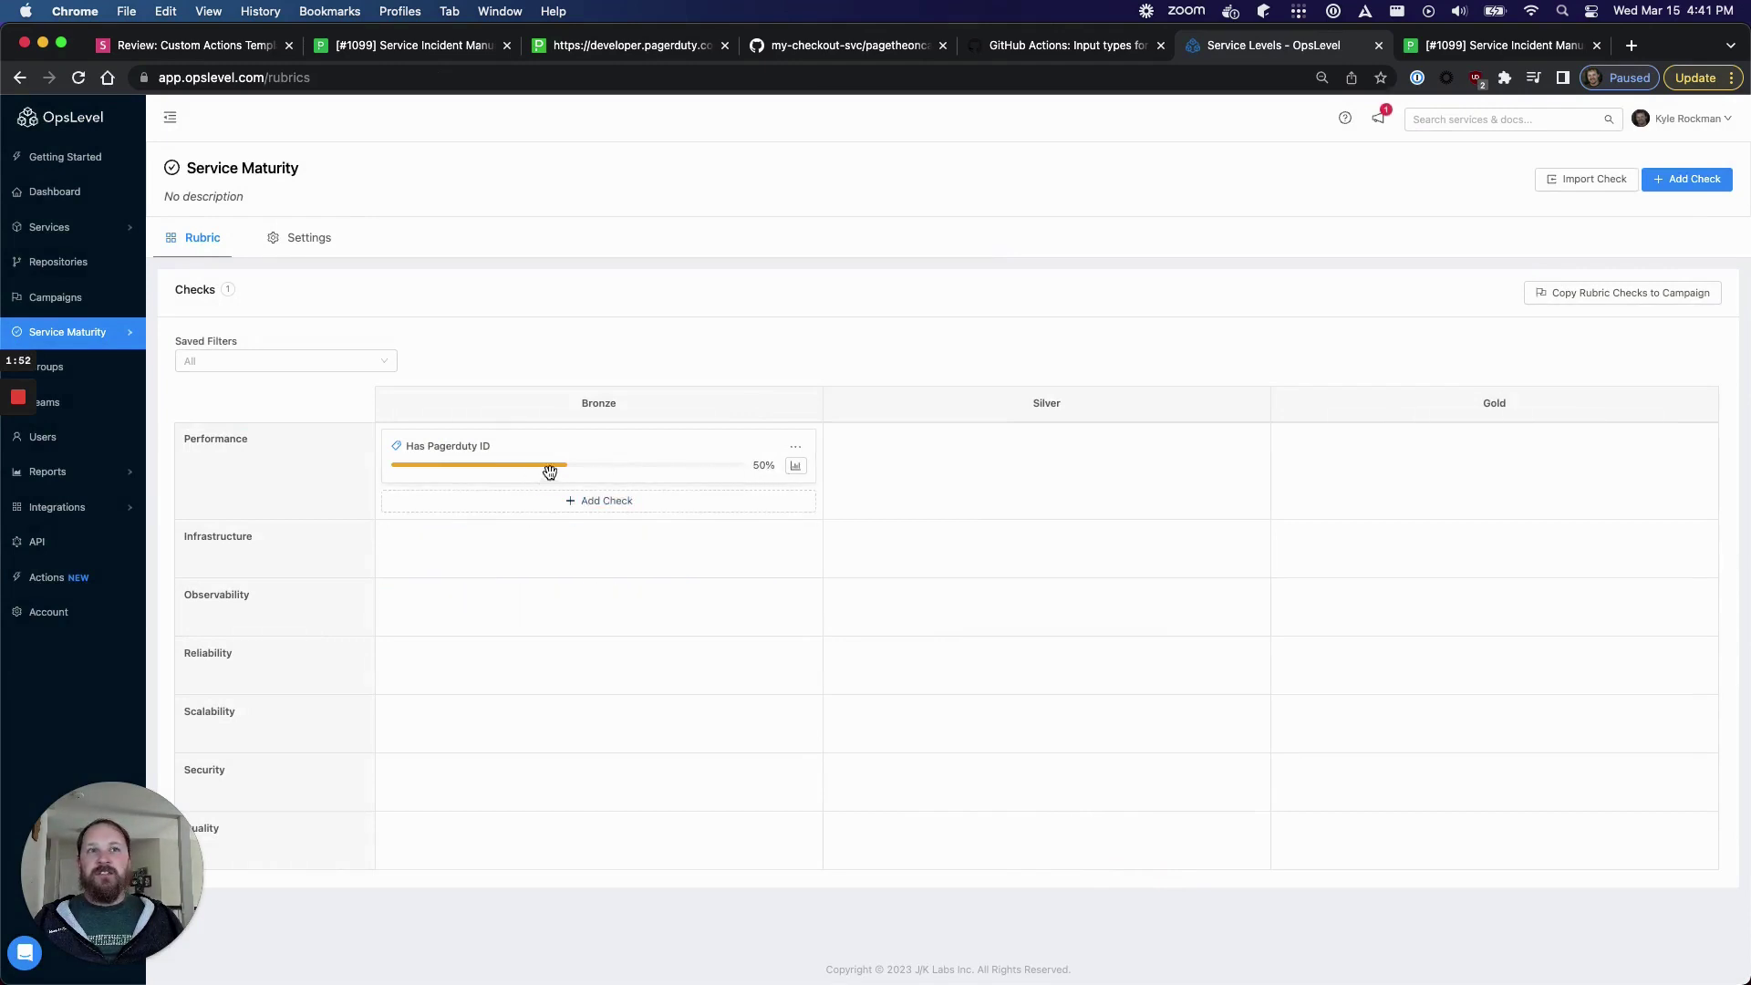
mouse_move(716, 470)
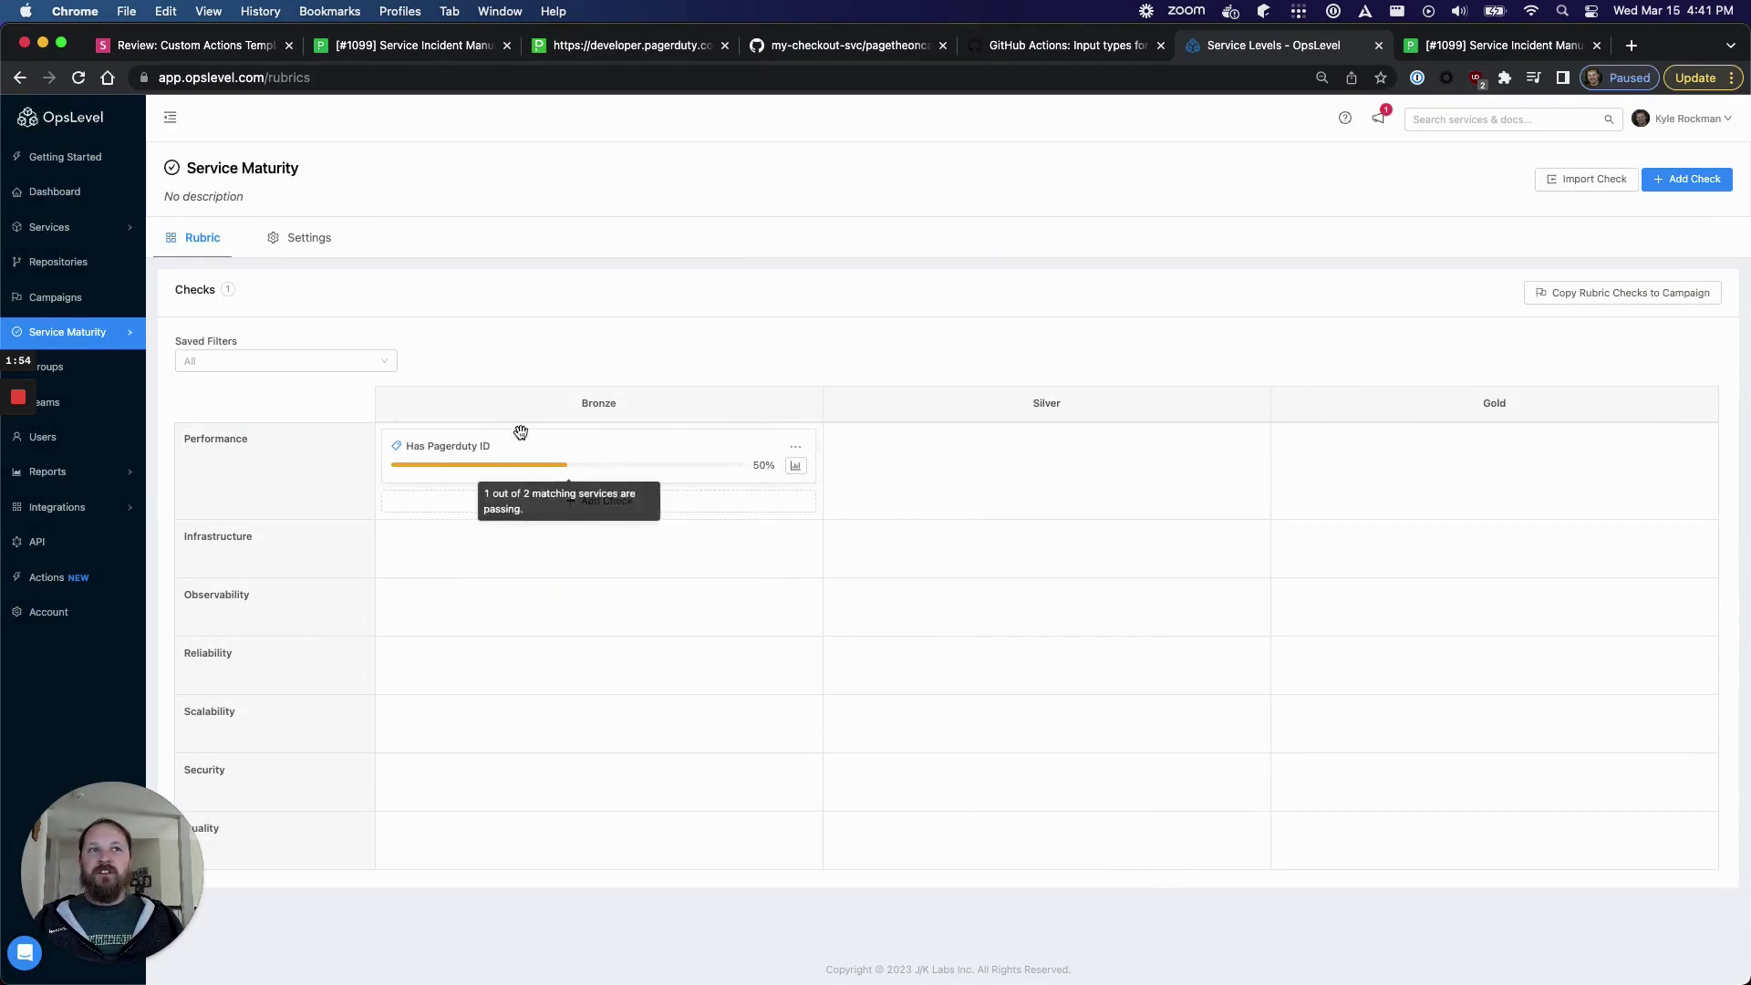
mouse_move(85, 226)
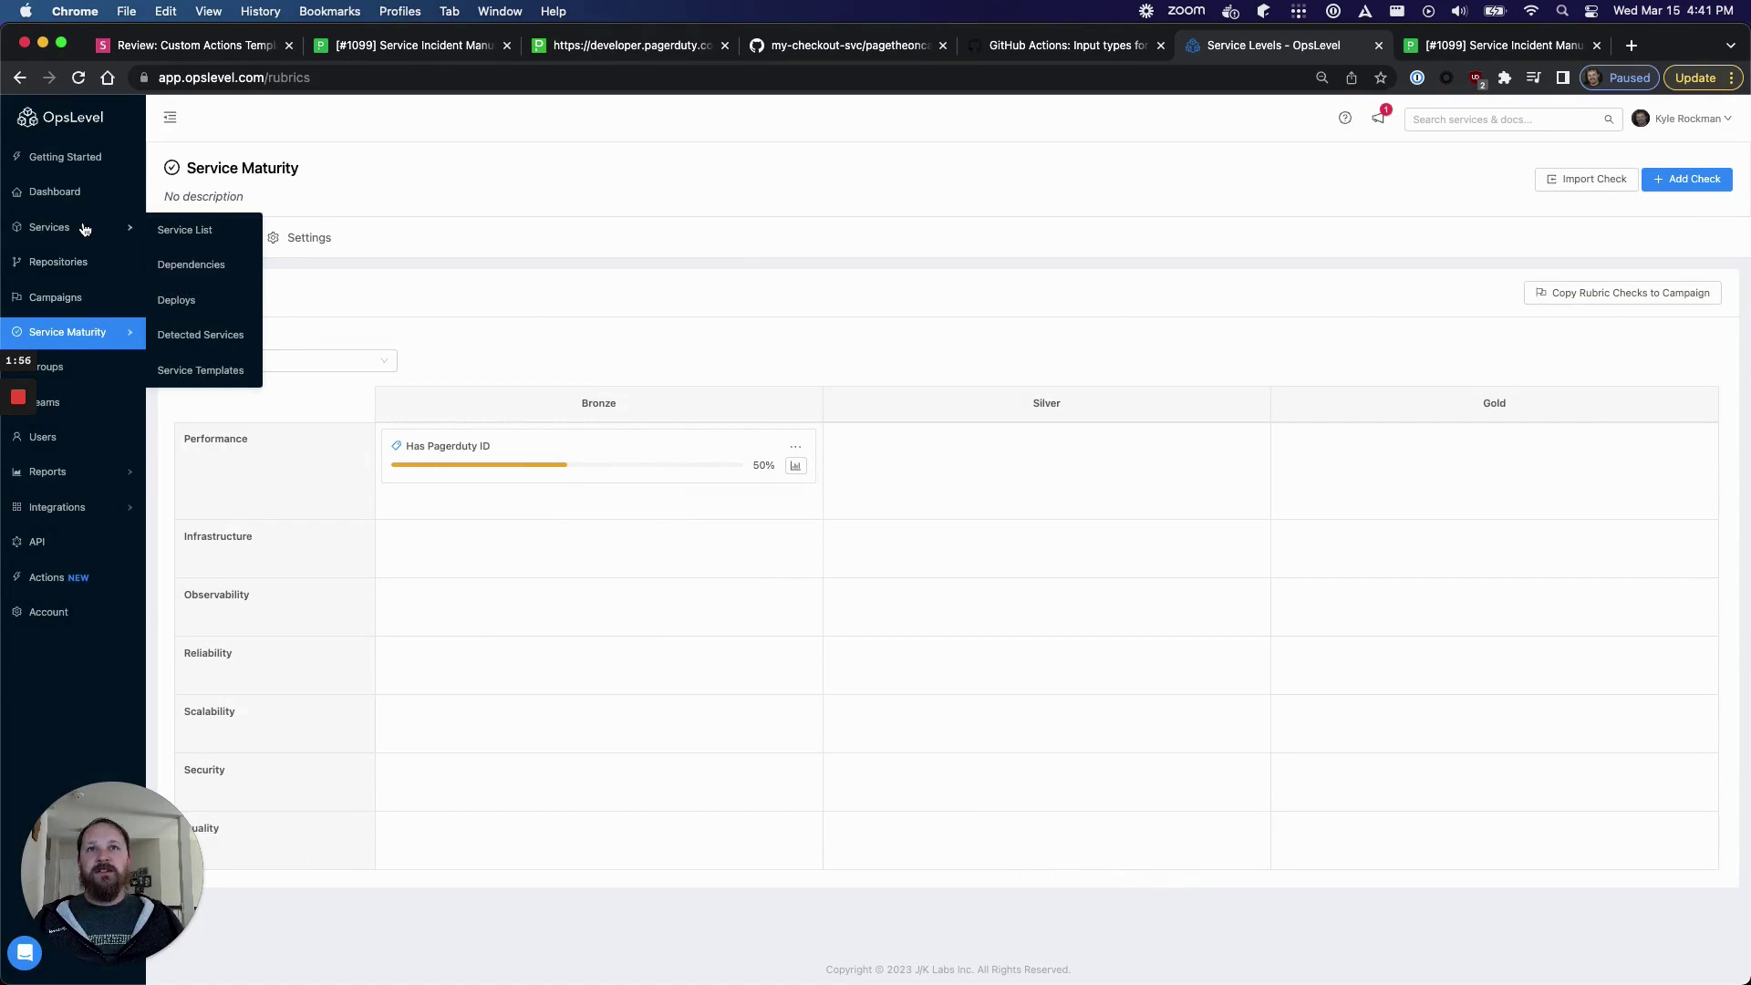
- Inspect the Has Pagerduty ID filter's 'Tag pd_id exists' condition, which matches only Checkout
mouse_move(82, 332)
left_click(183, 374)
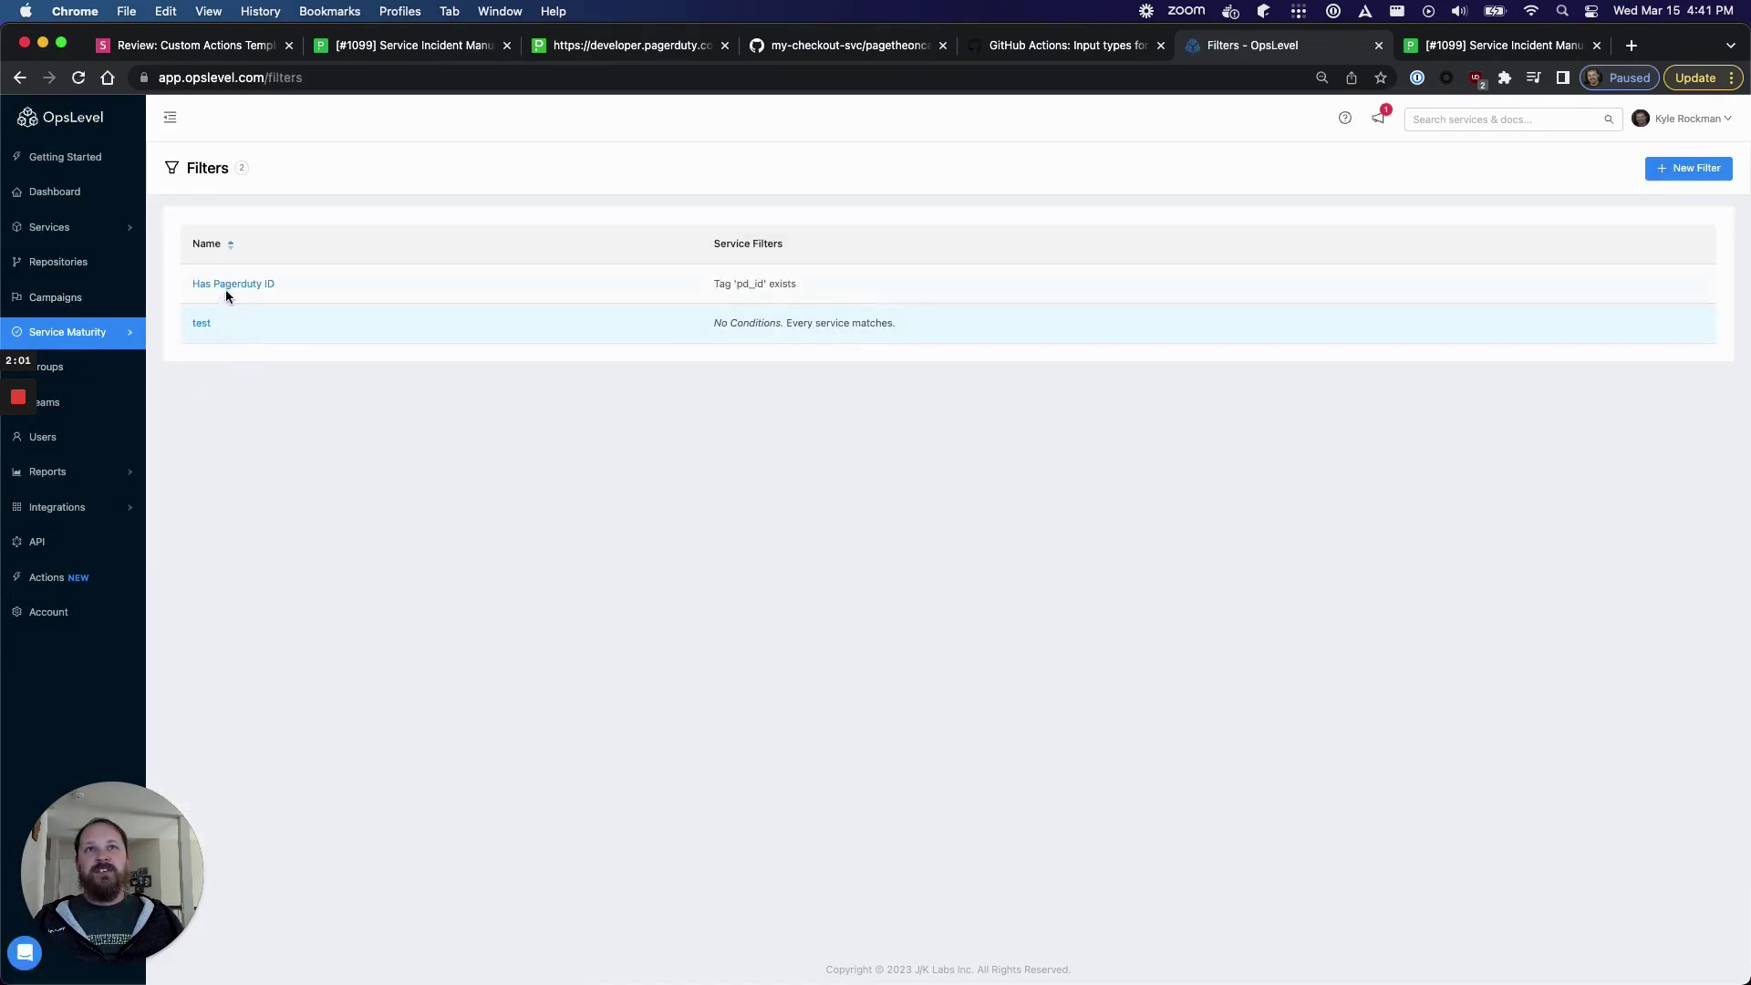
left_click(228, 285)
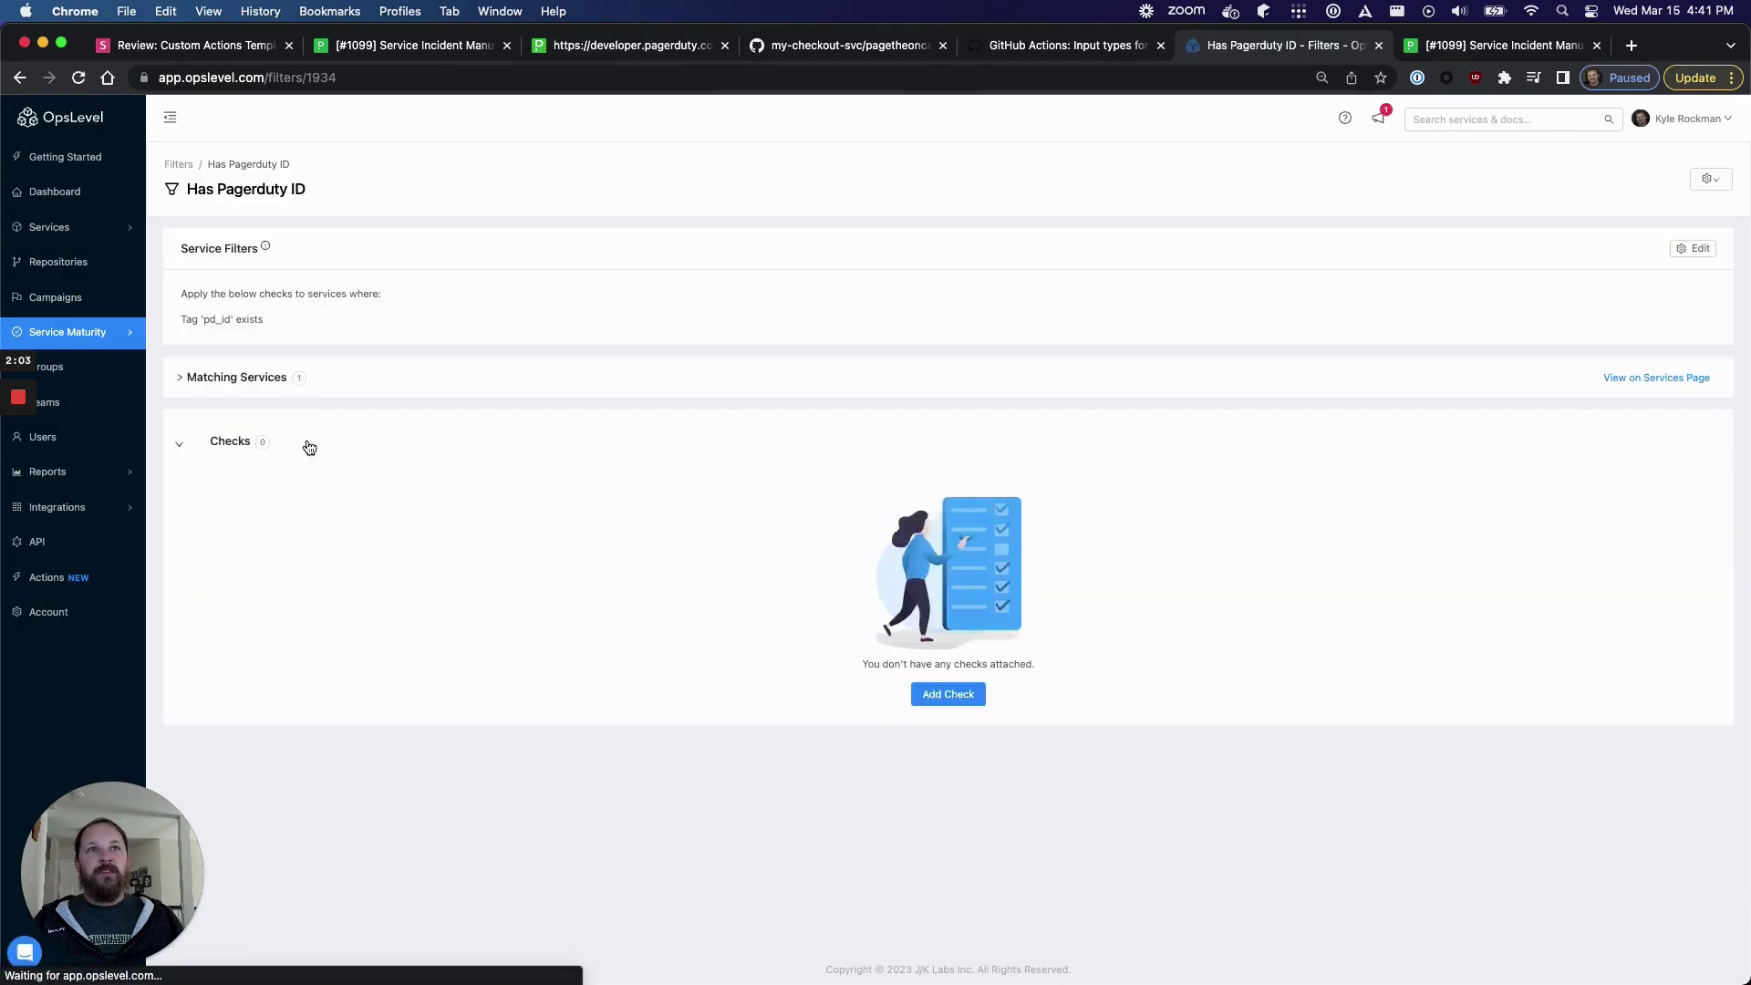
left_click(183, 379)
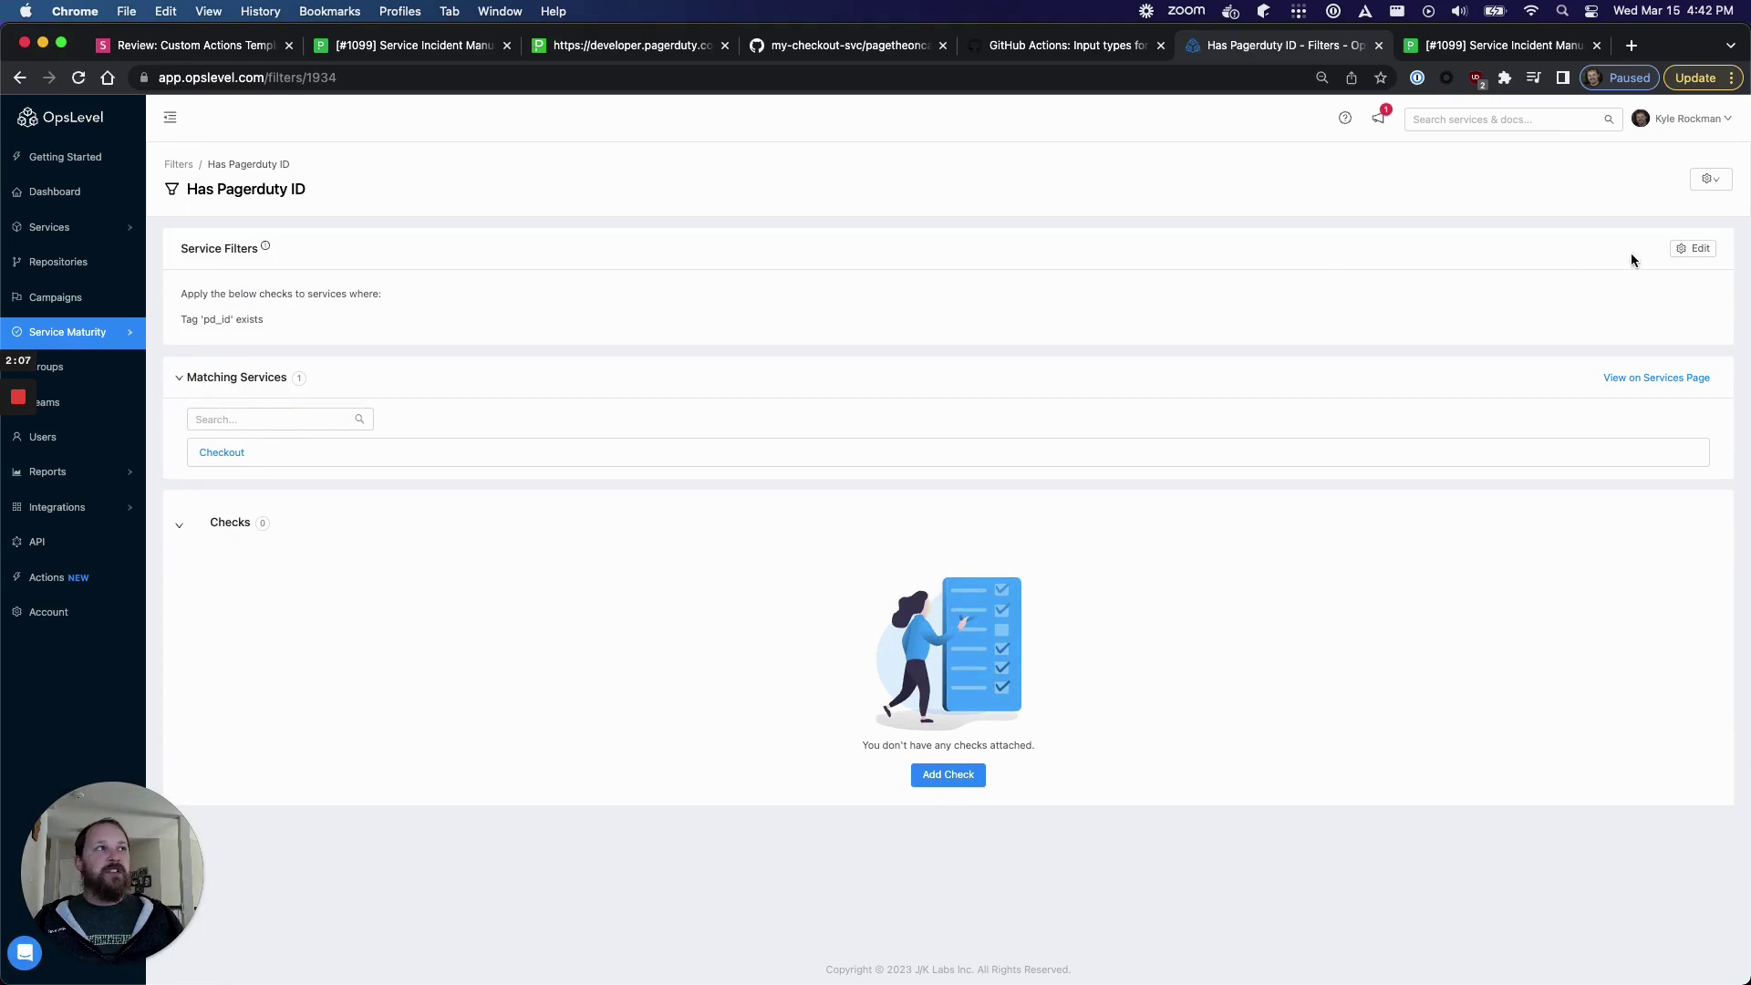
left_click(1694, 248)
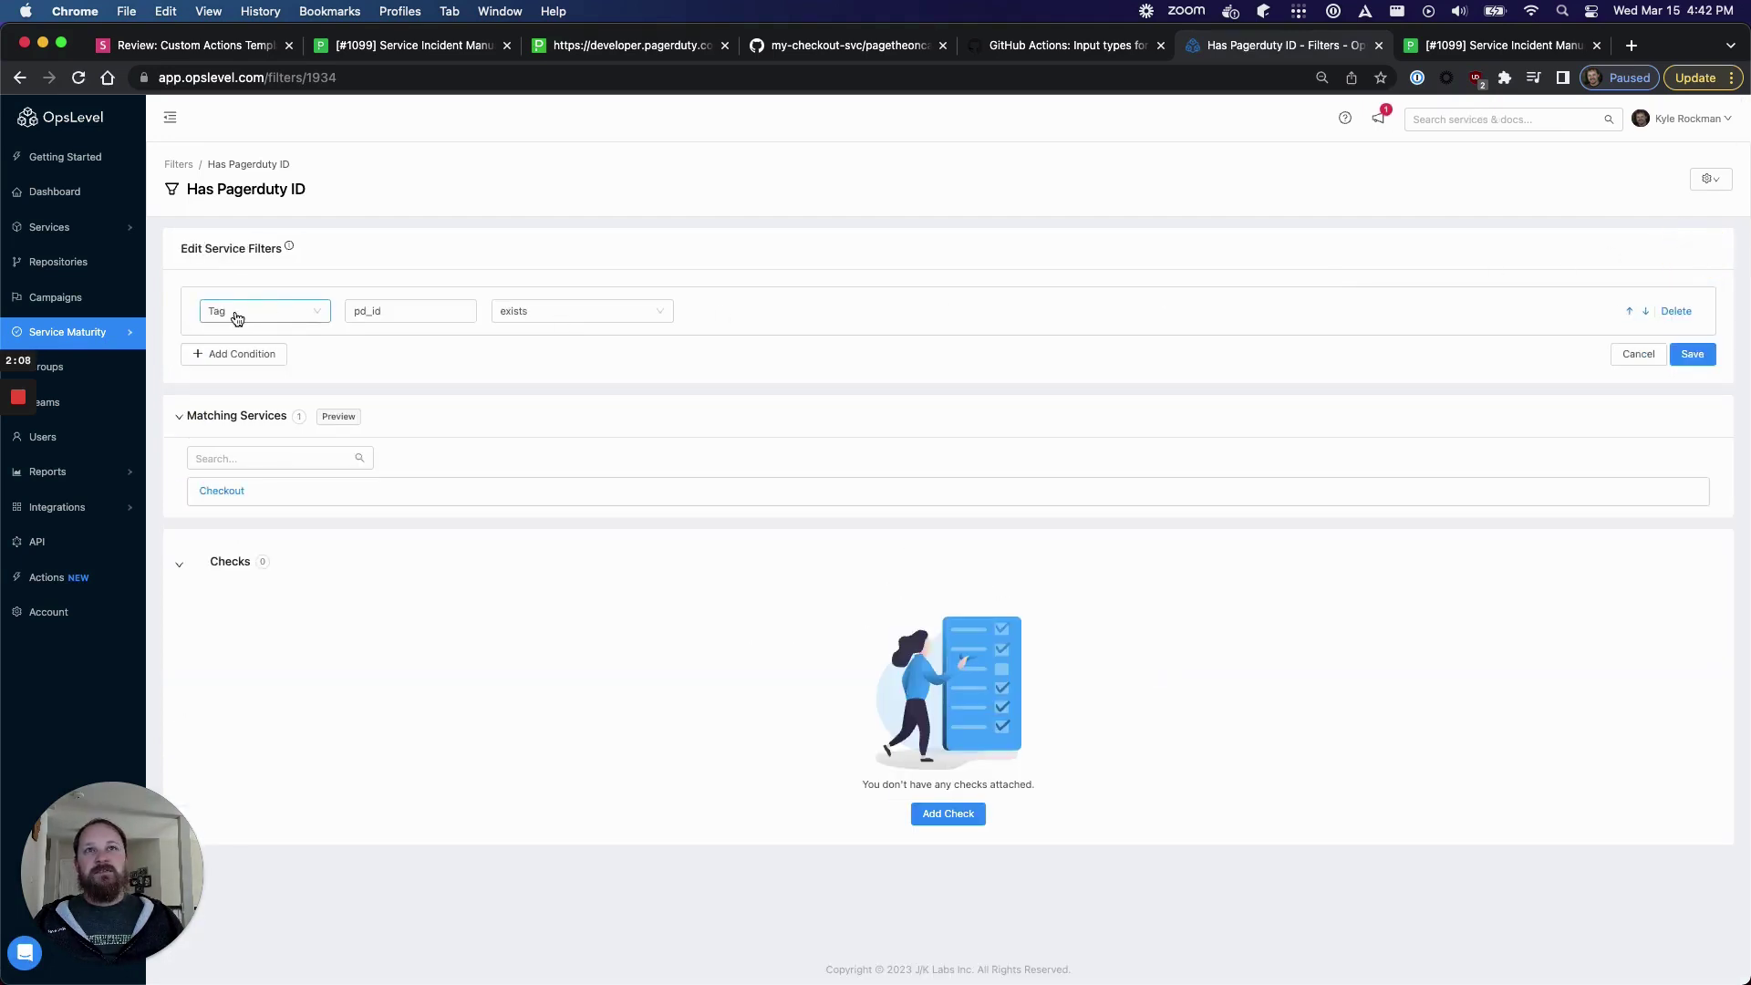
left_click(406, 309)
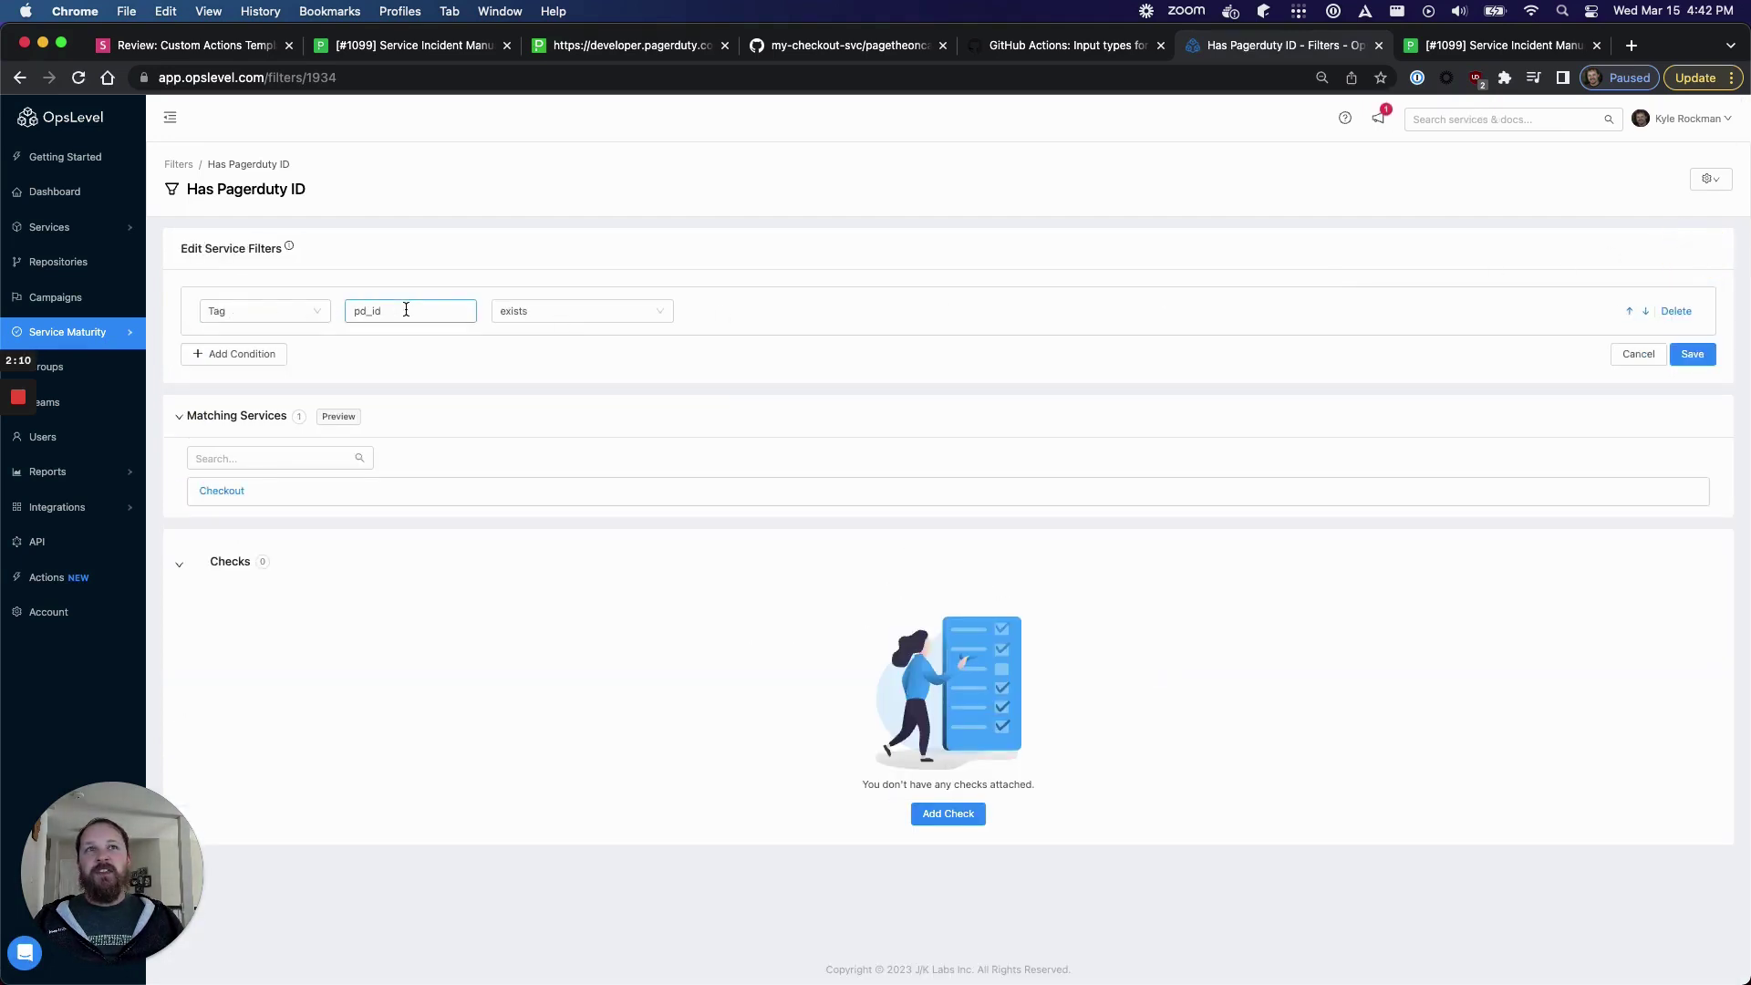
left_click(50, 580)
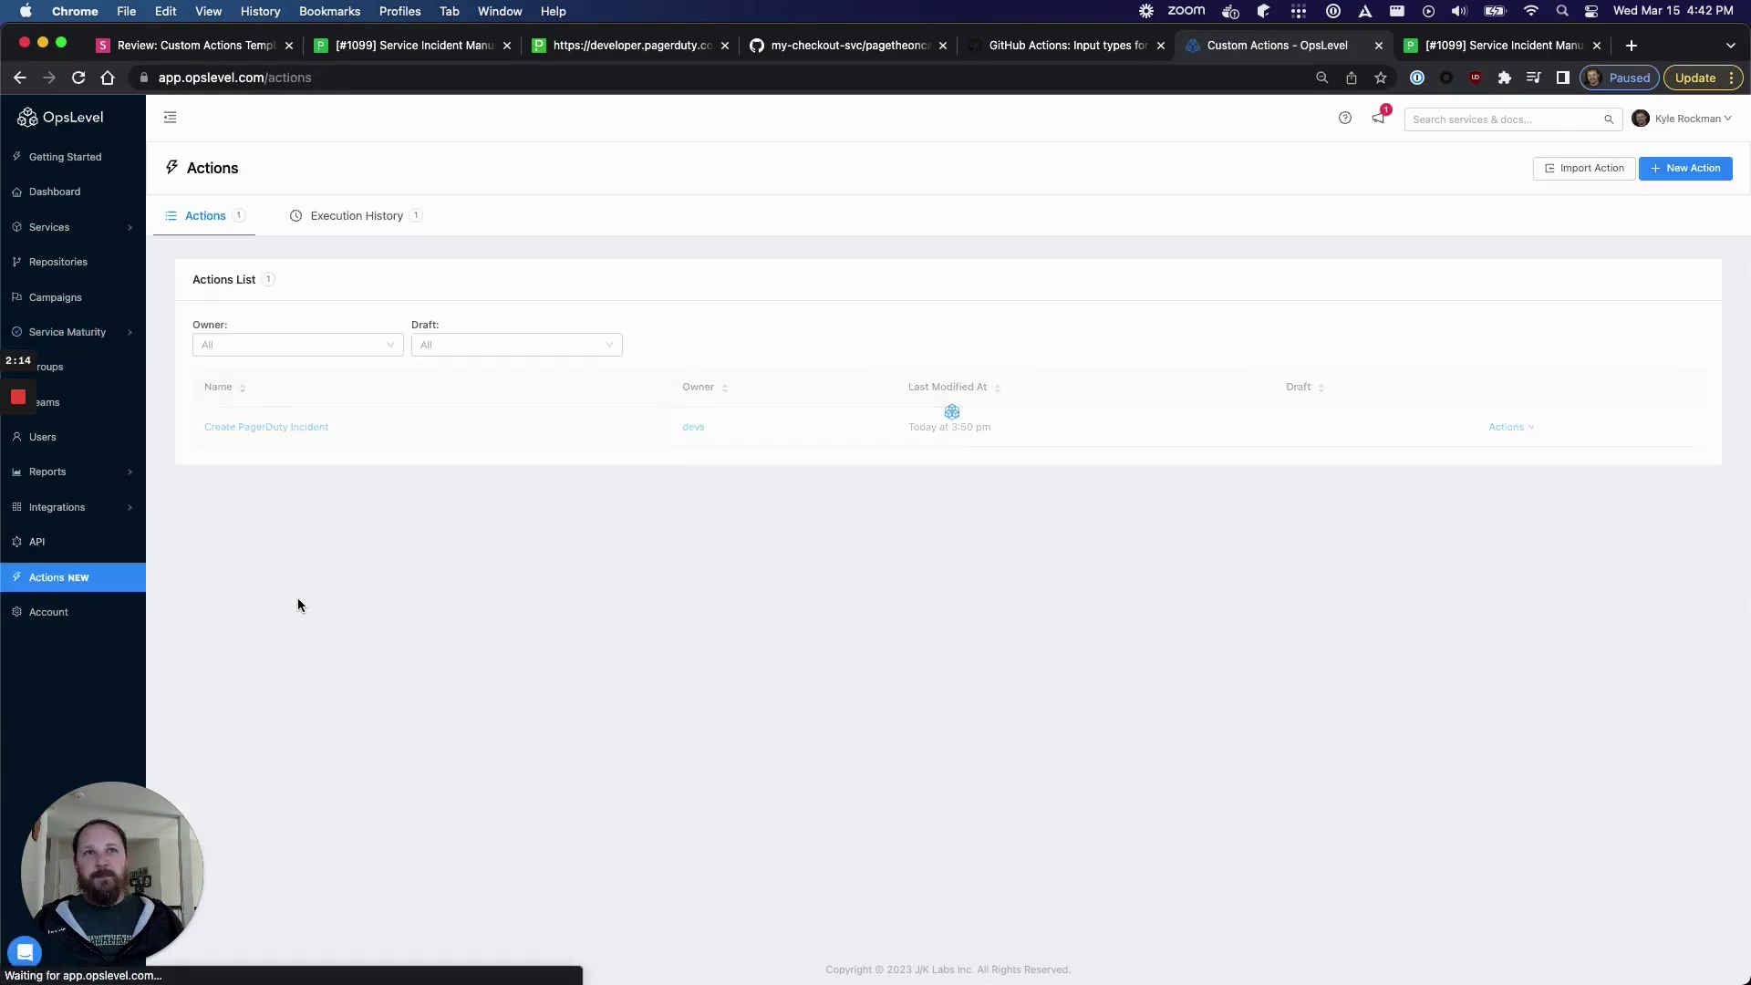
- Set the Create PagerDuty Incident action's service filter to Has Pagerduty ID and save
left_click(263, 427)
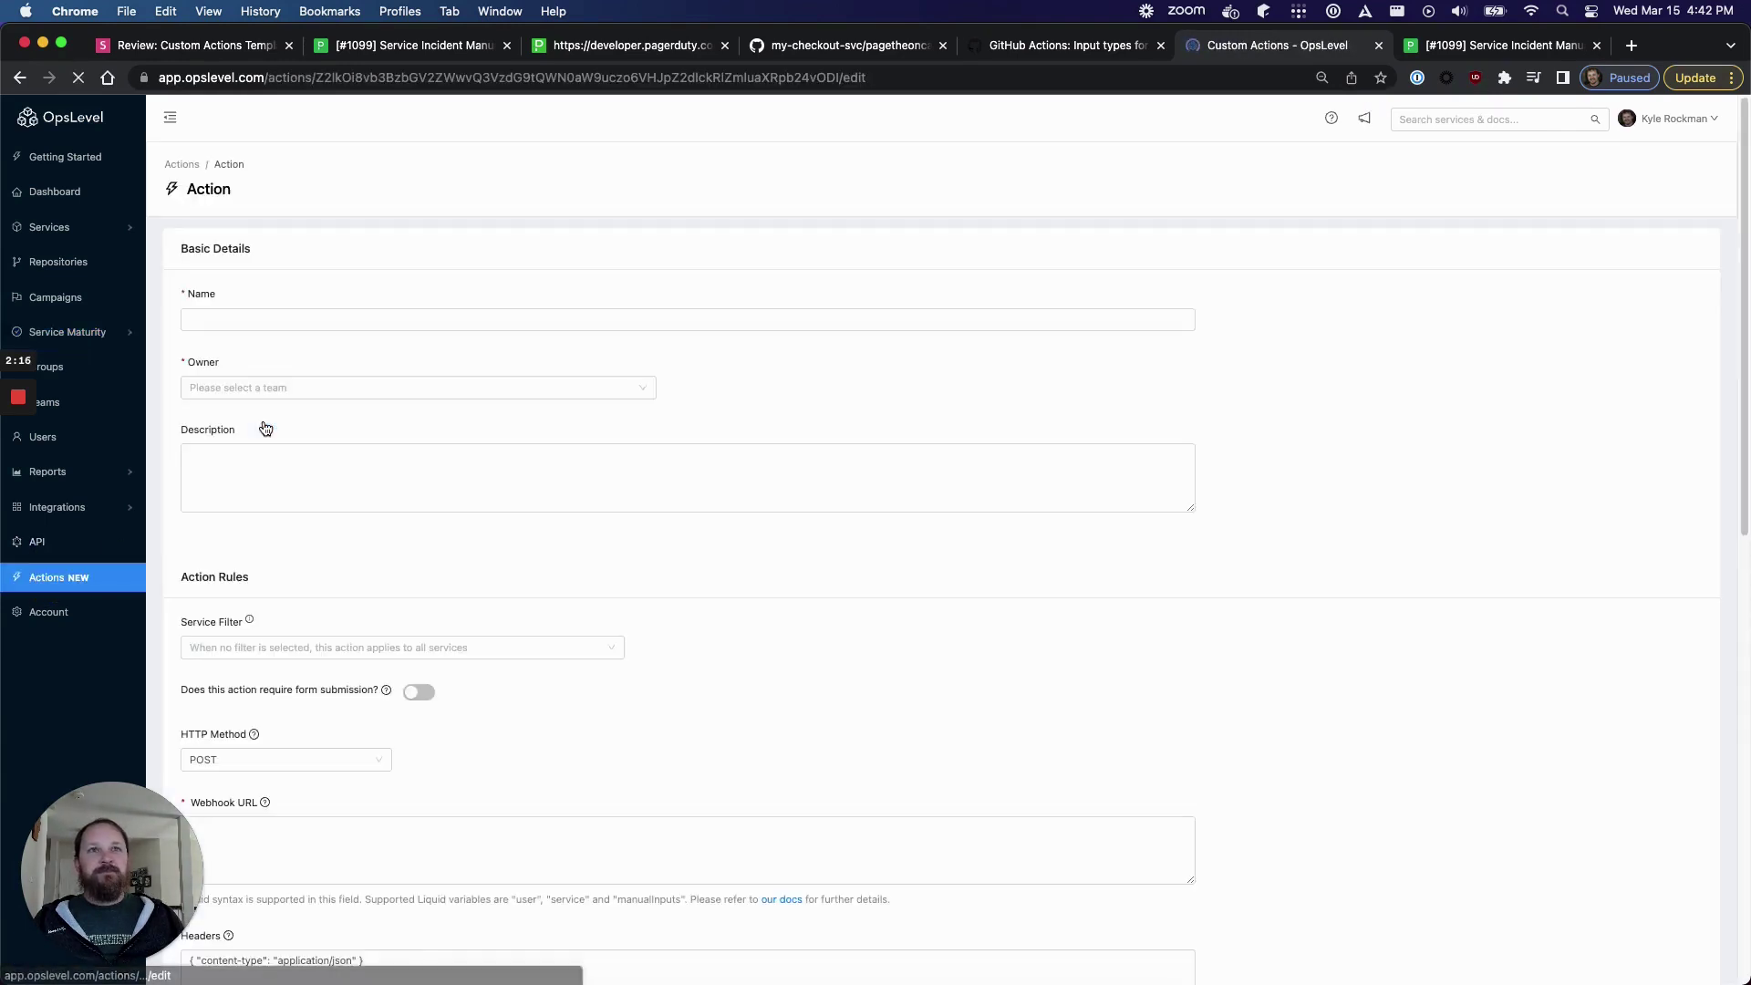
left_click(251, 649)
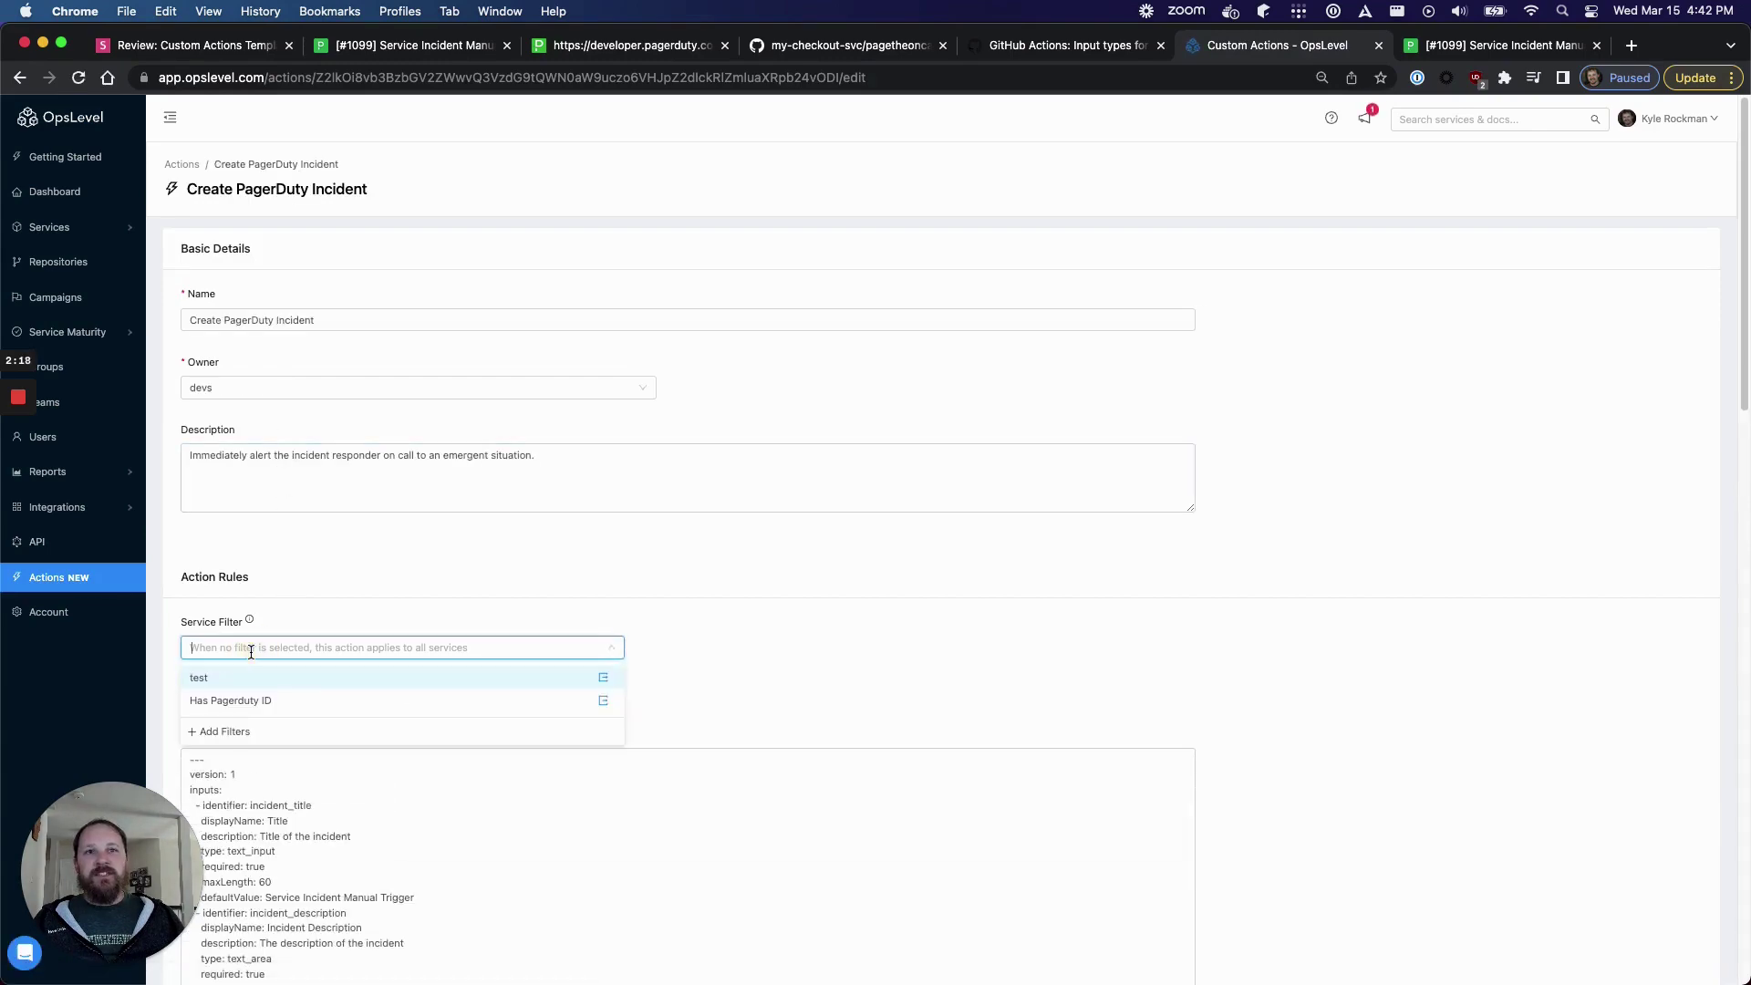
left_click(249, 701)
scroll(493, 680, "down", 10)
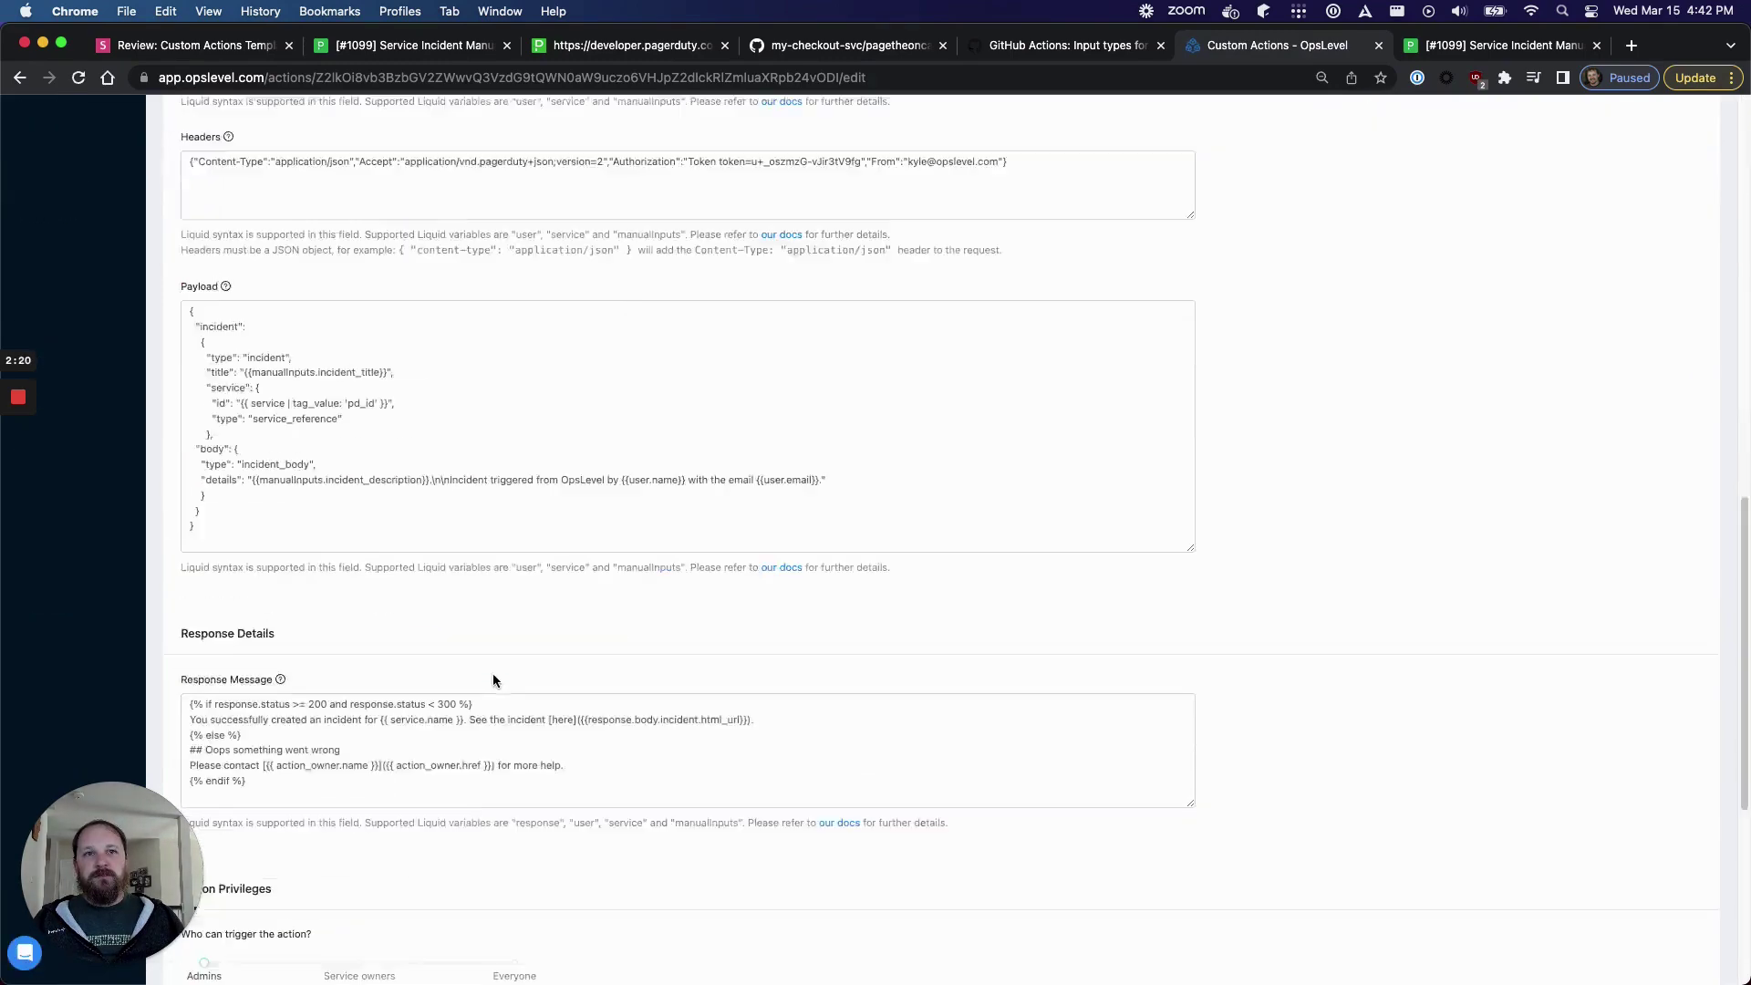
scroll(492, 680, "down", 5)
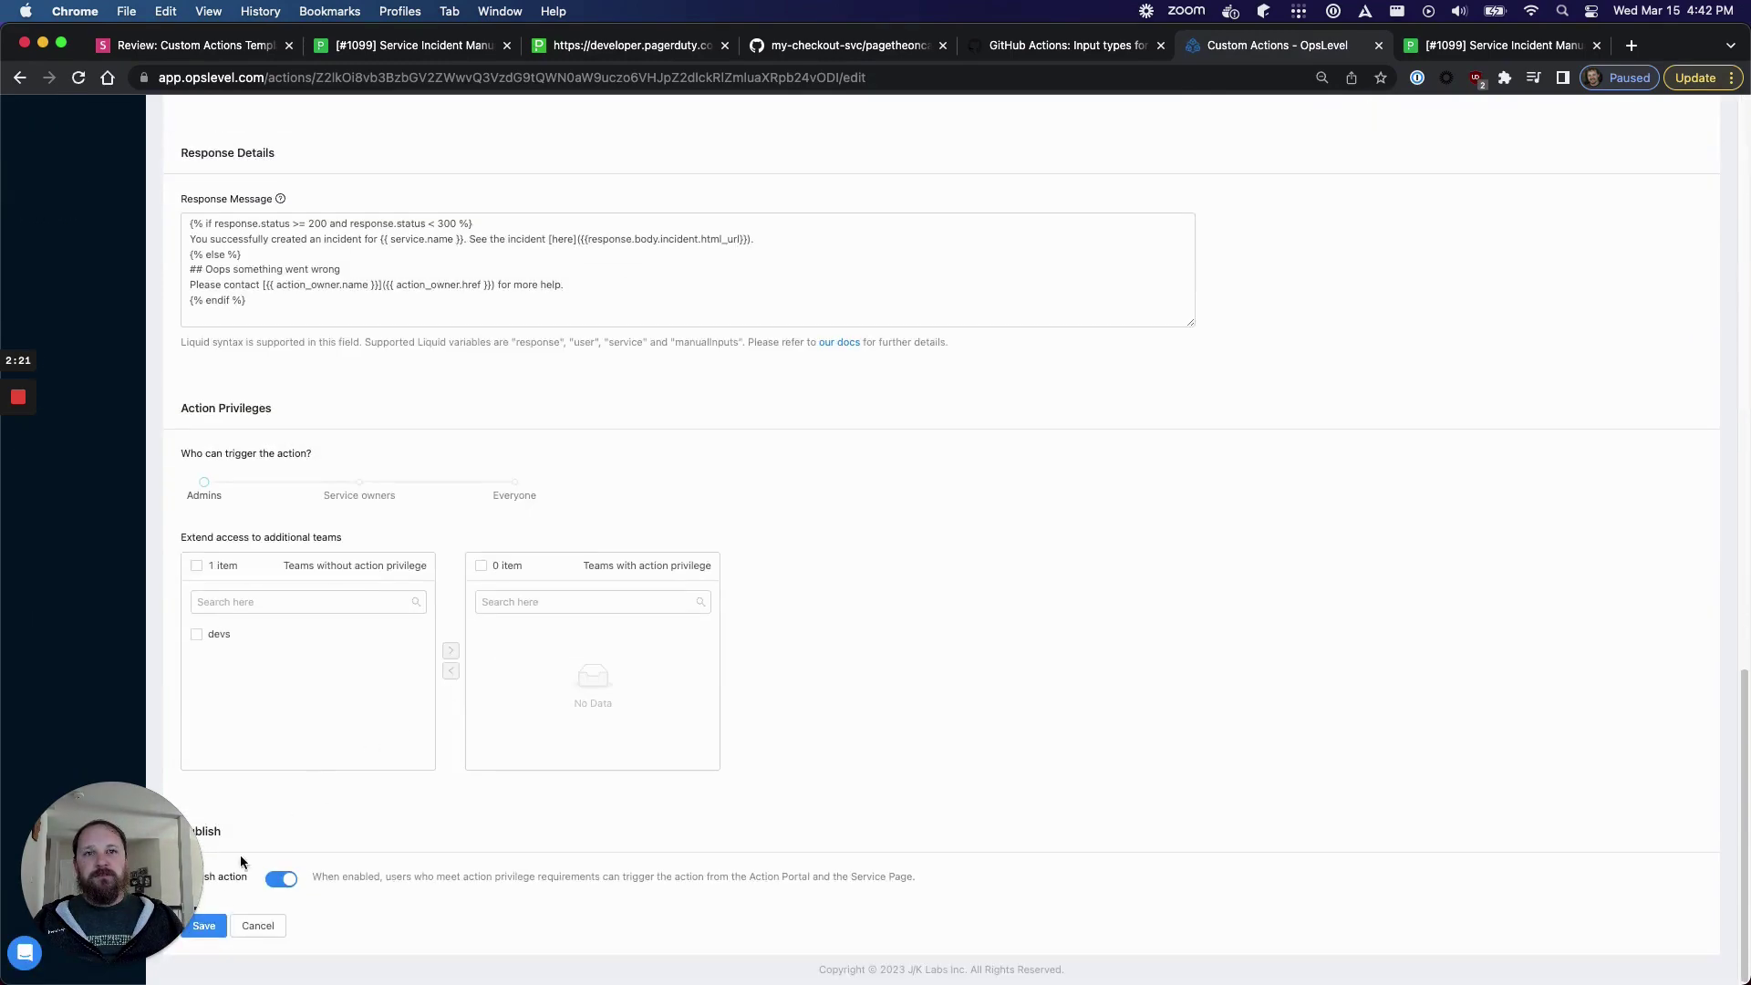
left_click(203, 926)
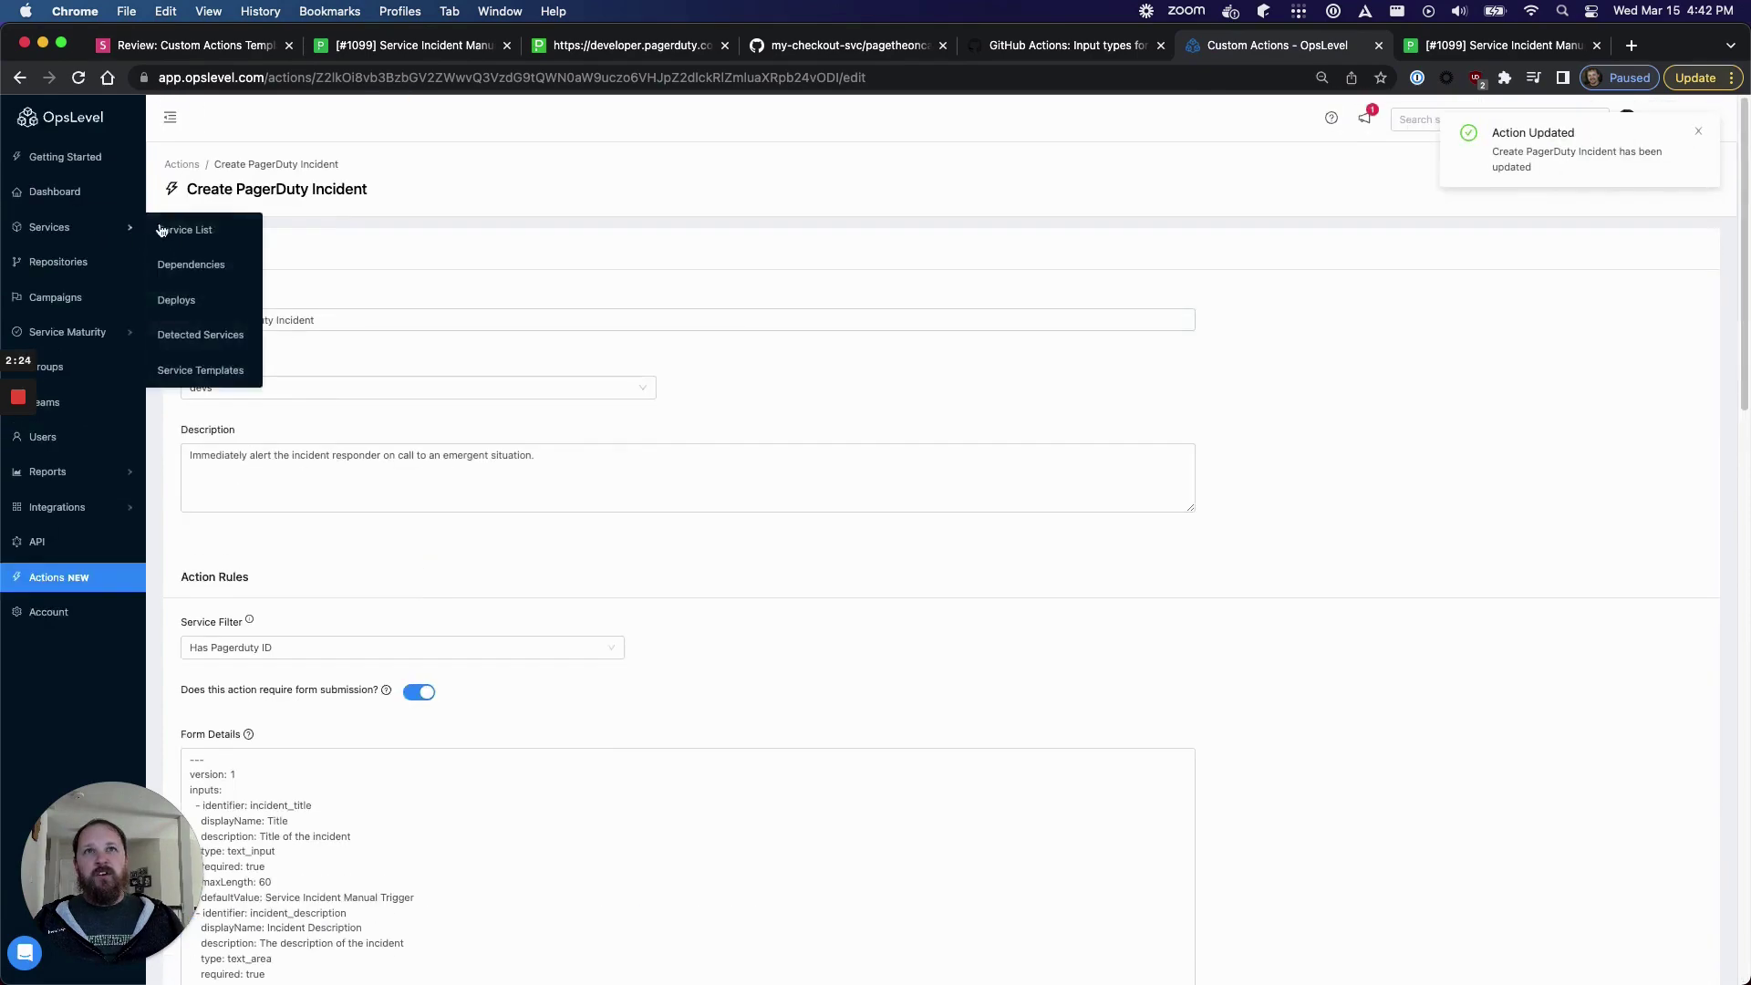
left_click(164, 228)
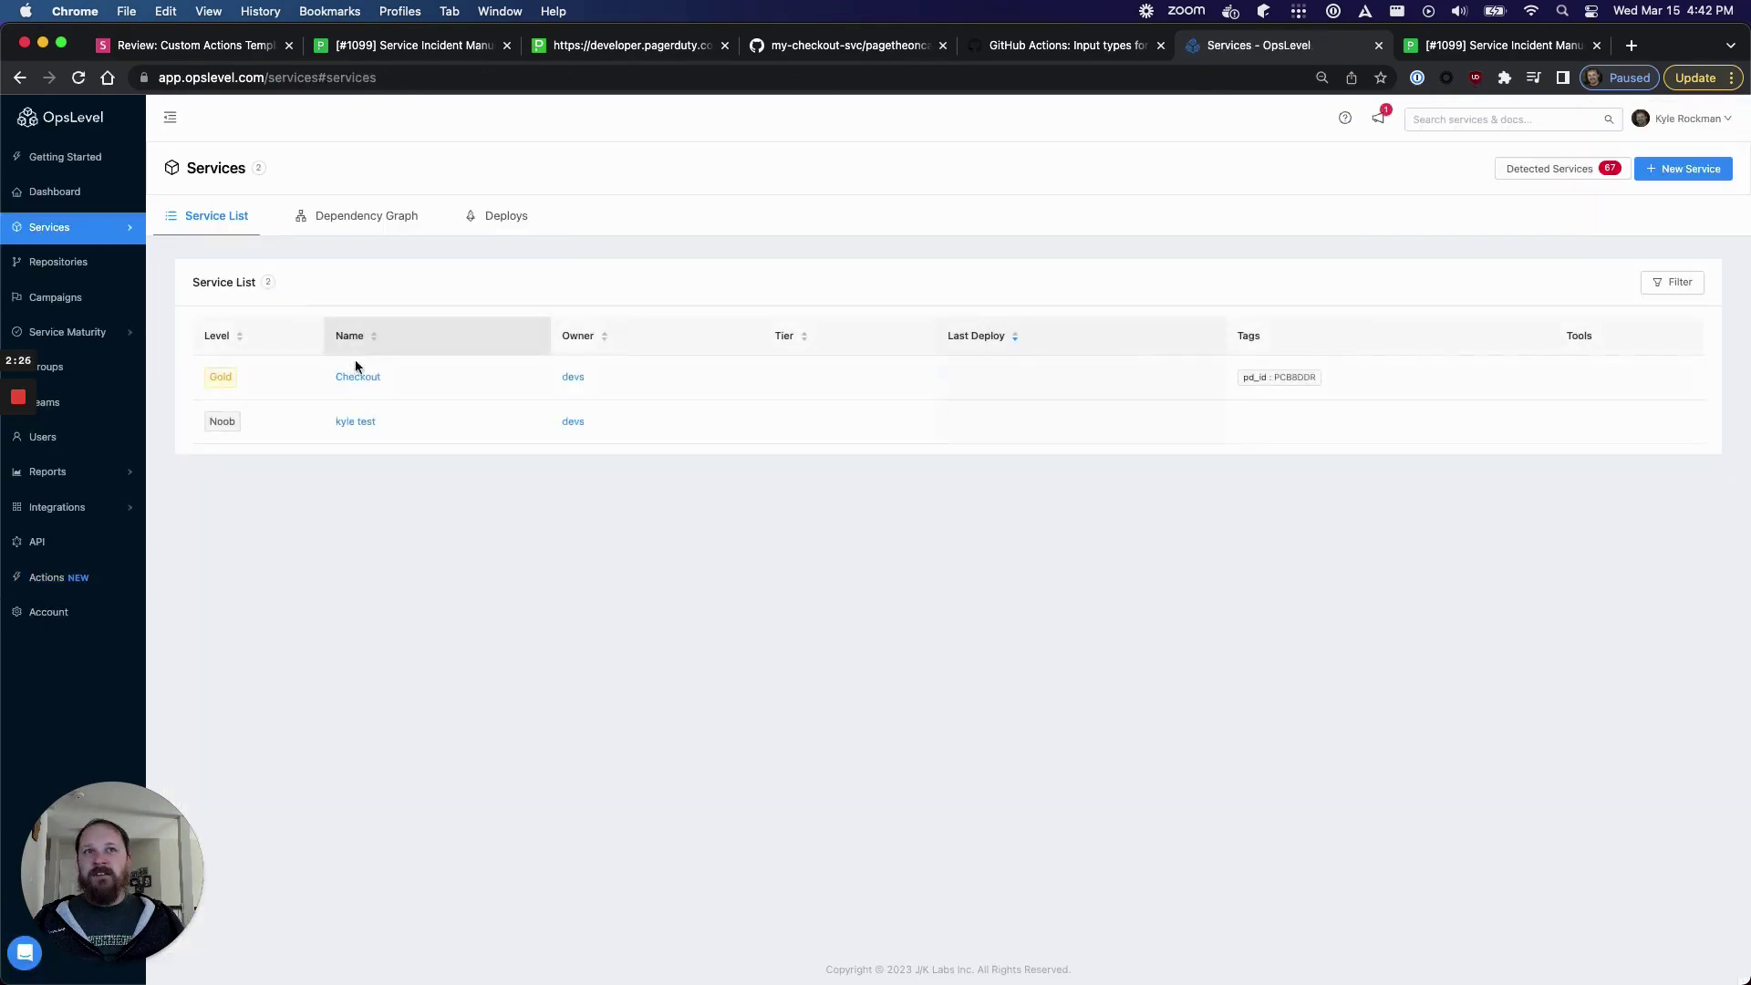
- Open kyle test and confirm its Actions list shows no actions found
left_click(358, 423)
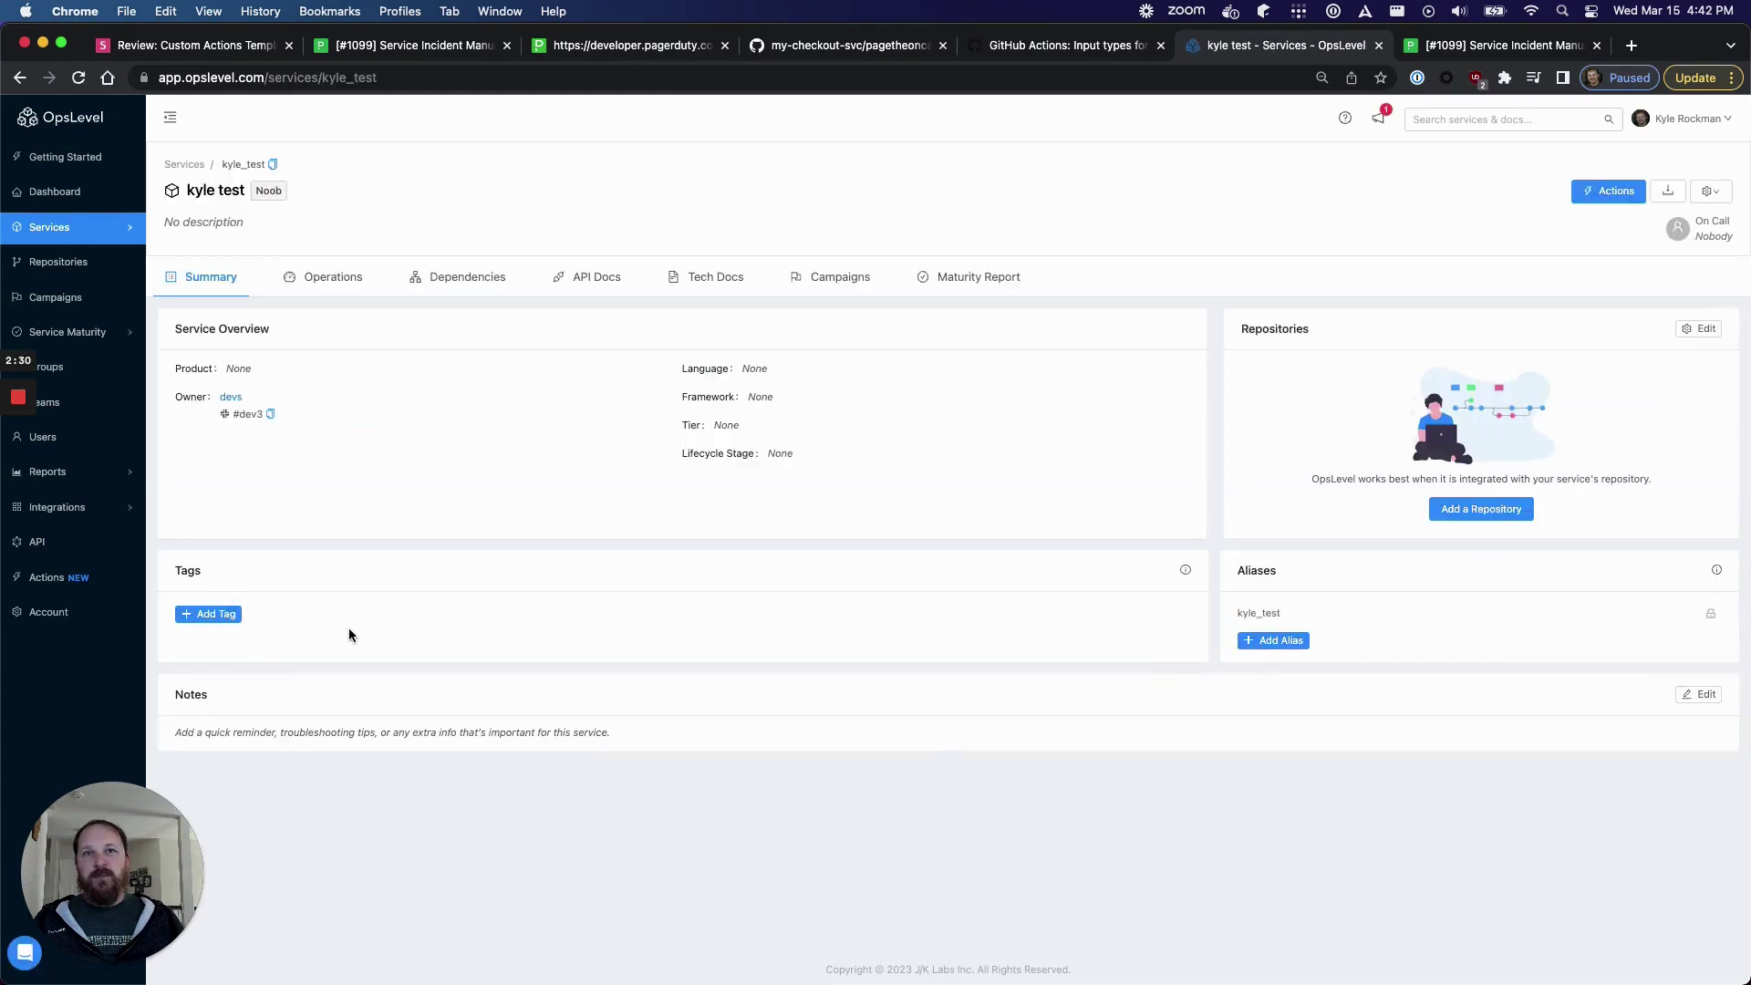
left_click(1608, 191)
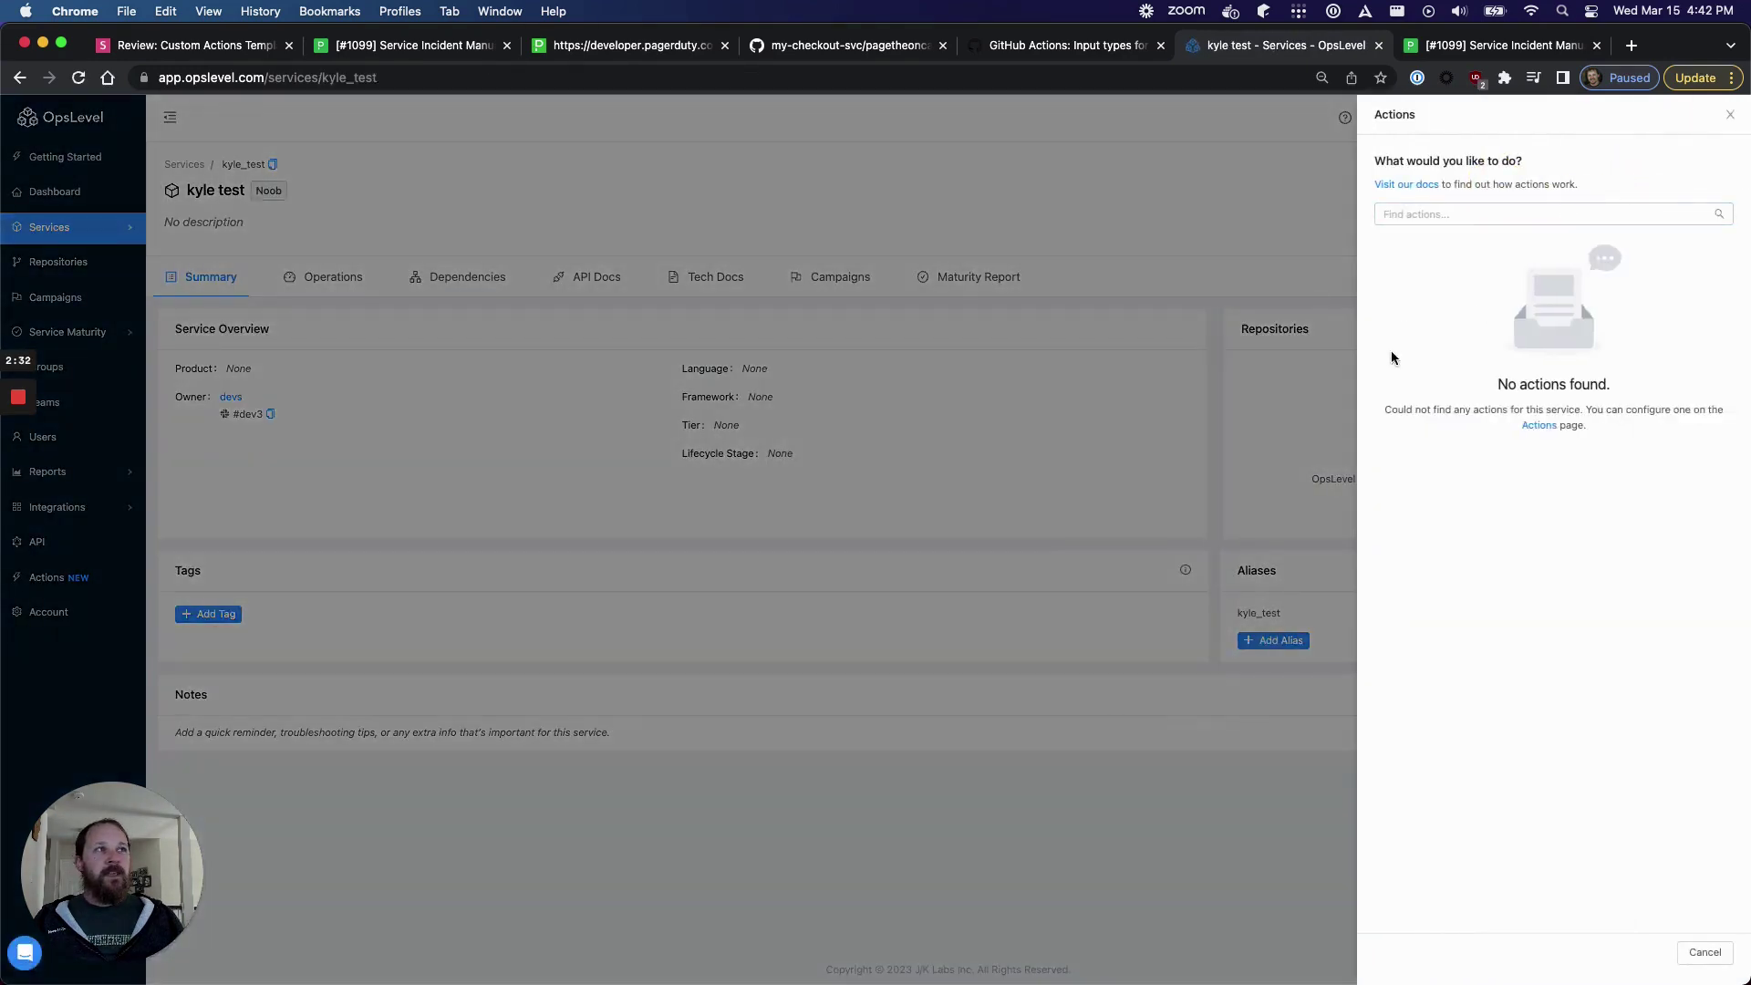
left_click(1288, 236)
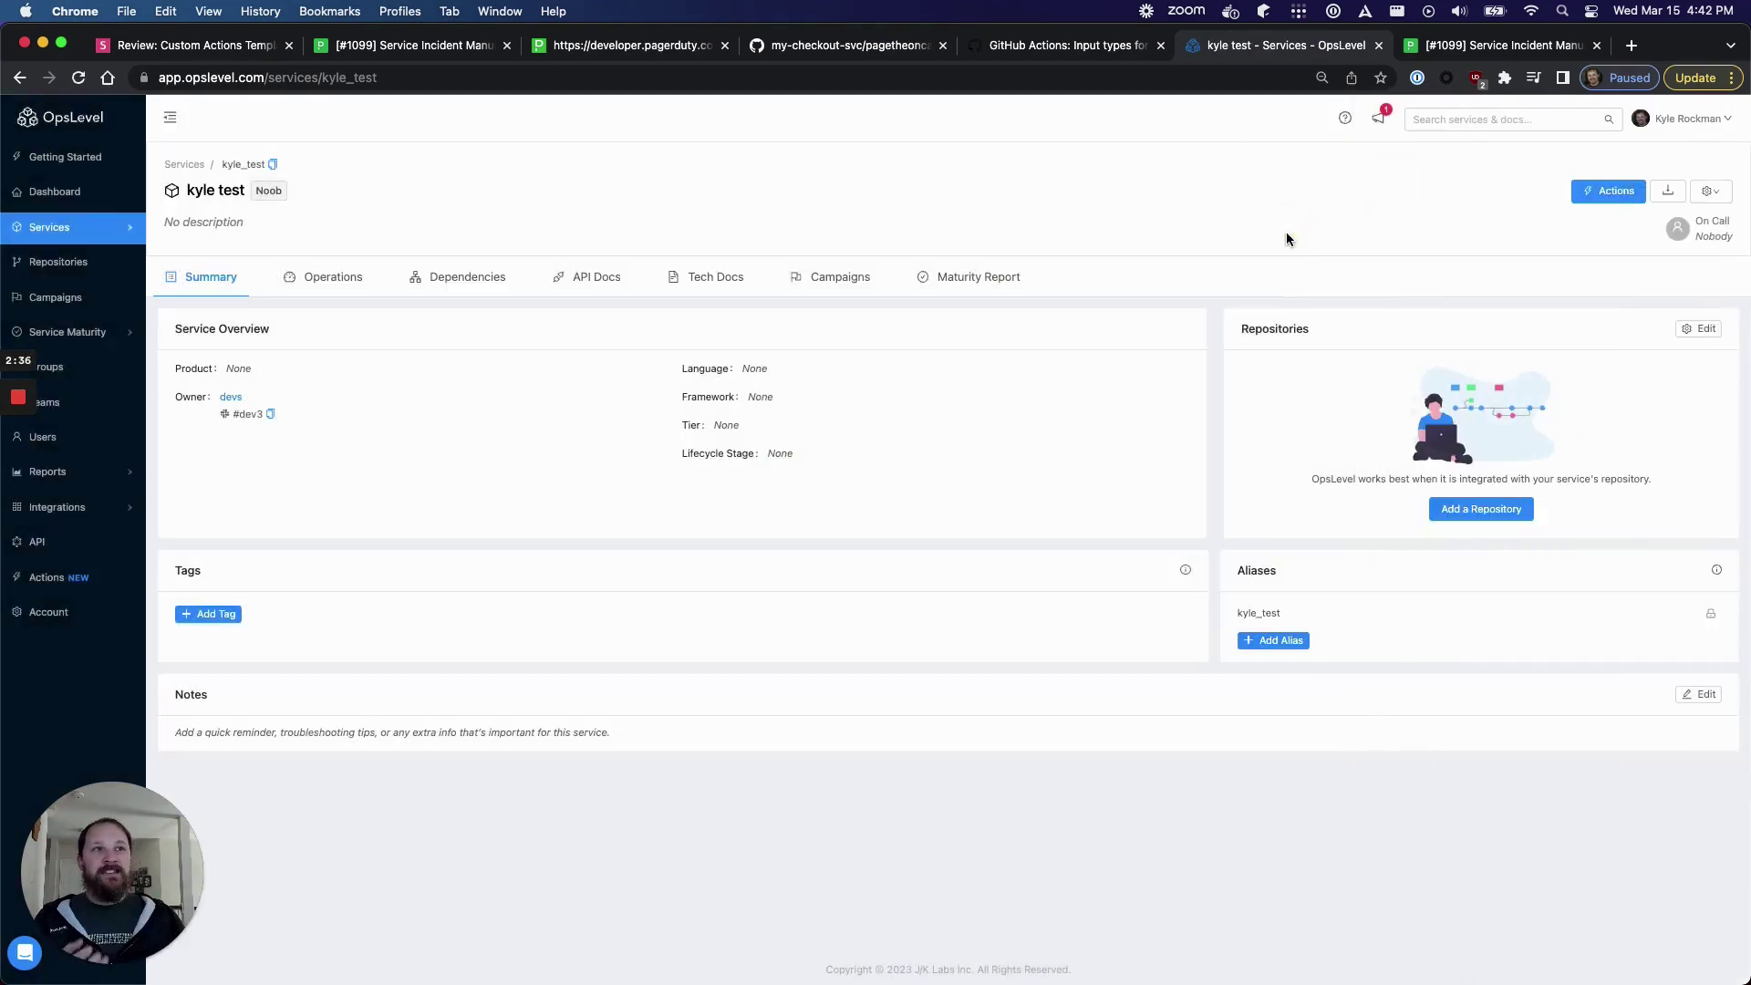
- On kyle test's Maturity Report, start fixing the failing Has Pagerduty ID check
left_click(998, 280)
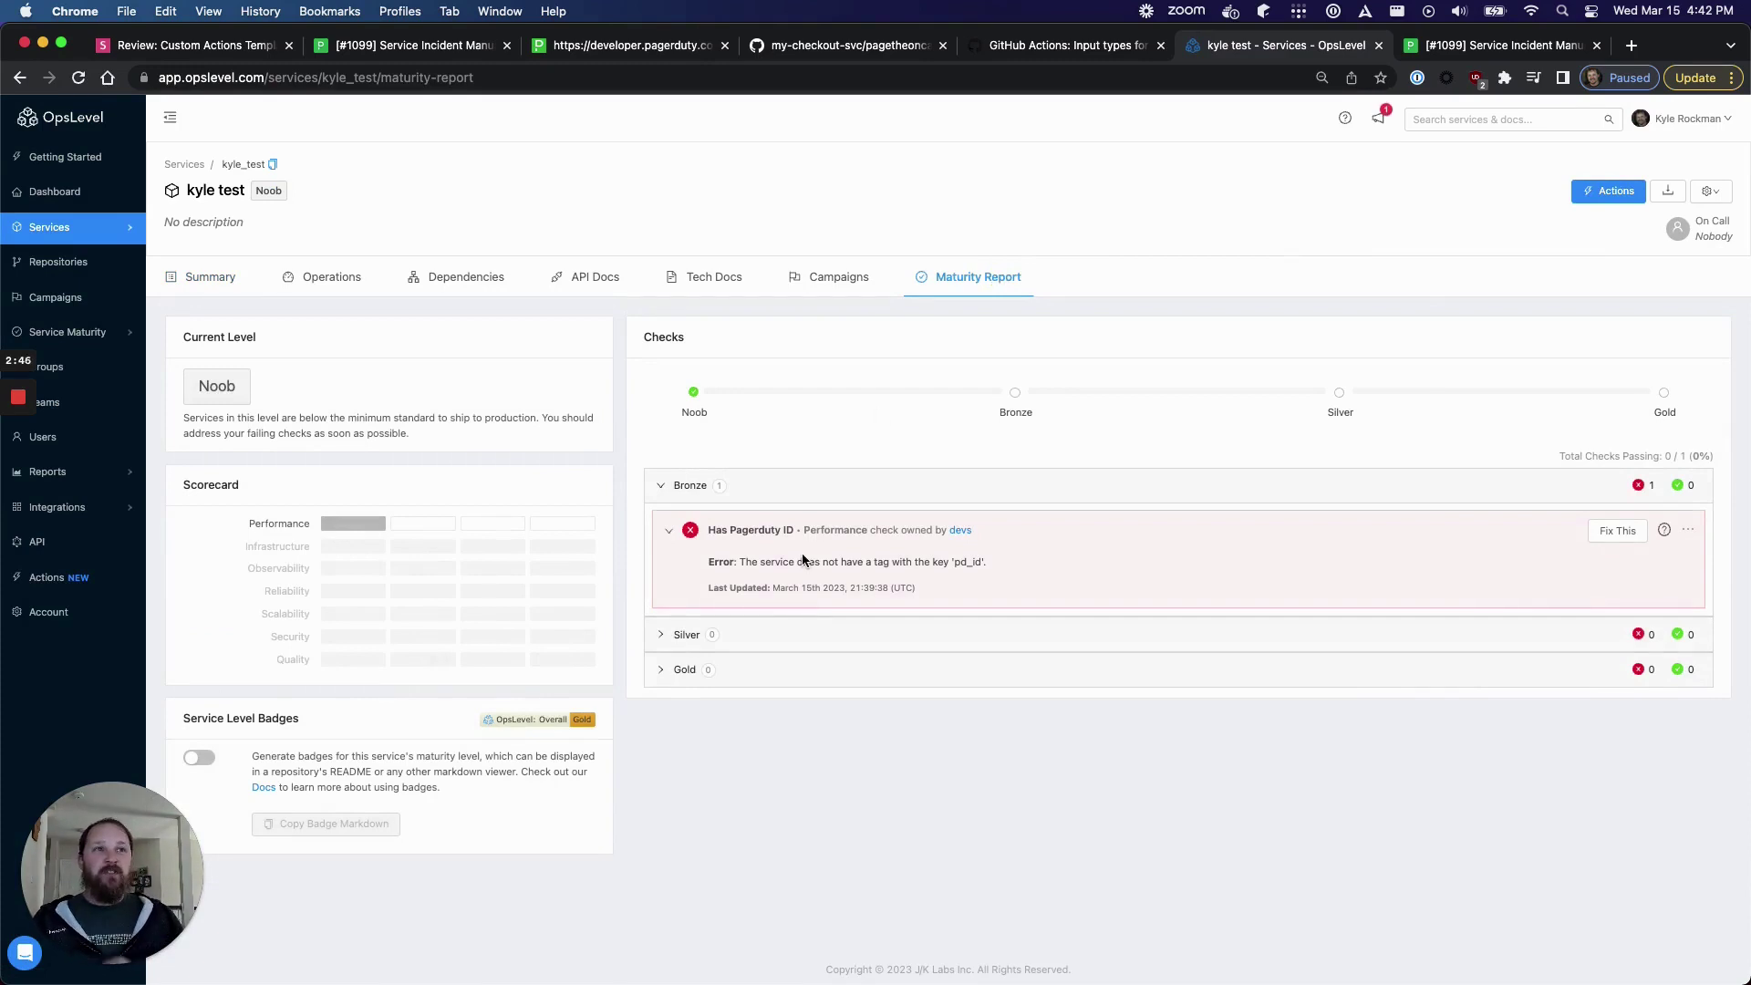
left_click_drag(752, 562, 1031, 570)
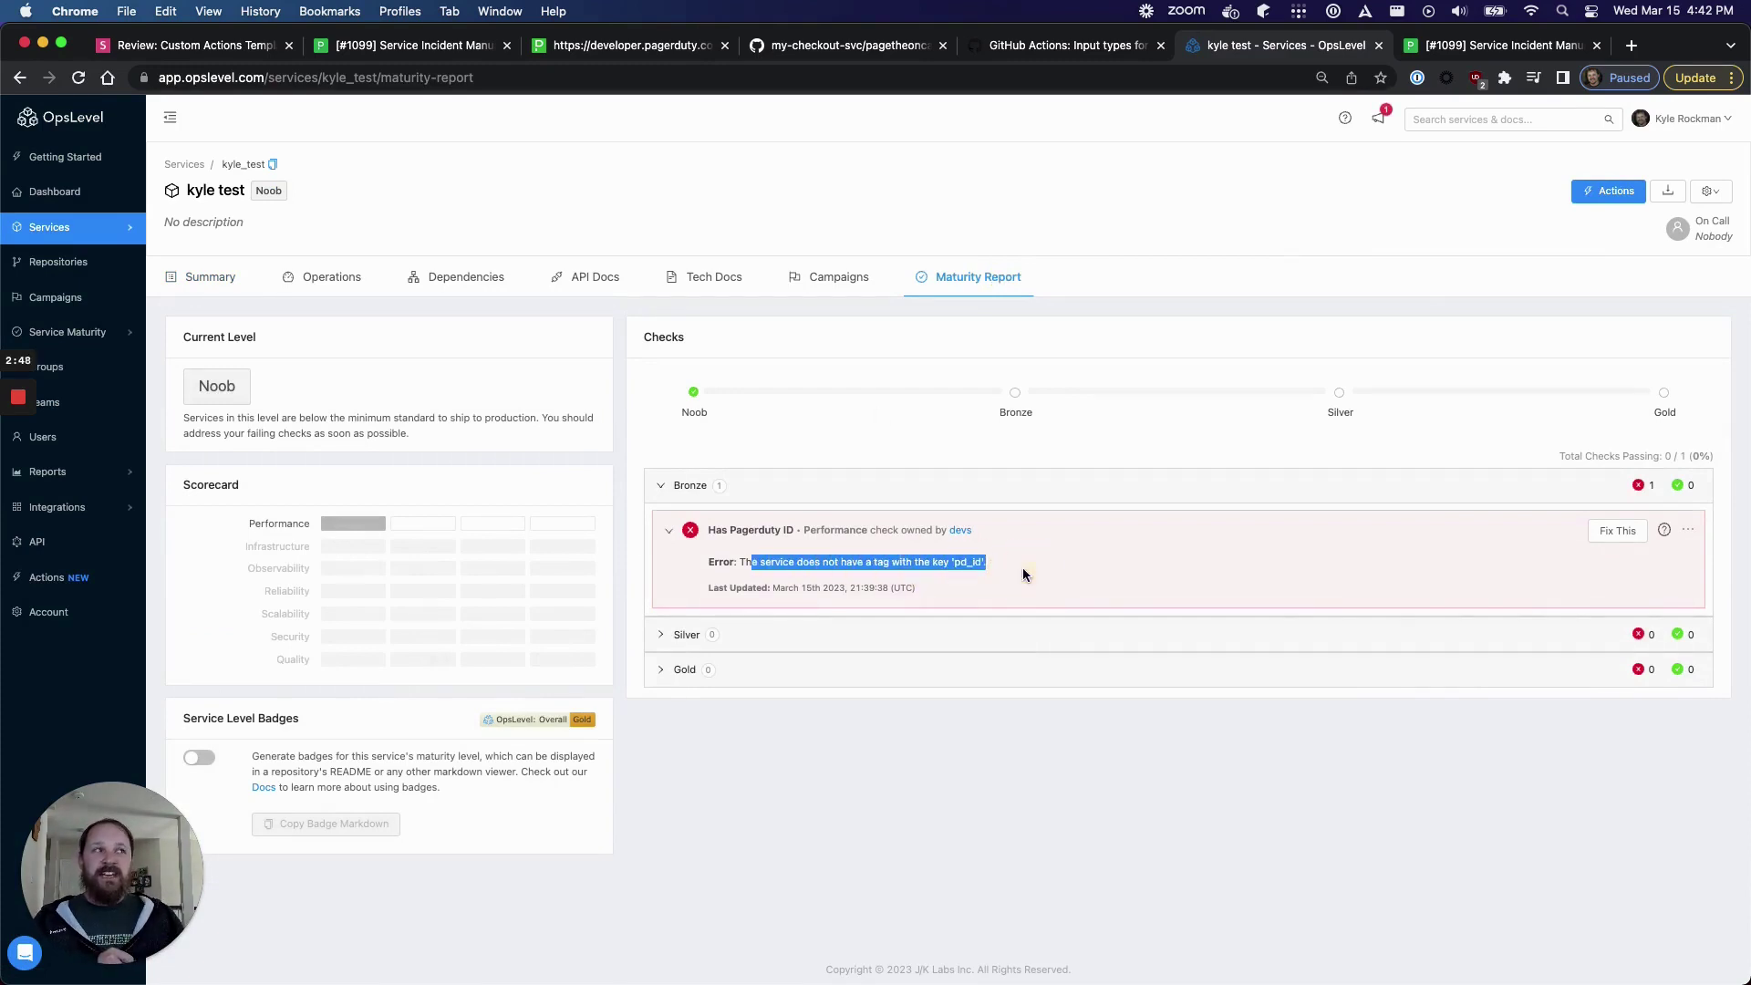
left_click(1619, 533)
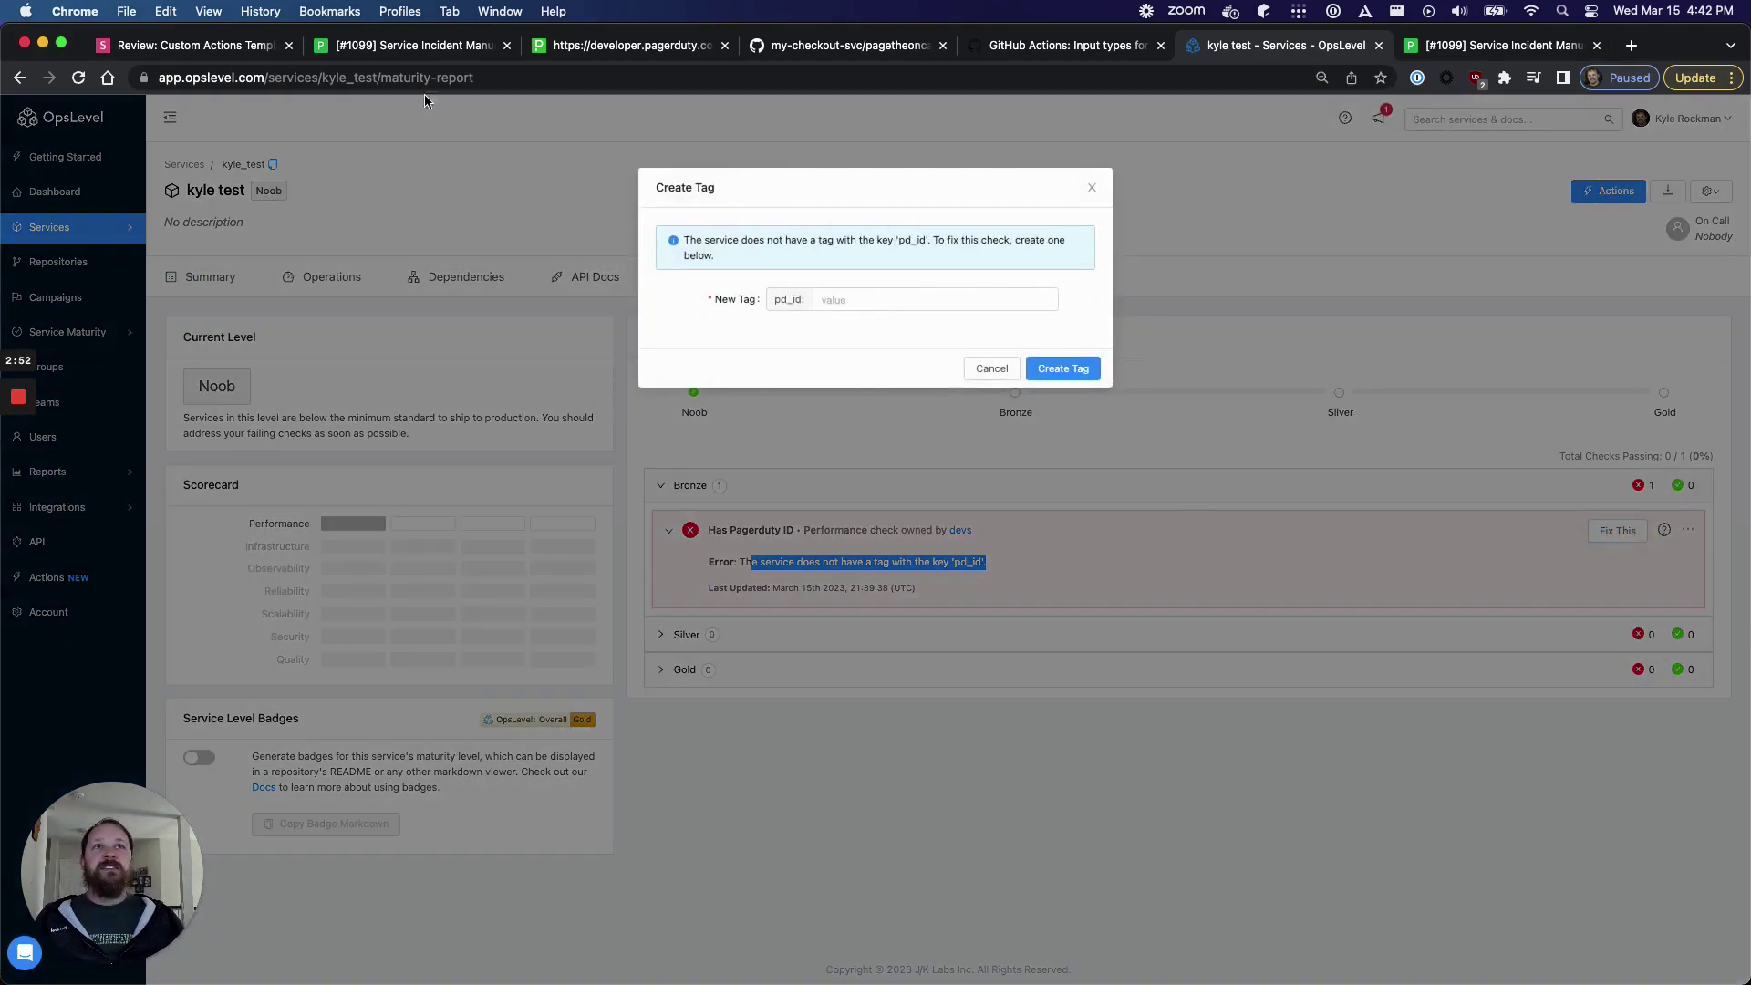
- Copy Checkout Service's PagerDuty ID PCB8DDR and return to the pd_id tag form
left_click(450, 46)
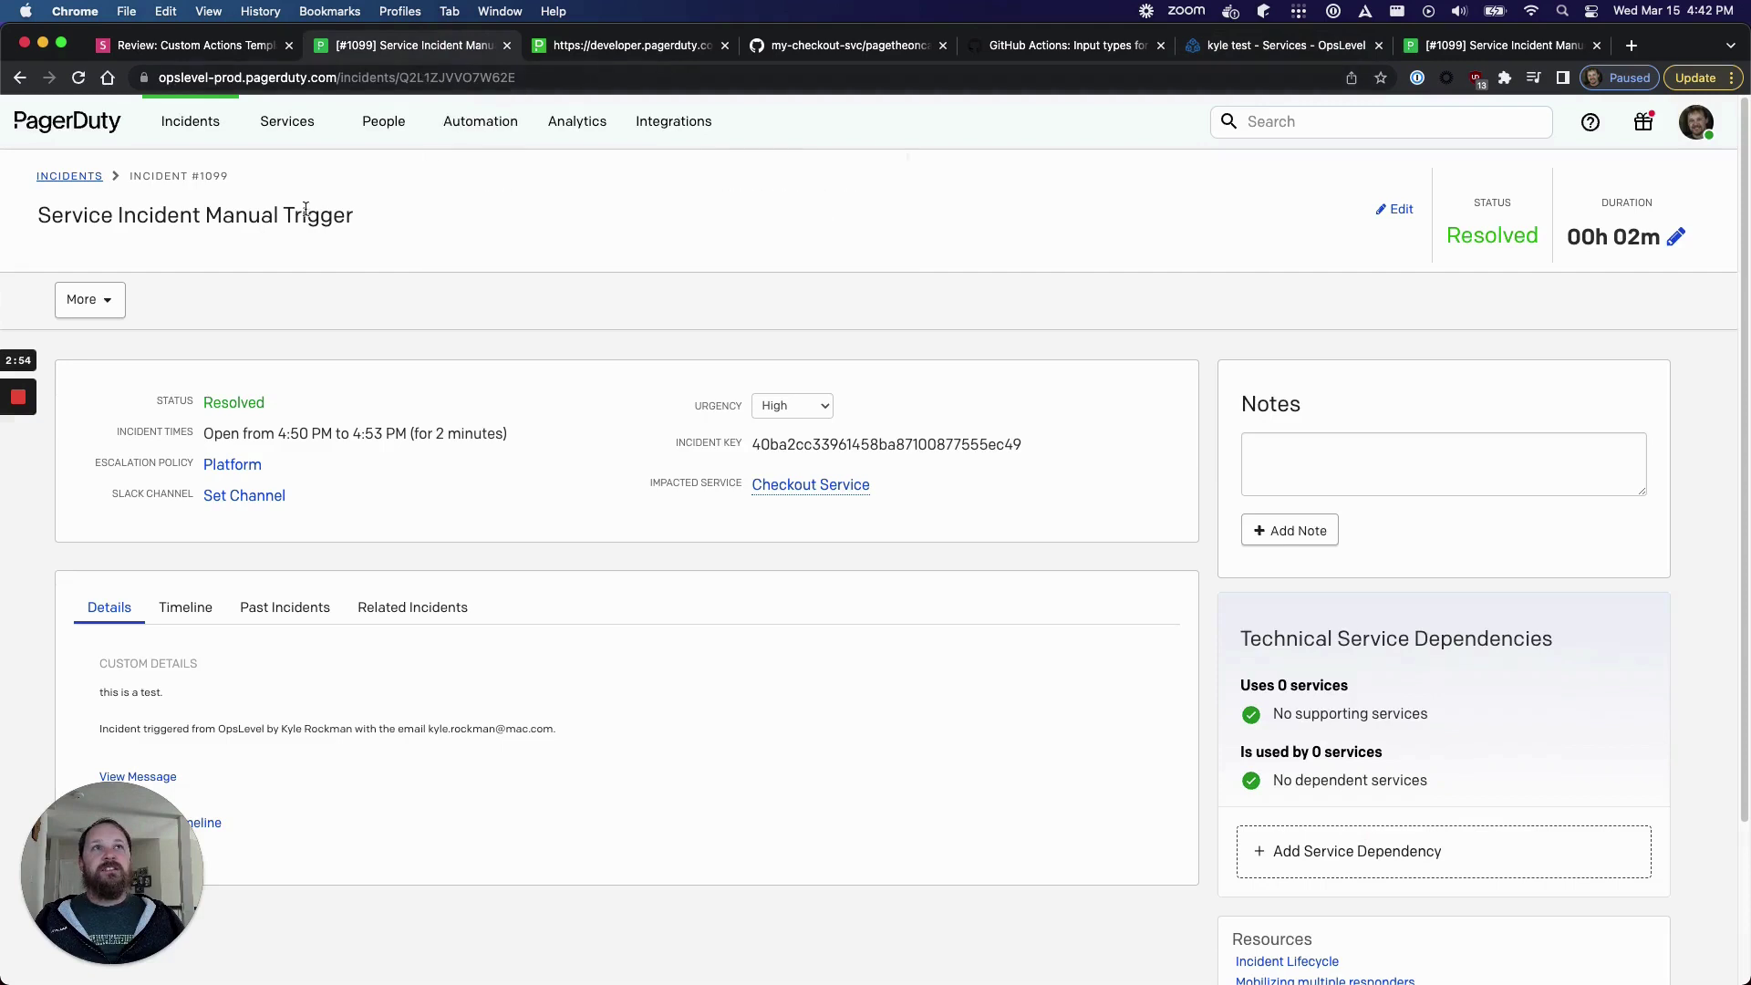
left_click(19, 78)
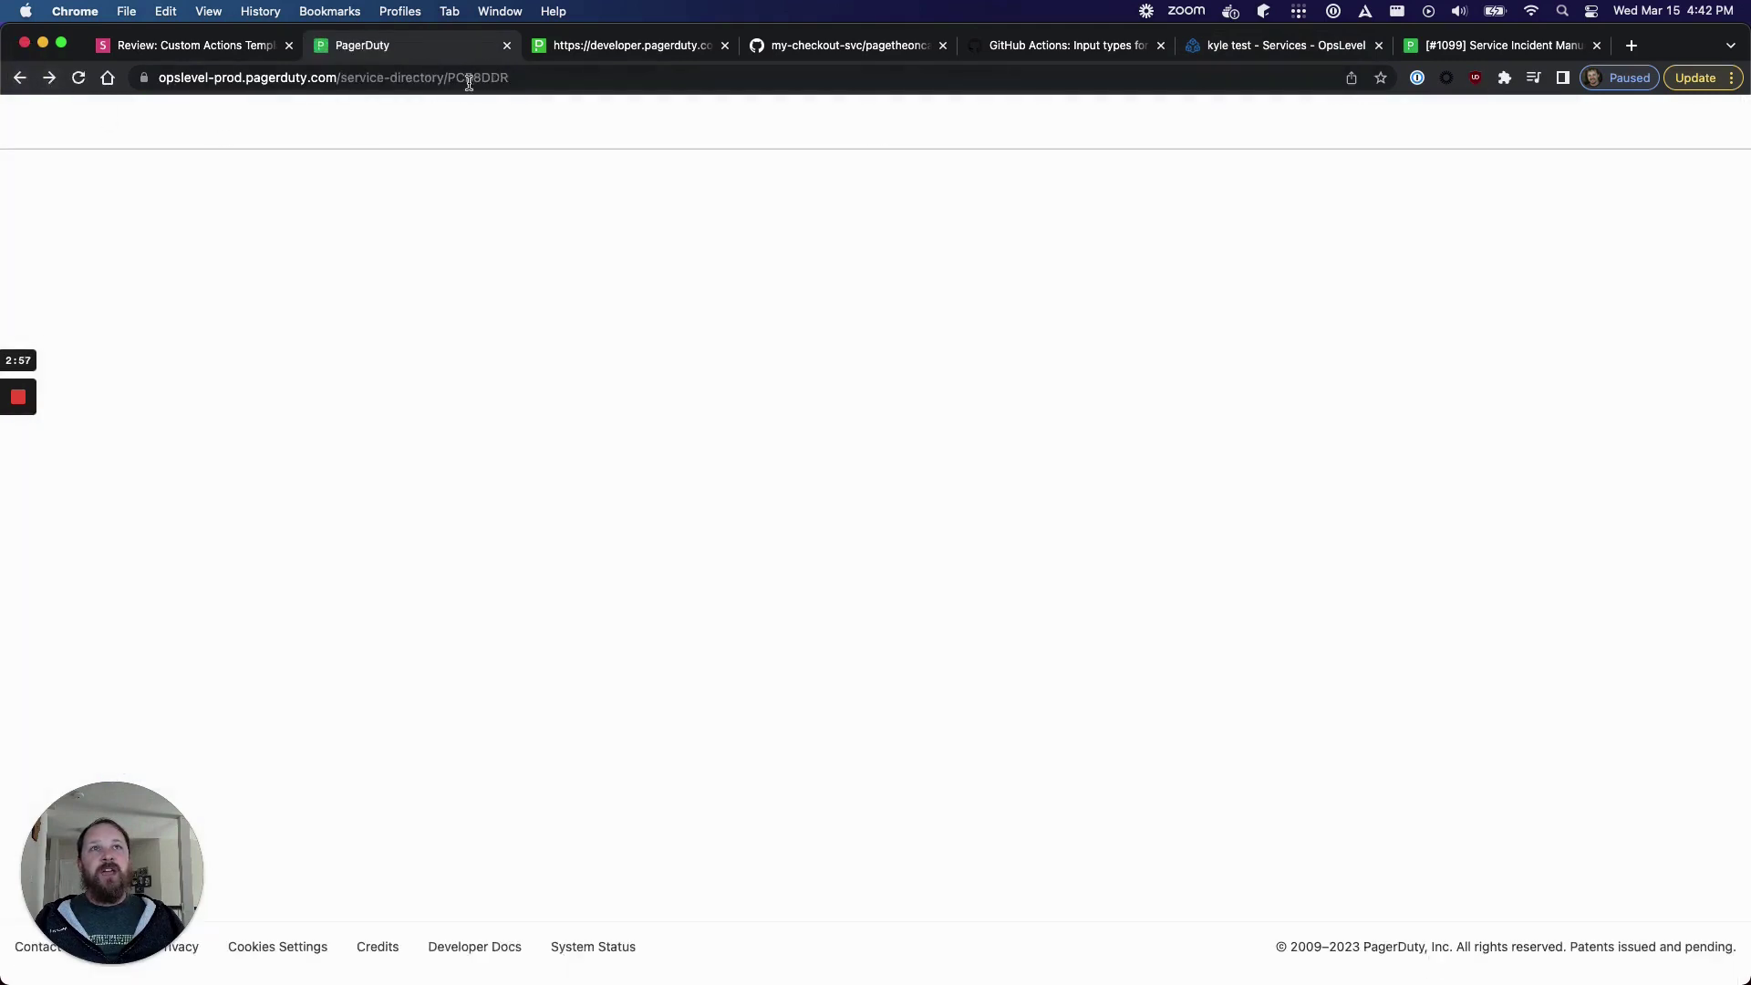
double_click(474, 78)
key("super+c")
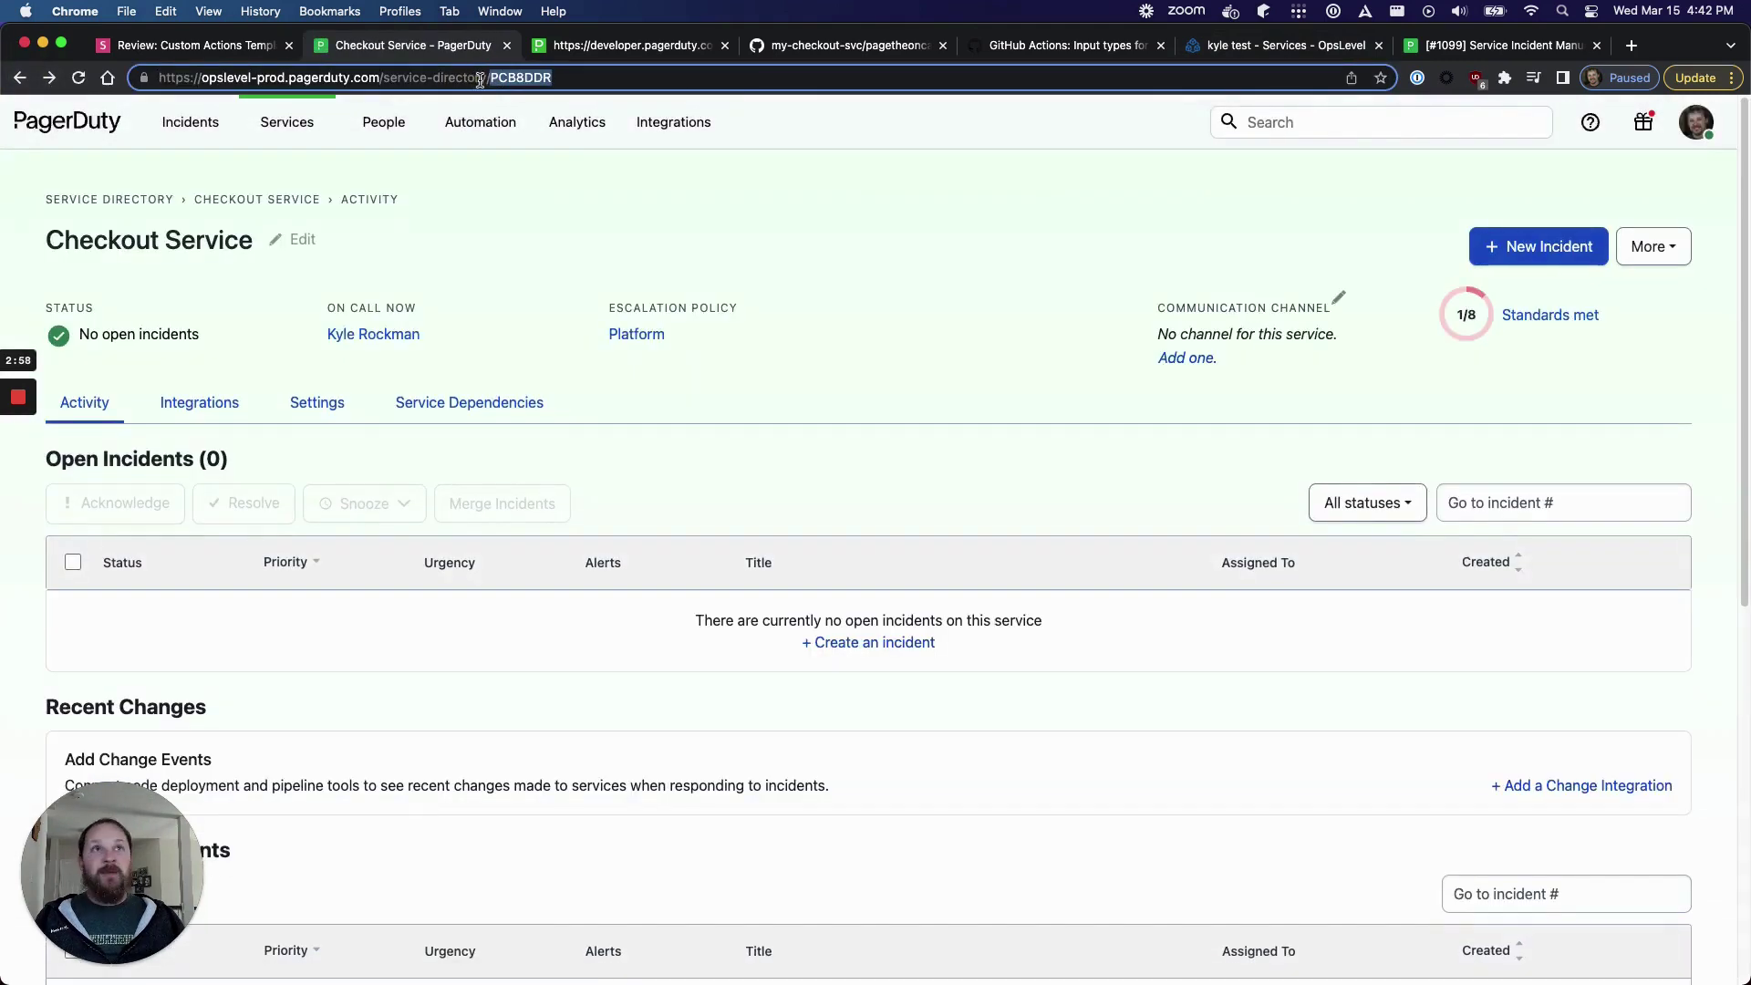
left_click(1289, 48)
left_click(897, 300)
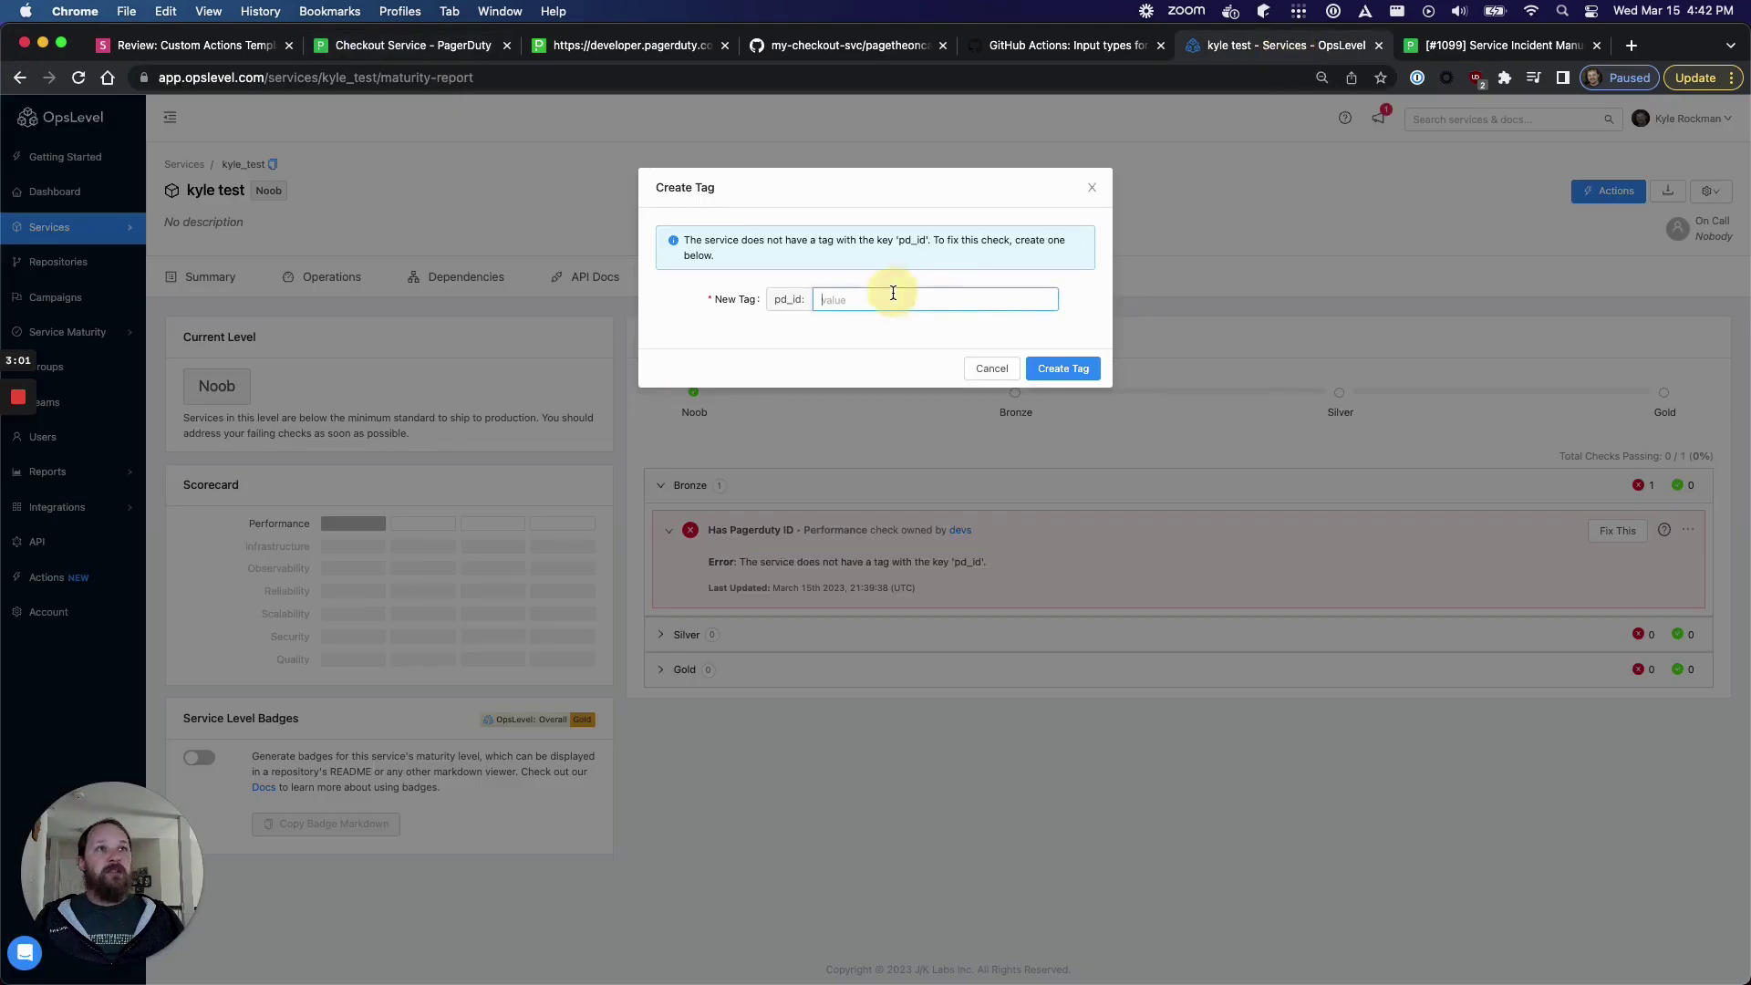
- Tag kyle test with pd_id PCB8DDR and confirm Create PagerDuty Incident is now offered
key("super+v")
left_click(1058, 369)
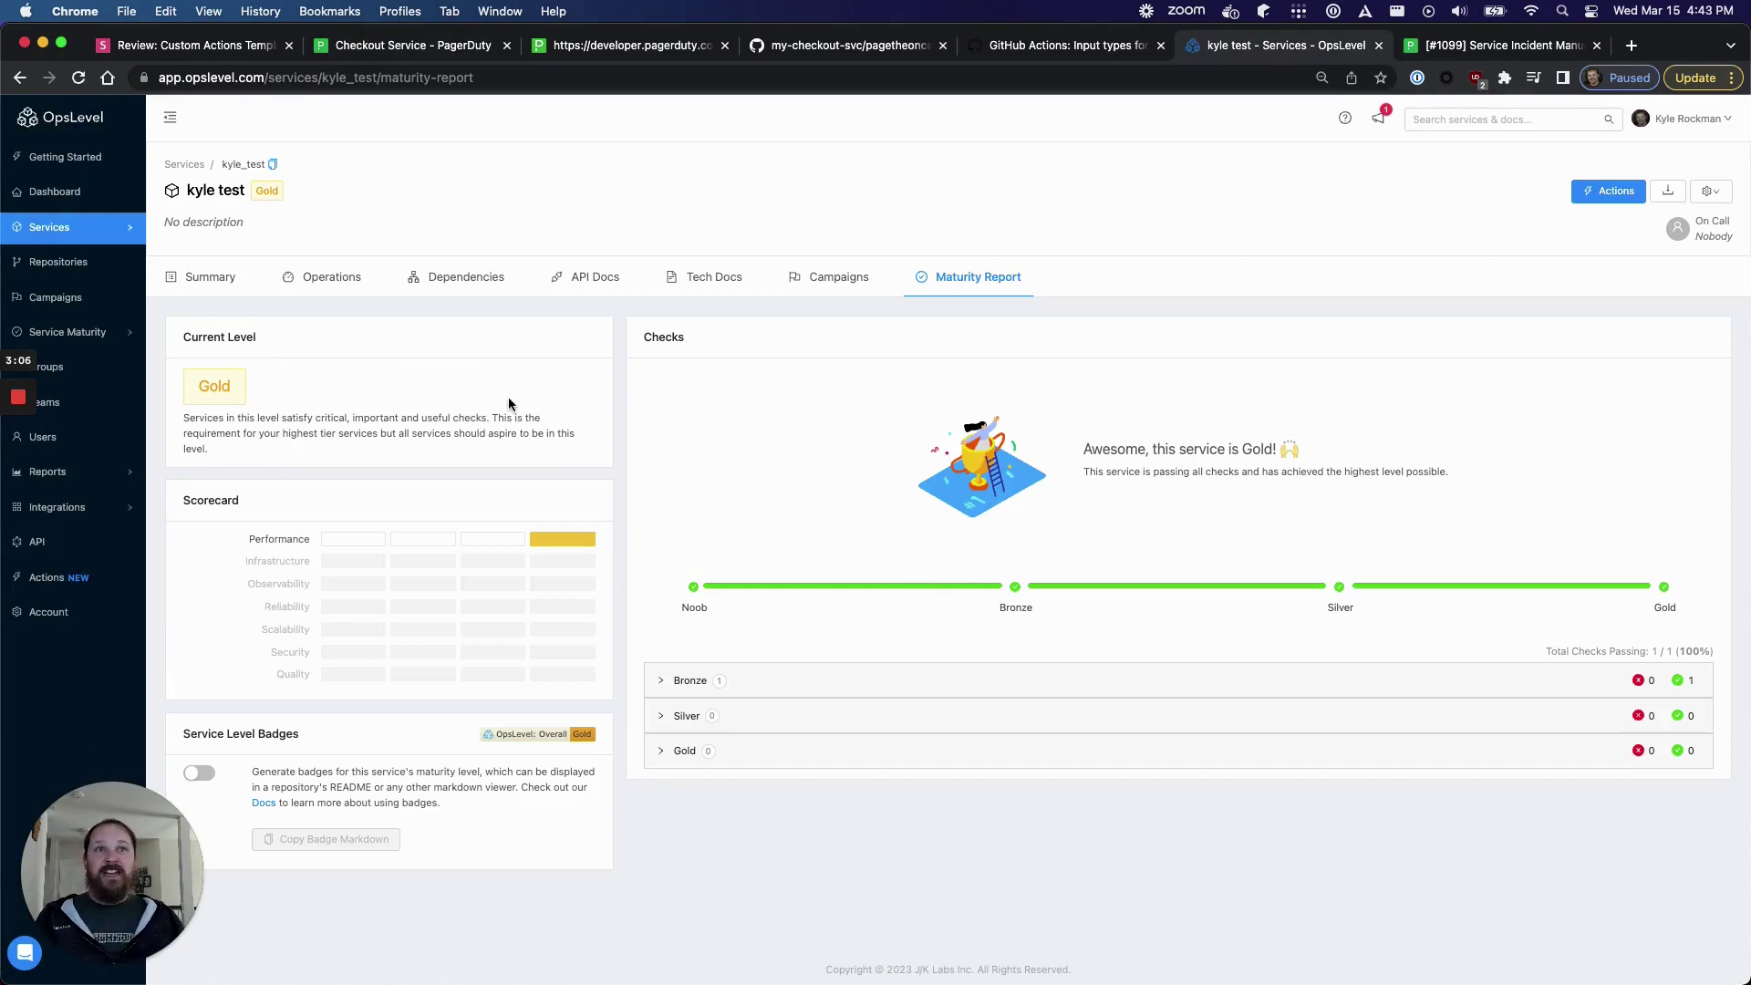
left_click(235, 284)
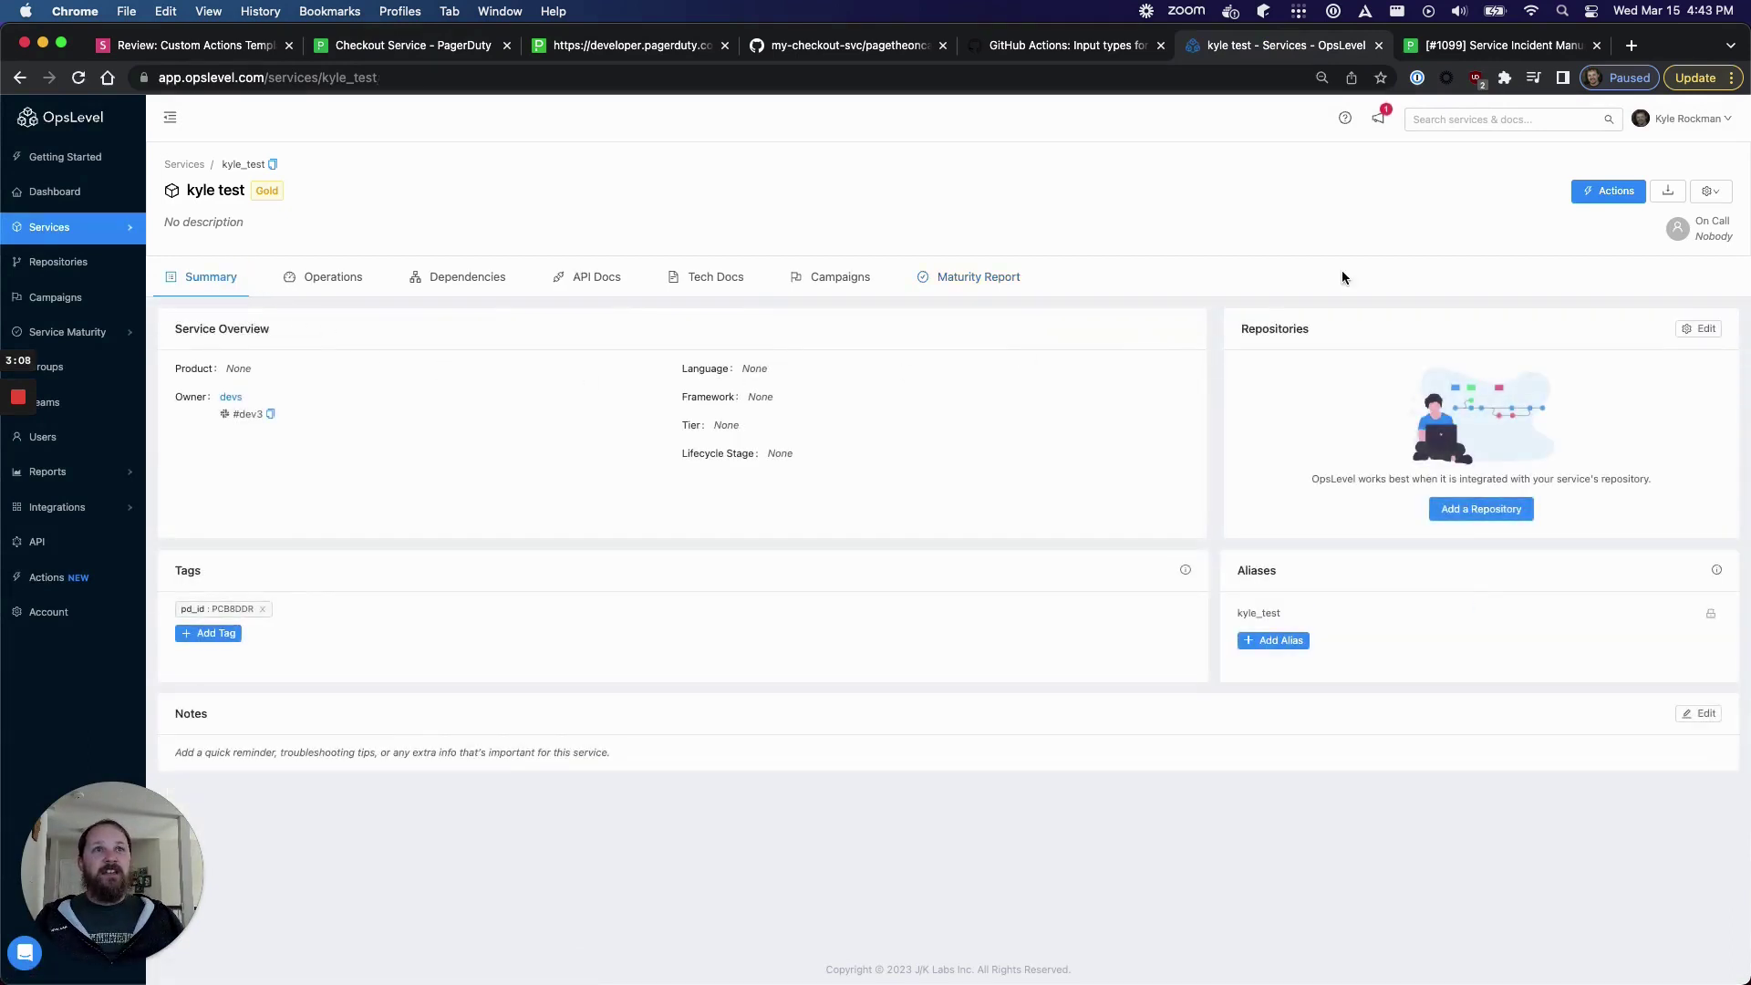
left_click(1590, 192)
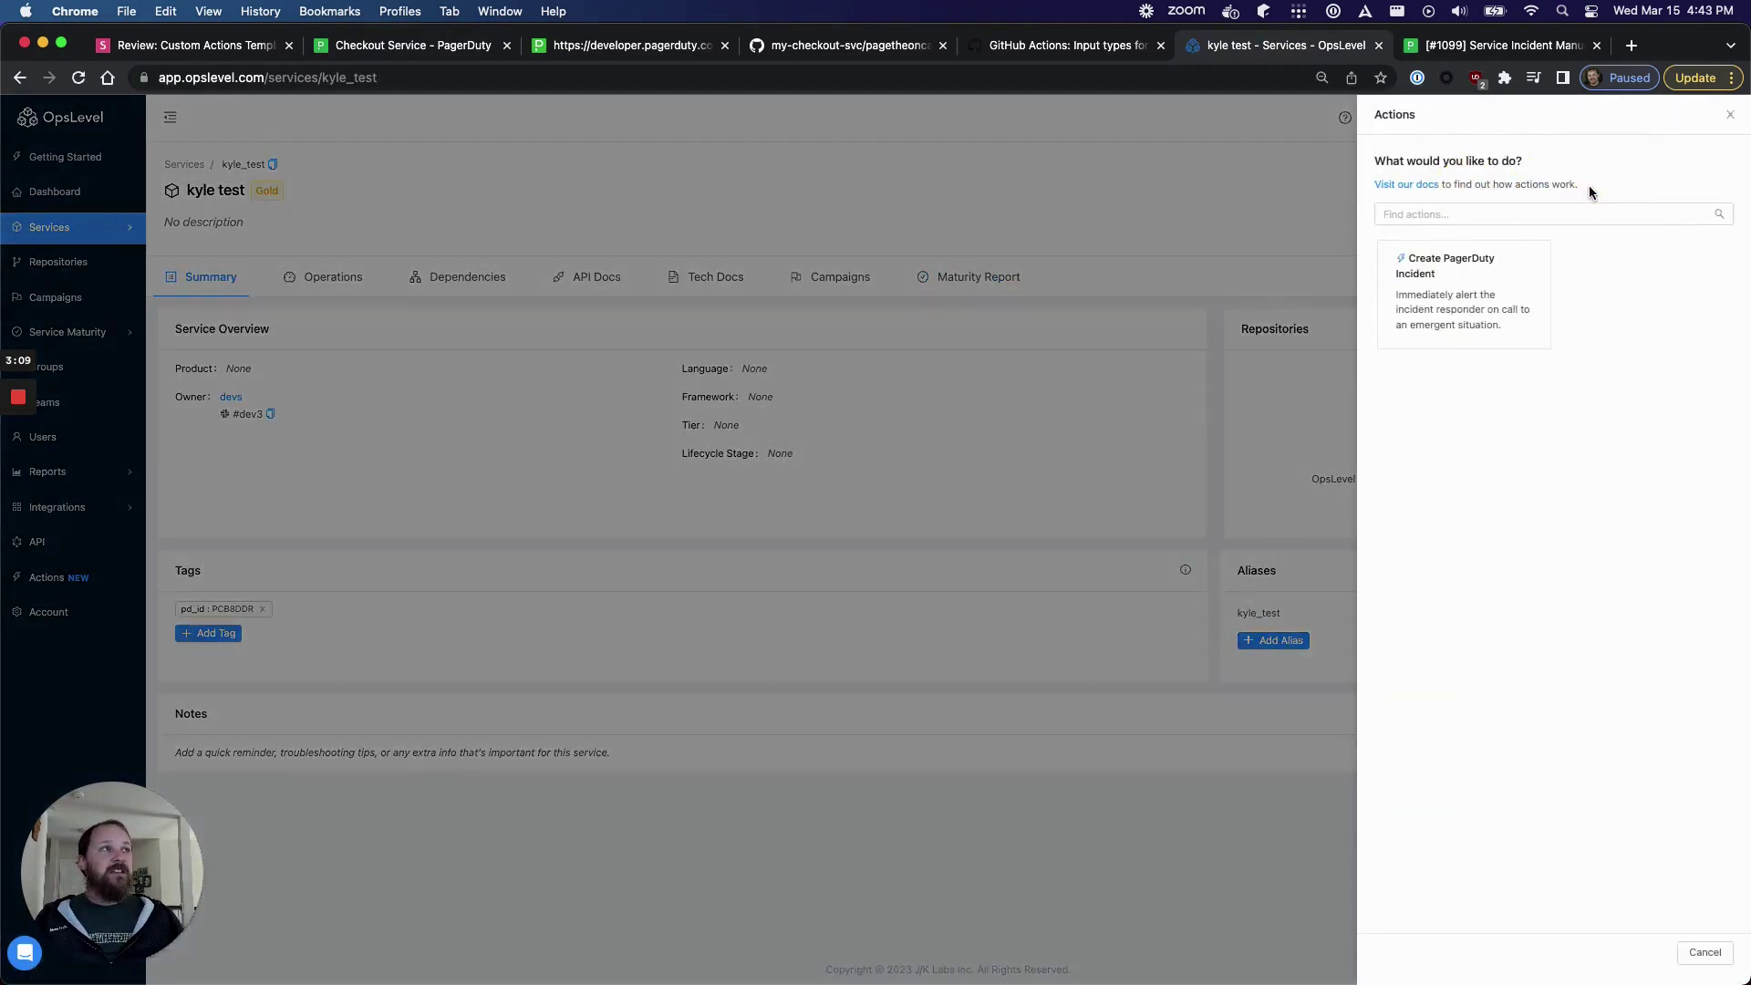
- Choose the Create PagerDuty Incident action and refresh PagerDuty's Checkout Service page
left_click(1483, 275)
left_click(413, 57)
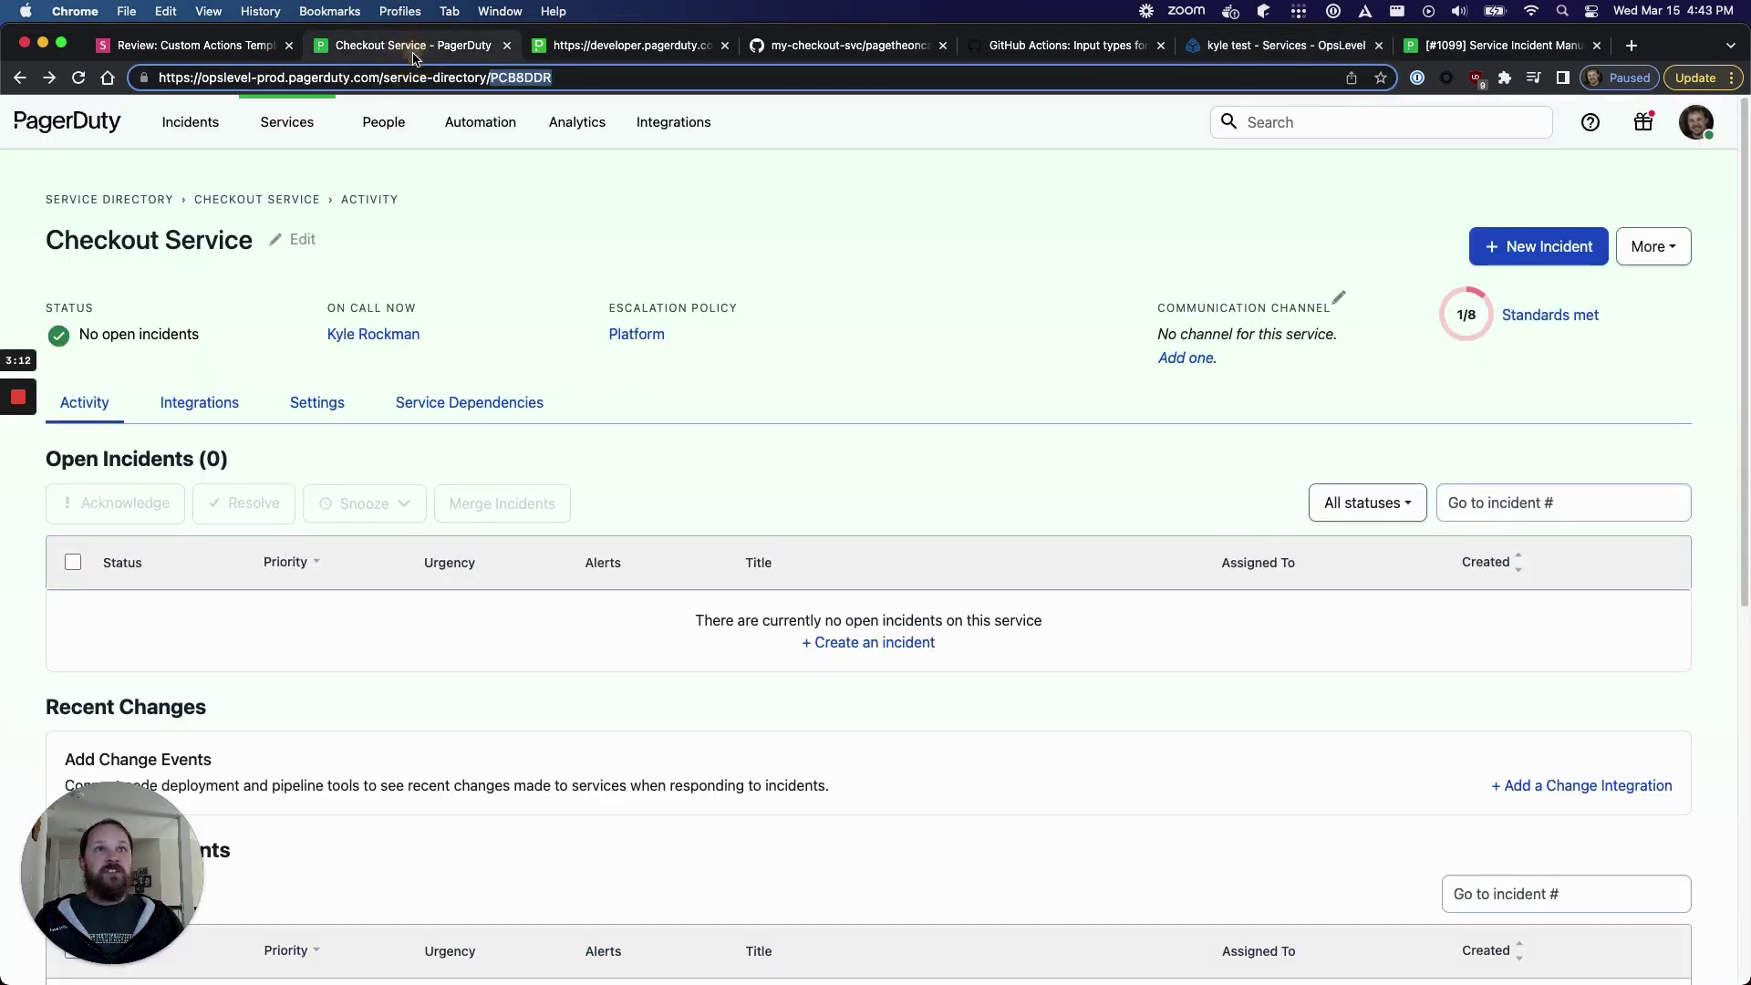
left_click(79, 78)
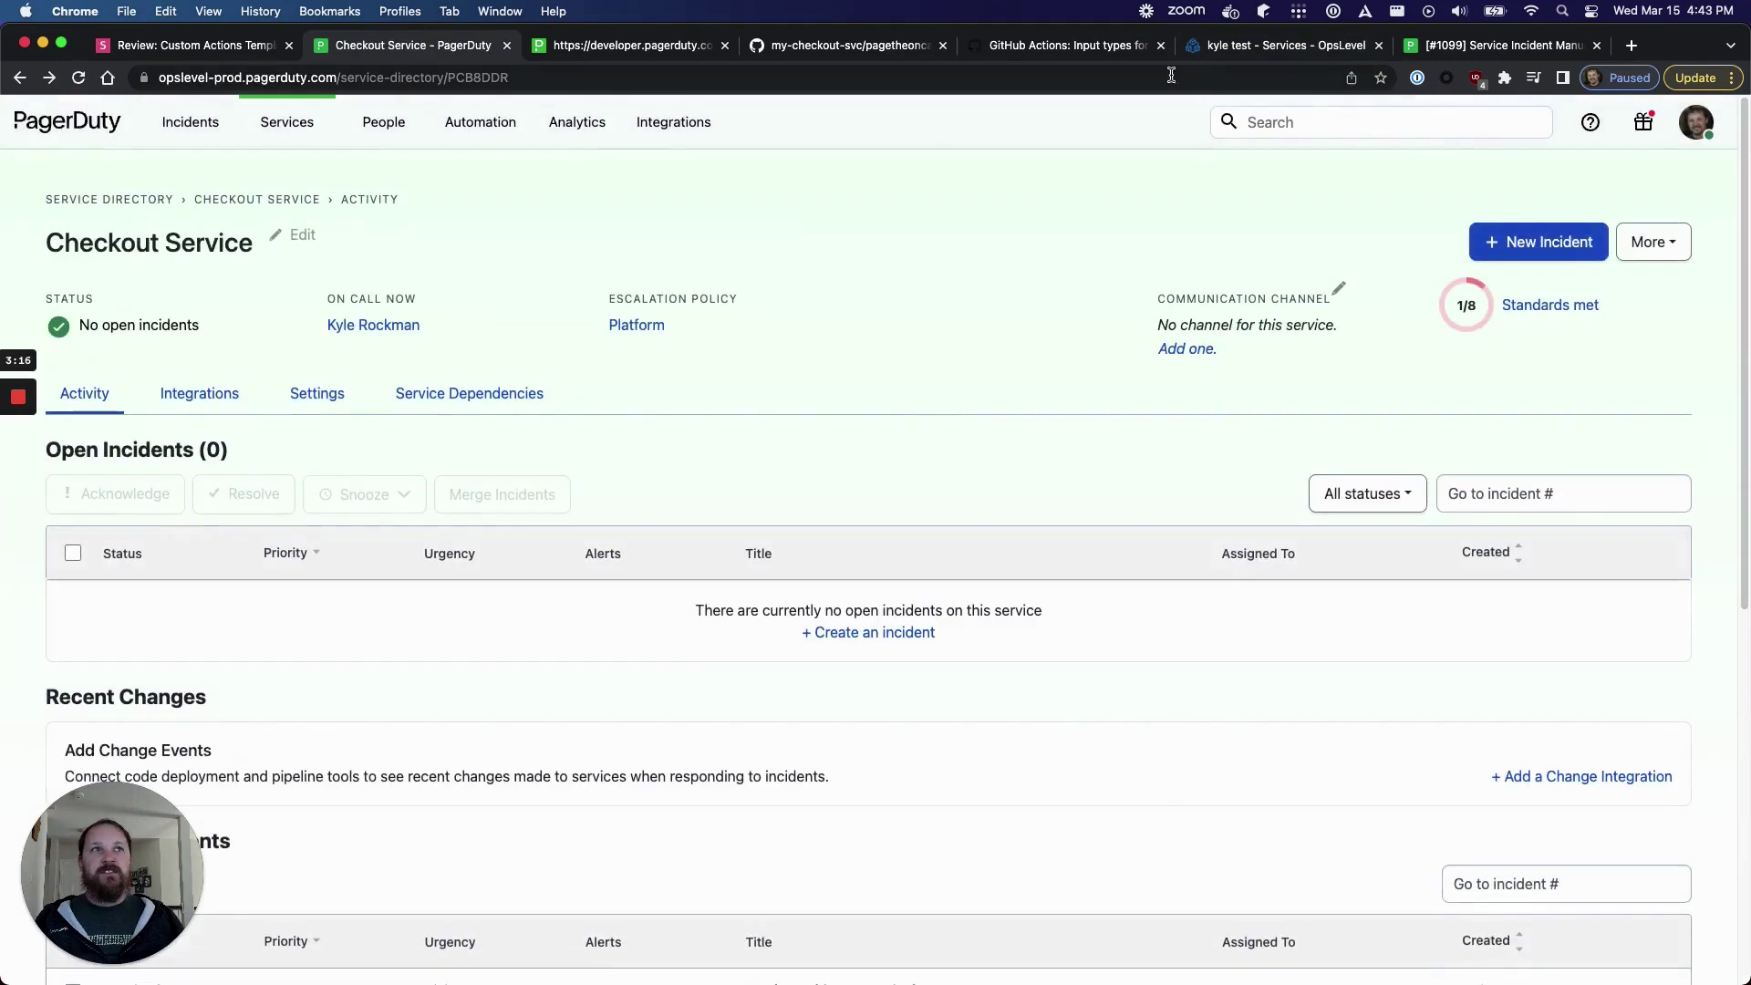
- Execute the action for kyle test with the incident description 'this is a test 2'
left_click(1345, 44)
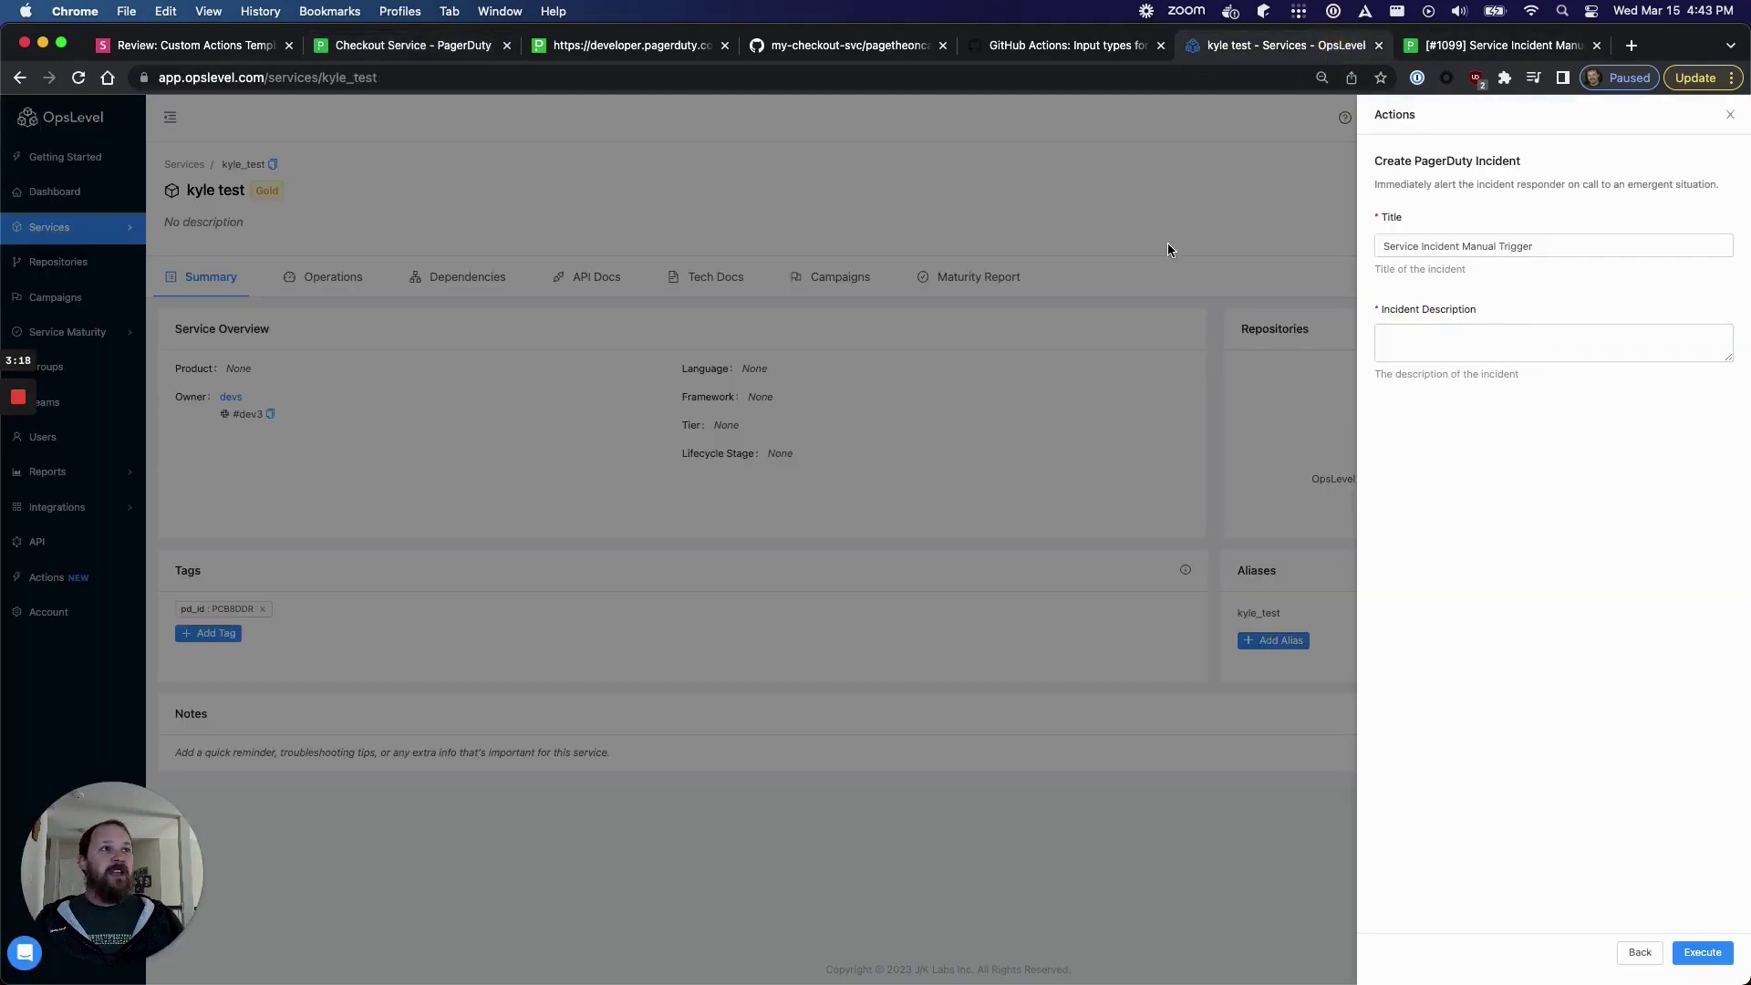
left_click(1394, 335)
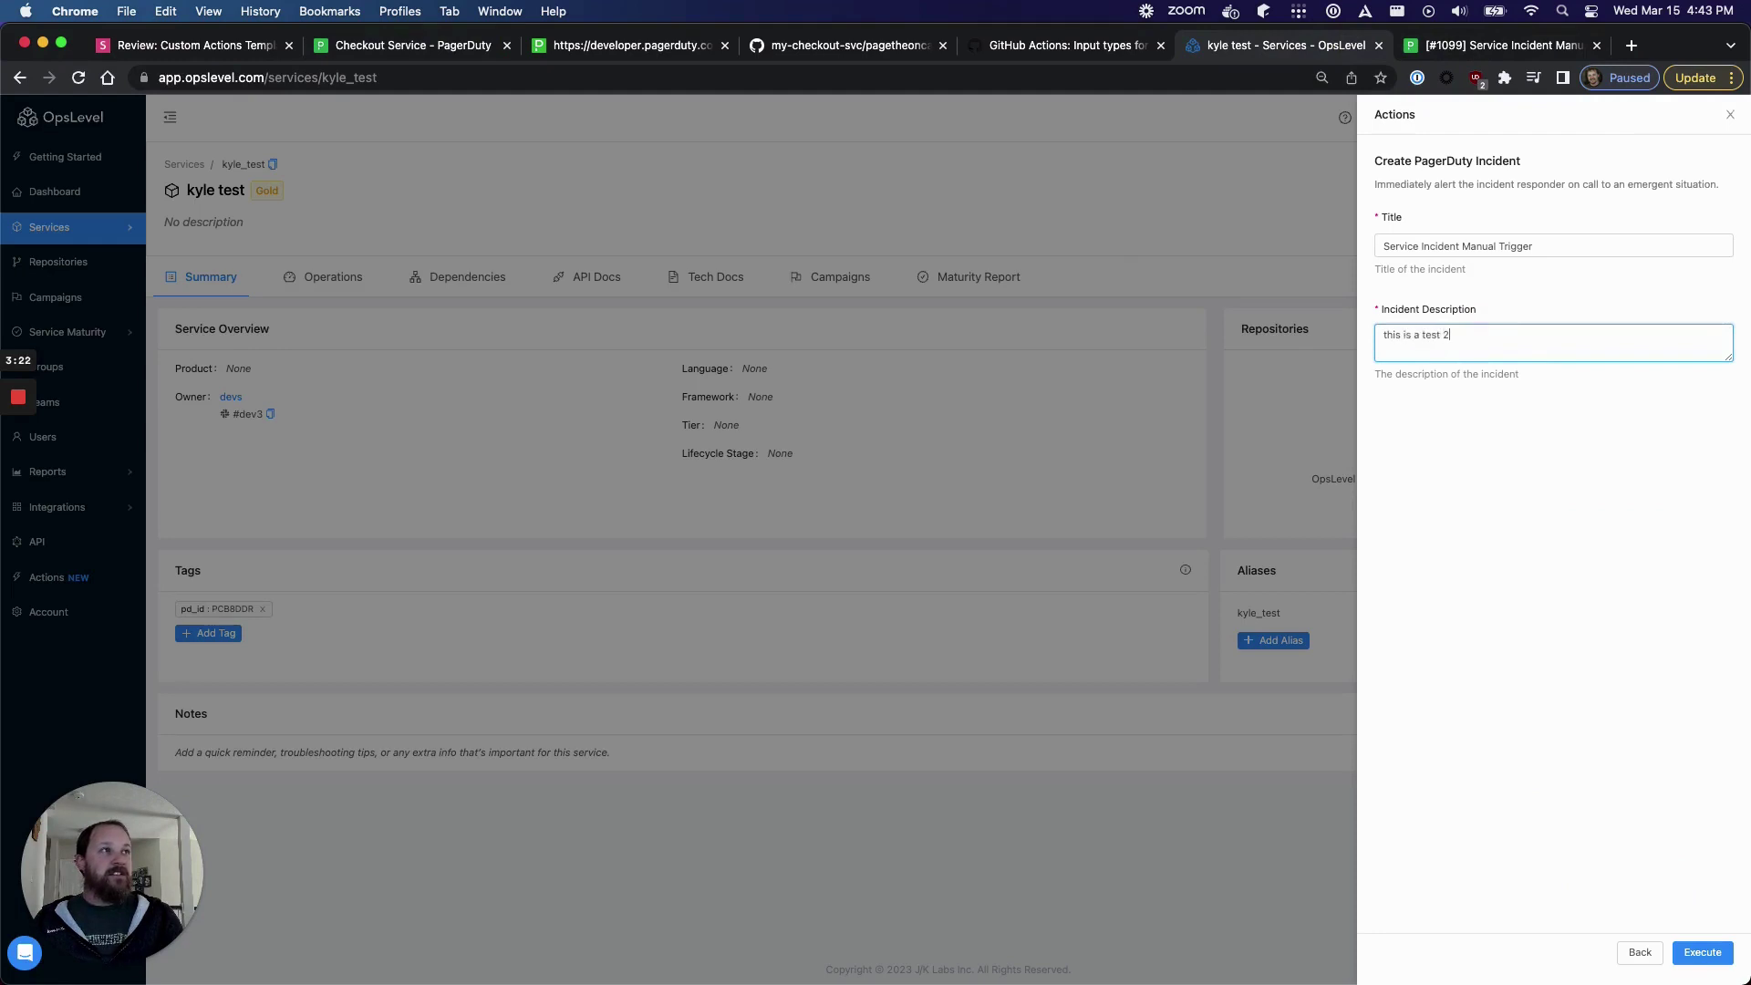
left_click(1702, 952)
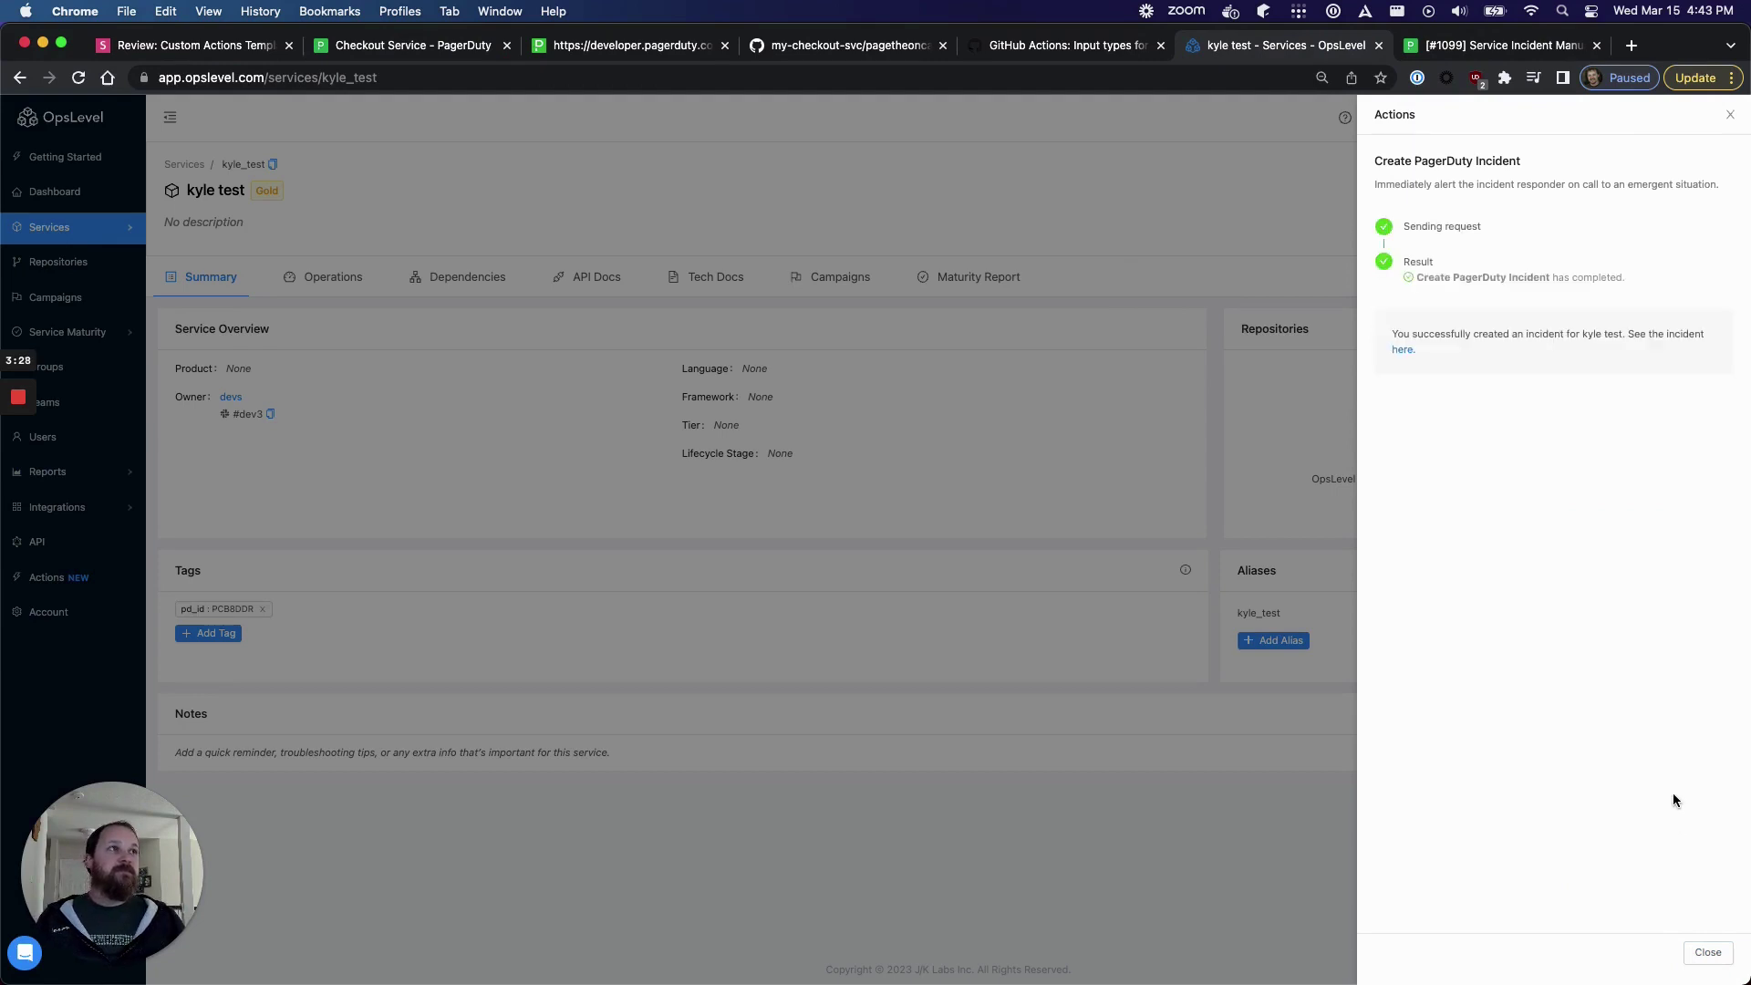
left_click(407, 45)
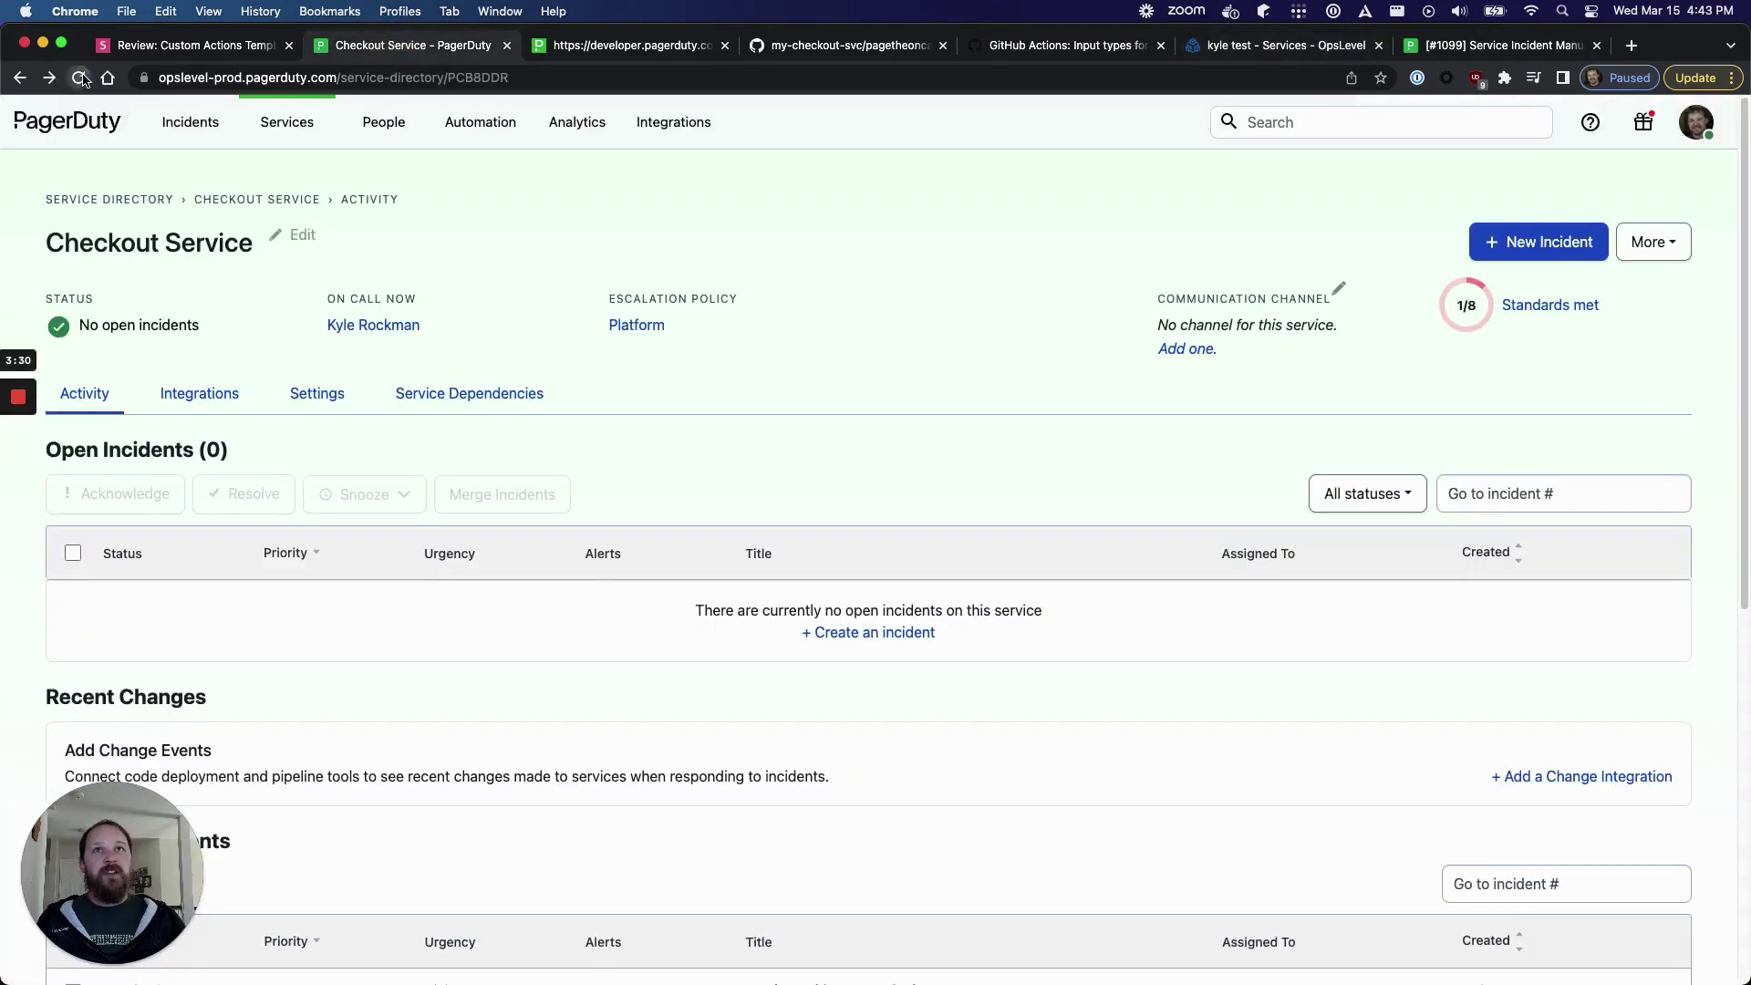
- Reload Checkout Service to confirm triggered incident #1100, then return to the OpsLevel result
left_click(79, 78)
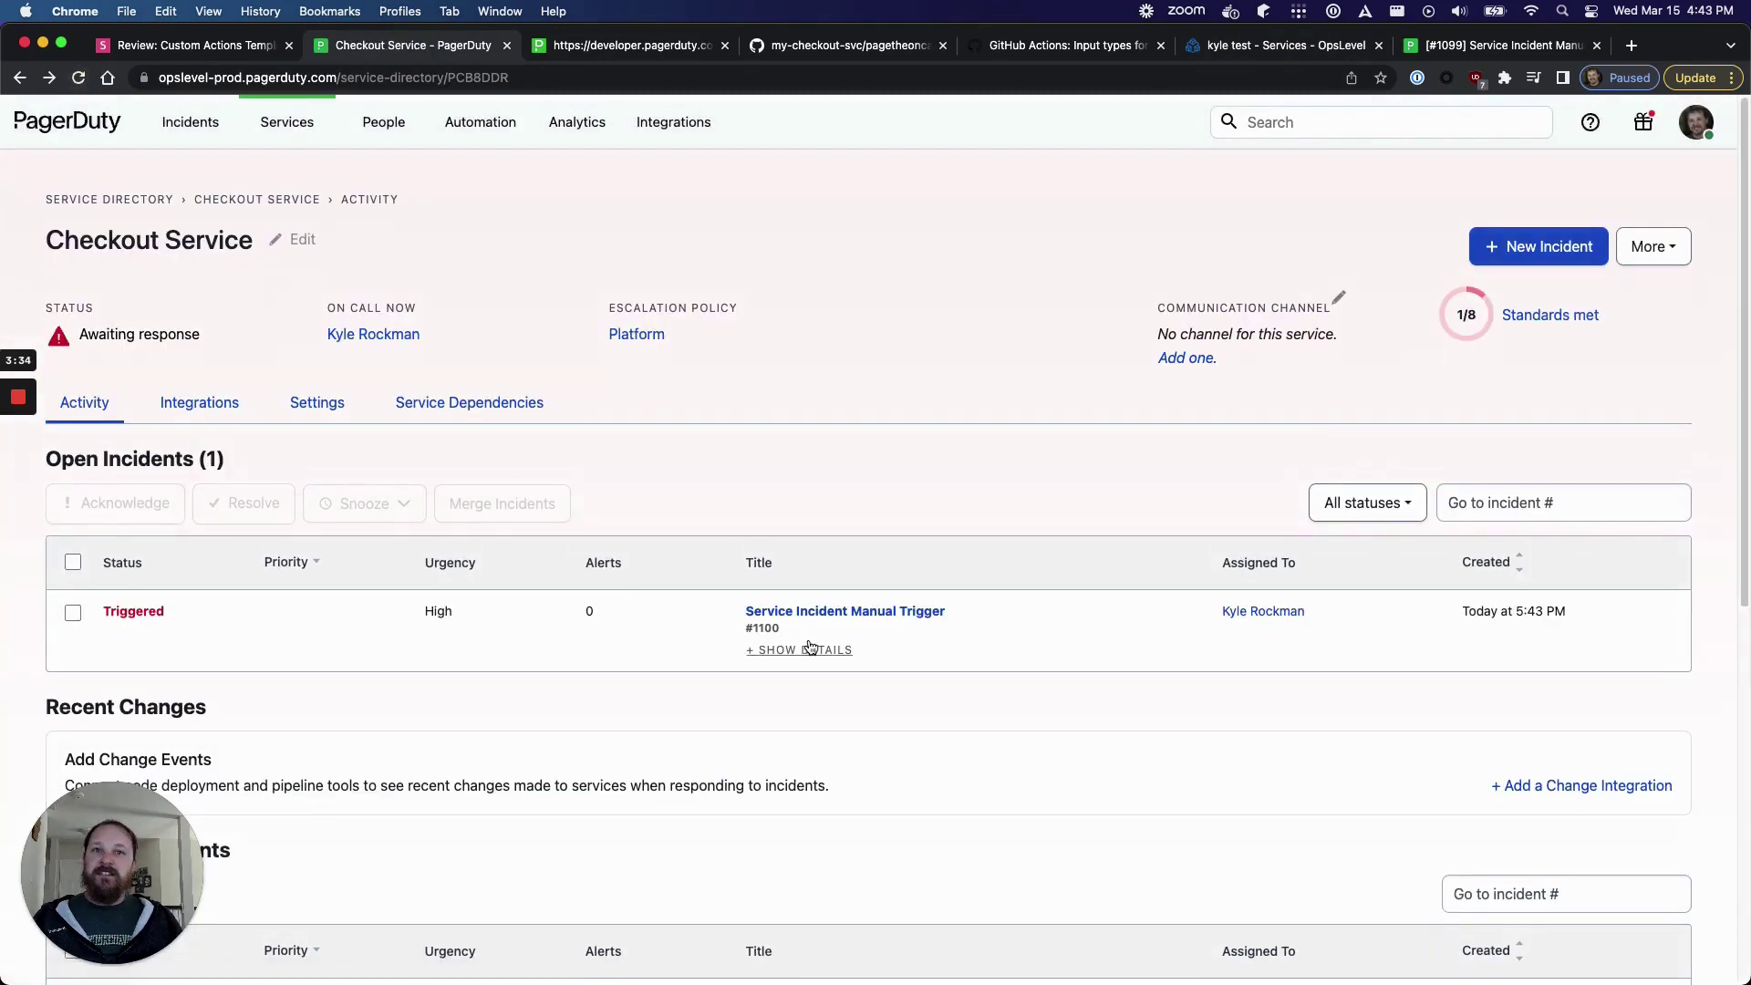
left_click(1288, 45)
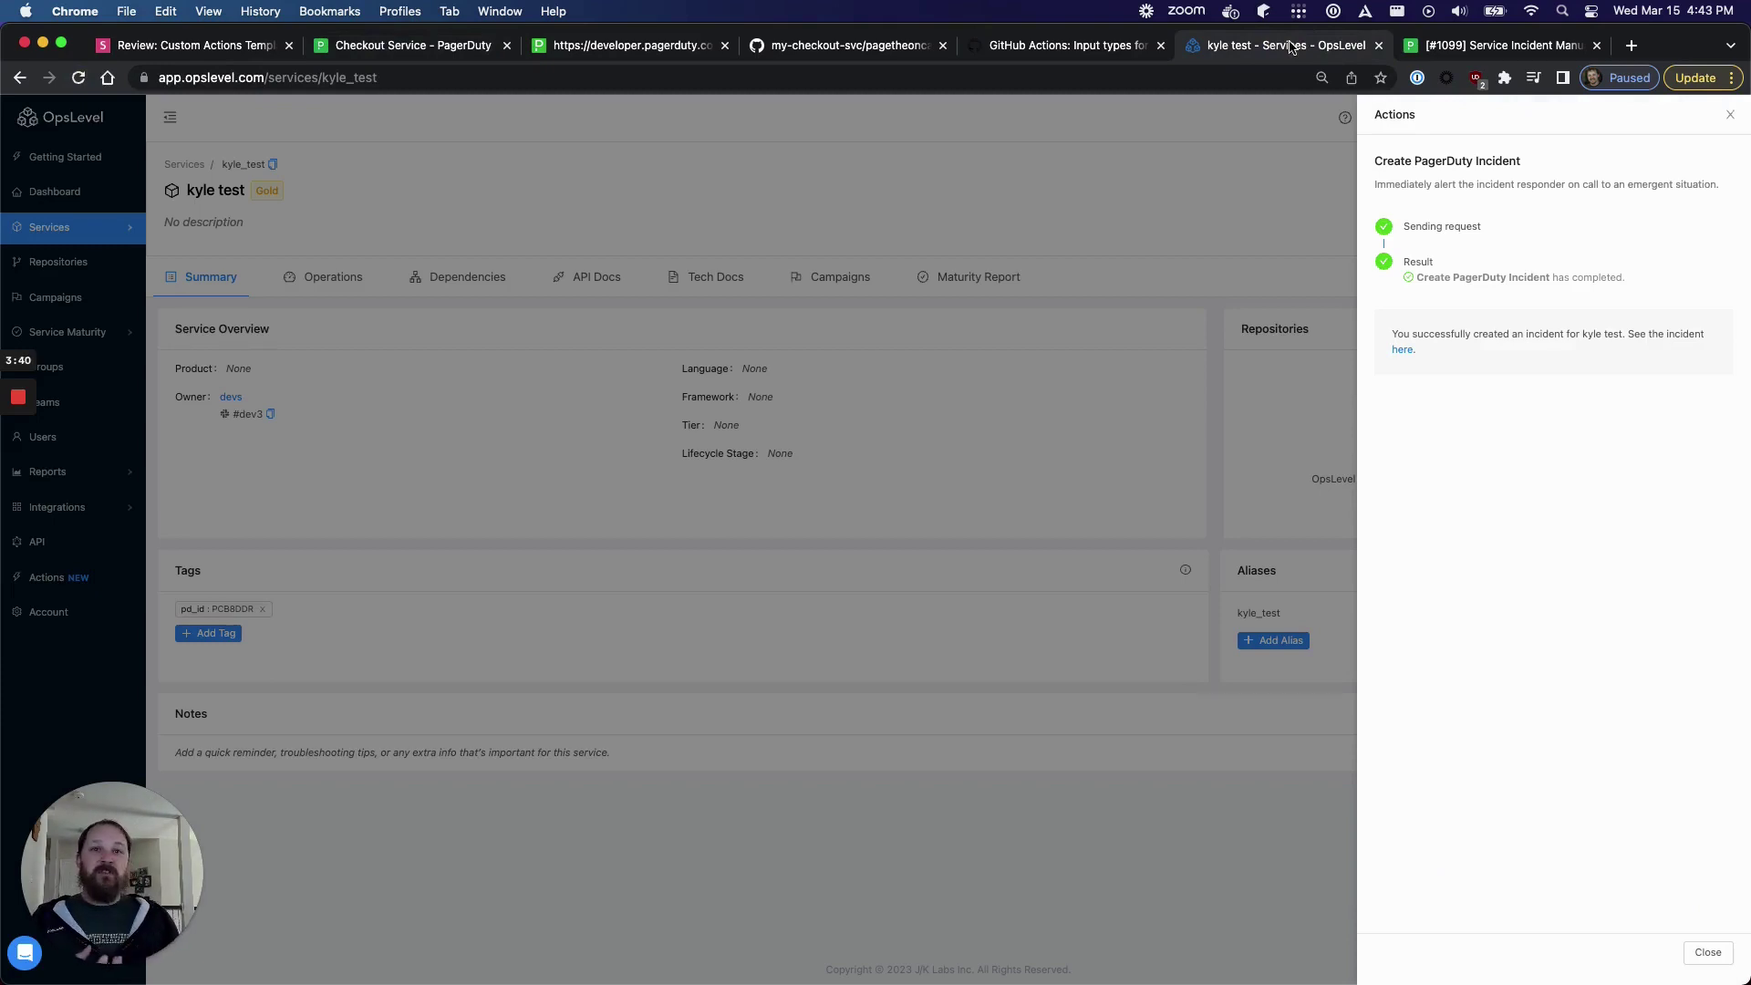
- Close the OpsLevel action result and bring up the Loom cover slides
left_click(273, 647)
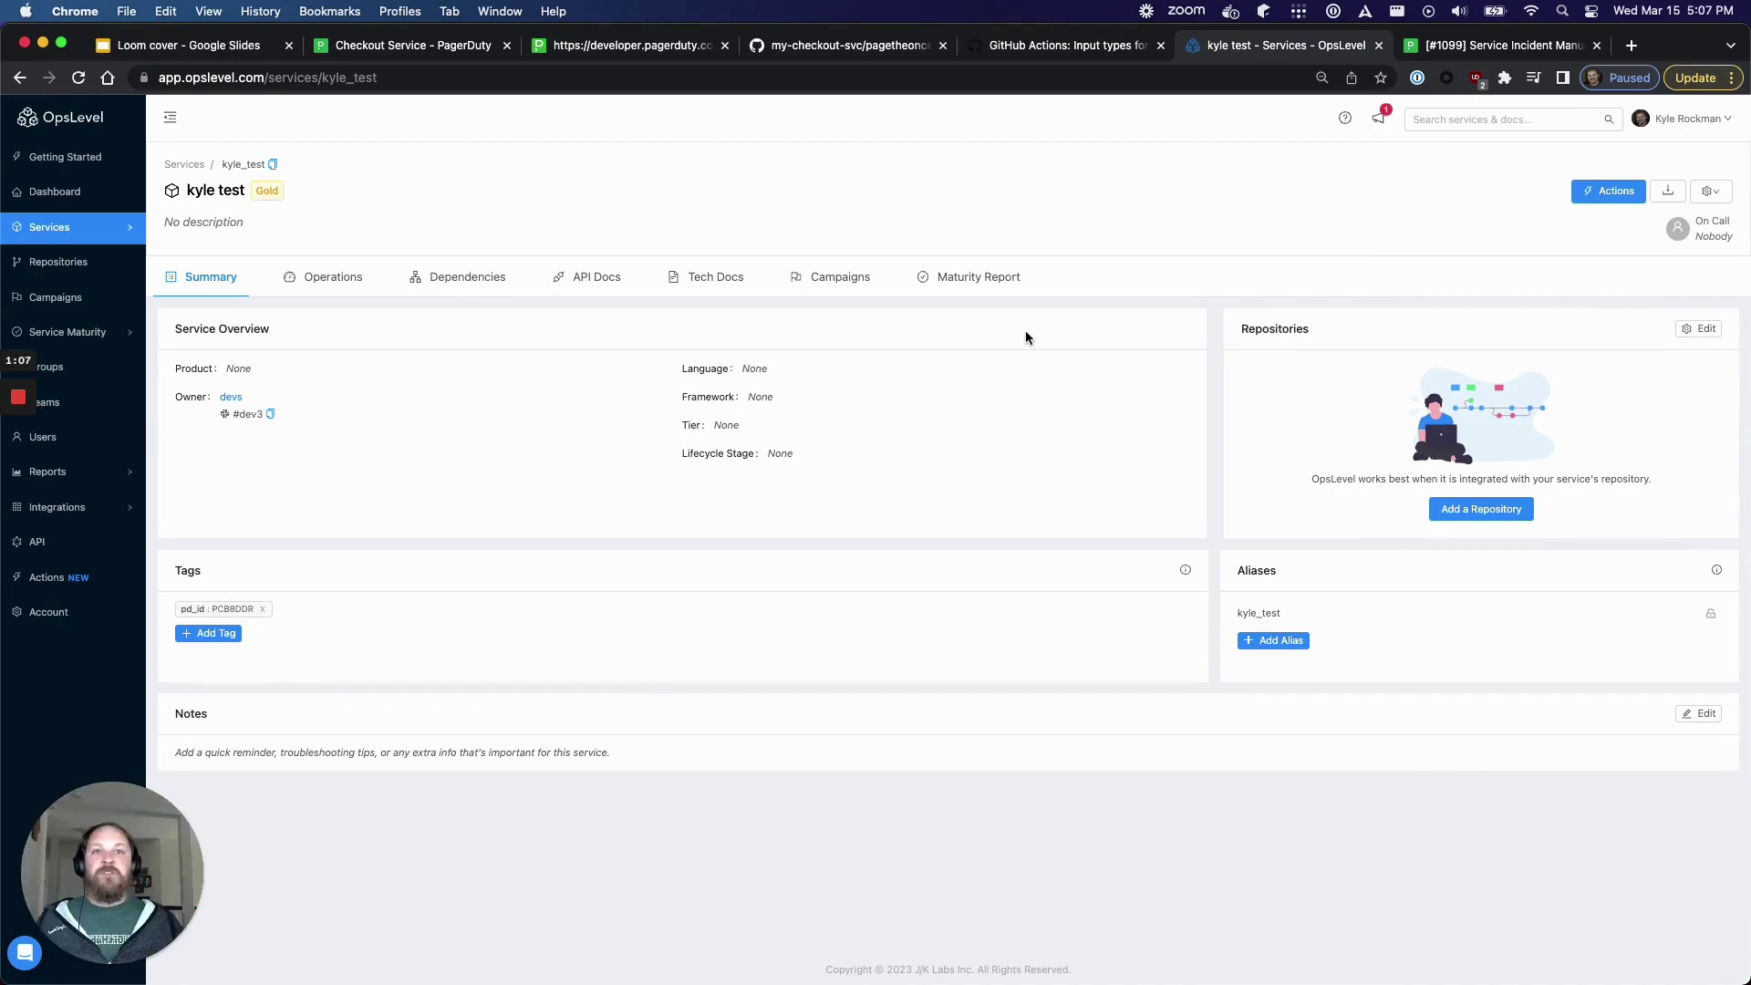
left_click(218, 48)
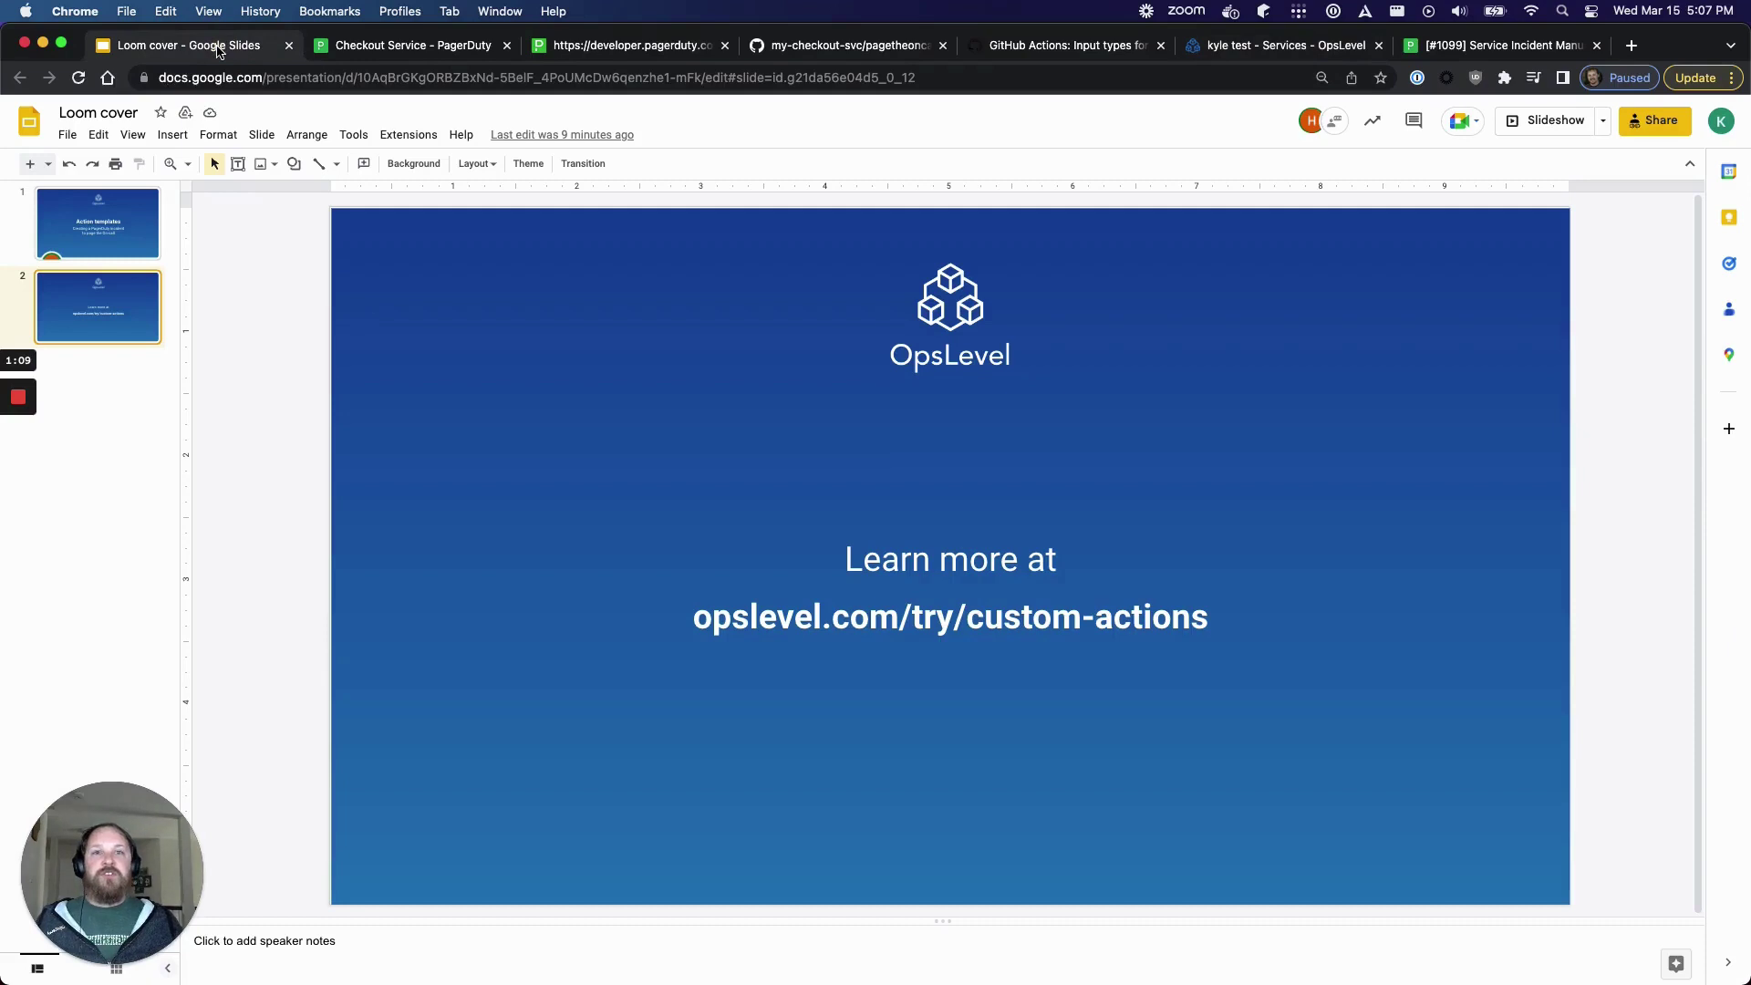